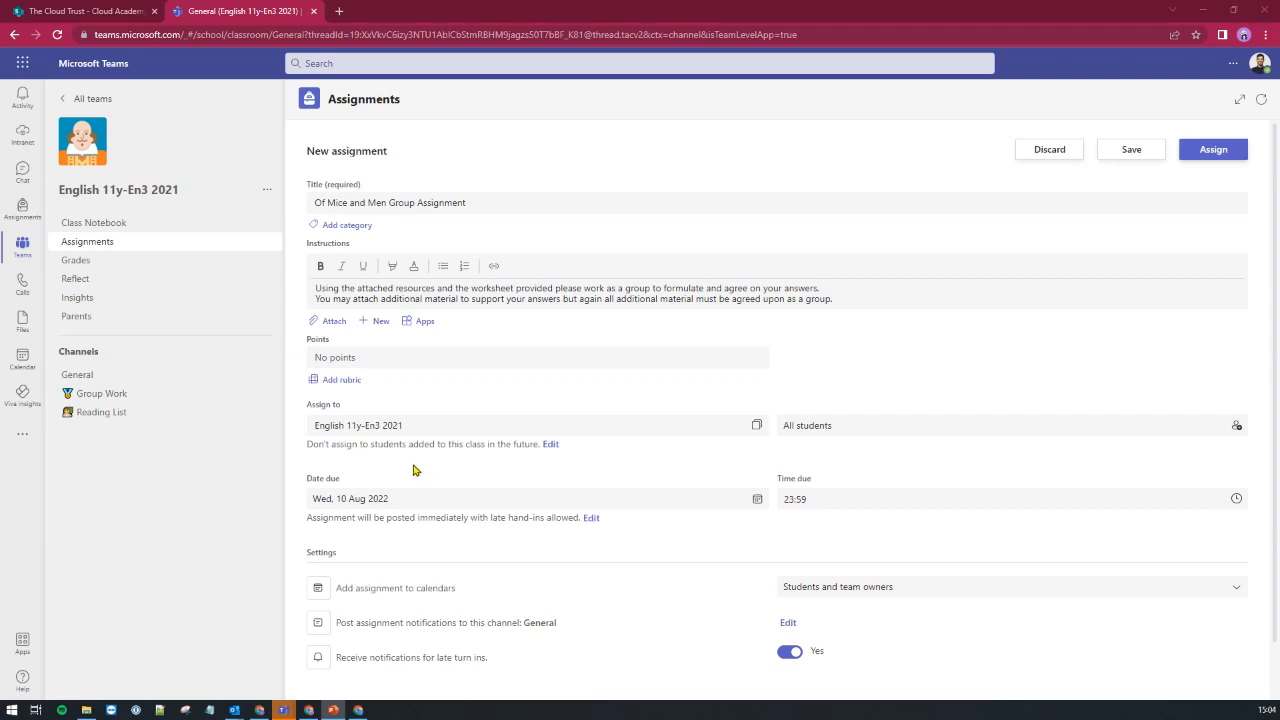
- Attach Of Mice and Men Worksheet.docx and Of Mice and Men - sample summary.pptx from the English team's Year 11 "Of Mice and Men" folder
{"action": "left_click", "coordinate": [352, 212]}
{"action": "left_click", "coordinate": [334, 326]}
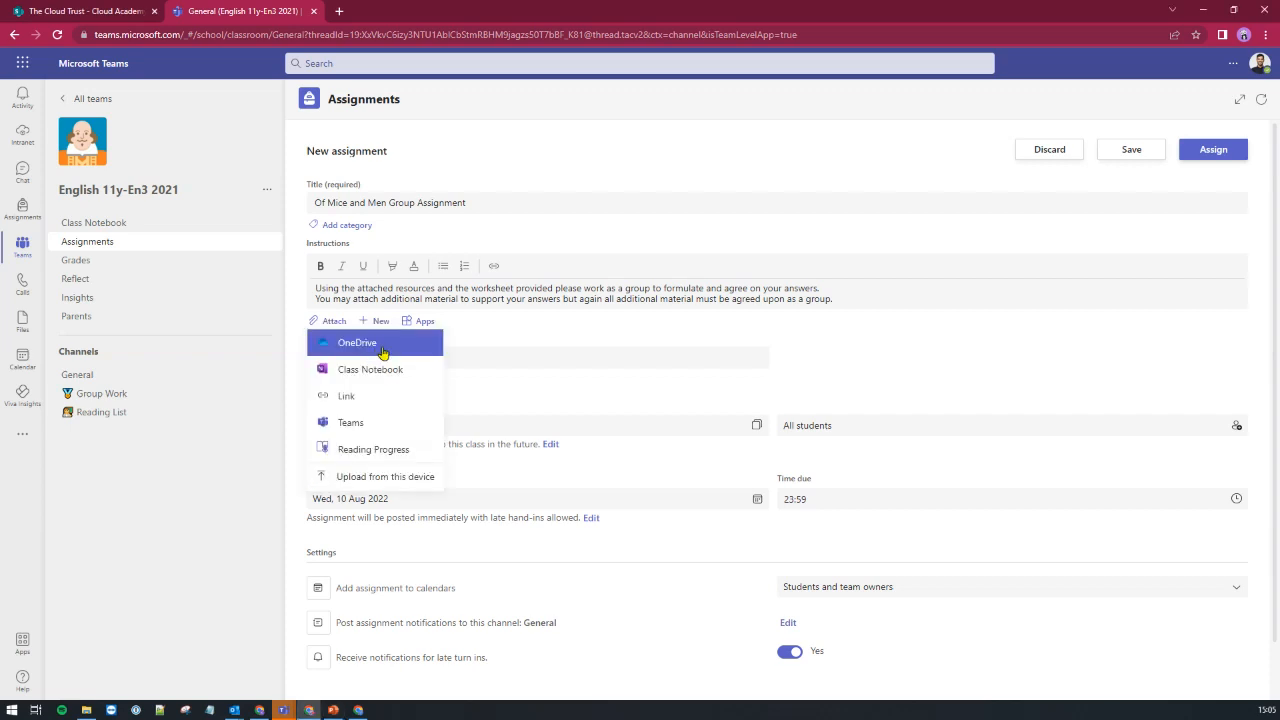
{"action": "left_click", "coordinate": [374, 422]}
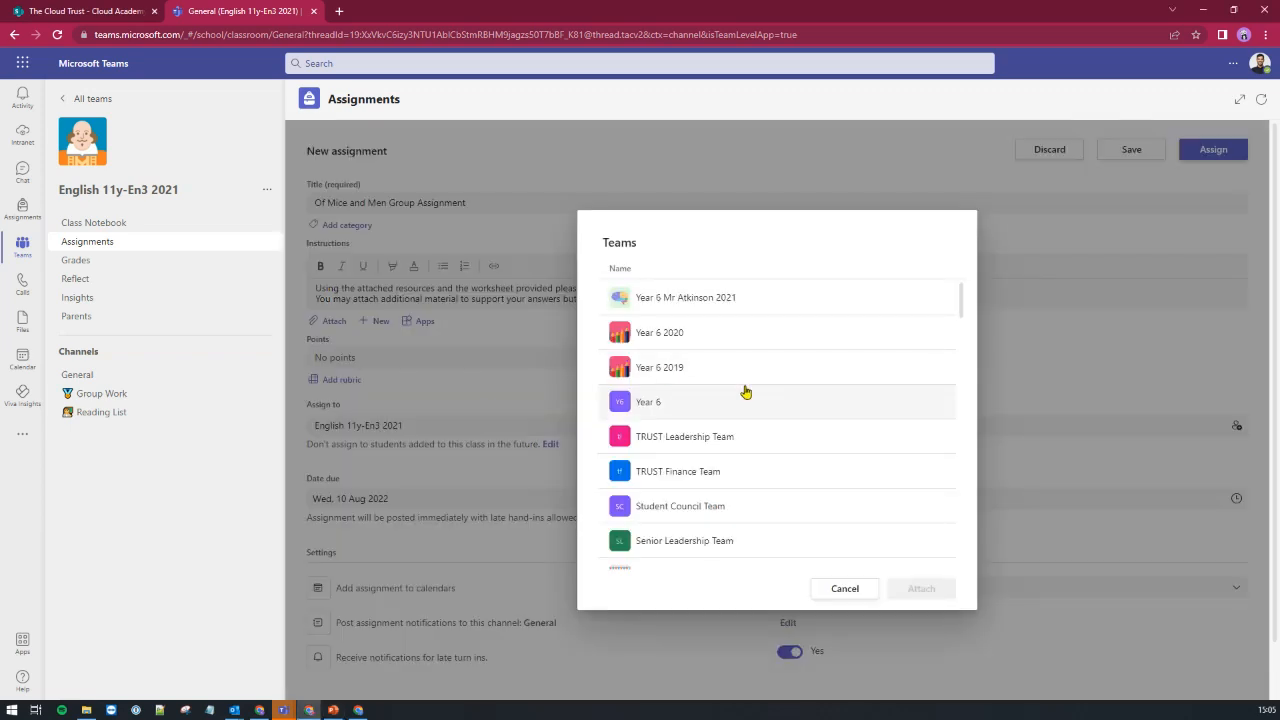
{"action": "scroll", "coordinate": [740, 400], "scroll_direction": "down", "scroll_amount": 5}
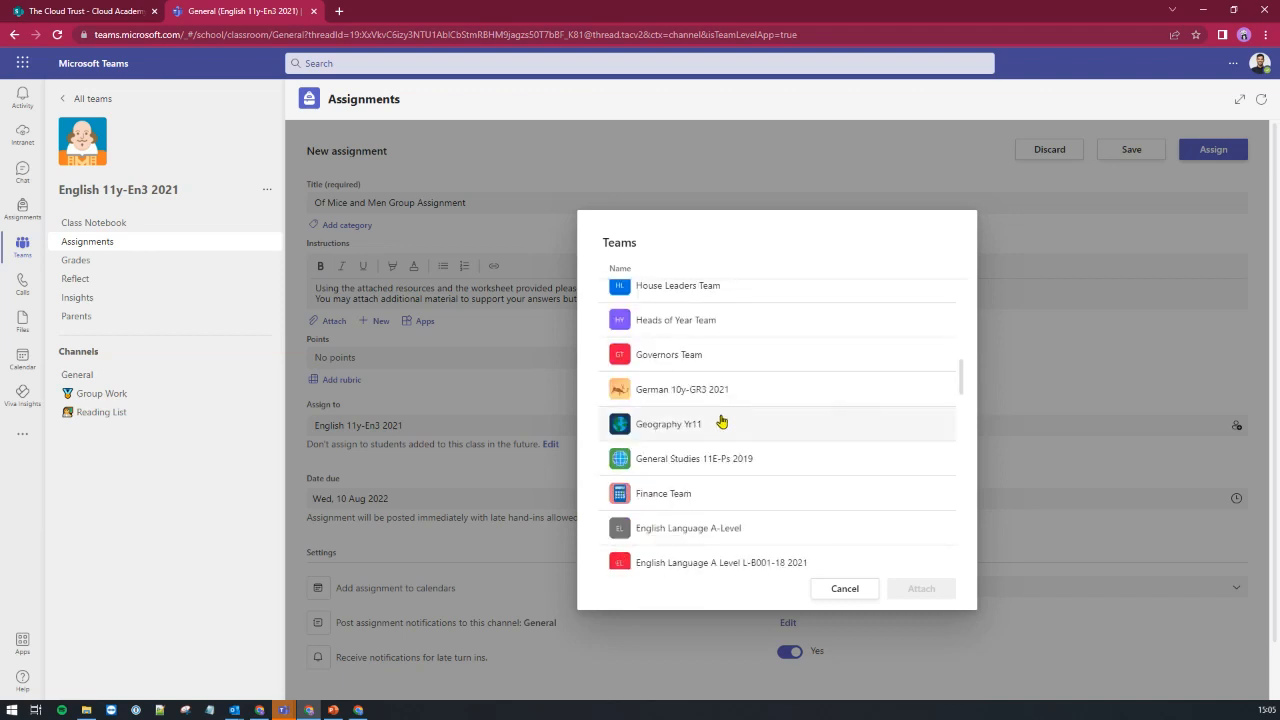
{"action": "scroll", "coordinate": [730, 415], "scroll_direction": "down", "scroll_amount": 5}
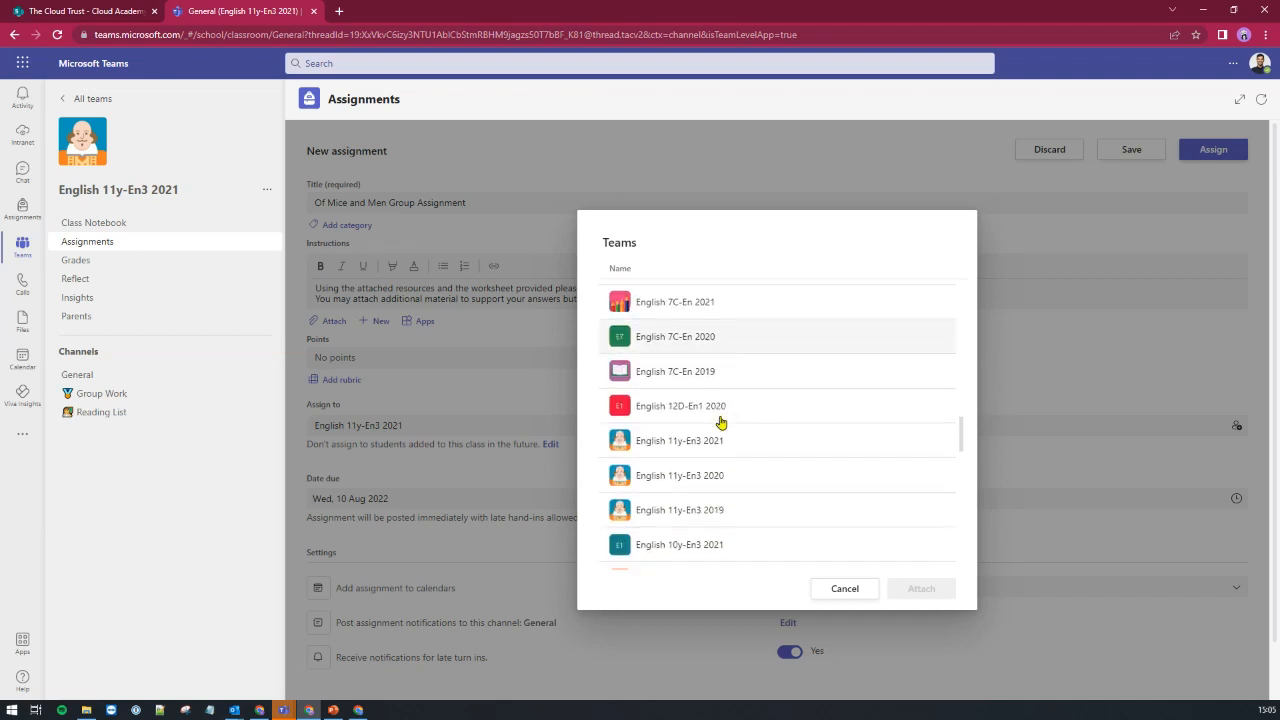
{"action": "scroll", "coordinate": [717, 420], "scroll_direction": "down", "scroll_amount": 3}
{"action": "left_click", "coordinate": [650, 384]}
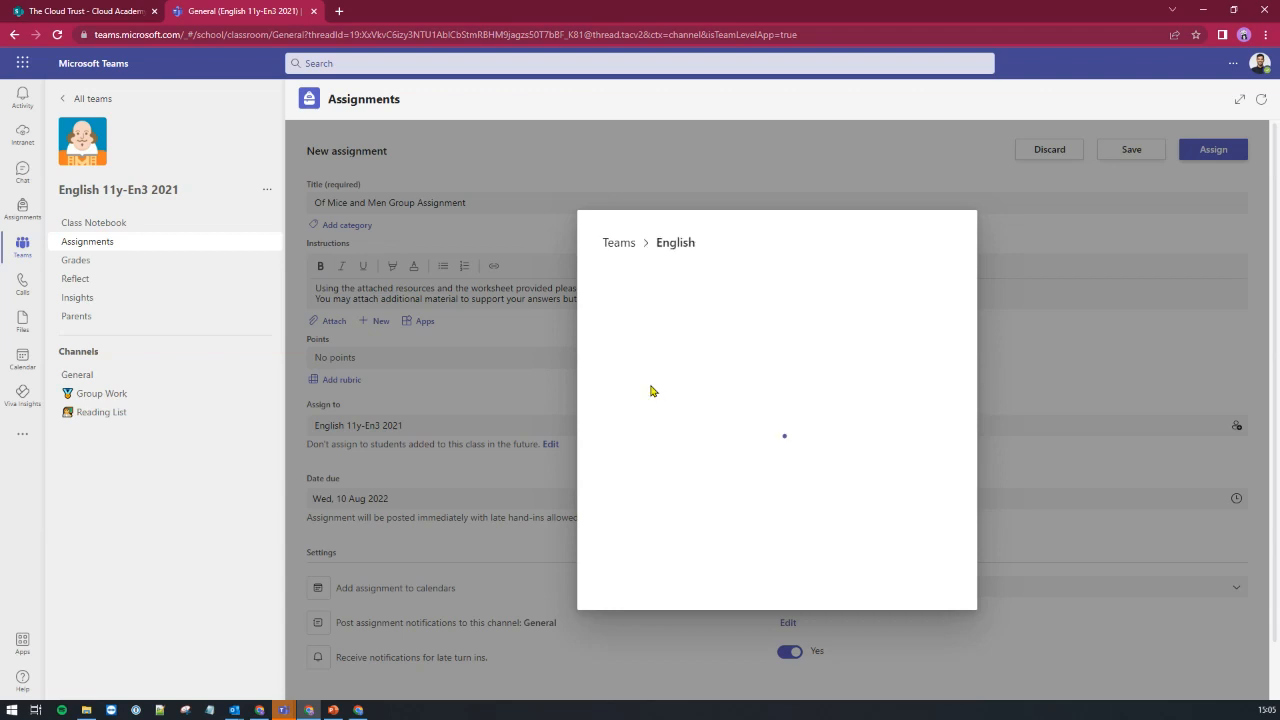
{"action": "left_click", "coordinate": [680, 474]}
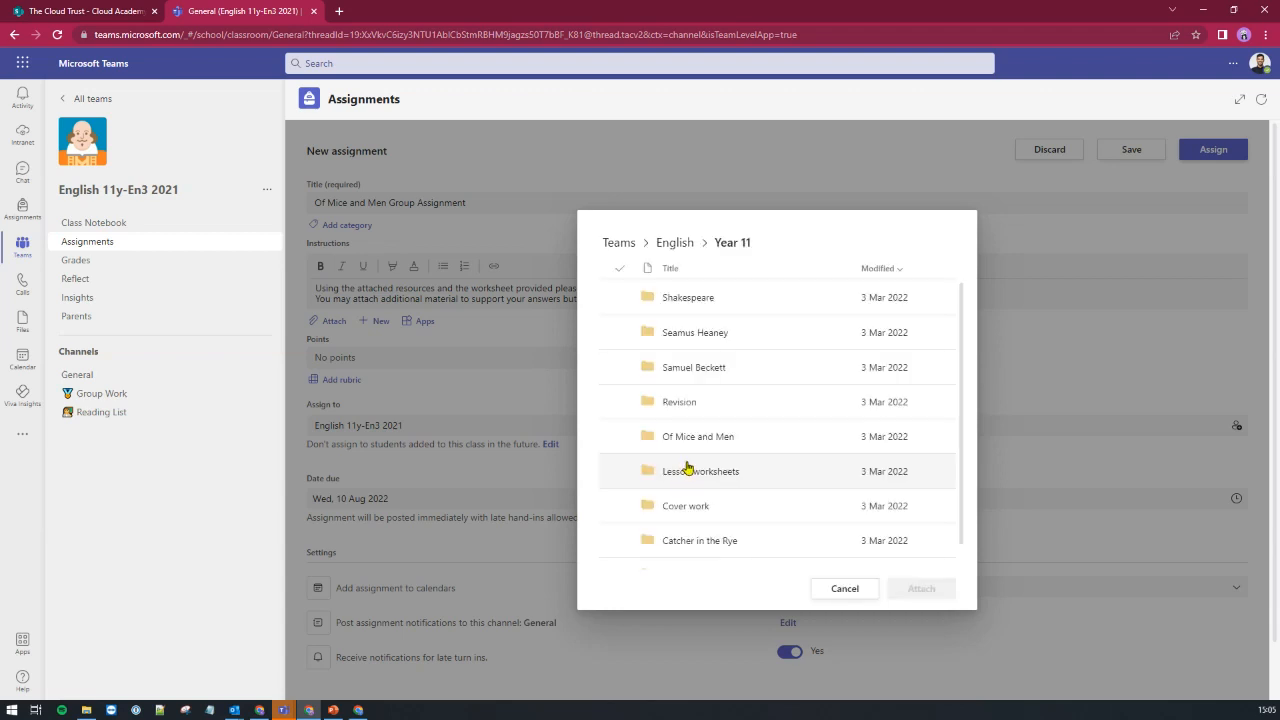
{"action": "left_click", "coordinate": [695, 437]}
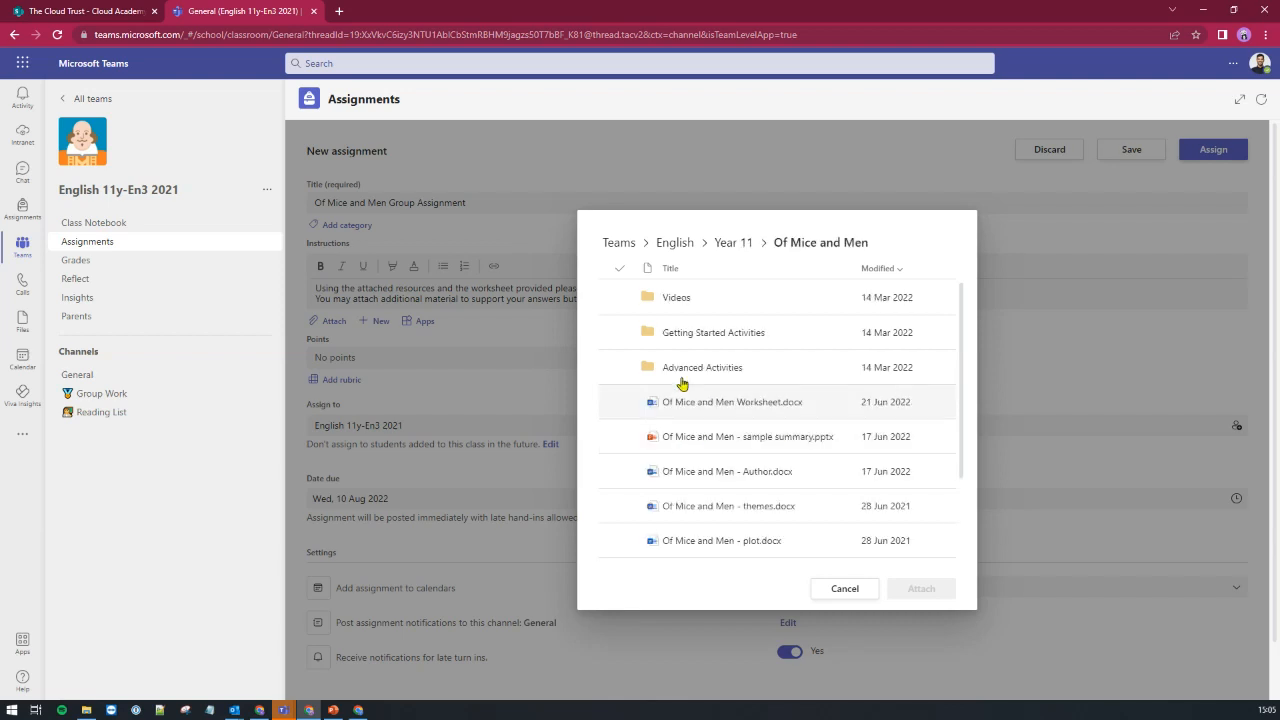
{"action": "left_click", "coordinate": [636, 407]}
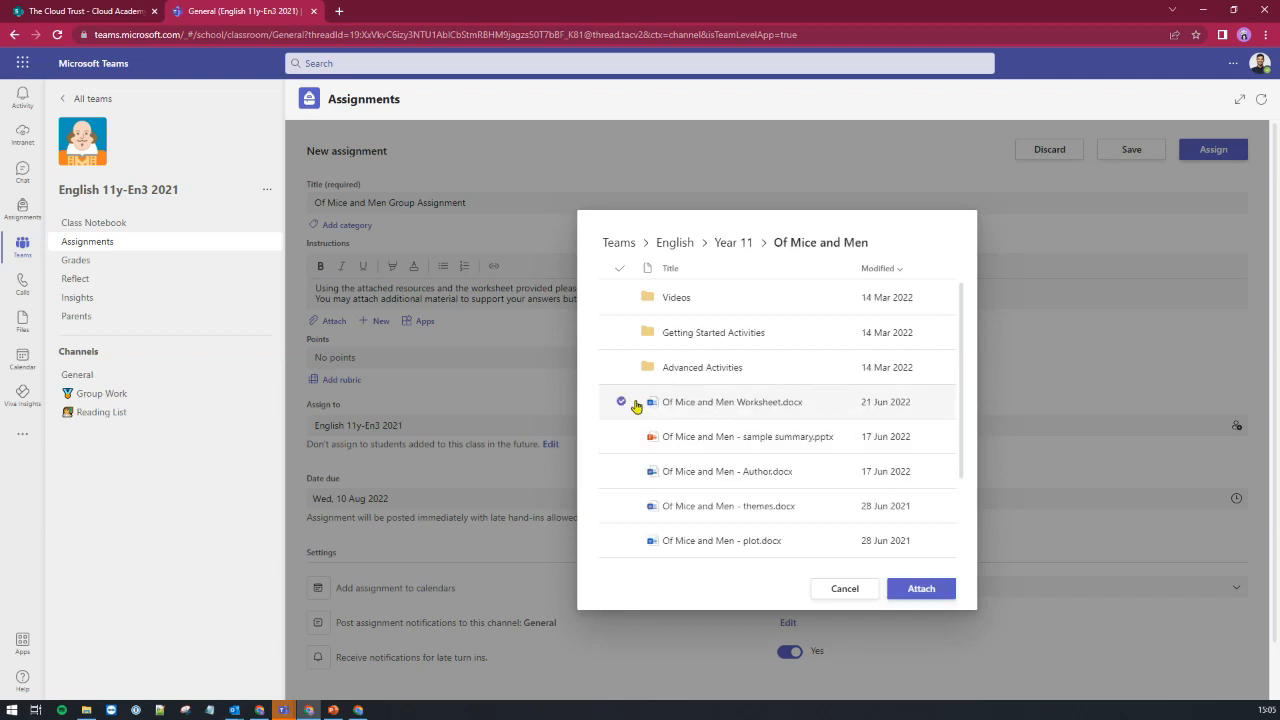
{"action": "left_click", "coordinate": [630, 445]}
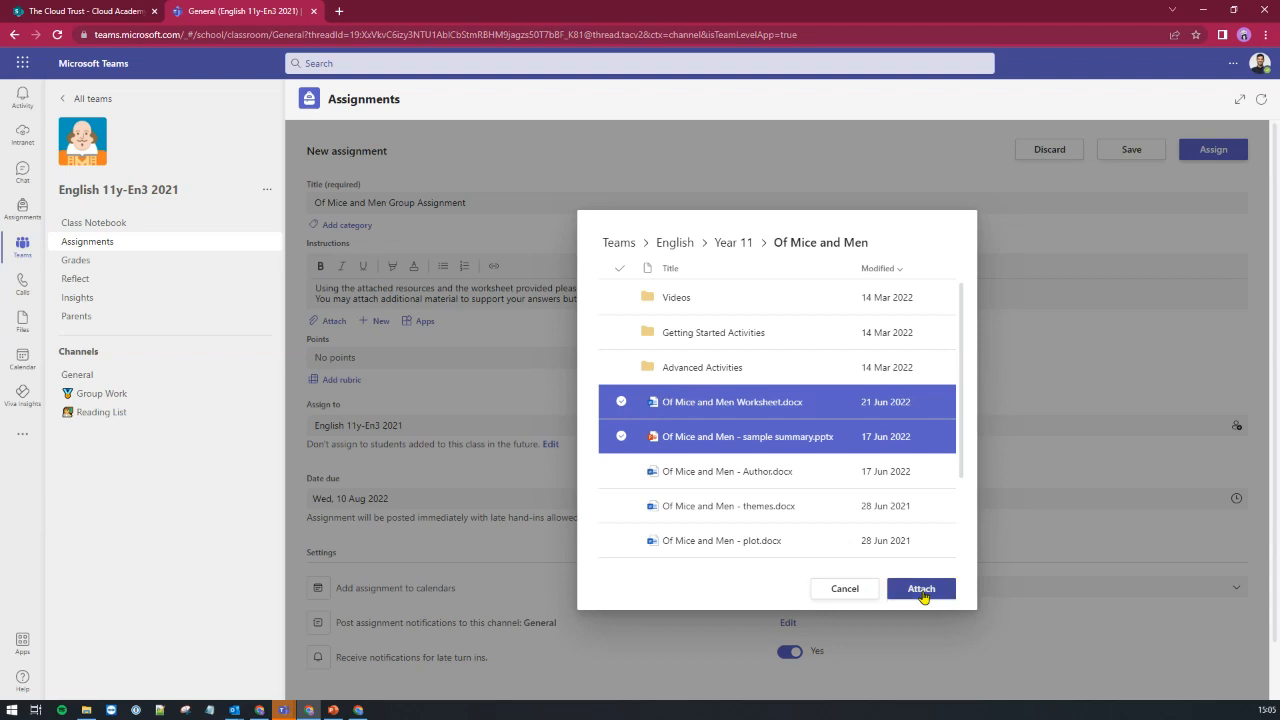
{"action": "left_click", "coordinate": [921, 590]}
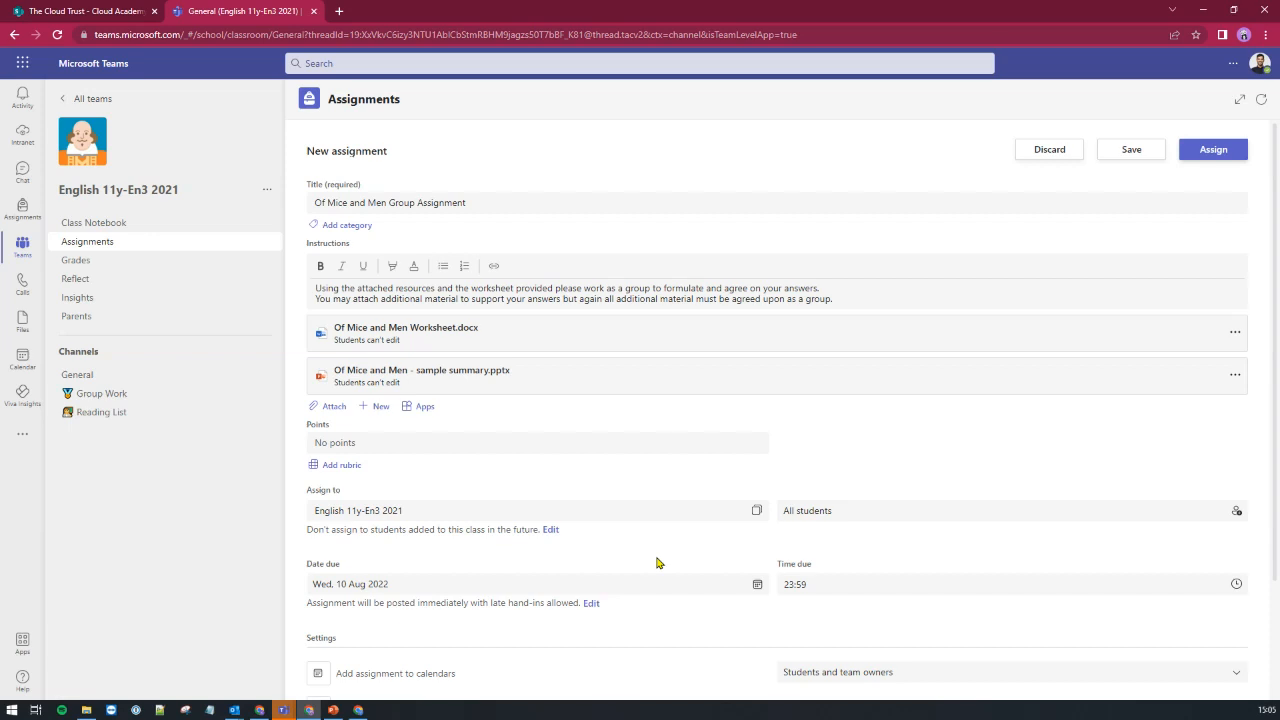
- Set the attached Of Mice and Men Worksheet.docx so that students edit their own copy
{"action": "left_click", "coordinate": [360, 348]}
{"action": "left_click", "coordinate": [1234, 337]}
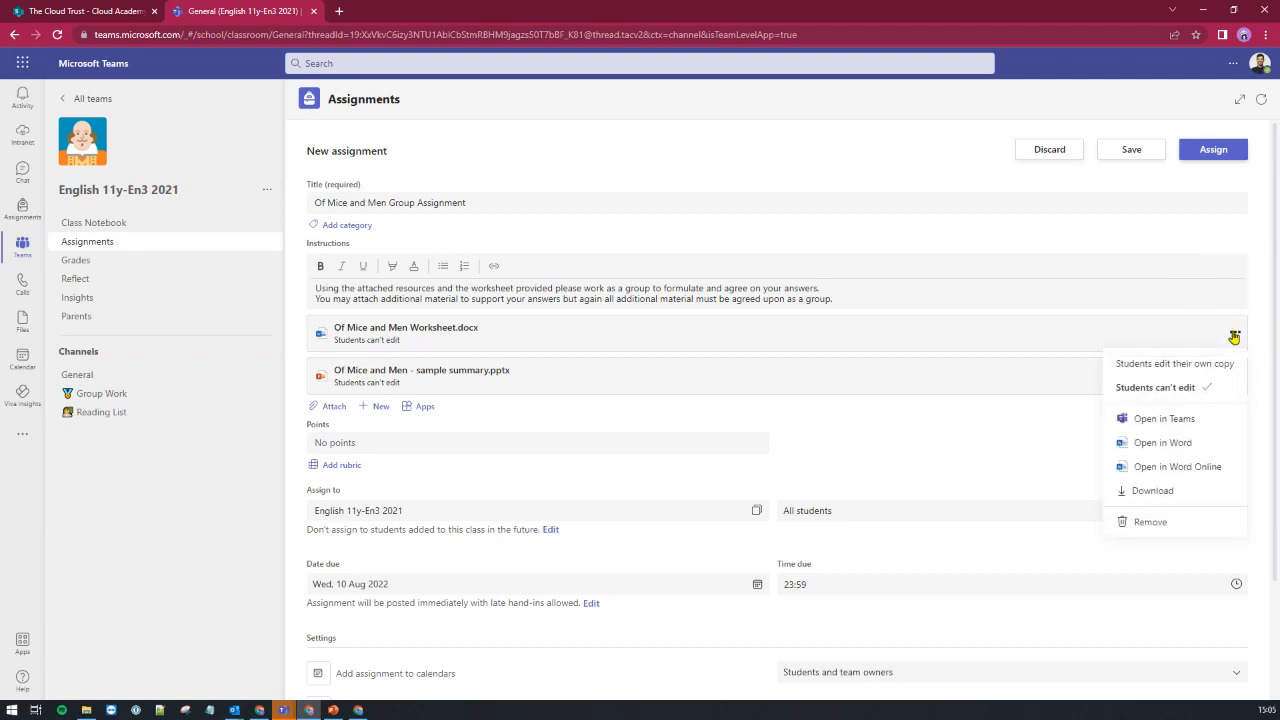
{"action": "left_click", "coordinate": [1125, 365]}
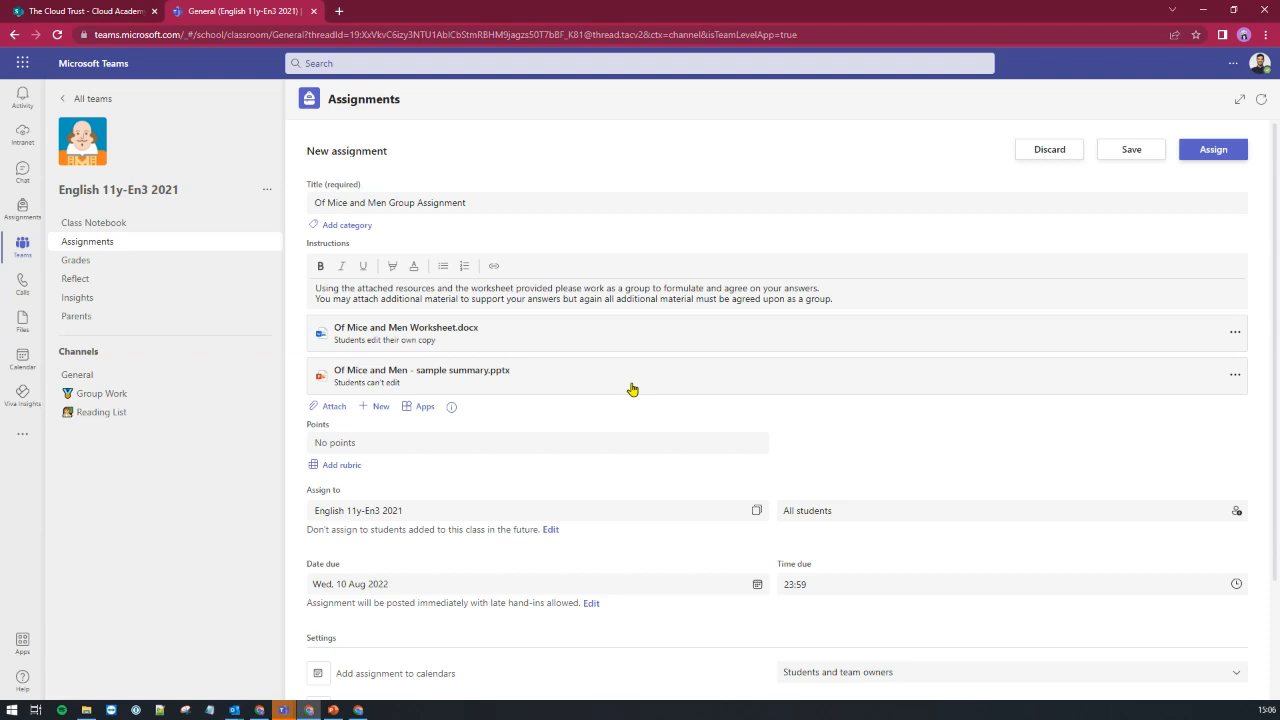
{"action": "left_click", "coordinate": [333, 413]}
{"action": "left_click", "coordinate": [376, 406]}
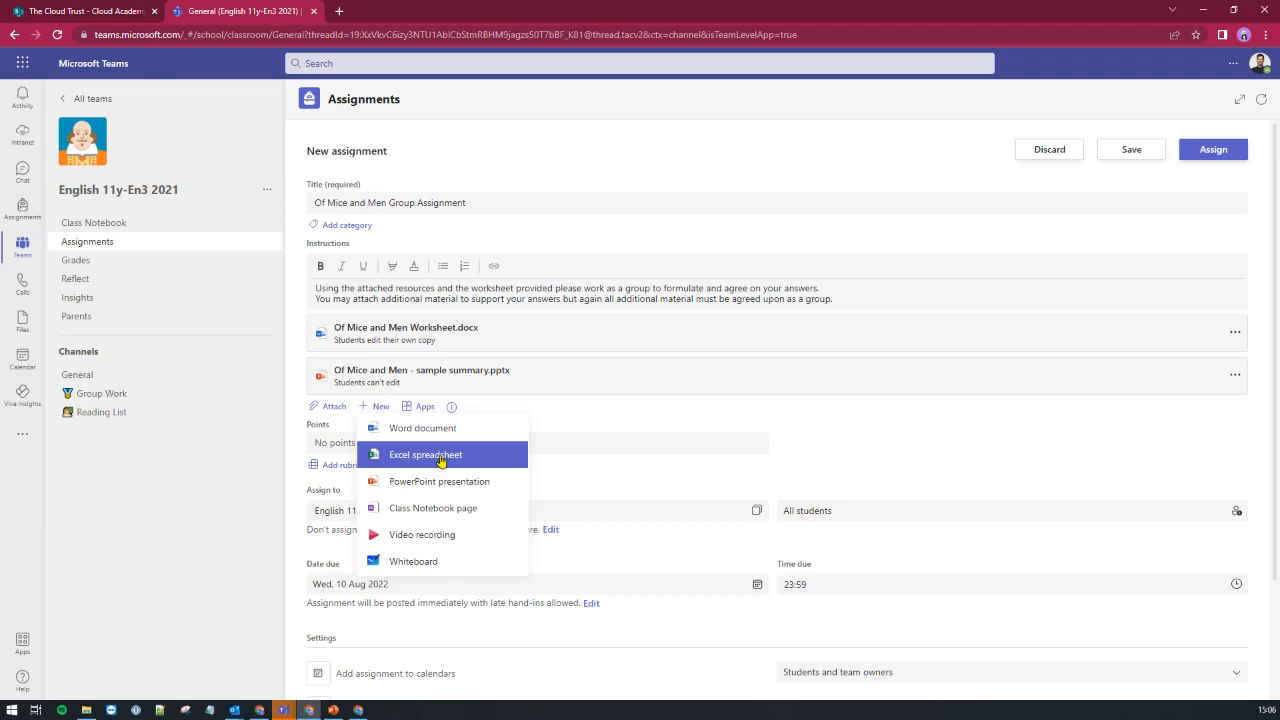
{"action": "left_click", "coordinate": [589, 412]}
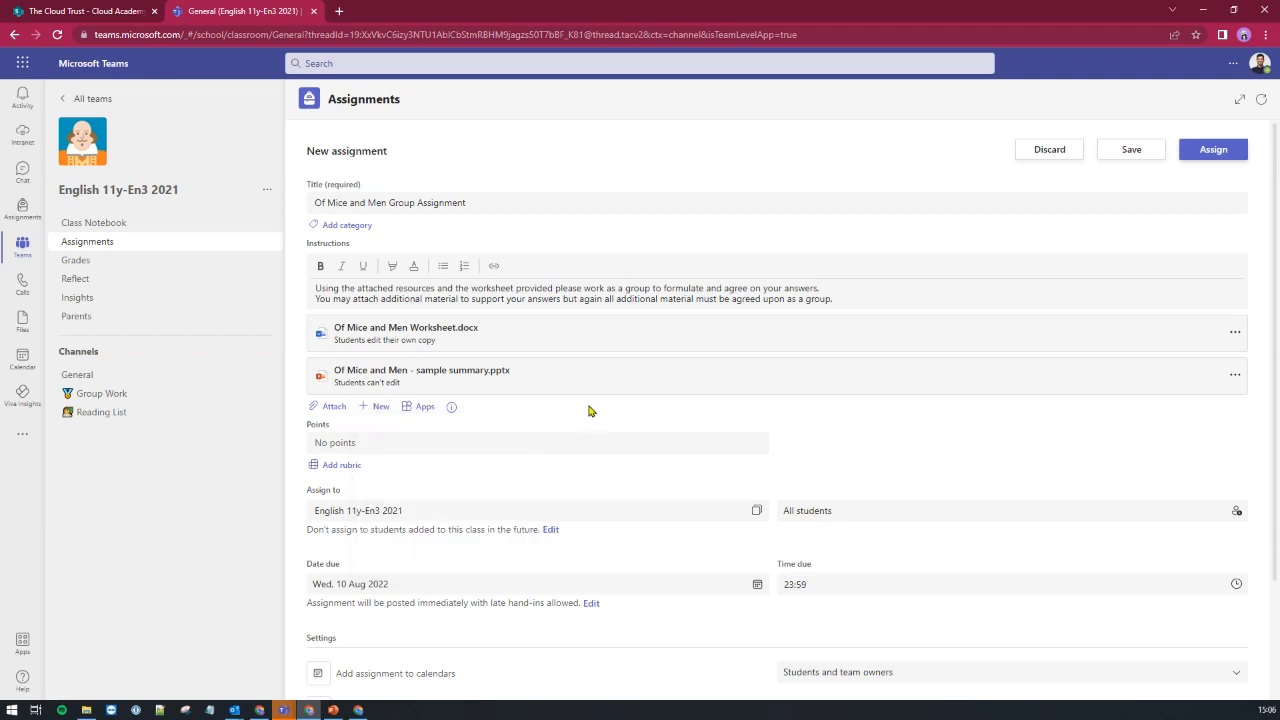
- Set the assignment's points to 10
{"action": "left_click", "coordinate": [378, 442]}
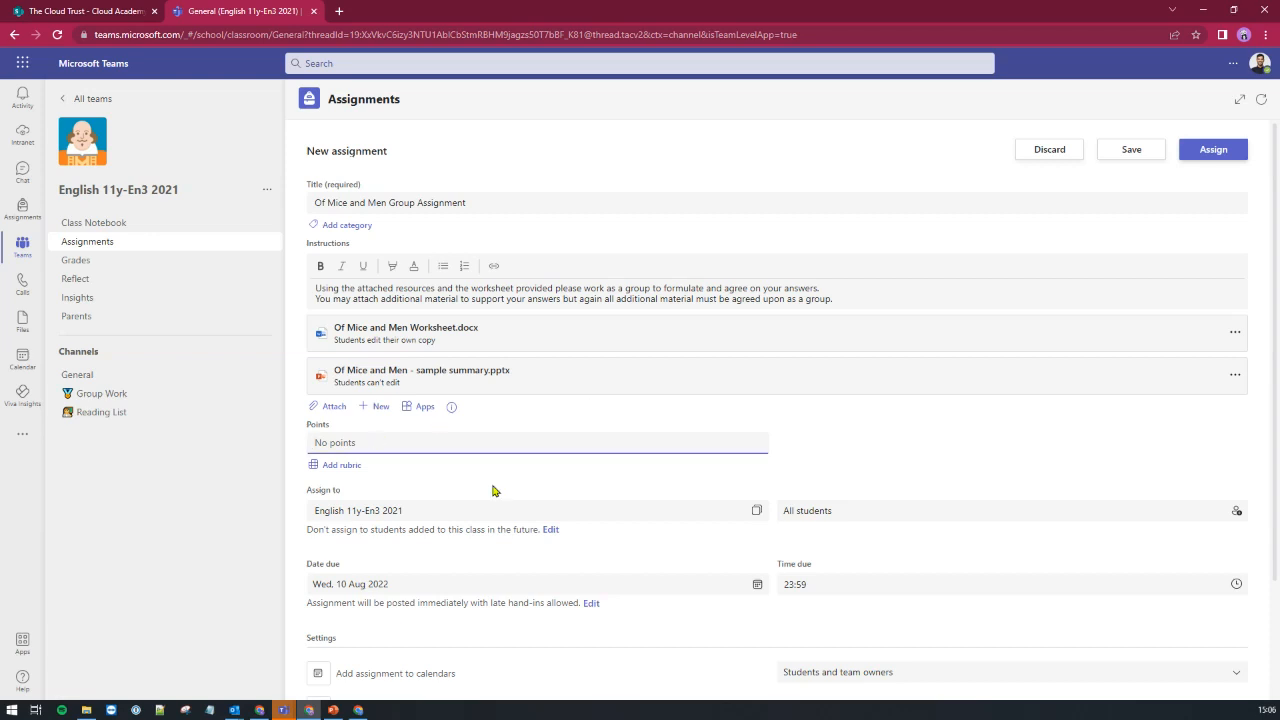
{"action": "type", "text": "10"}
{"action": "left_click", "coordinate": [343, 472]}
{"action": "left_click", "coordinate": [343, 472]}
{"action": "left_click", "coordinate": [347, 515]}
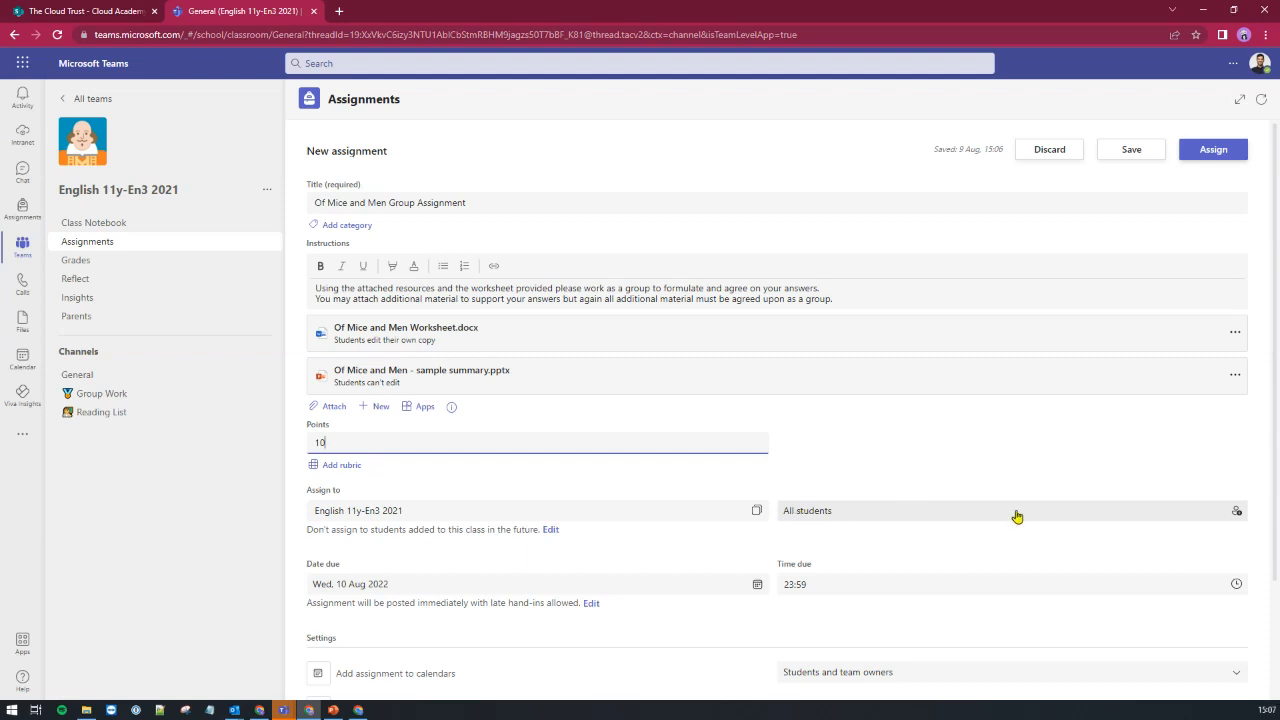
- Assign the work to groups of students and choose to group the students manually
{"action": "left_click", "coordinate": [1236, 514]}
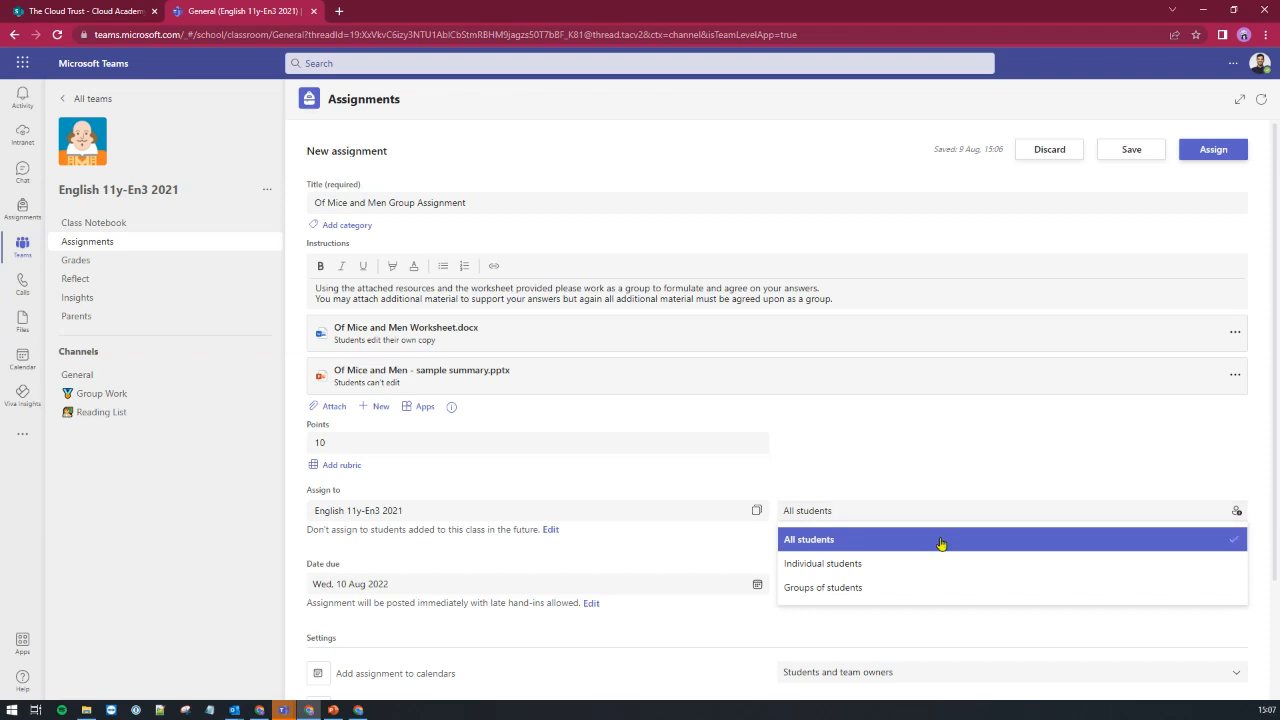
{"action": "left_click", "coordinate": [812, 590]}
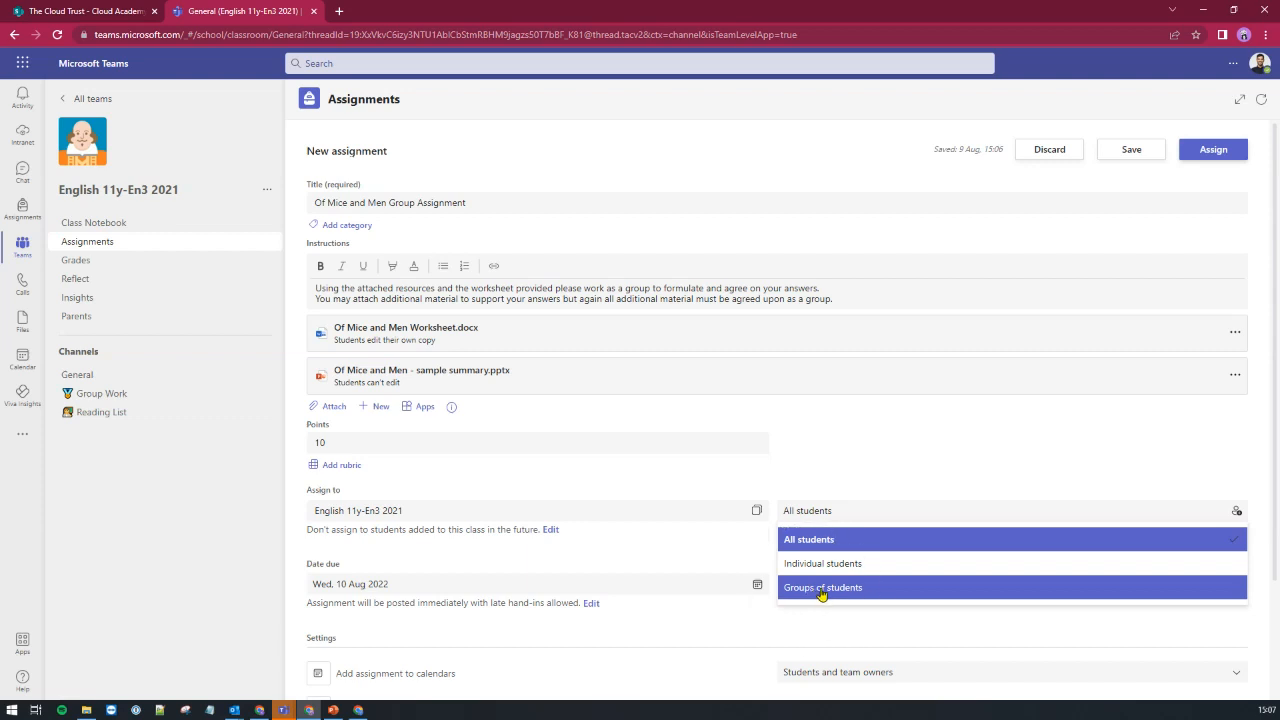
{"action": "left_click", "coordinate": [821, 590]}
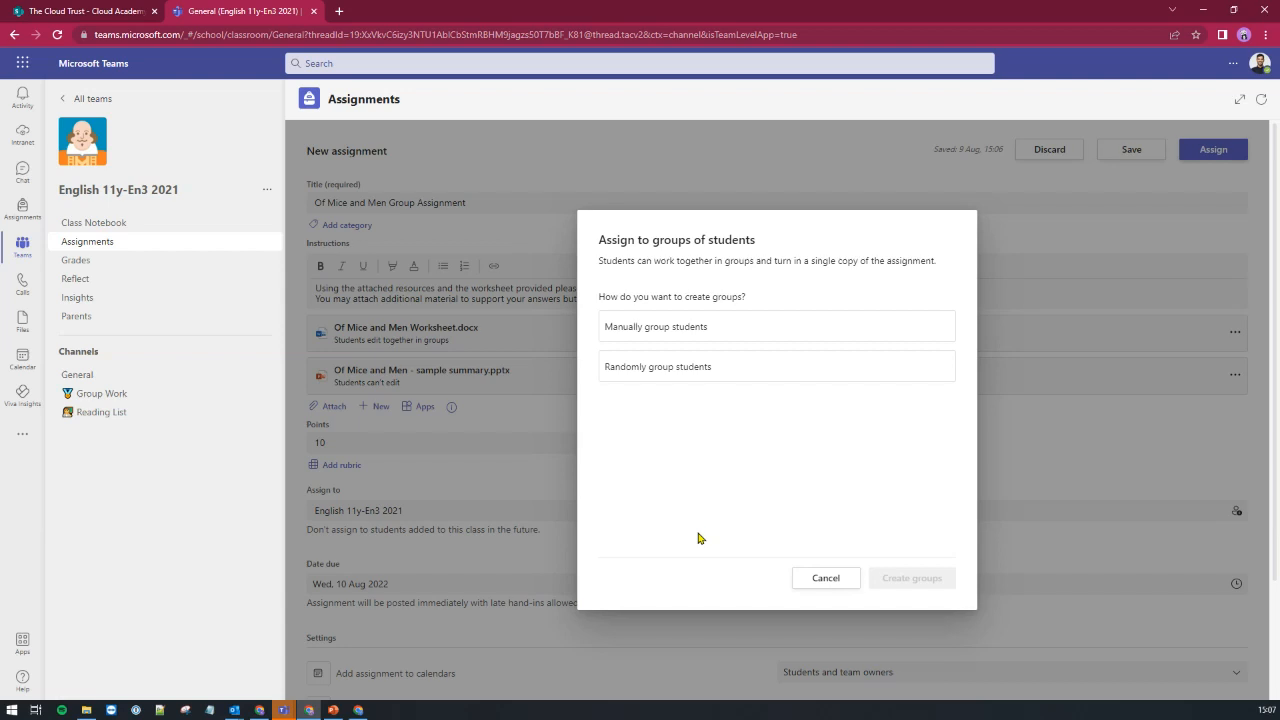
{"action": "left_click", "coordinate": [663, 335]}
{"action": "left_click", "coordinate": [663, 338]}
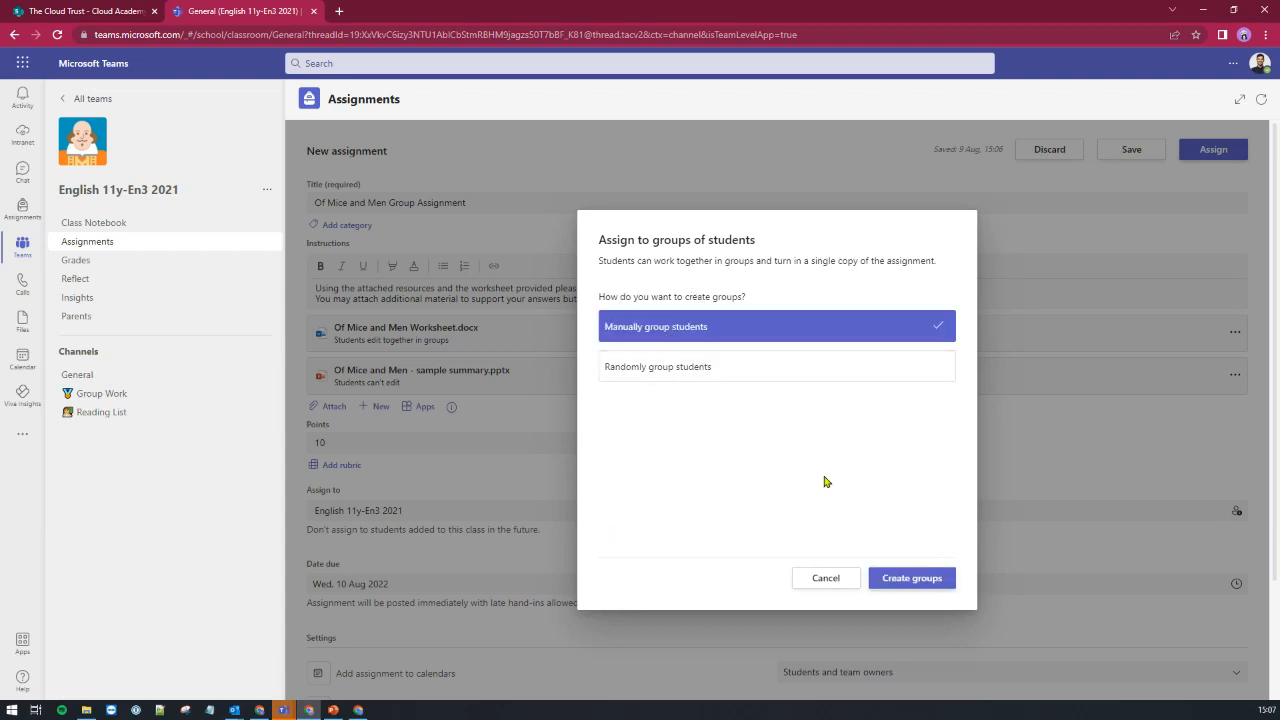
{"action": "left_click", "coordinate": [911, 584]}
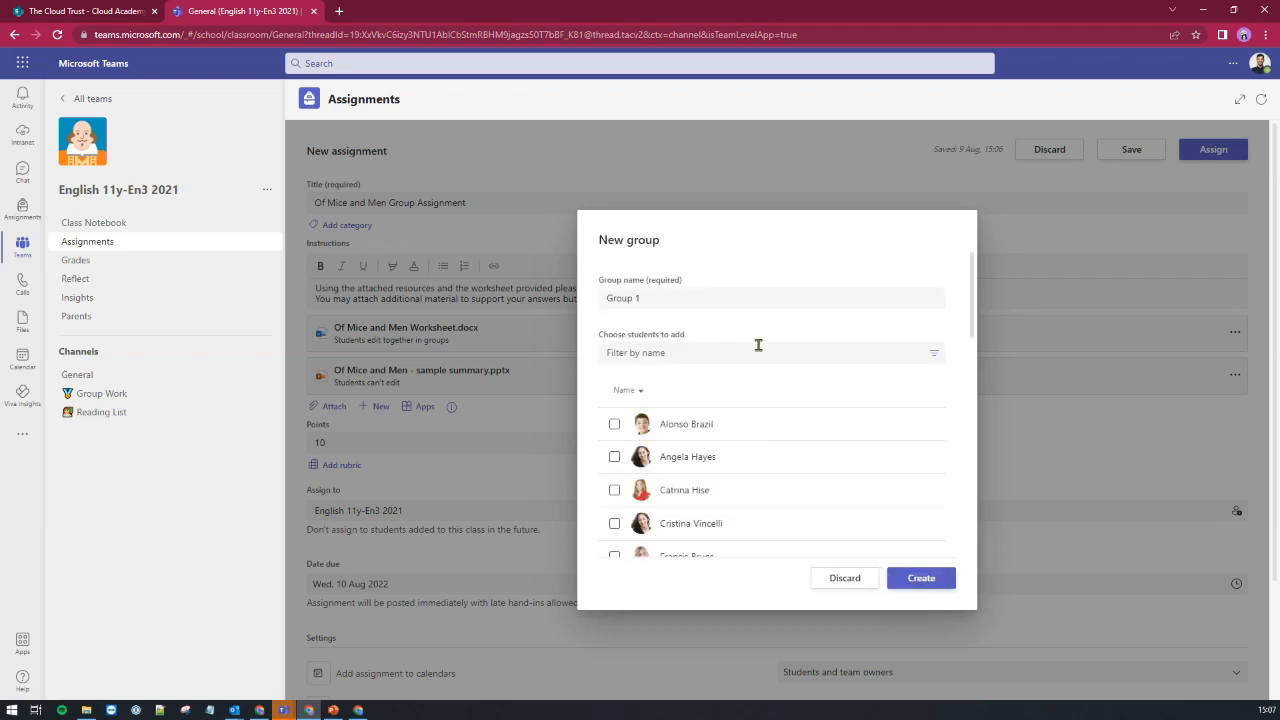
- Create the first student group from the first five students in the class list, keeping the suggested group name
{"action": "scroll", "coordinate": [826, 461], "scroll_direction": "down", "scroll_amount": 1}
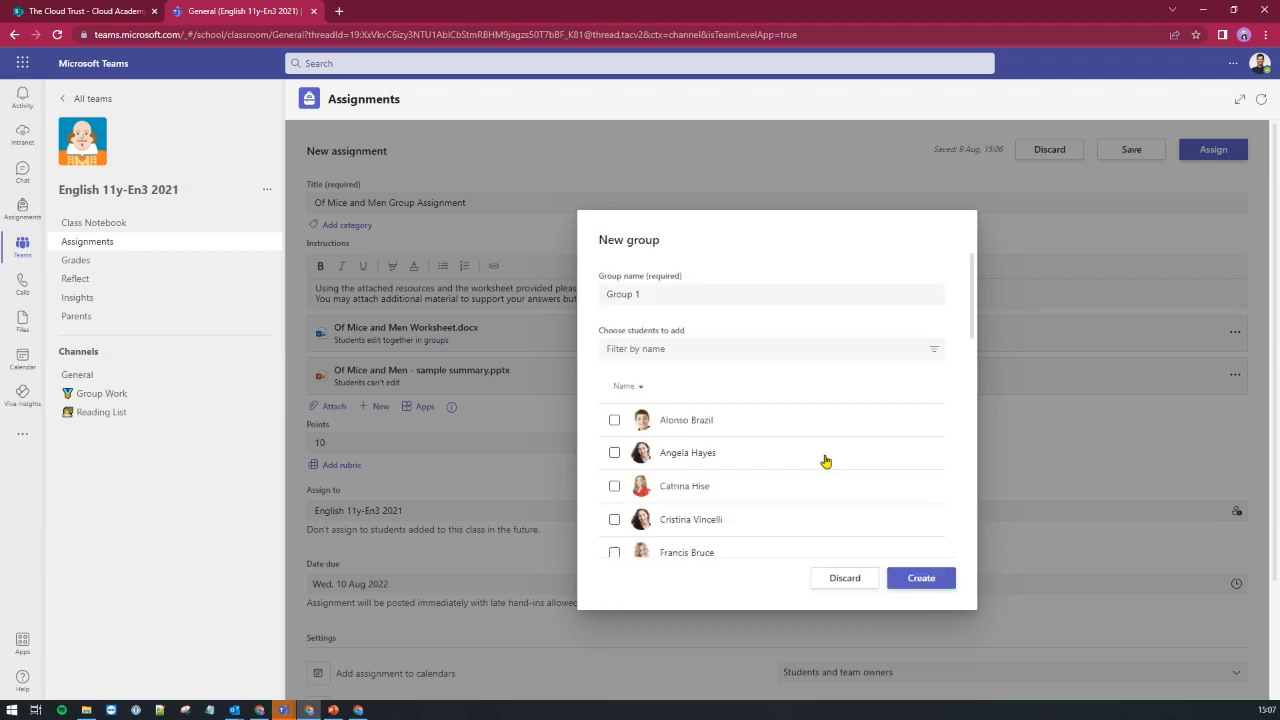
{"action": "scroll", "coordinate": [826, 461], "scroll_direction": "down", "scroll_amount": 5}
{"action": "scroll", "coordinate": [827, 456], "scroll_direction": "up", "scroll_amount": 3}
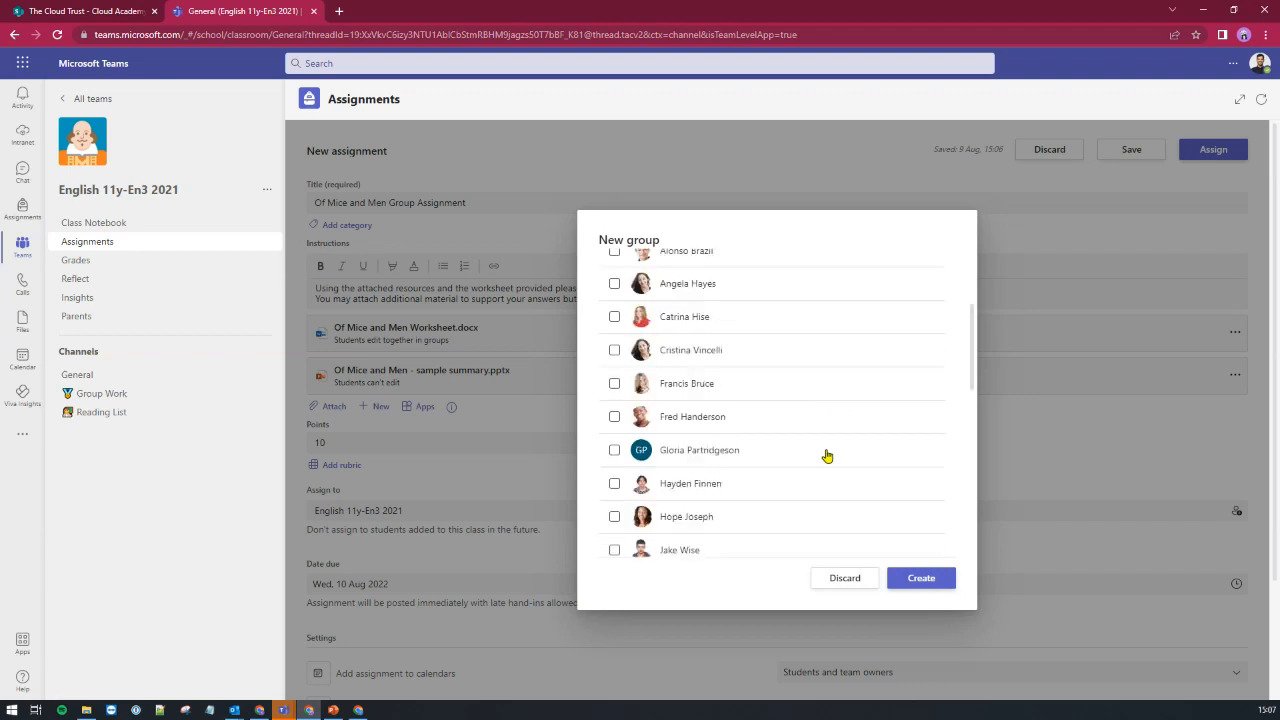
{"action": "scroll", "coordinate": [826, 456], "scroll_direction": "up", "scroll_amount": 3}
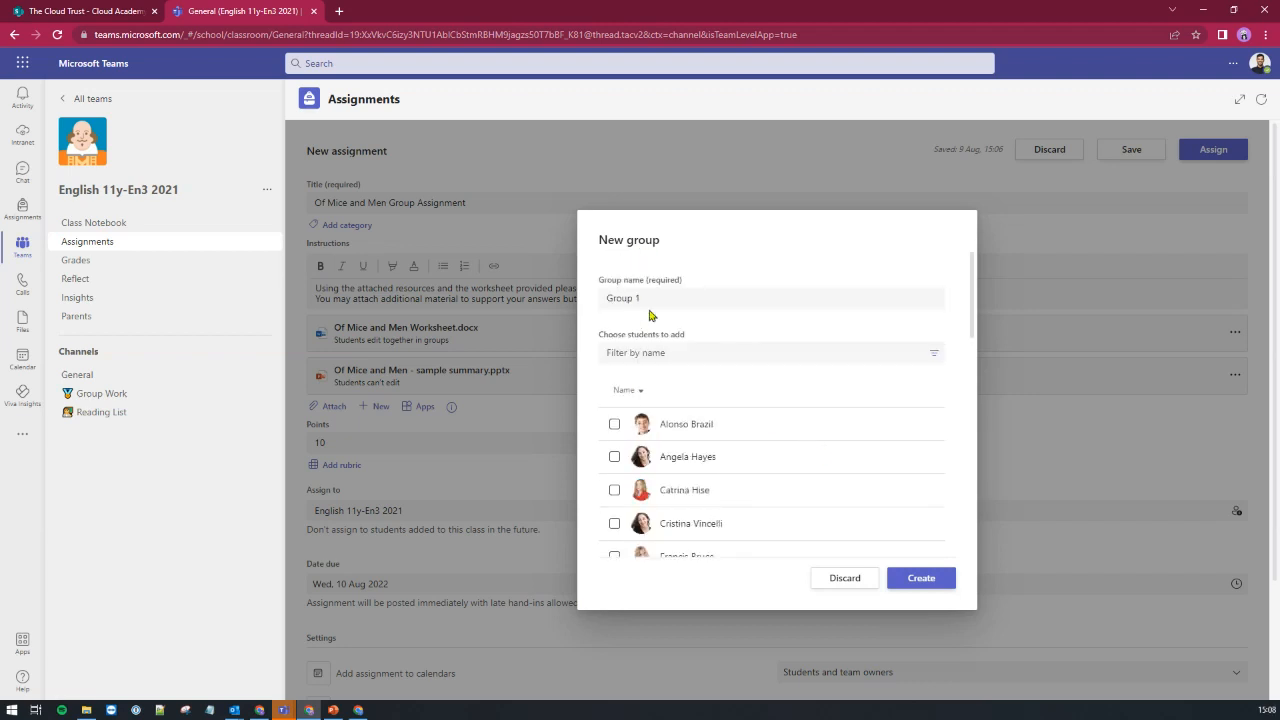
{"action": "left_click", "coordinate": [614, 427]}
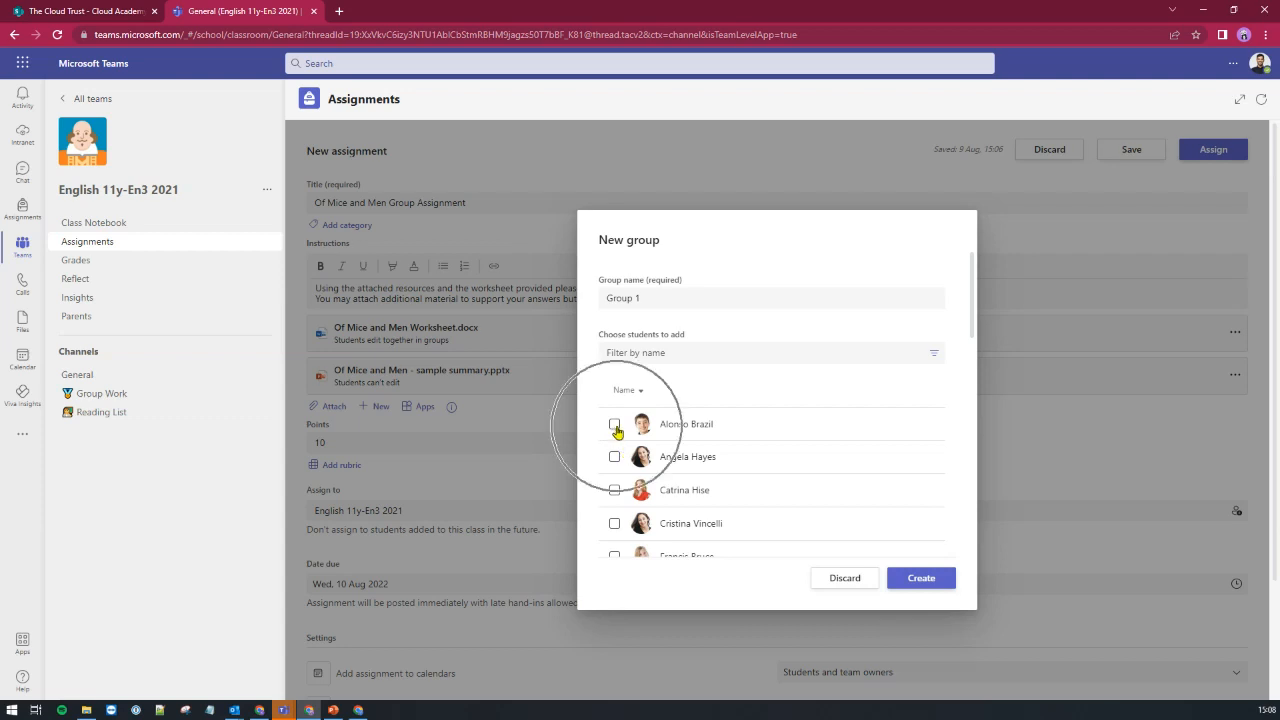
{"action": "left_click", "coordinate": [615, 428]}
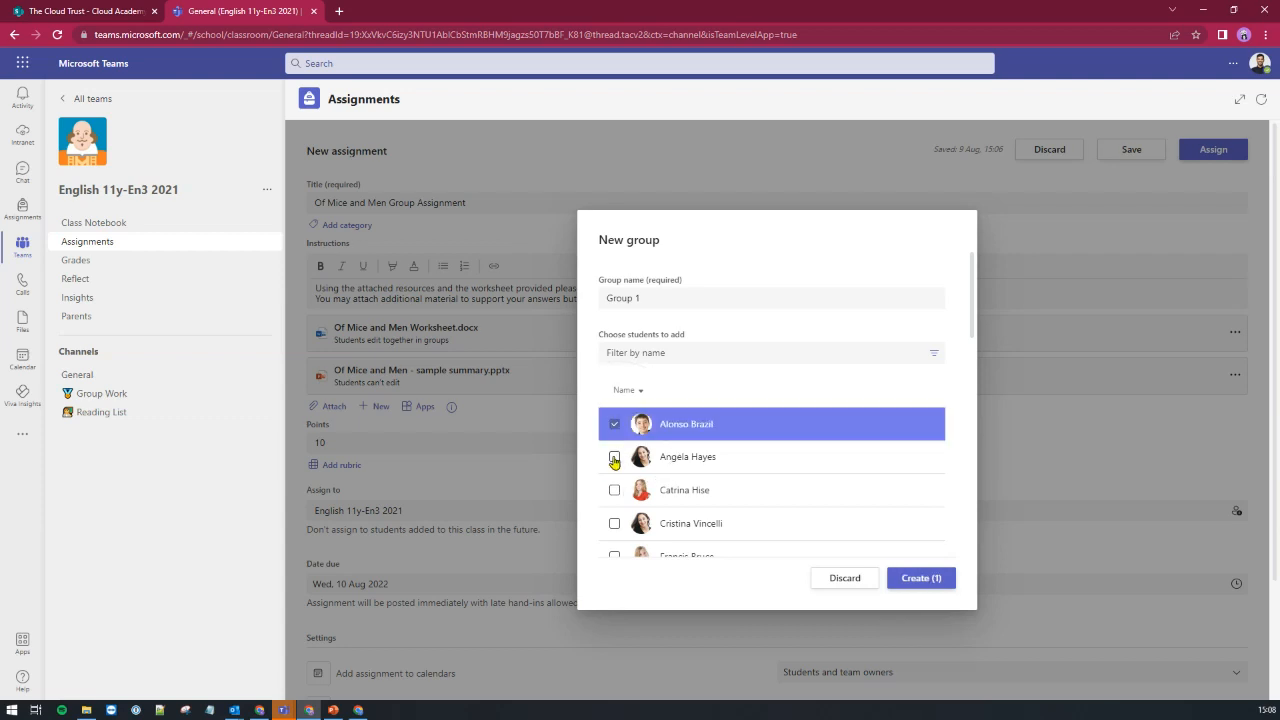
{"action": "left_click", "coordinate": [614, 457]}
{"action": "left_click", "coordinate": [614, 490]}
{"action": "left_click", "coordinate": [615, 524]}
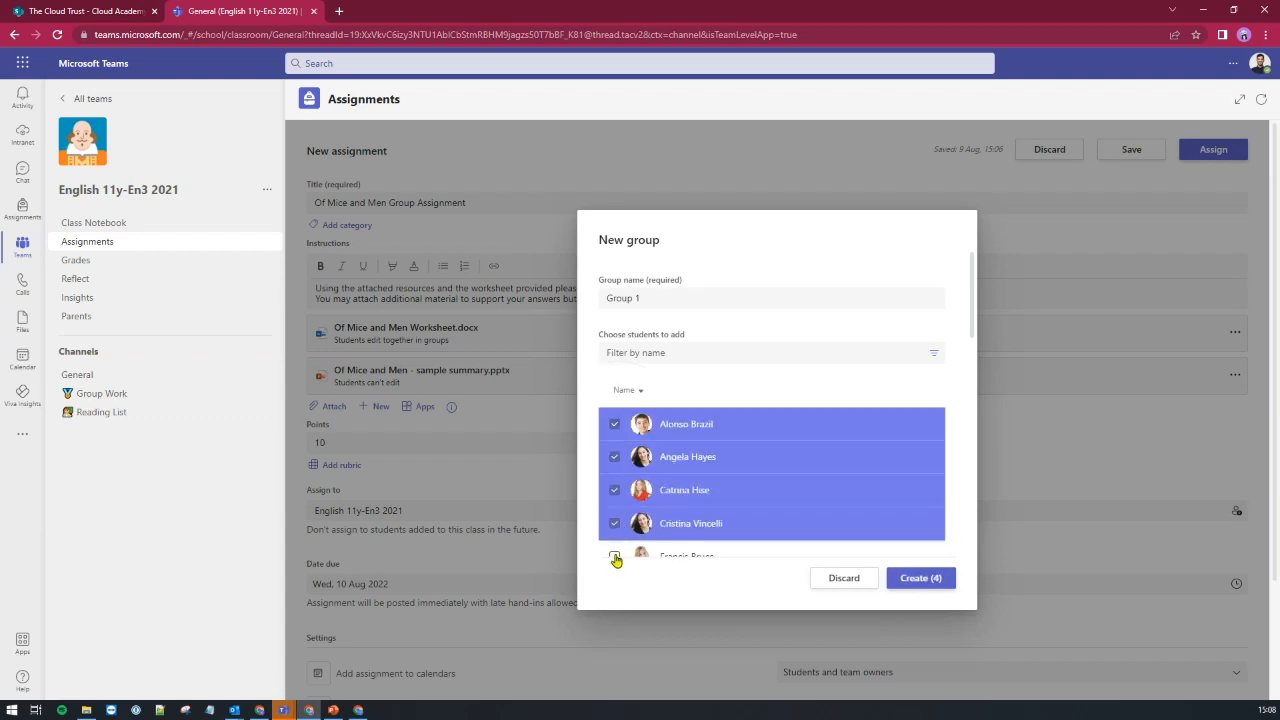
{"action": "left_click", "coordinate": [613, 556]}
{"action": "scroll", "coordinate": [605, 438], "scroll_direction": "down", "scroll_amount": 2}
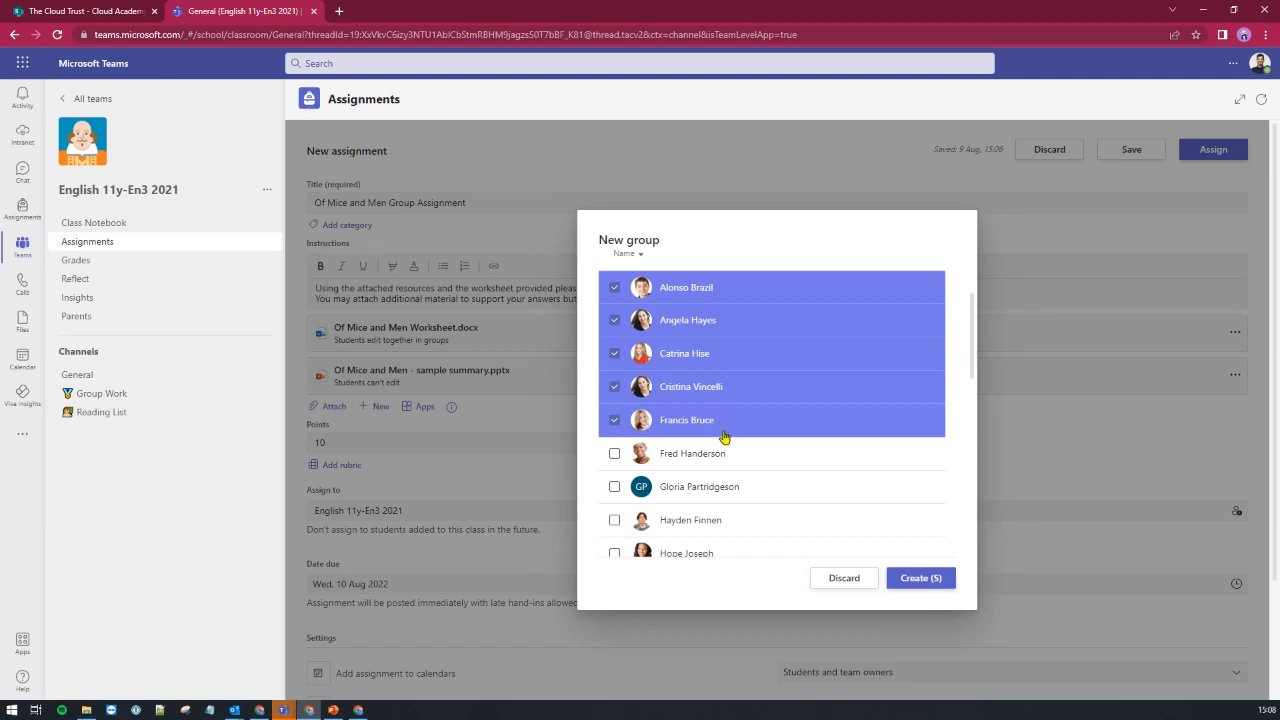
{"action": "scroll", "coordinate": [714, 449], "scroll_direction": "up", "scroll_amount": 2}
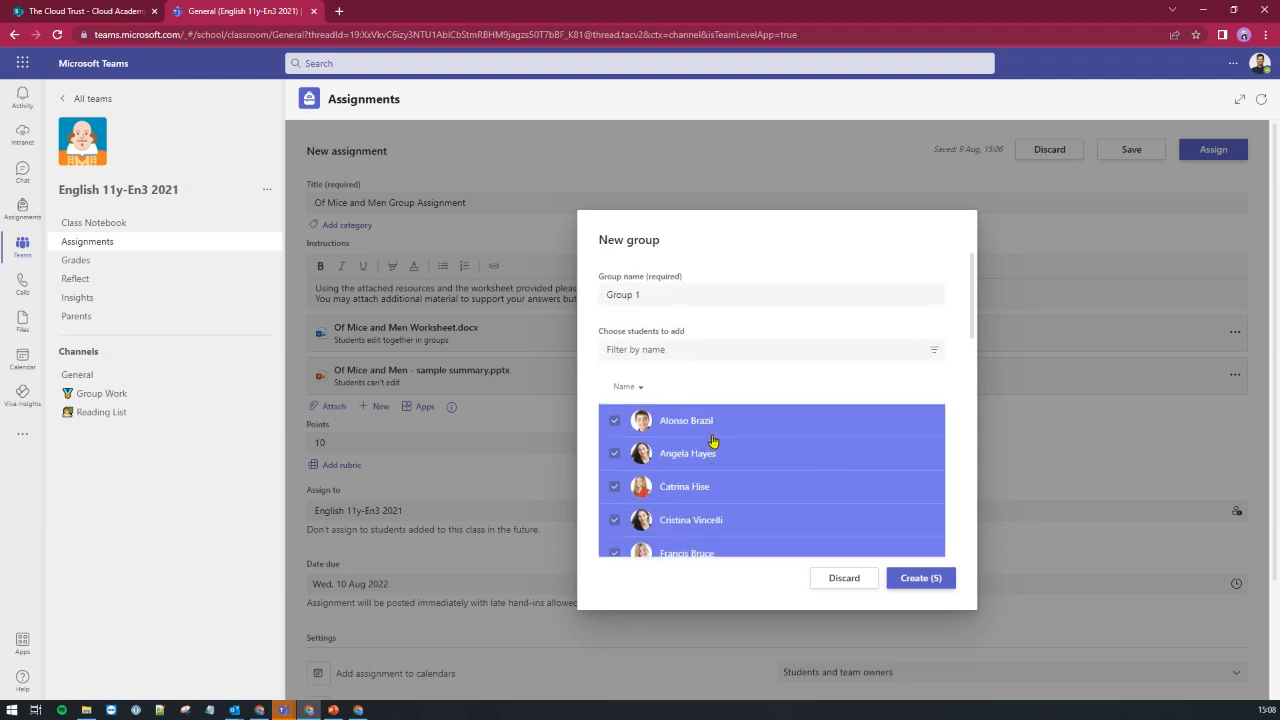
{"action": "scroll", "coordinate": [684, 440], "scroll_direction": "down", "scroll_amount": 3}
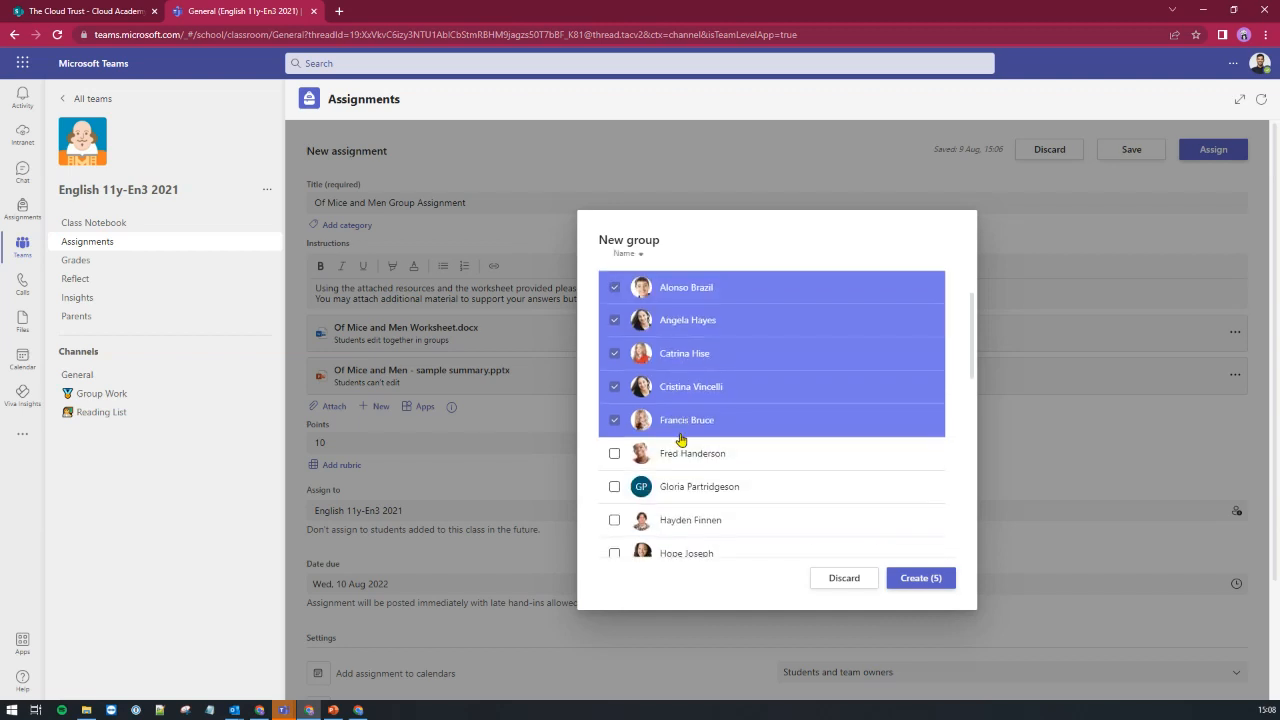
{"action": "scroll", "coordinate": [680, 440], "scroll_direction": "down", "scroll_amount": 5}
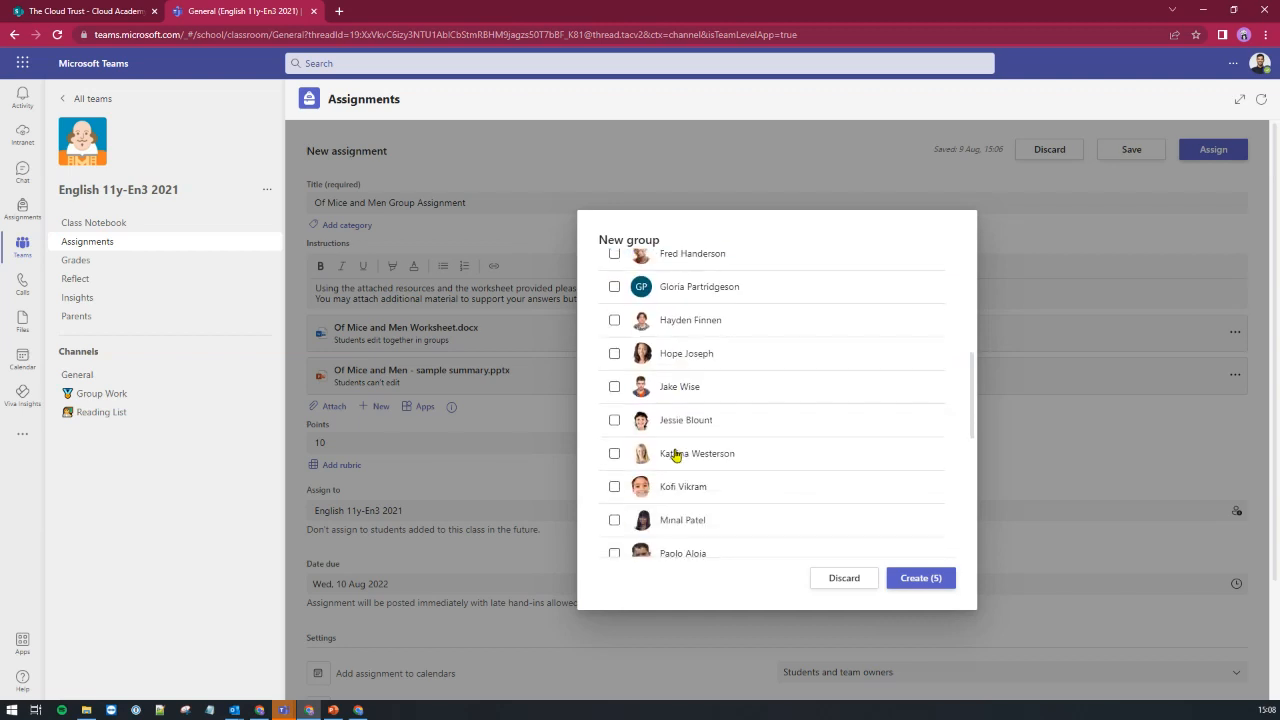
{"action": "scroll", "coordinate": [678, 500], "scroll_direction": "down", "scroll_amount": 1}
{"action": "scroll", "coordinate": [678, 485], "scroll_direction": "up", "scroll_amount": 9}
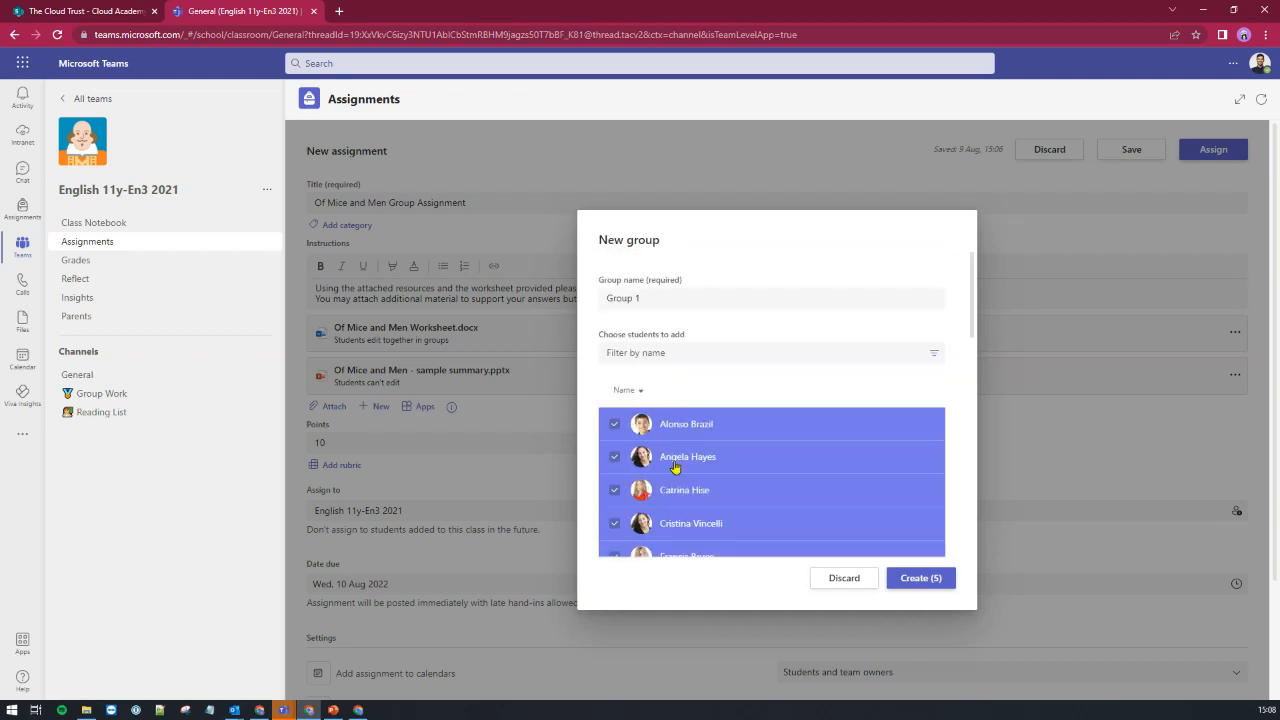
{"action": "left_click", "coordinate": [916, 591]}
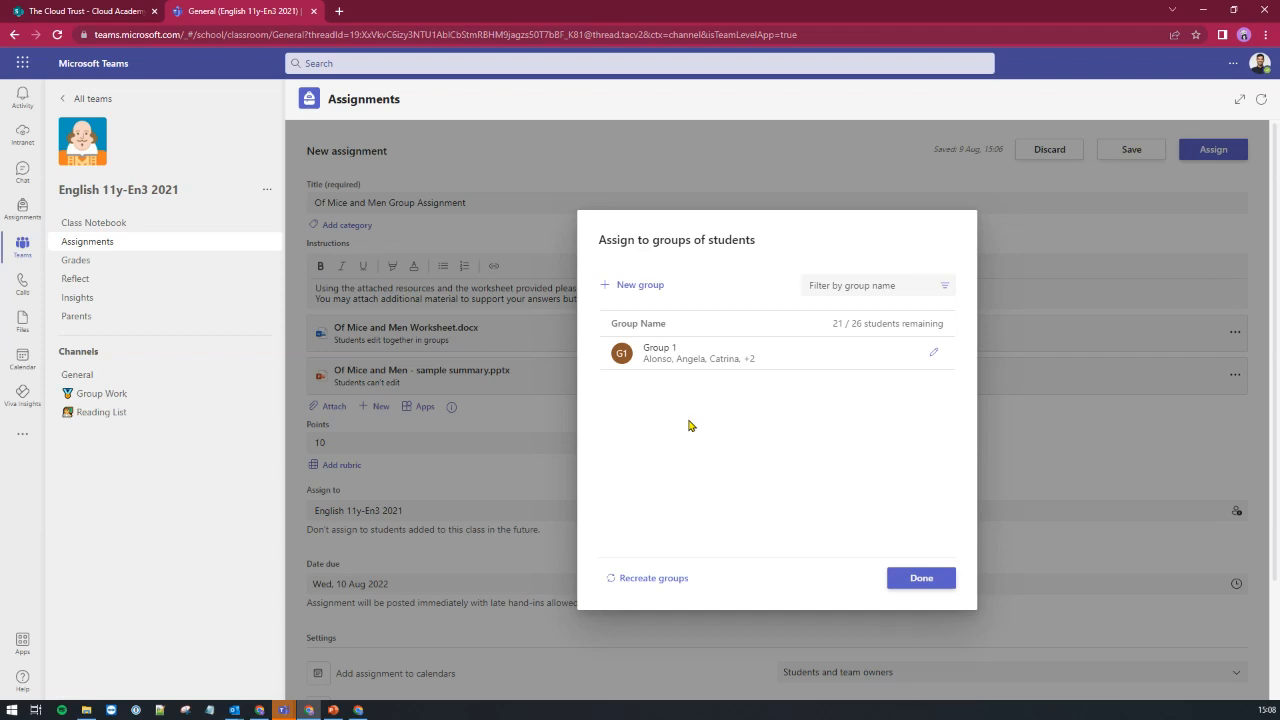
- Start another student group, keeping the suggested name Group 2
{"action": "left_click", "coordinate": [633, 289]}
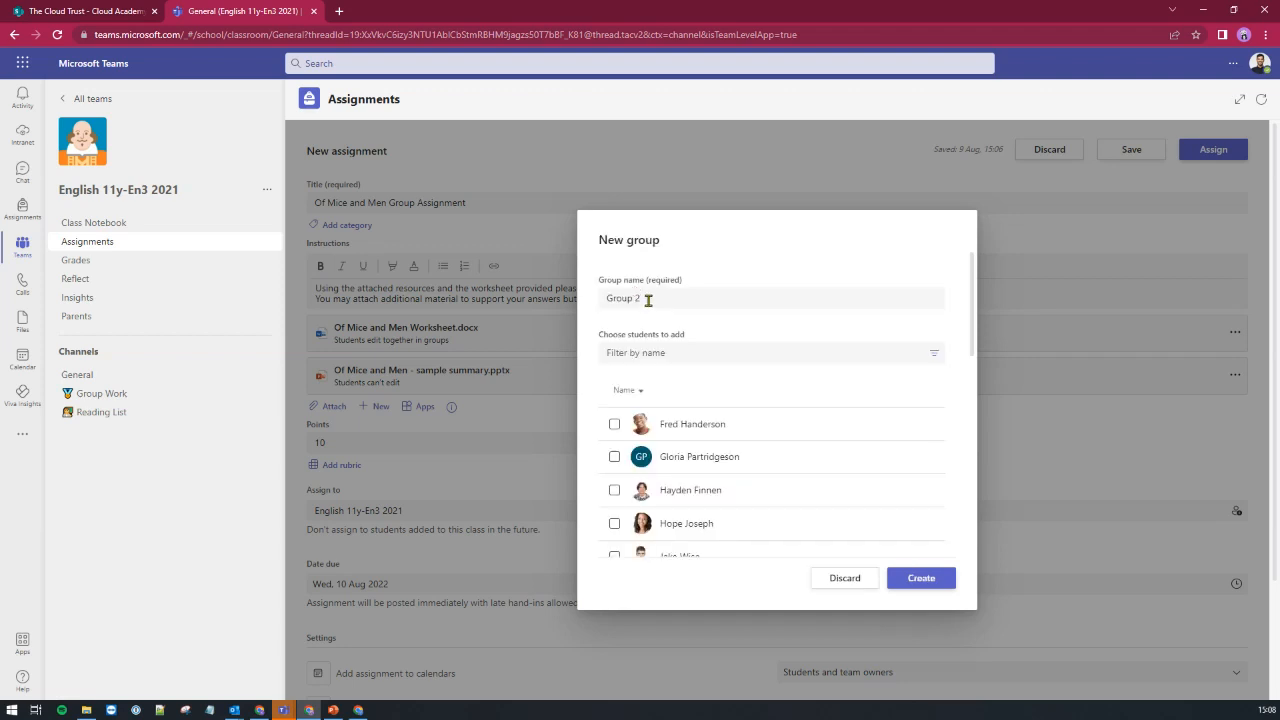
{"action": "left_click", "coordinate": [649, 298]}
{"action": "left_click", "coordinate": [615, 424]}
{"action": "left_click", "coordinate": [615, 457]}
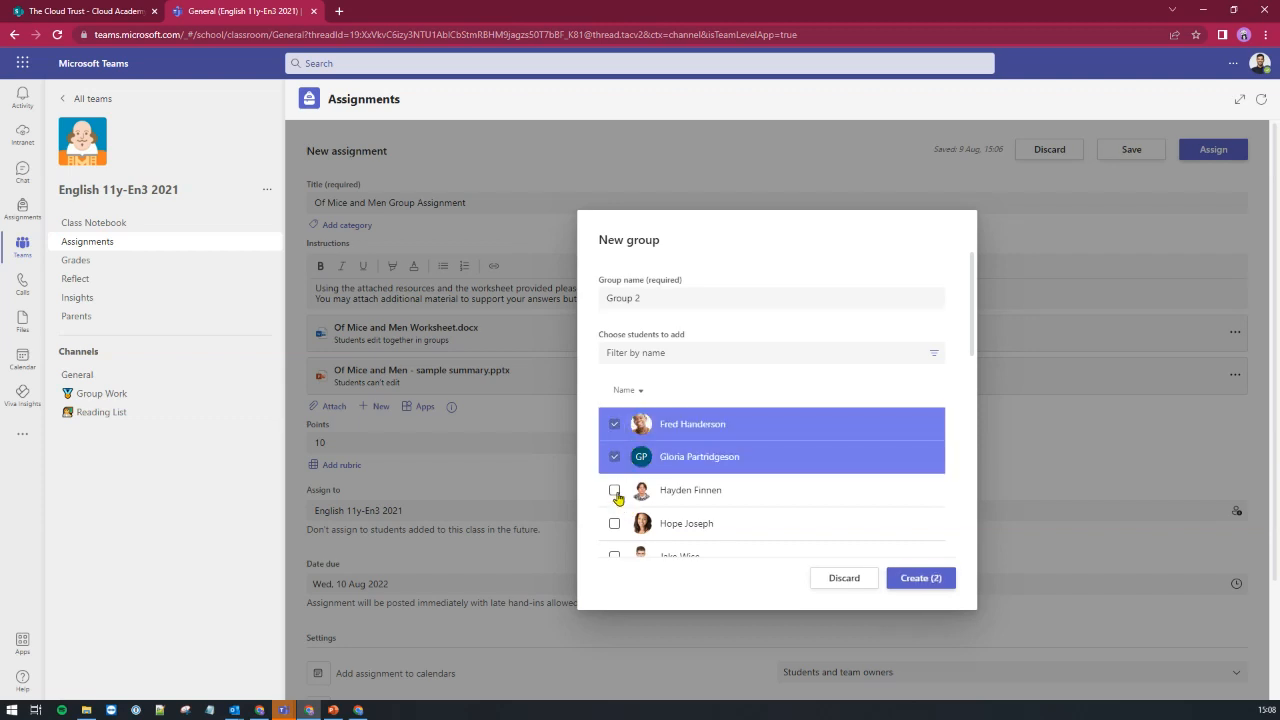
{"action": "left_click", "coordinate": [615, 491]}
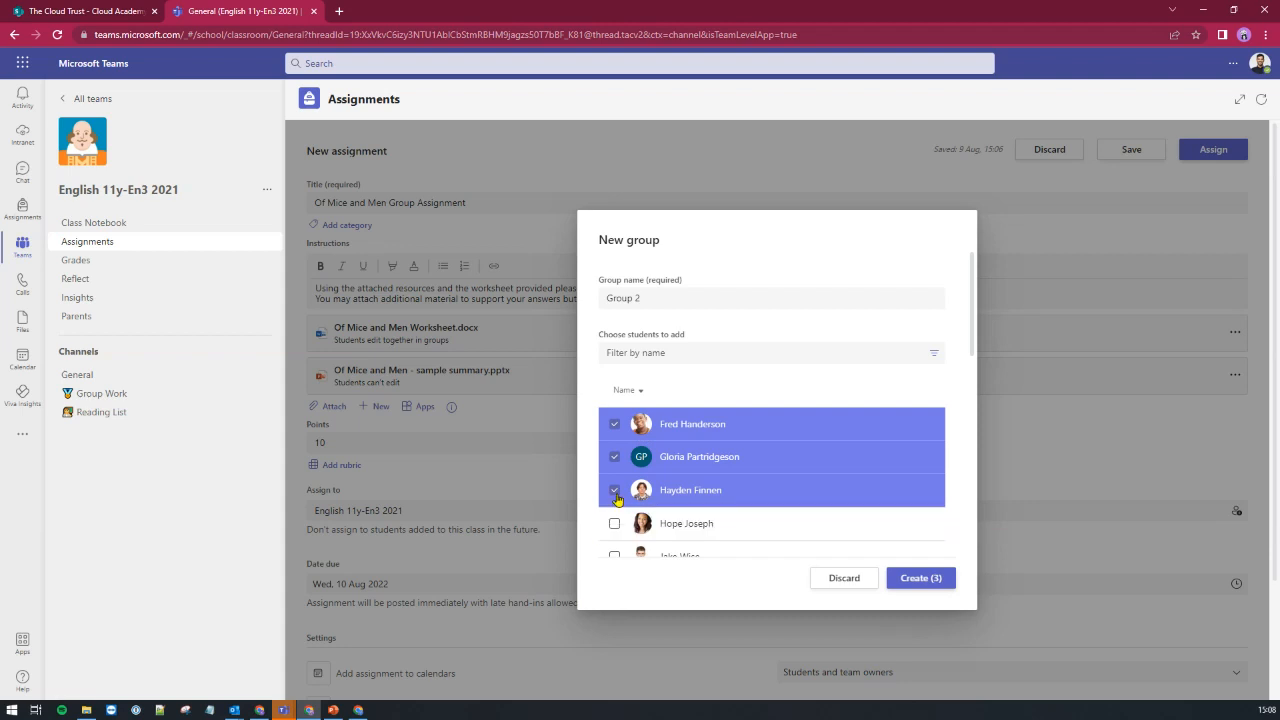
{"action": "left_click", "coordinate": [614, 490]}
{"action": "left_click", "coordinate": [614, 457]}
{"action": "left_click", "coordinate": [614, 424]}
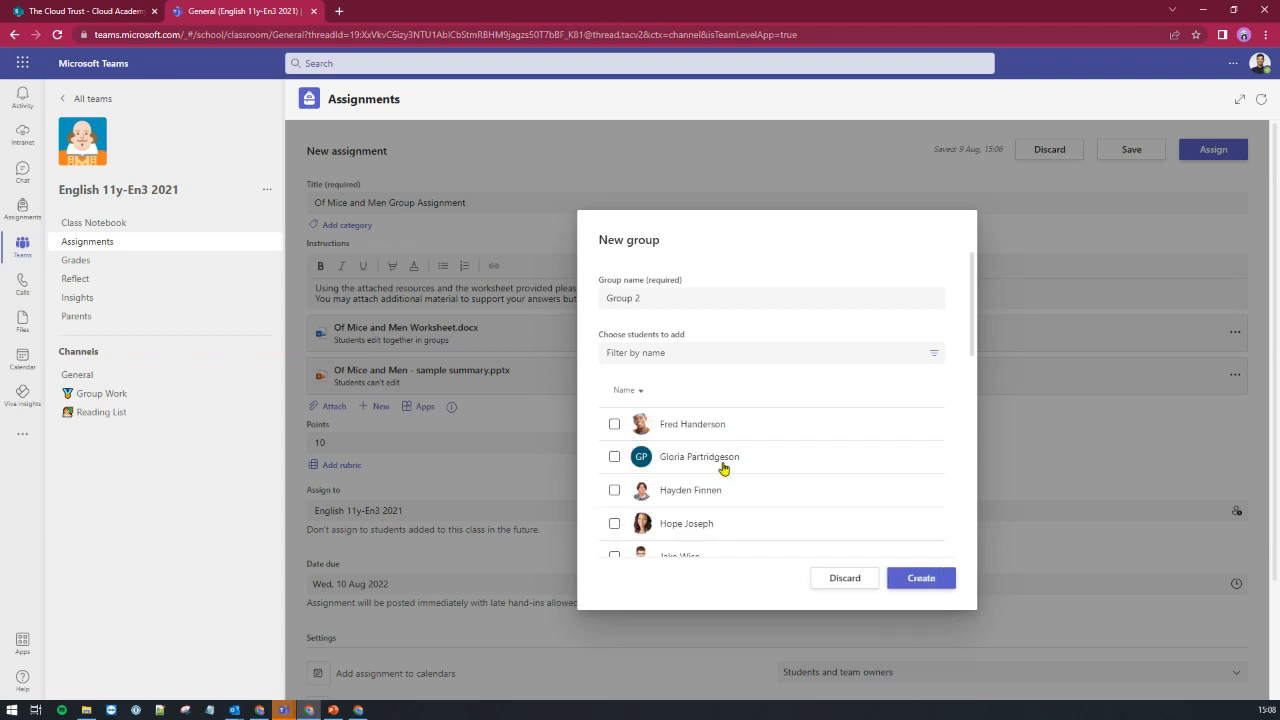
- Filter the student list by "su", select the matching student for Group 2, and clear the filter
{"action": "left_click", "coordinate": [677, 353]}
{"action": "type", "text": "s"}
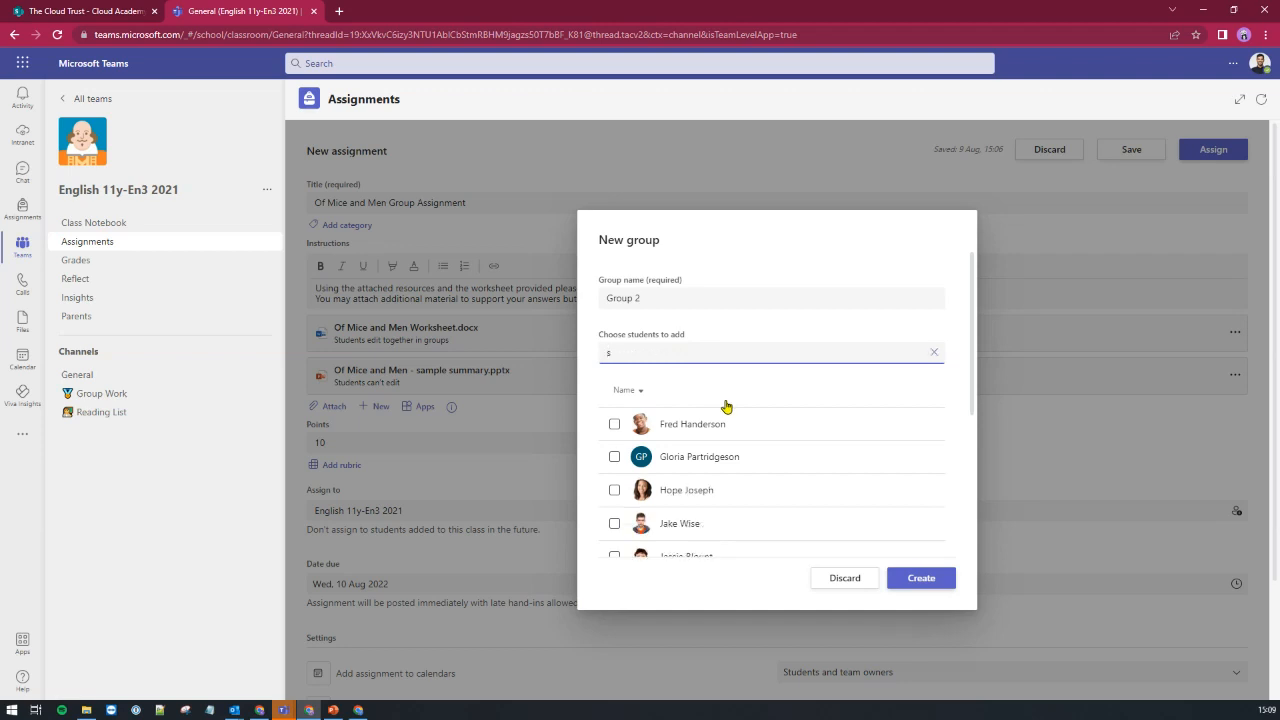
{"action": "type", "text": "u"}
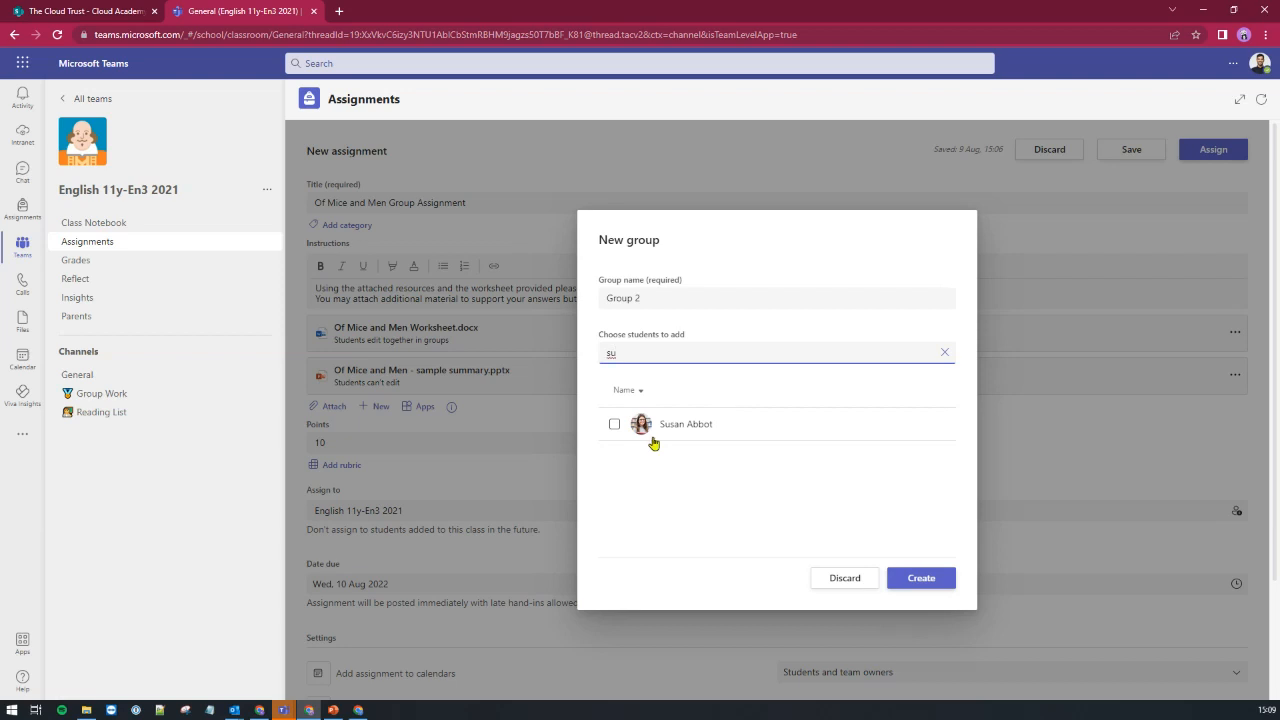
{"action": "left_click", "coordinate": [614, 424]}
{"action": "left_click", "coordinate": [631, 356]}
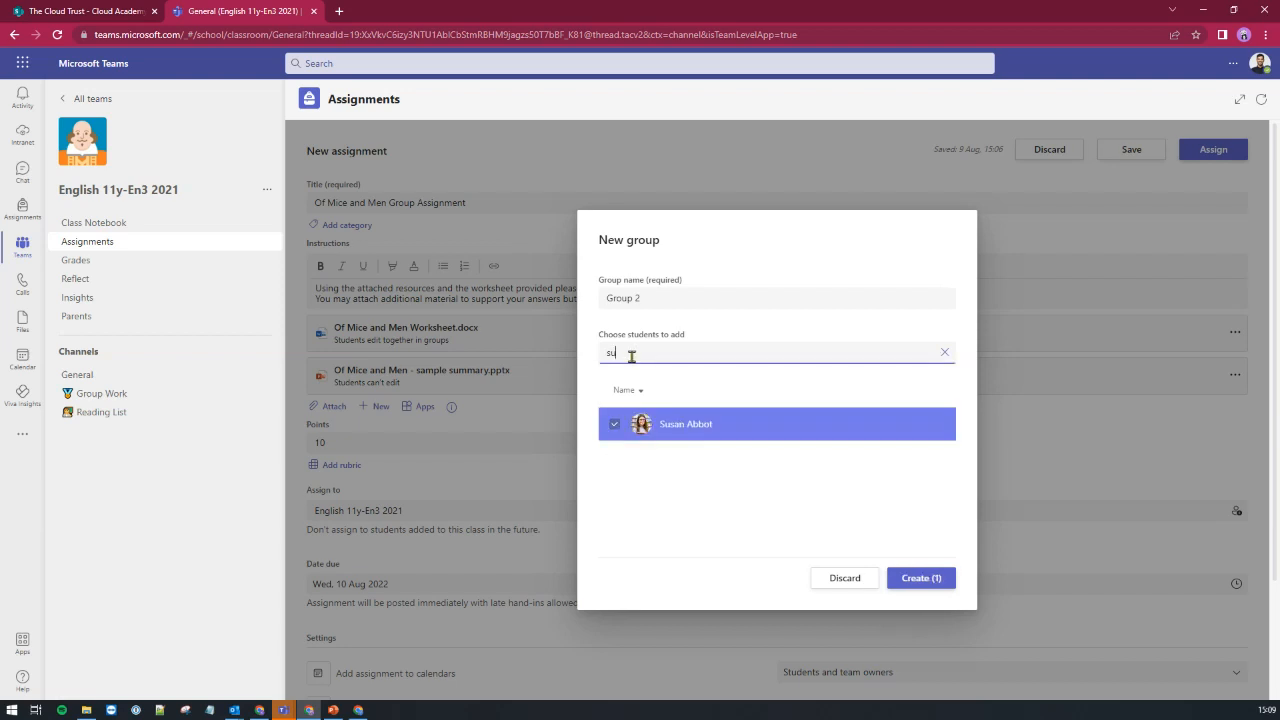
{"action": "key", "text": "BackSpace"}
{"action": "key", "text": "BackSpace"}
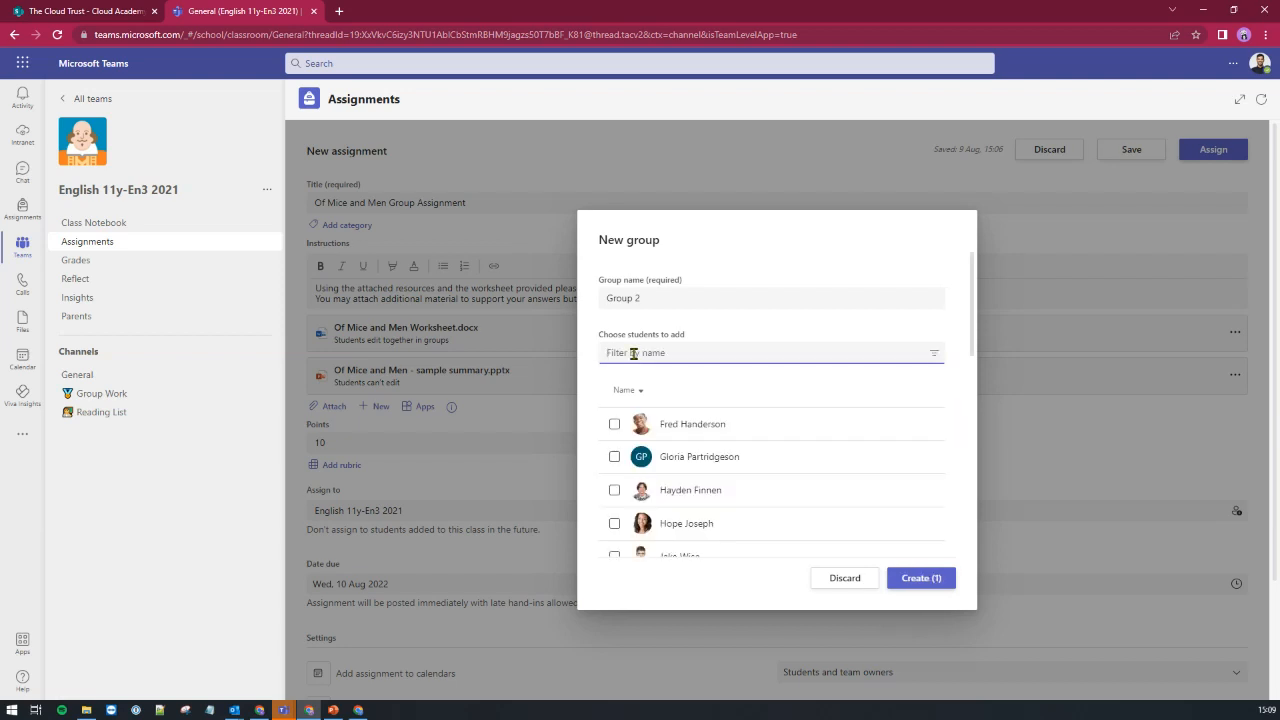
- Filter the student list by "hay", add the matching student to the Group 2 selection, and clear the filter
{"action": "type", "text": "hay"}
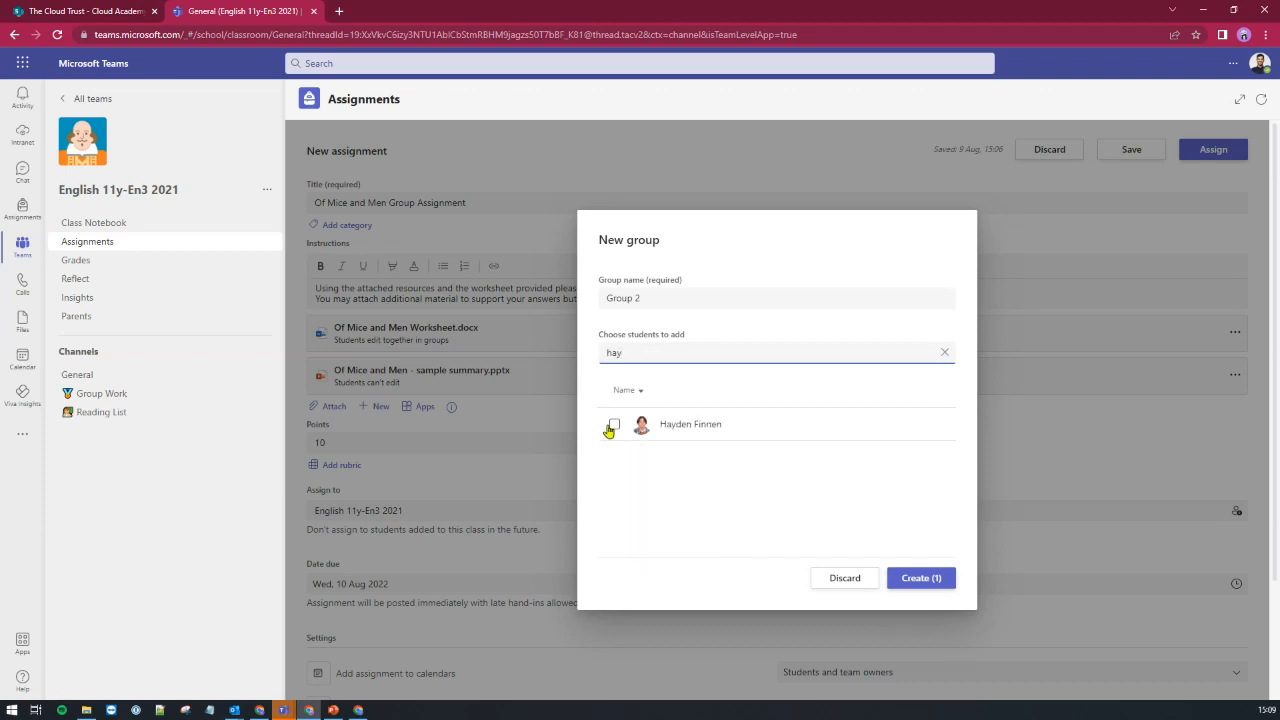
{"action": "left_click", "coordinate": [614, 424]}
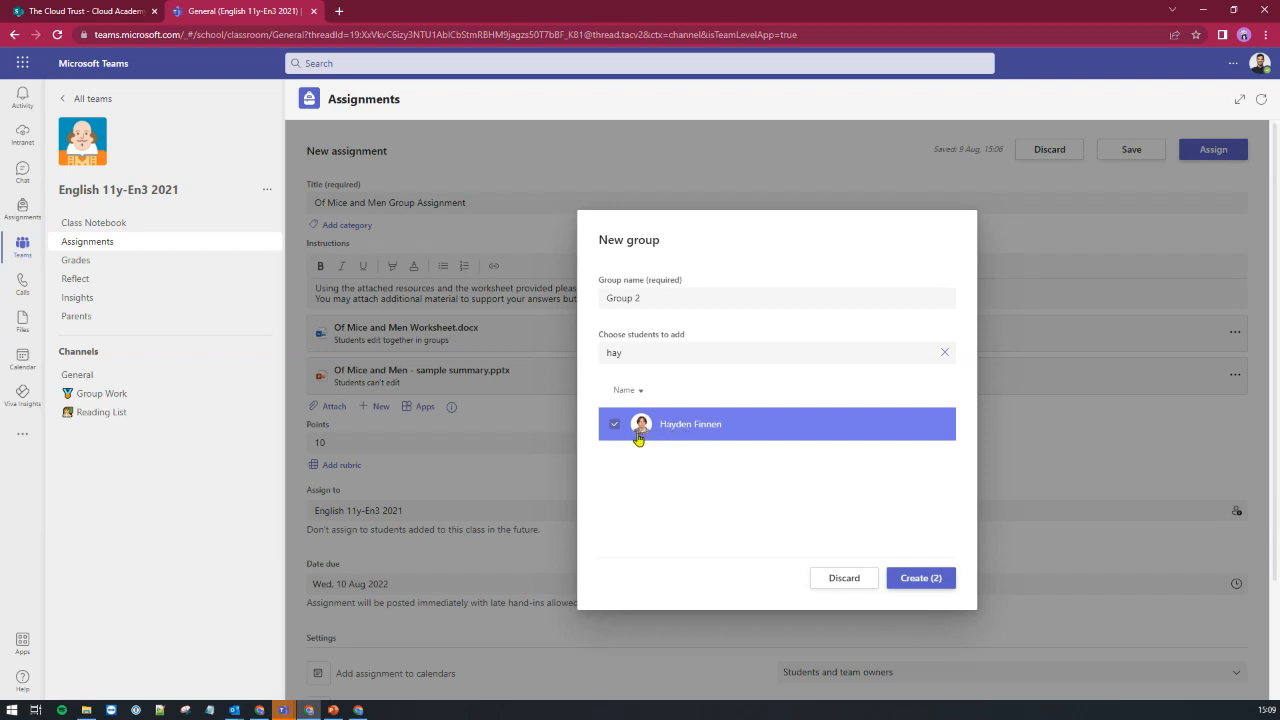
{"action": "left_click", "coordinate": [637, 358]}
{"action": "key", "text": "BackSpace"}
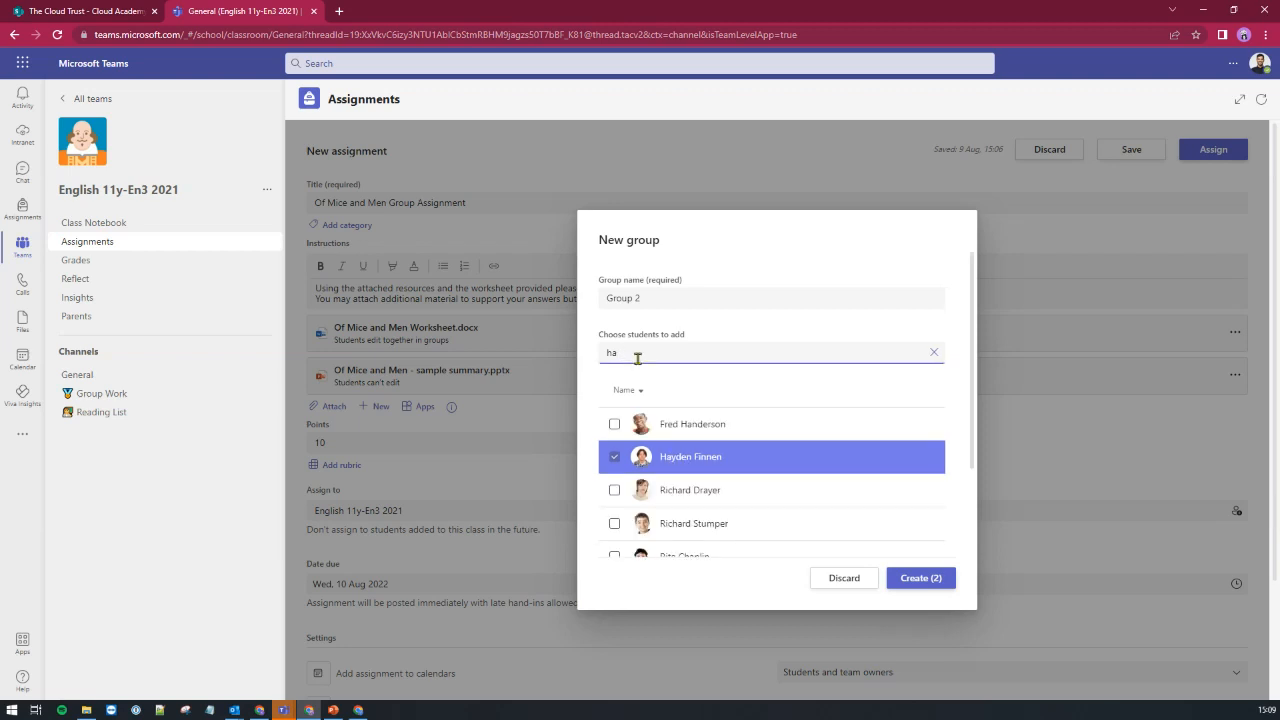
{"action": "key", "text": "BackSpace"}
{"action": "key", "text": "BackSpace"}
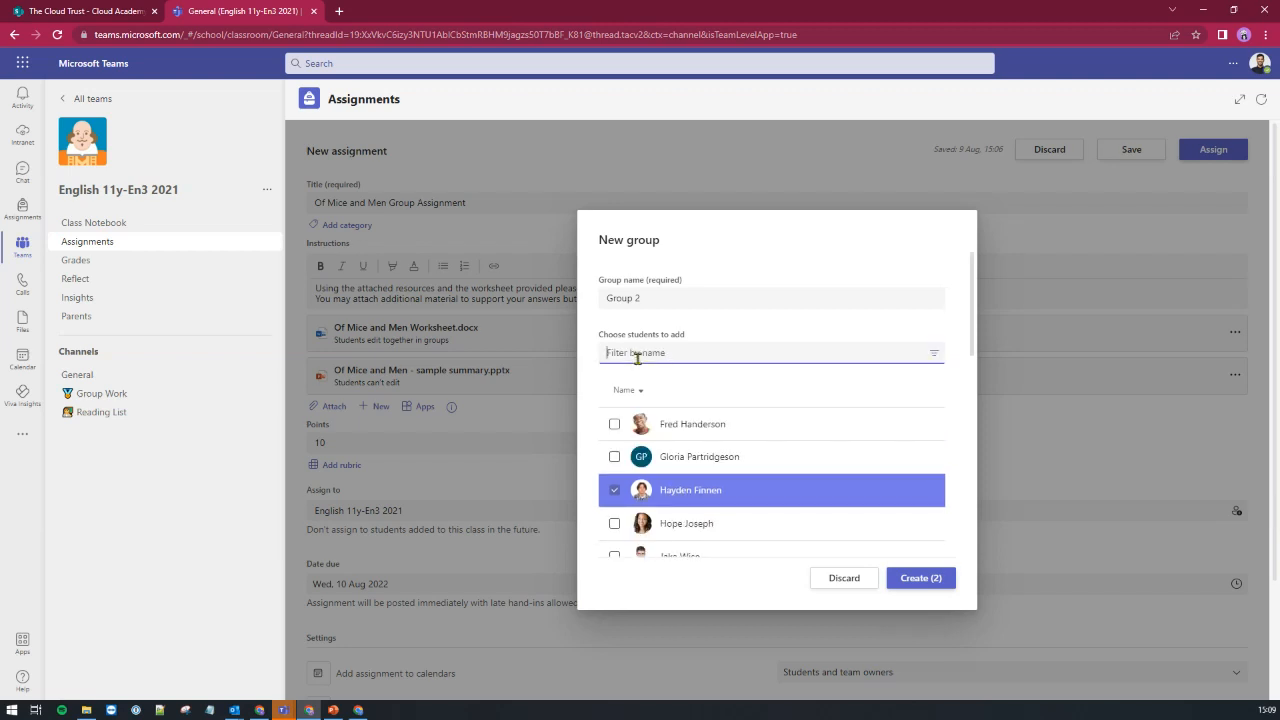
- Add the first, second, fifth and seventh students in the unfiltered list to the selection and create Group 2
{"action": "left_click", "coordinate": [614, 424]}
{"action": "left_click", "coordinate": [614, 457]}
{"action": "scroll", "coordinate": [612, 450], "scroll_direction": "down", "scroll_amount": 3}
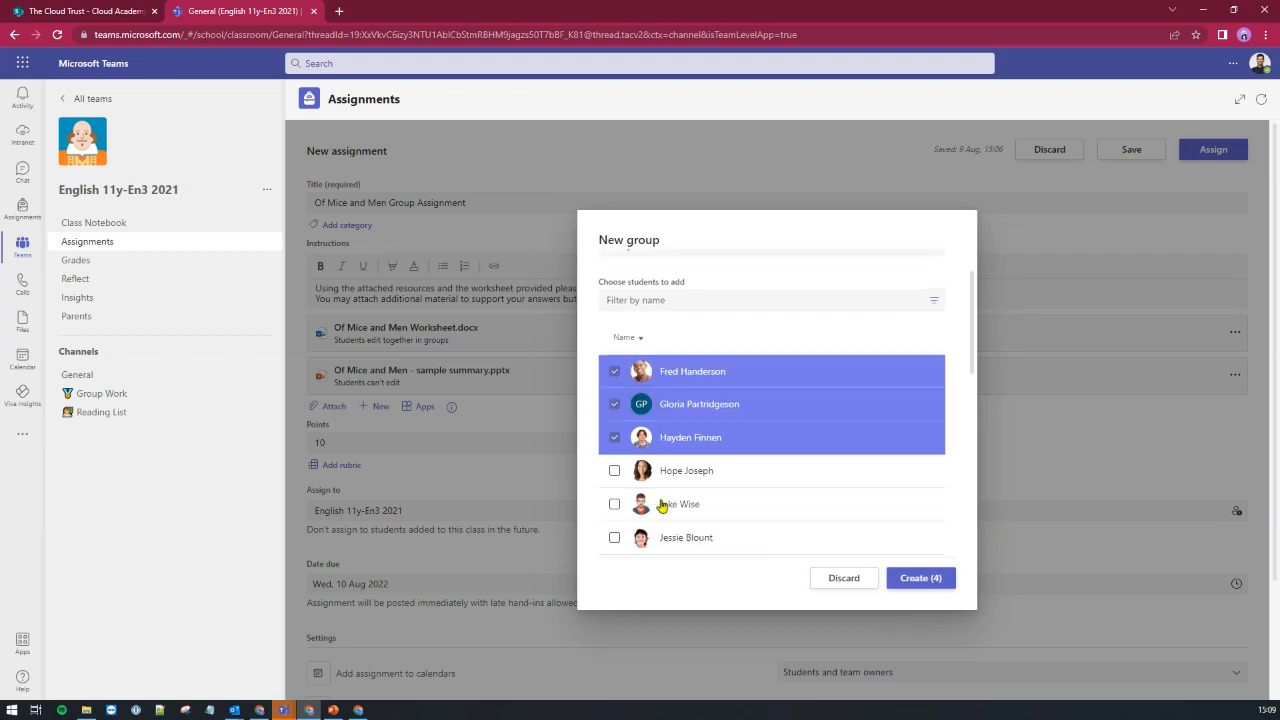
{"action": "left_click", "coordinate": [614, 424]}
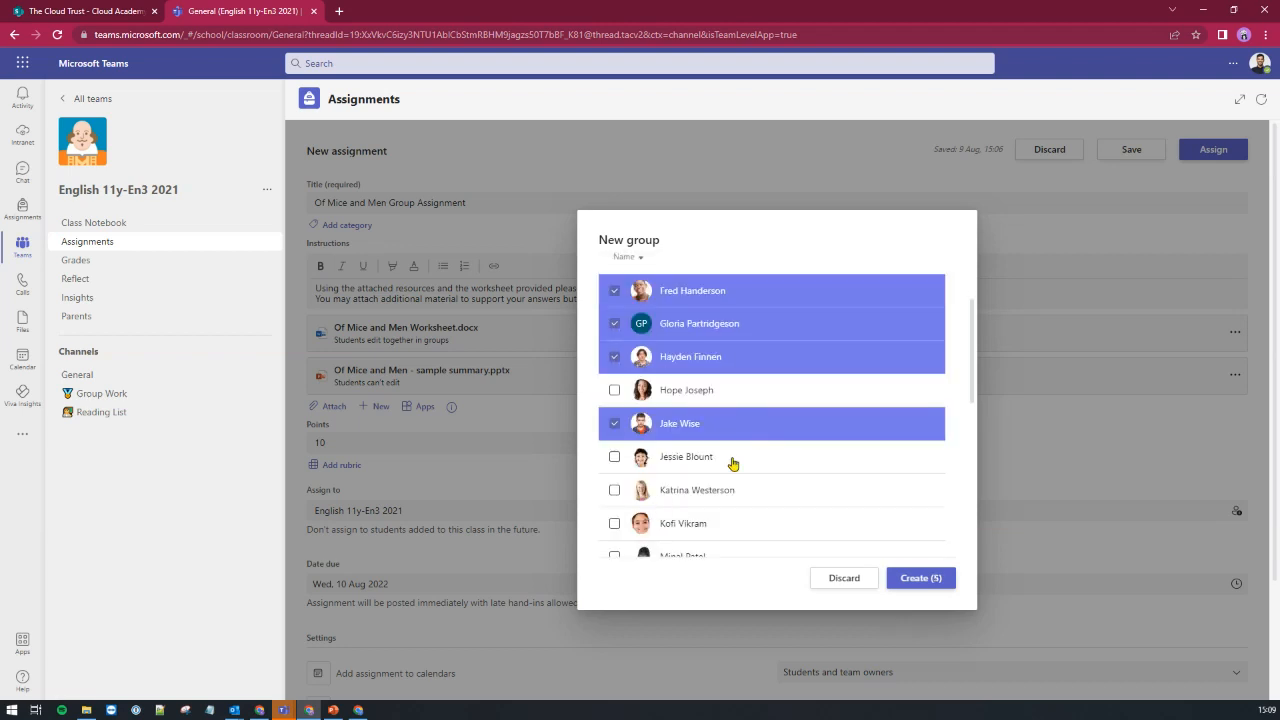
{"action": "scroll", "coordinate": [684, 456], "scroll_direction": "up", "scroll_amount": 3}
{"action": "scroll", "coordinate": [684, 456], "scroll_direction": "down", "scroll_amount": 4}
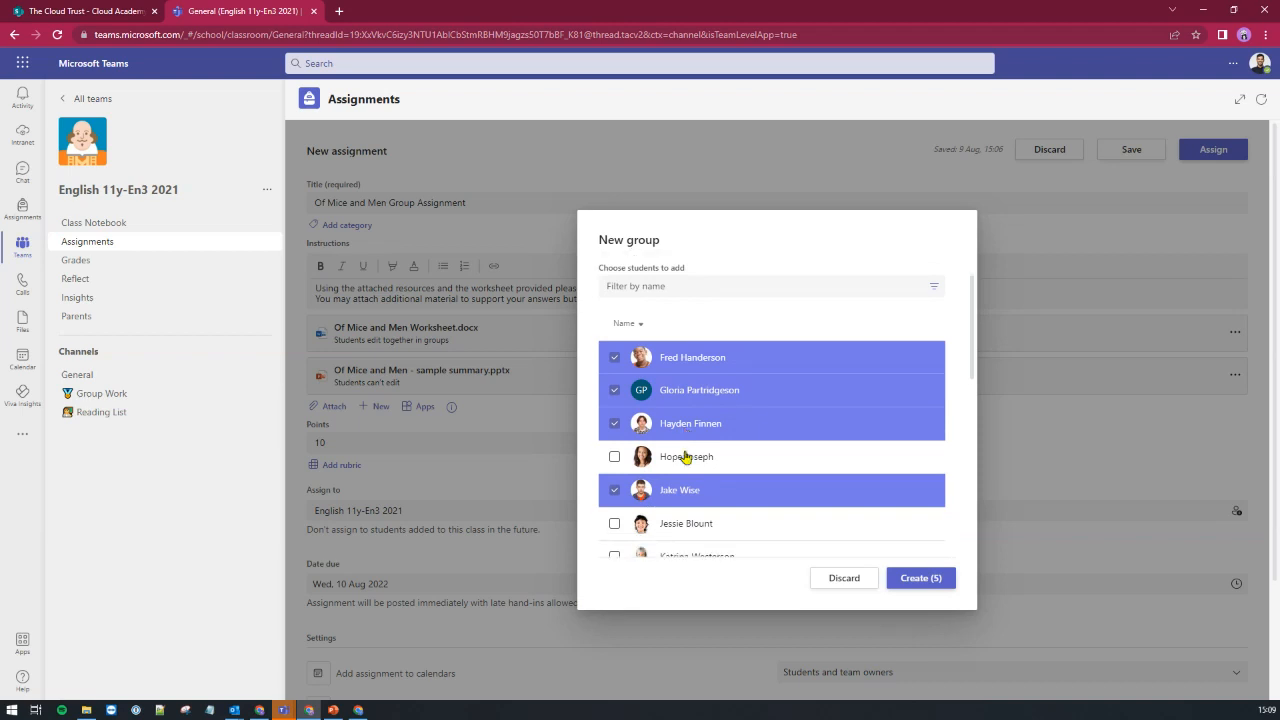
{"action": "left_click", "coordinate": [617, 424]}
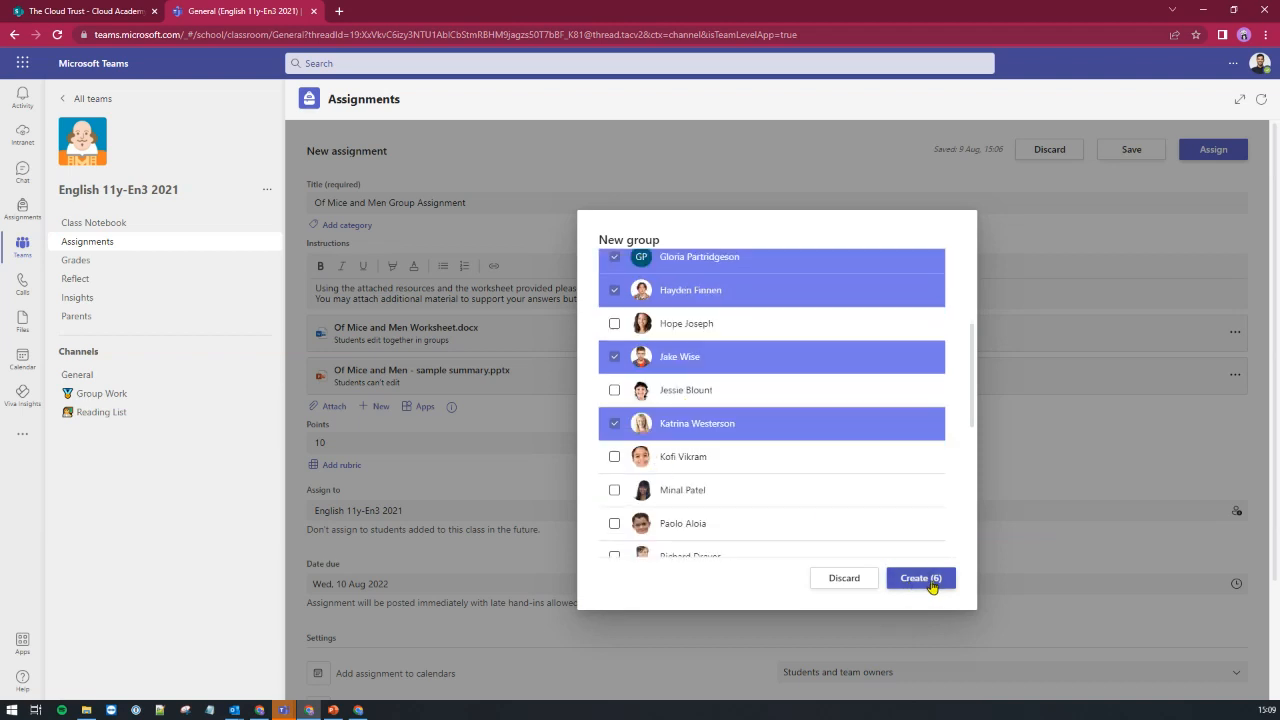
{"action": "left_click", "coordinate": [911, 586]}
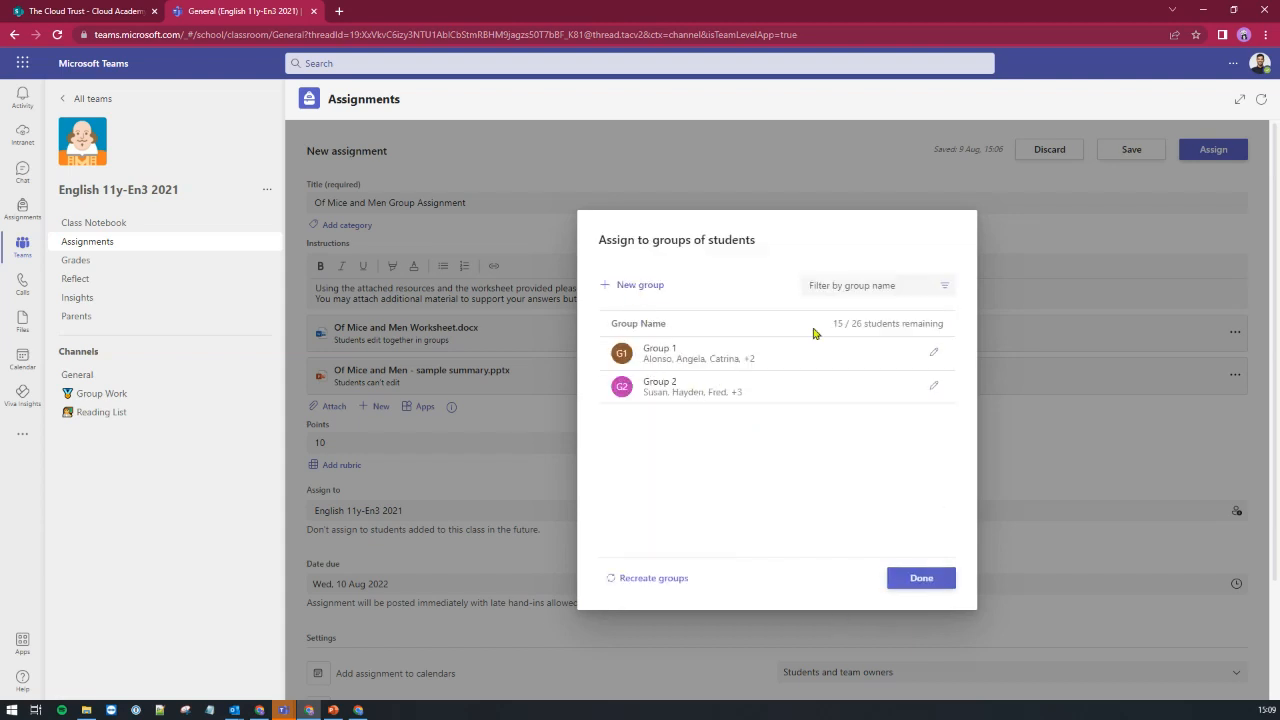
- Create Group 3 from the first five students still available, keeping the suggested group name
{"action": "left_click", "coordinate": [641, 292]}
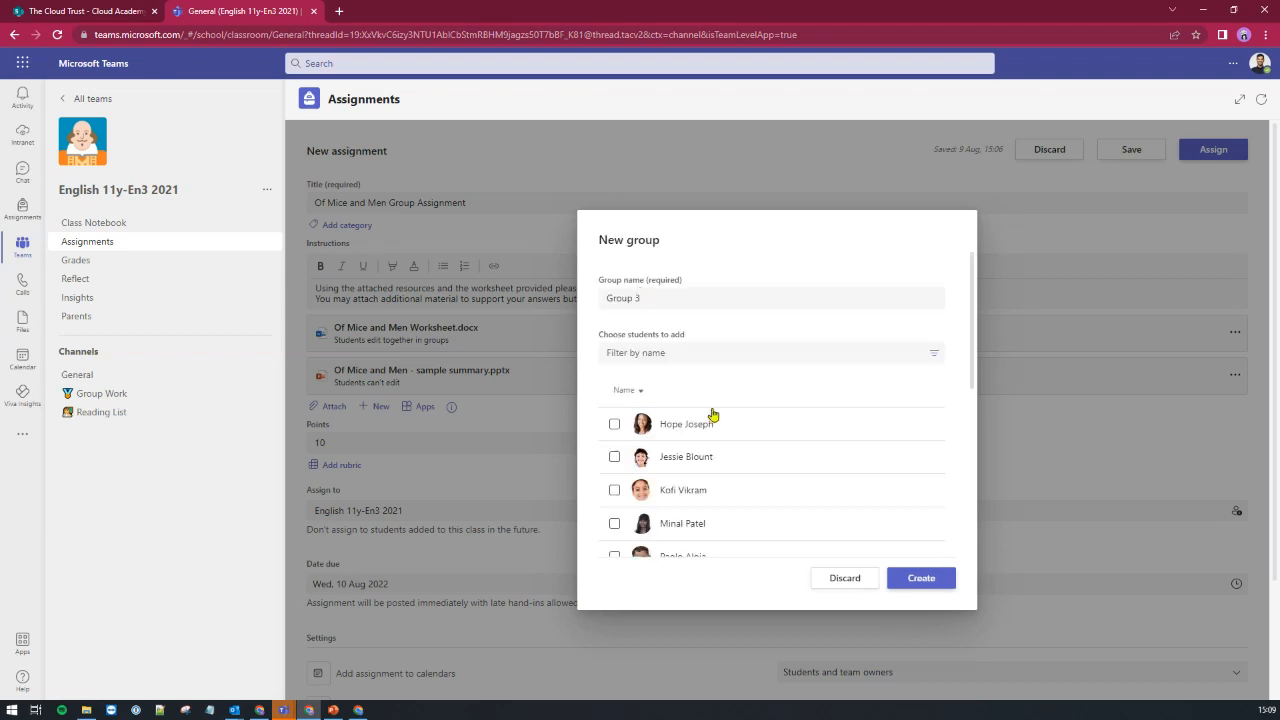
{"action": "left_click", "coordinate": [615, 425]}
{"action": "left_click", "coordinate": [615, 458]}
{"action": "left_click", "coordinate": [615, 491]}
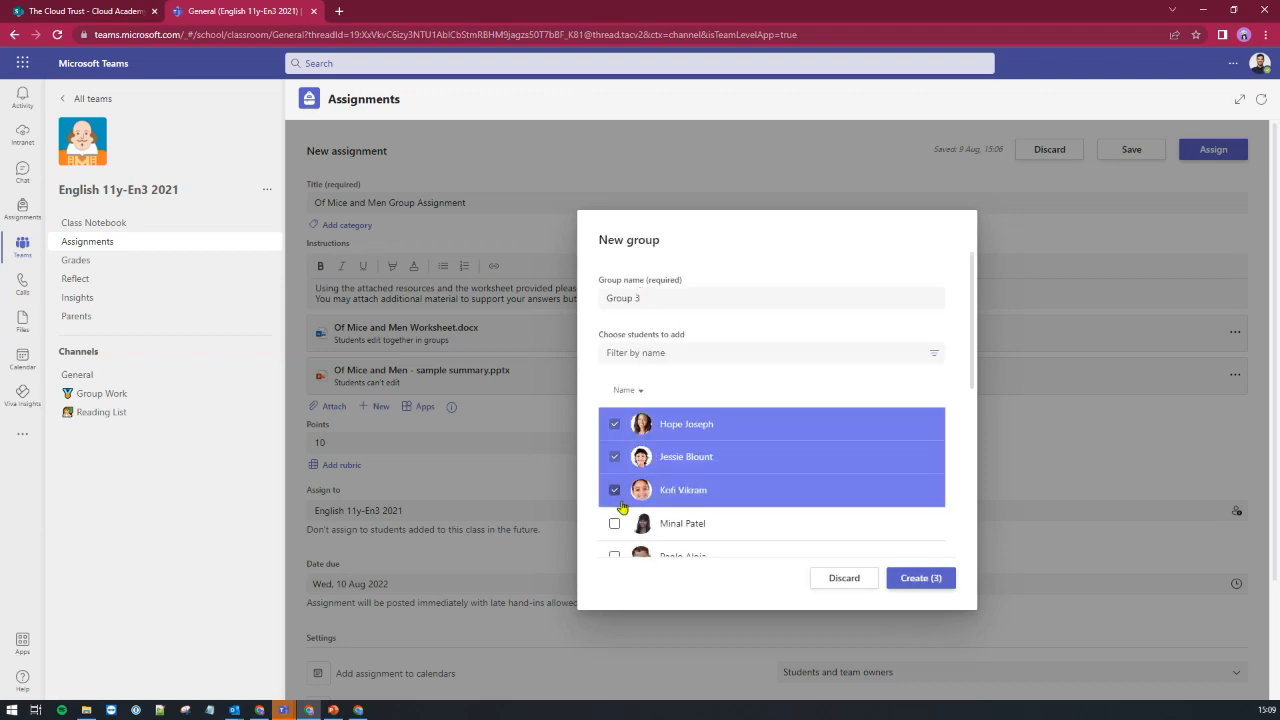
{"action": "left_click", "coordinate": [615, 524]}
{"action": "scroll", "coordinate": [616, 496], "scroll_direction": "down", "scroll_amount": 1}
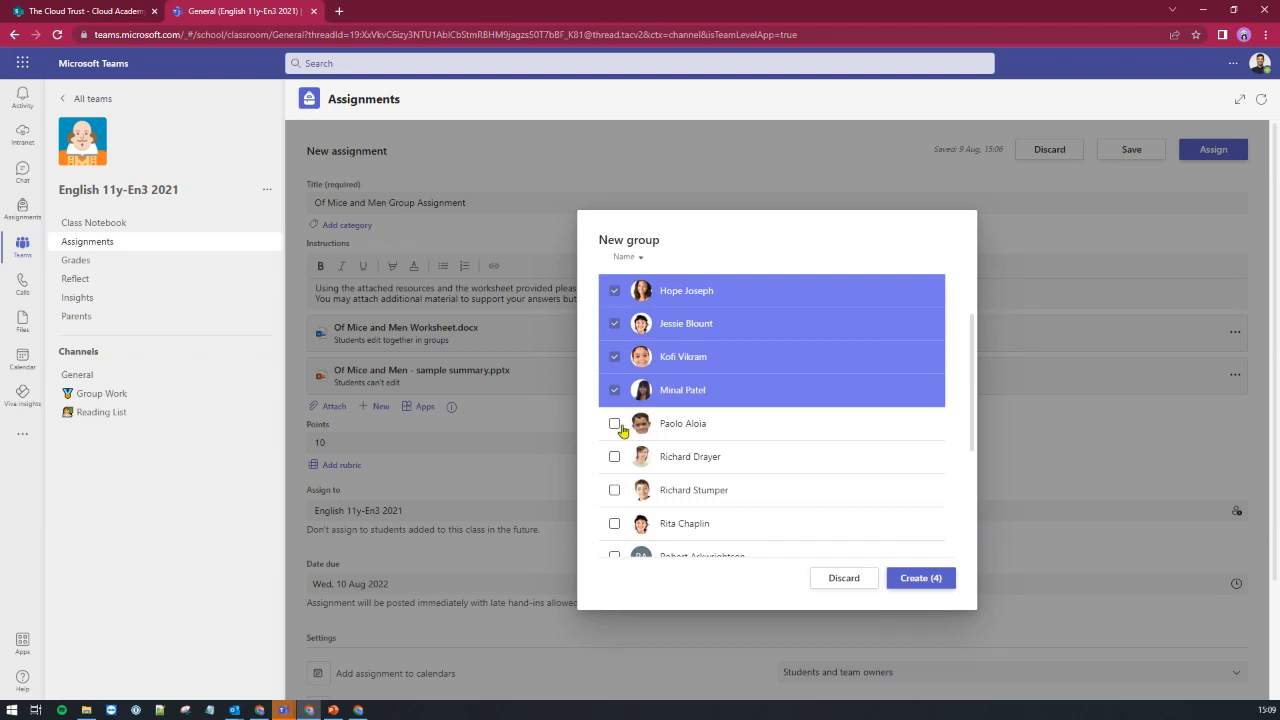
{"action": "left_click", "coordinate": [615, 424]}
{"action": "left_click", "coordinate": [928, 578]}
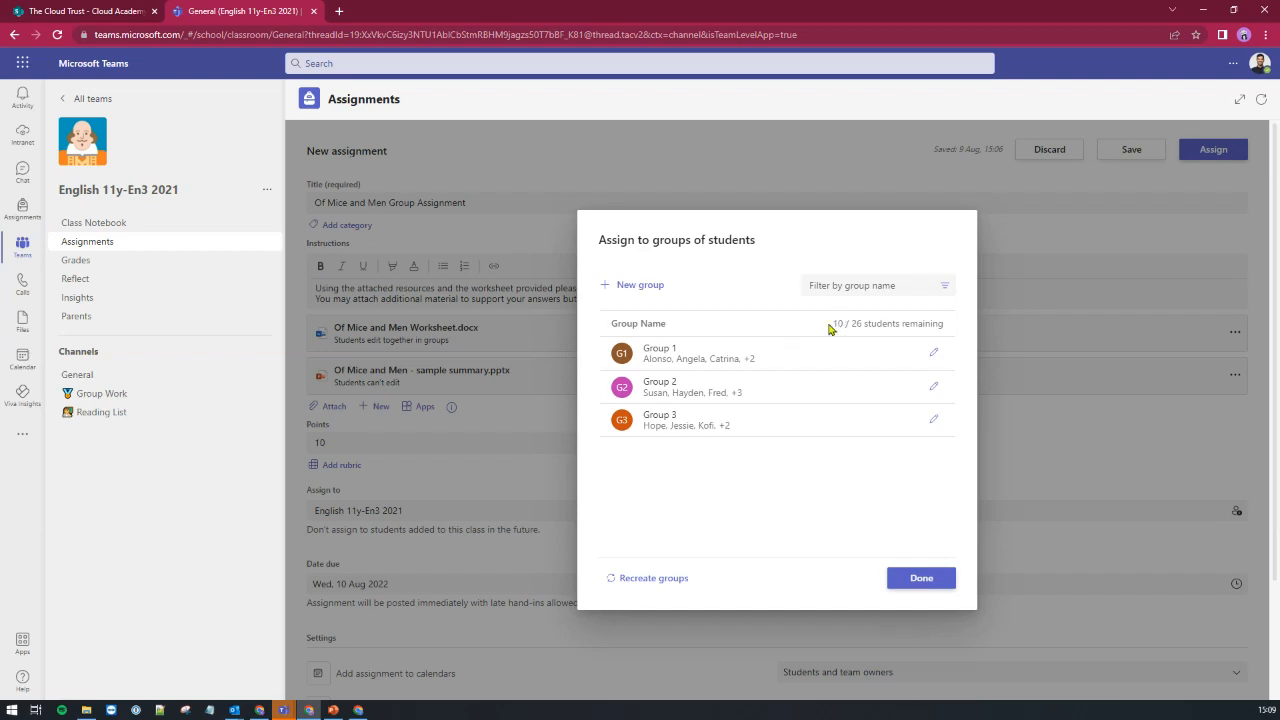
- Create Group 4 from the first five students still available, keeping the suggested group name
{"action": "left_click_drag", "start_coordinate": [831, 323], "coordinate": [944, 323]}
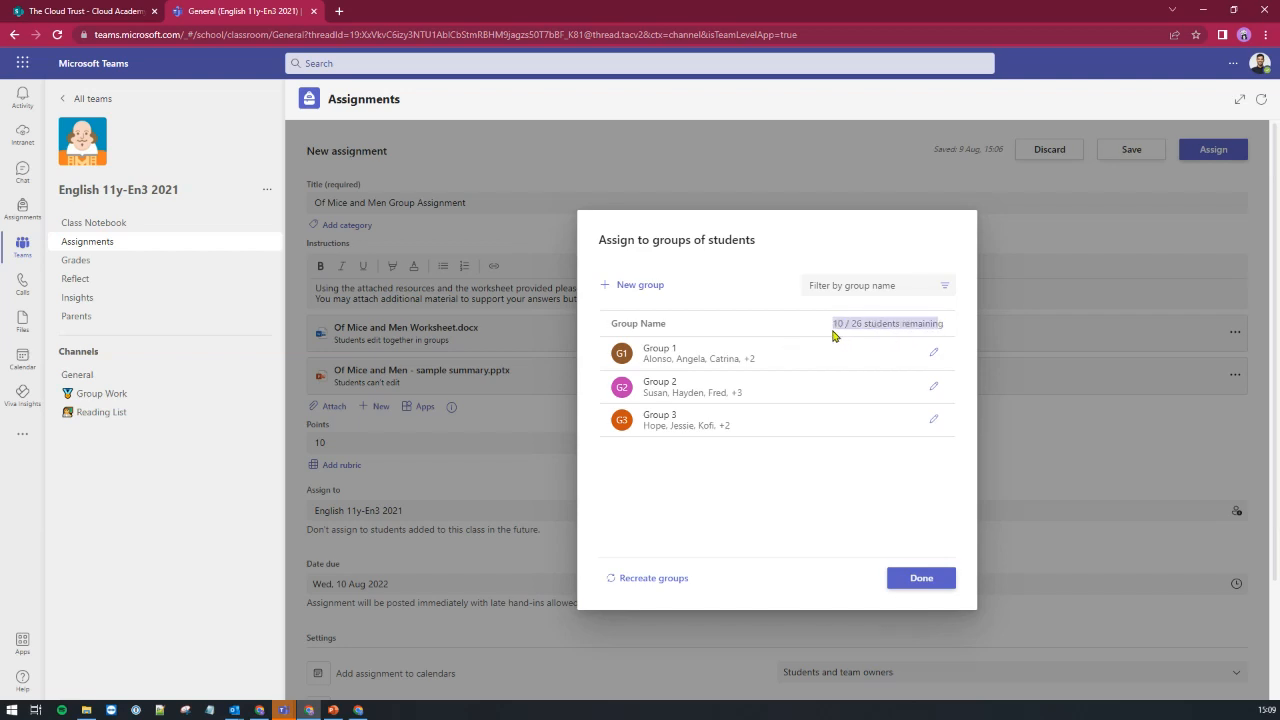
{"action": "left_click", "coordinate": [652, 286]}
{"action": "left_click", "coordinate": [614, 424]}
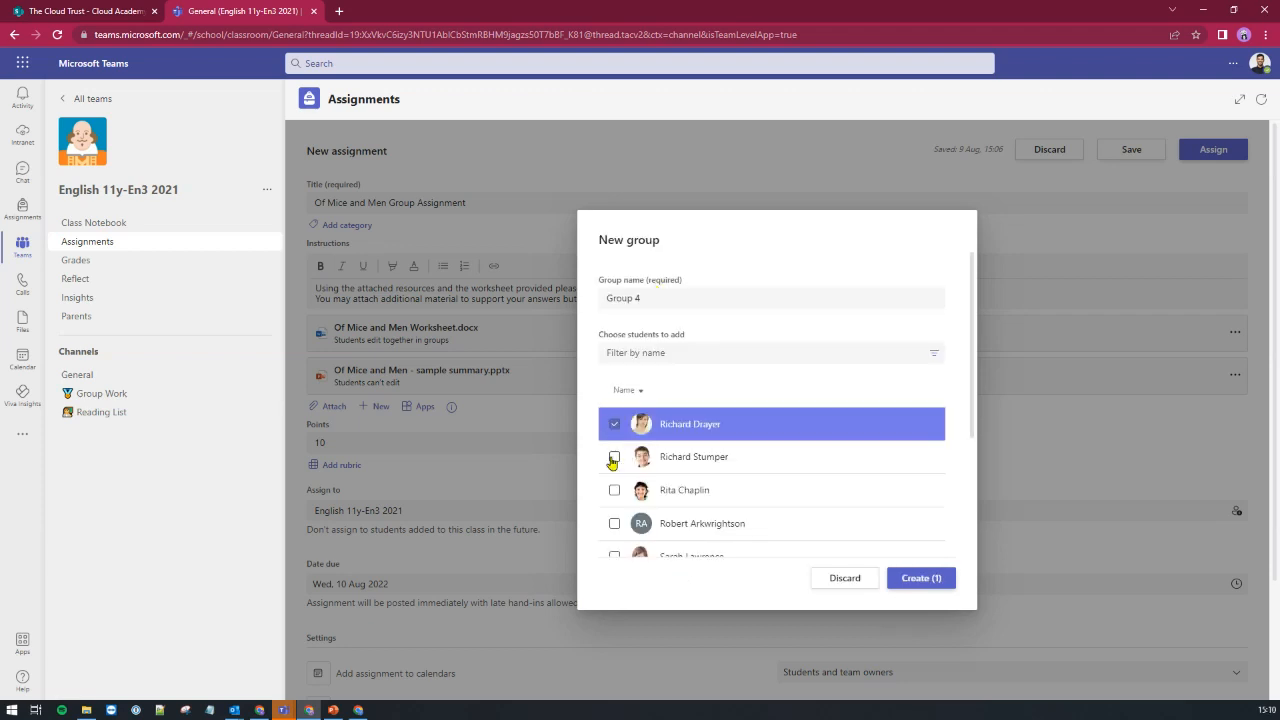
{"action": "left_click", "coordinate": [614, 456]}
{"action": "left_click", "coordinate": [614, 490]}
{"action": "left_click", "coordinate": [614, 523]}
{"action": "scroll", "coordinate": [614, 510], "scroll_direction": "down", "scroll_amount": 1}
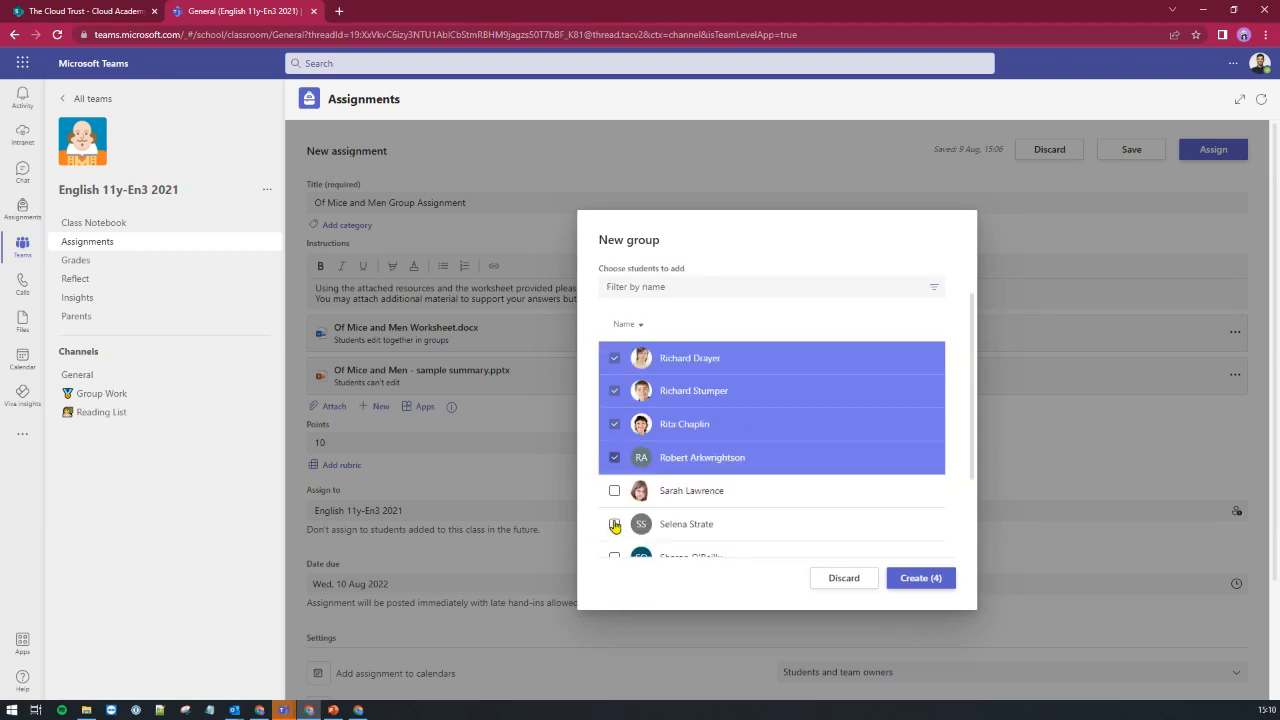
{"action": "left_click", "coordinate": [614, 490]}
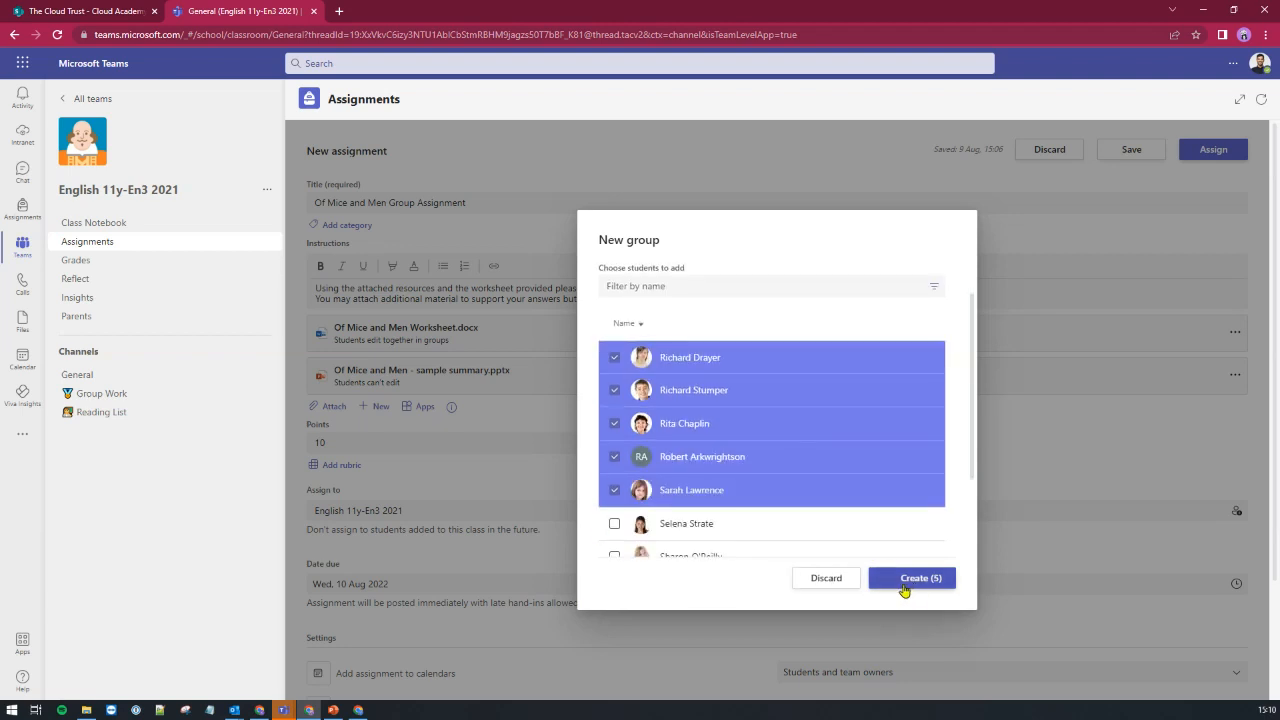
{"action": "left_click", "coordinate": [904, 584]}
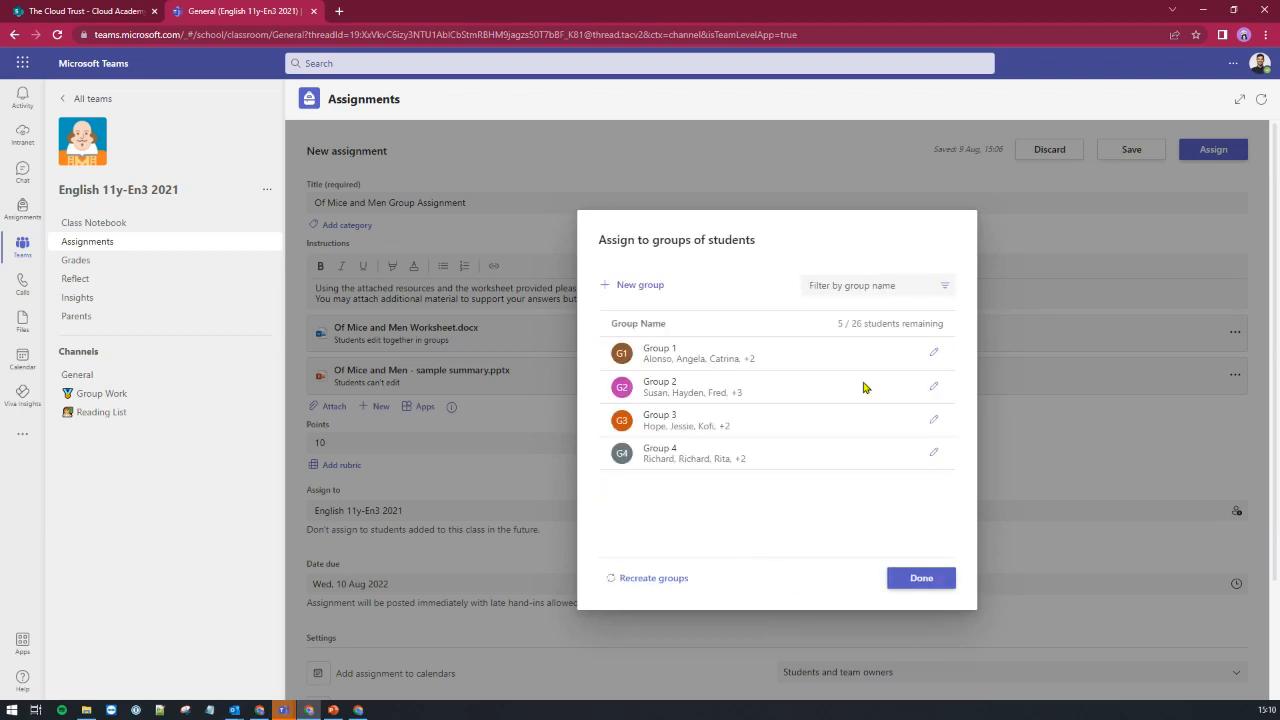
- Create Group 5 from all five remaining students, keeping the suggested group name
{"action": "left_click", "coordinate": [640, 286]}
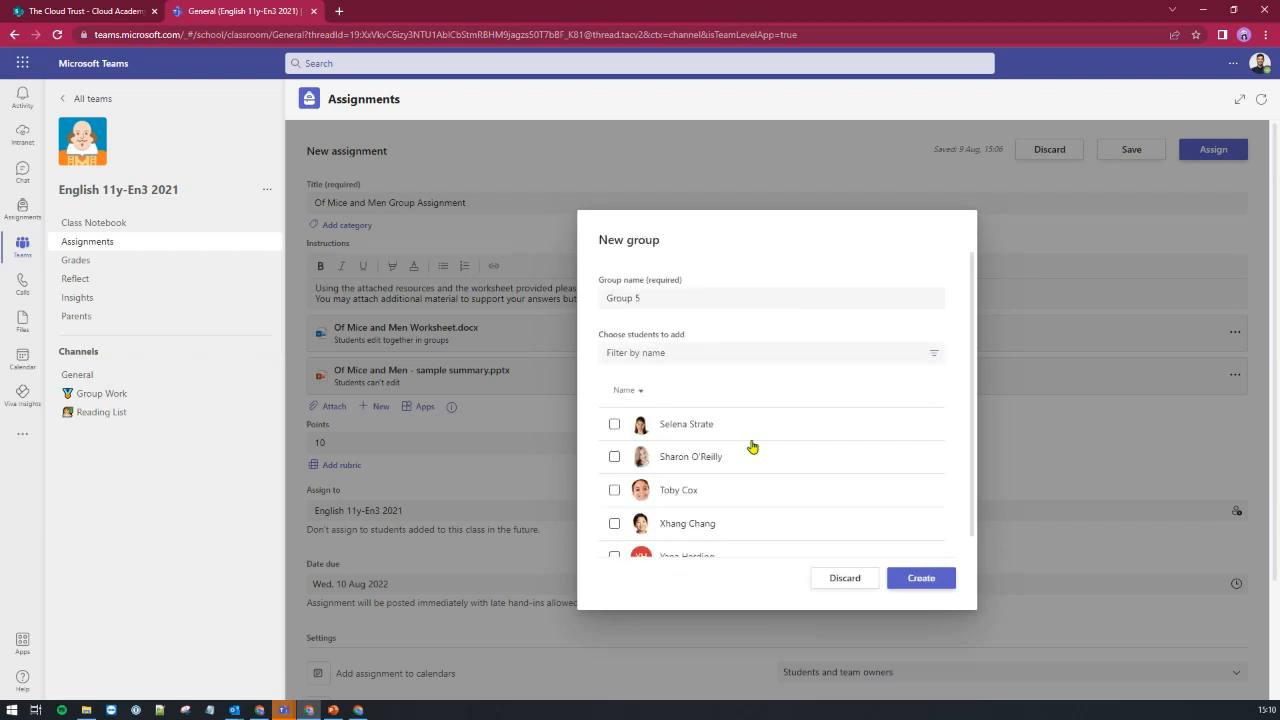
{"action": "left_click", "coordinate": [614, 425]}
{"action": "left_click", "coordinate": [615, 460]}
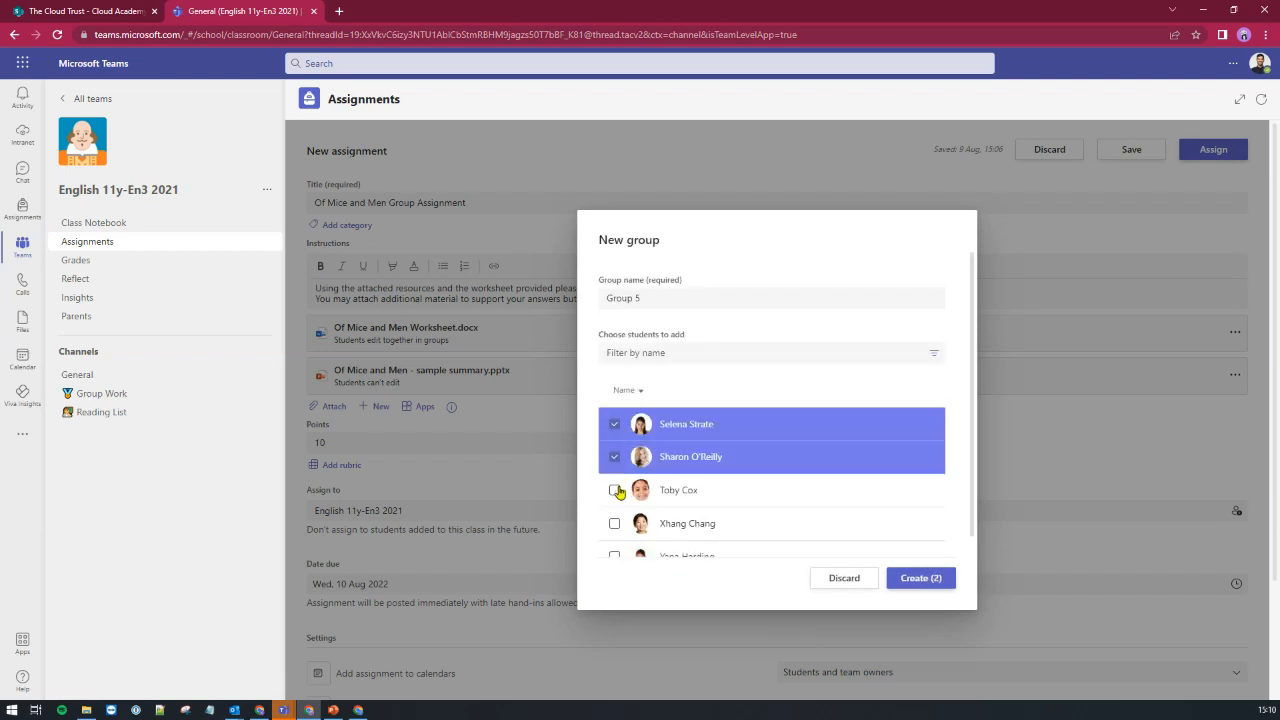
{"action": "left_click", "coordinate": [614, 490]}
{"action": "left_click", "coordinate": [614, 523]}
{"action": "left_click", "coordinate": [614, 556]}
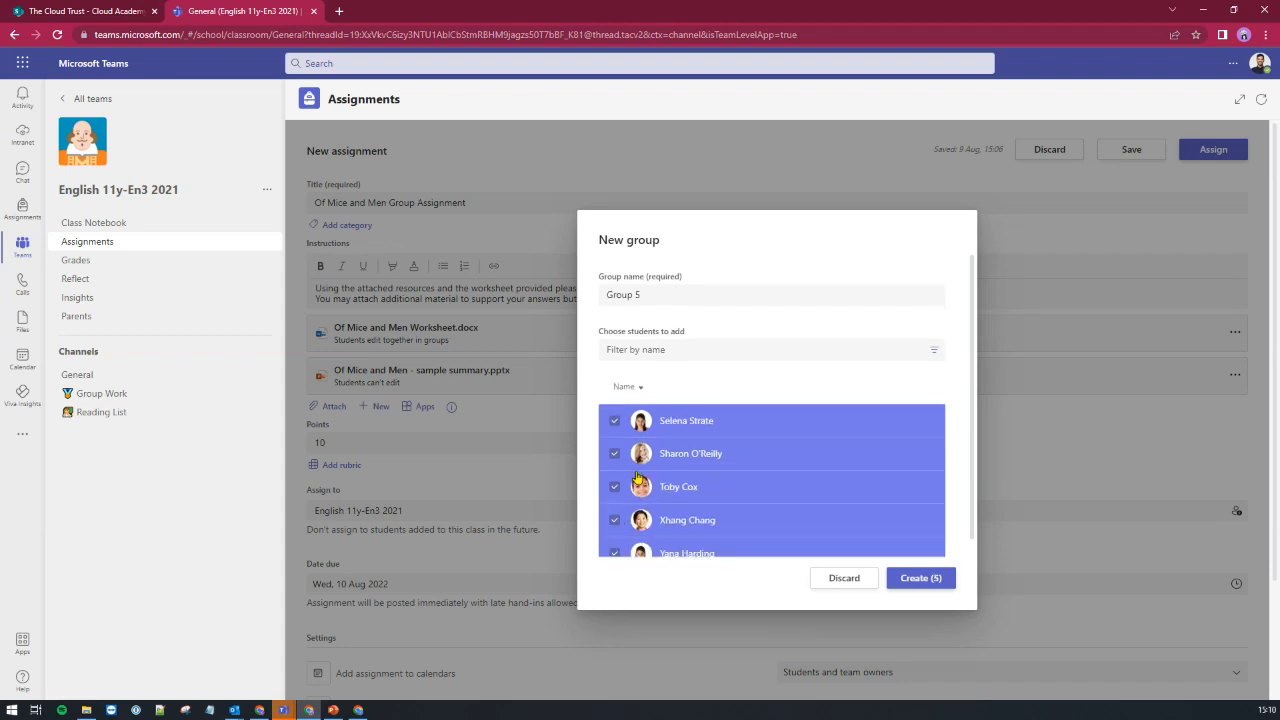
{"action": "scroll", "coordinate": [638, 480], "scroll_direction": "down", "scroll_amount": 1}
{"action": "left_click", "coordinate": [921, 580]}
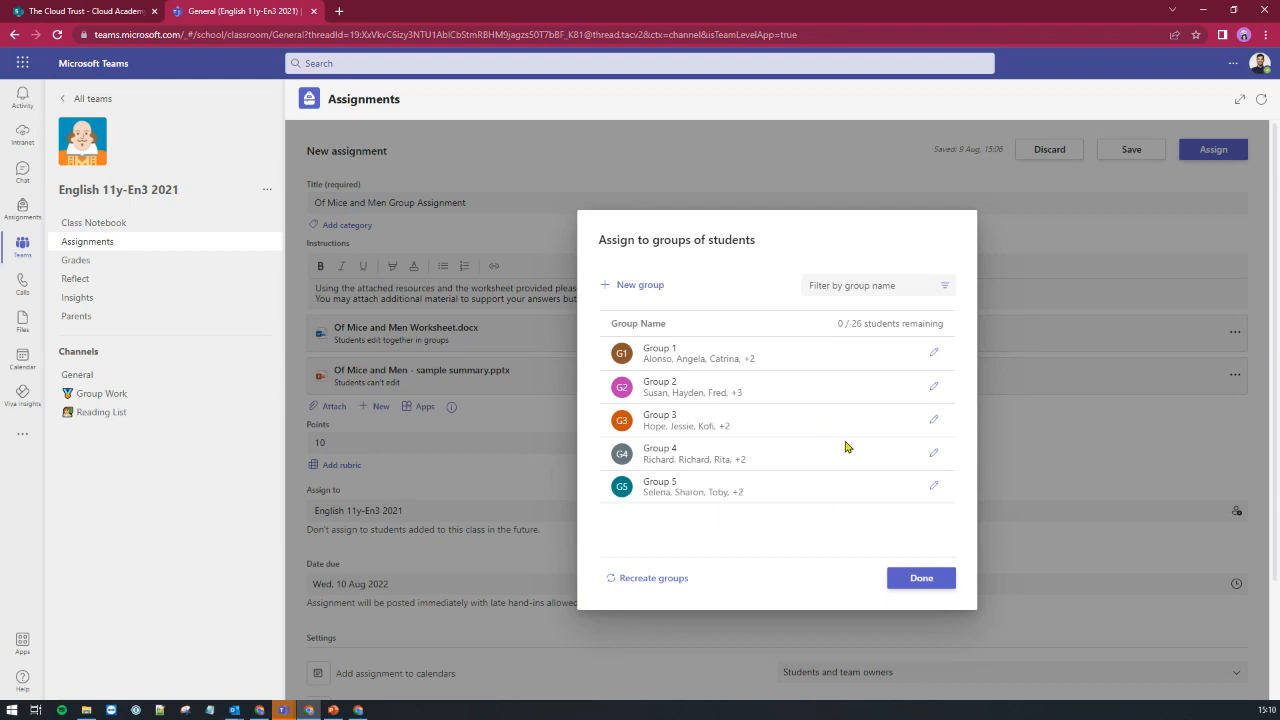
- Remove the first listed student from Group 2 and update the group
{"action": "left_click", "coordinate": [933, 389]}
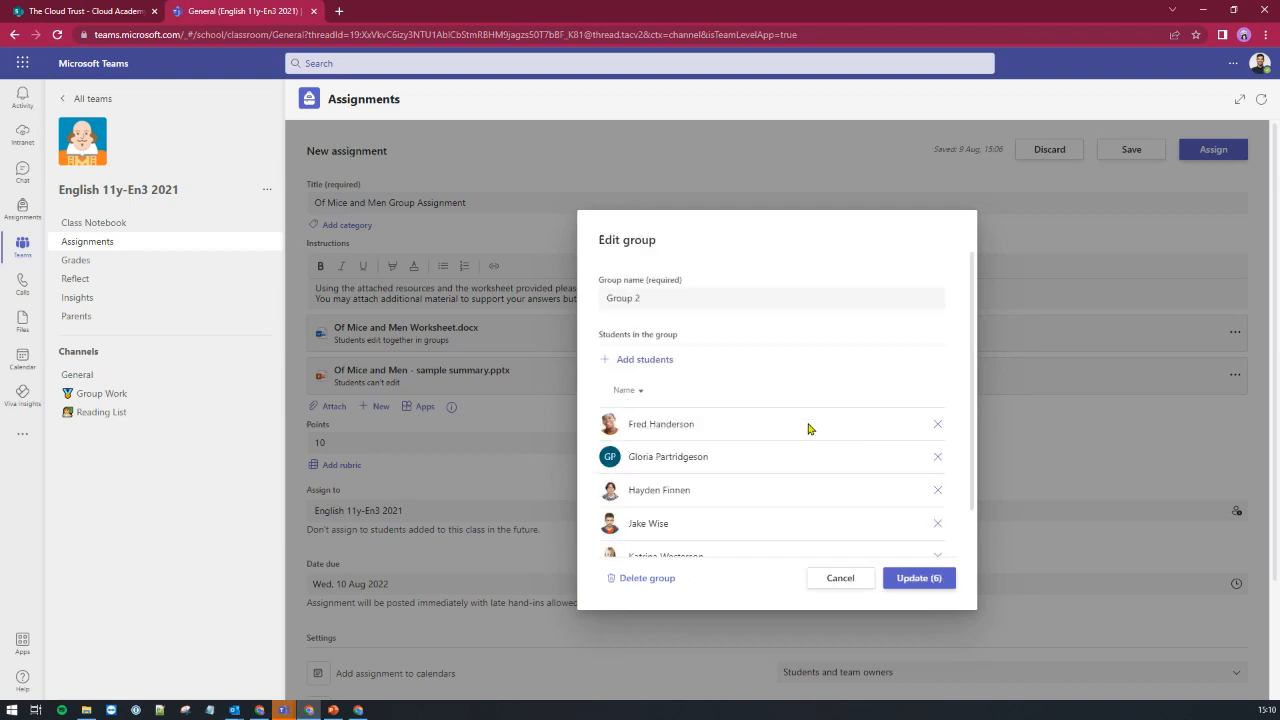
{"action": "left_click", "coordinate": [939, 426]}
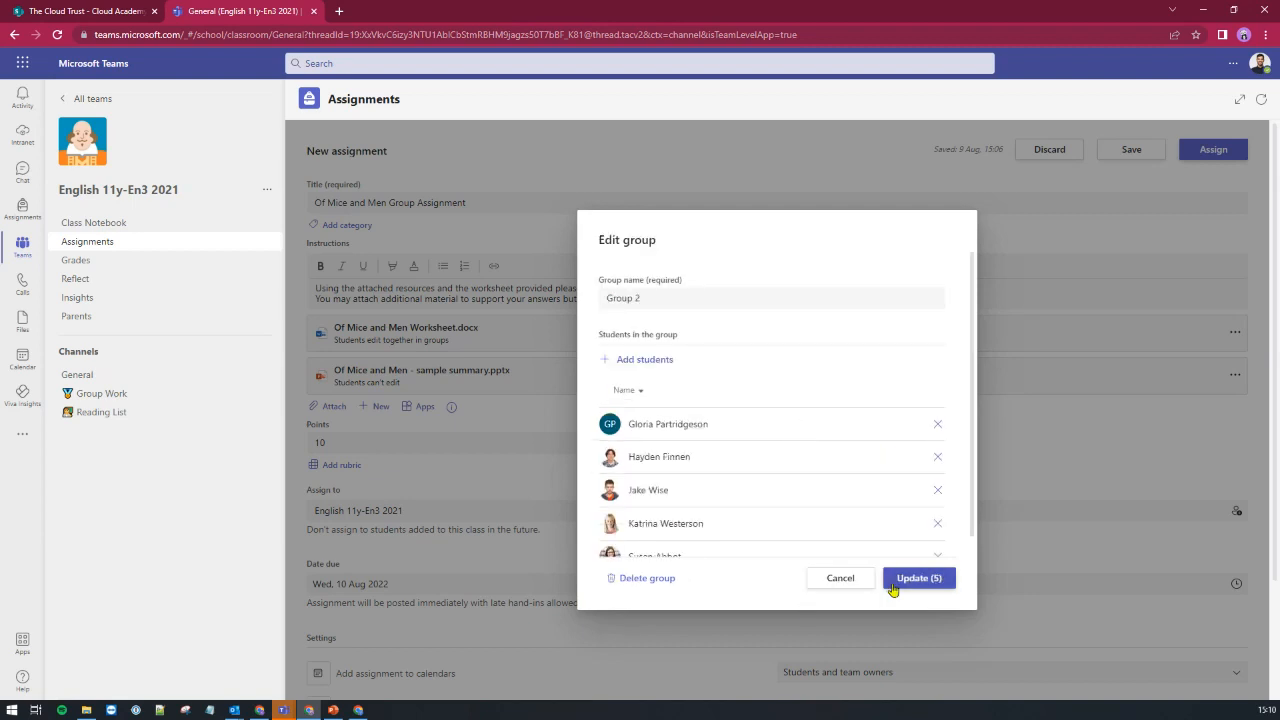
{"action": "left_click", "coordinate": [911, 580]}
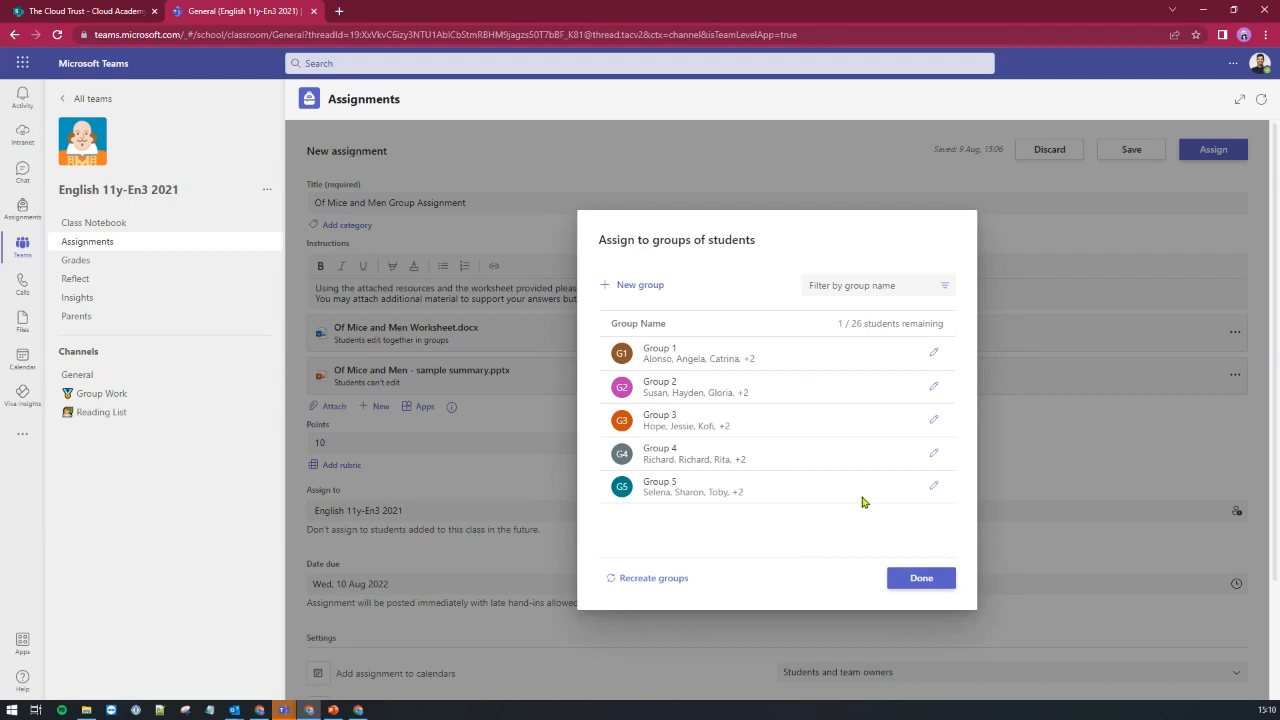
- Add the one remaining unassigned student to Group 5 and update the group
{"action": "left_click", "coordinate": [934, 489]}
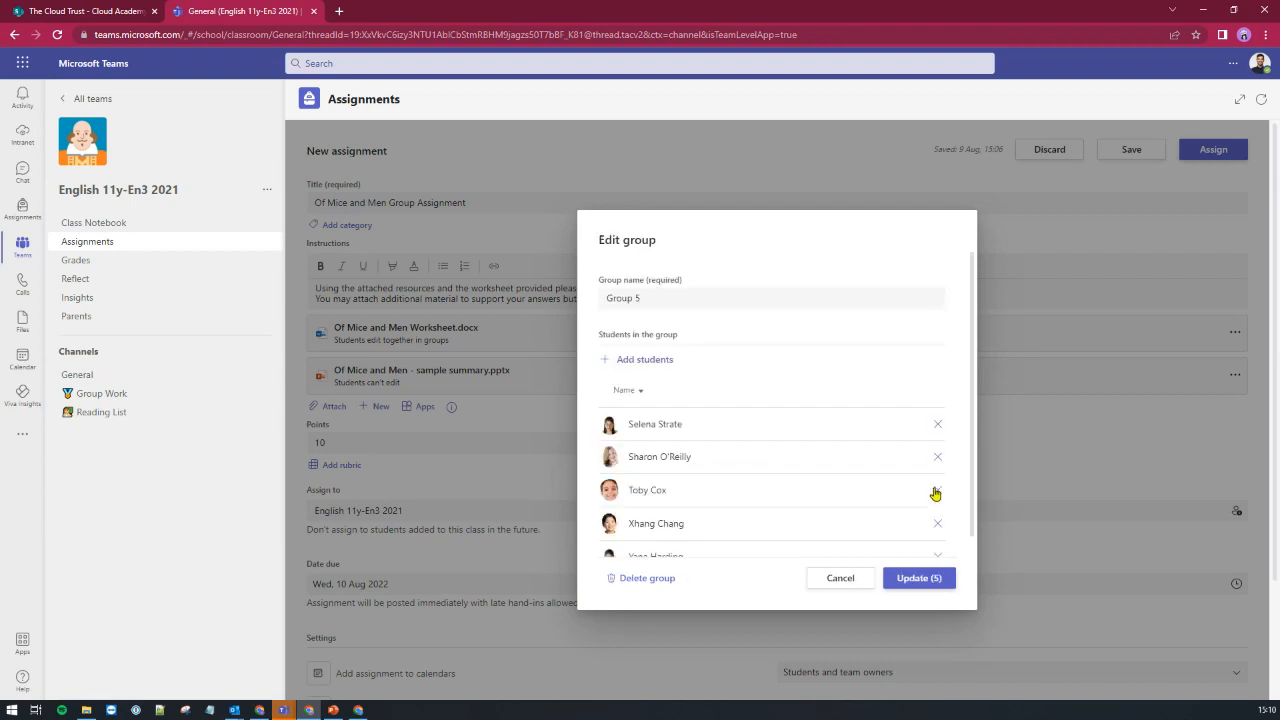
{"action": "left_click", "coordinate": [660, 366]}
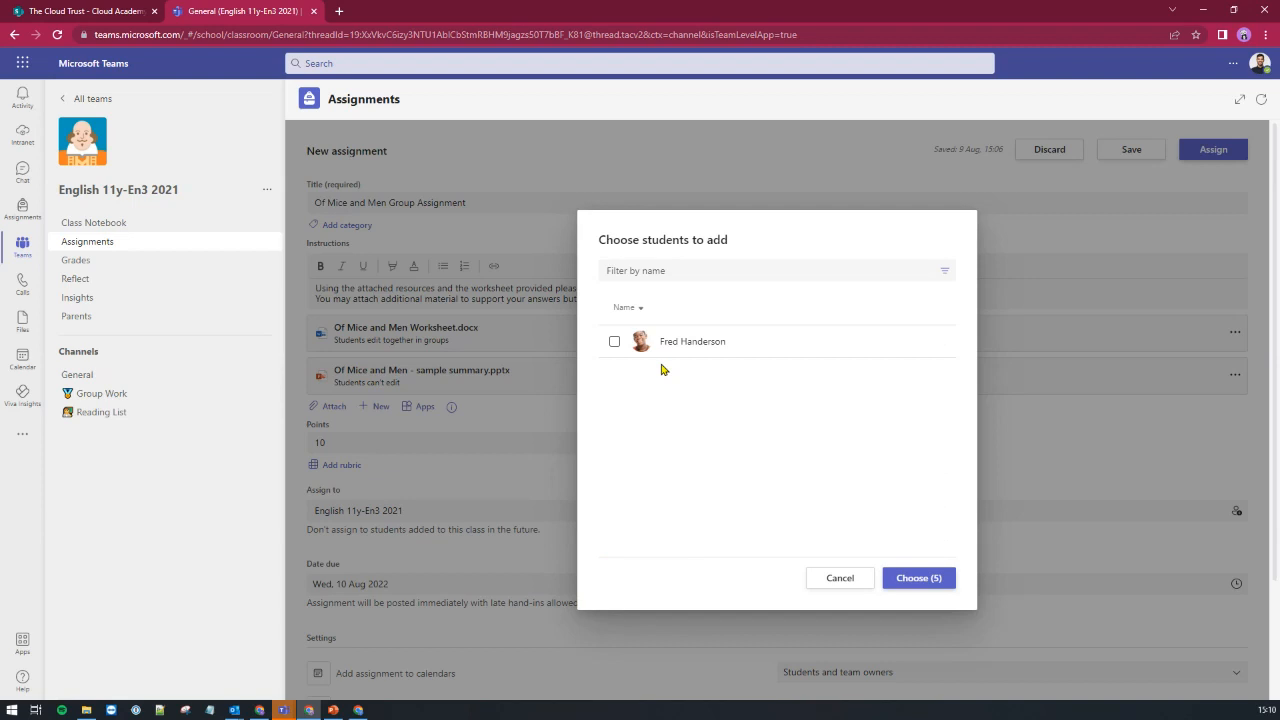
{"action": "left_click", "coordinate": [614, 342]}
{"action": "left_click", "coordinate": [907, 580]}
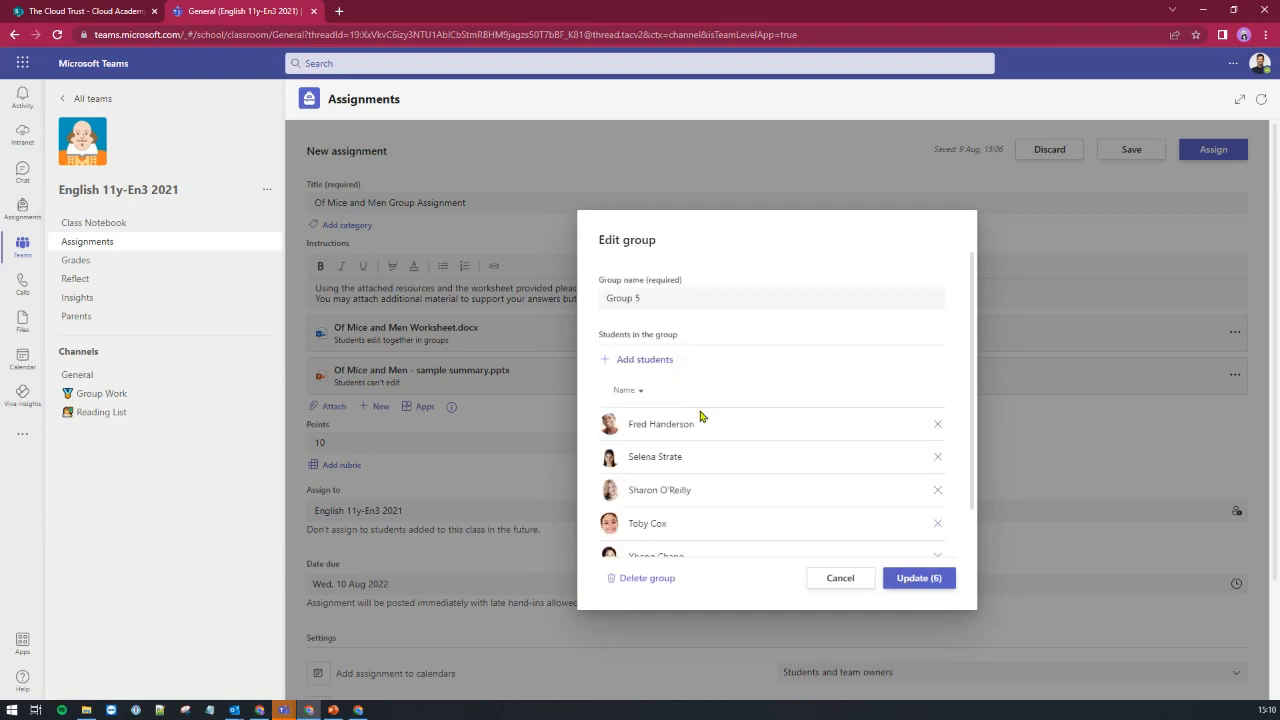
{"action": "left_click", "coordinate": [906, 586]}
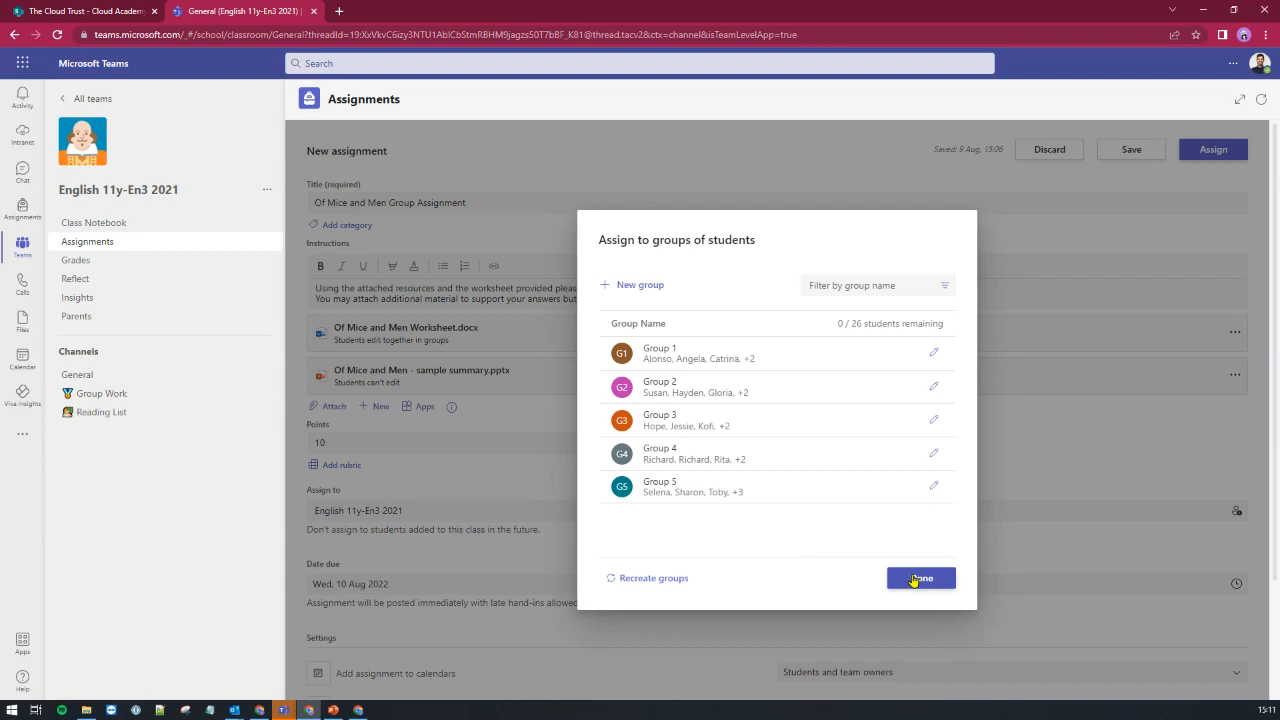
- Discard the manually created groups and recreate them by randomly grouping the students into 5 groups
{"action": "left_click", "coordinate": [645, 580]}
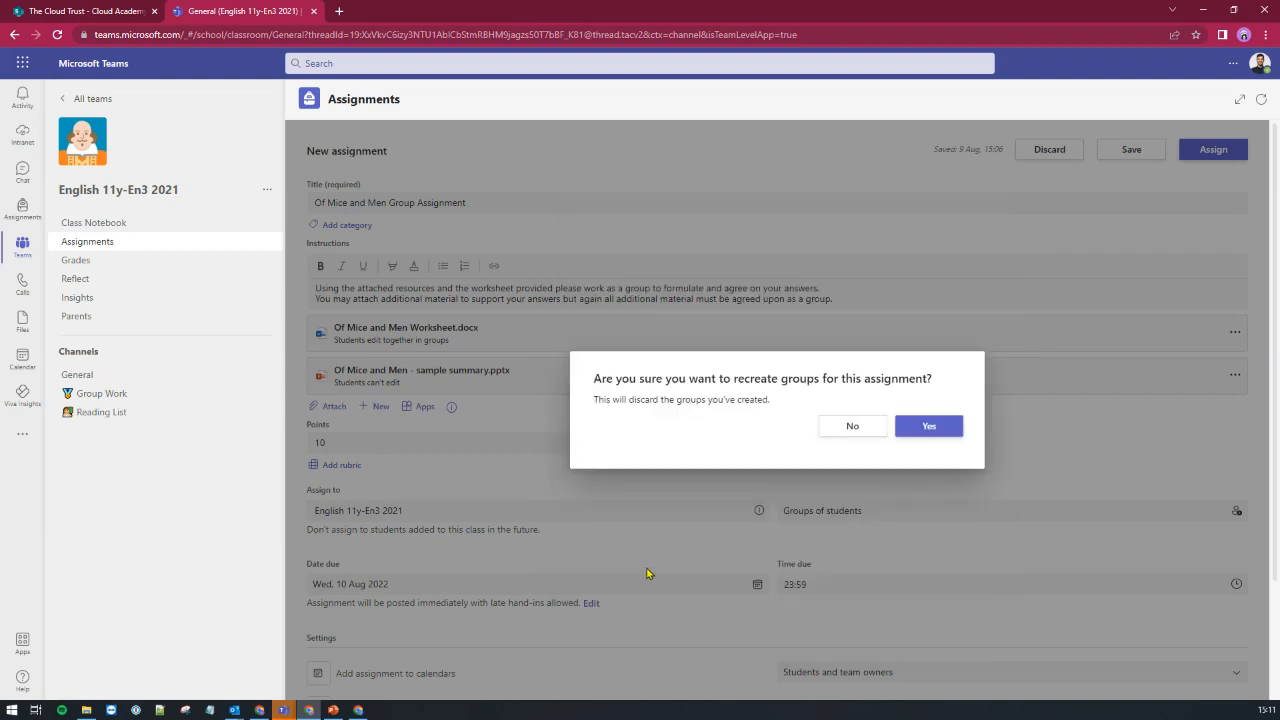
{"action": "left_click", "coordinate": [933, 430]}
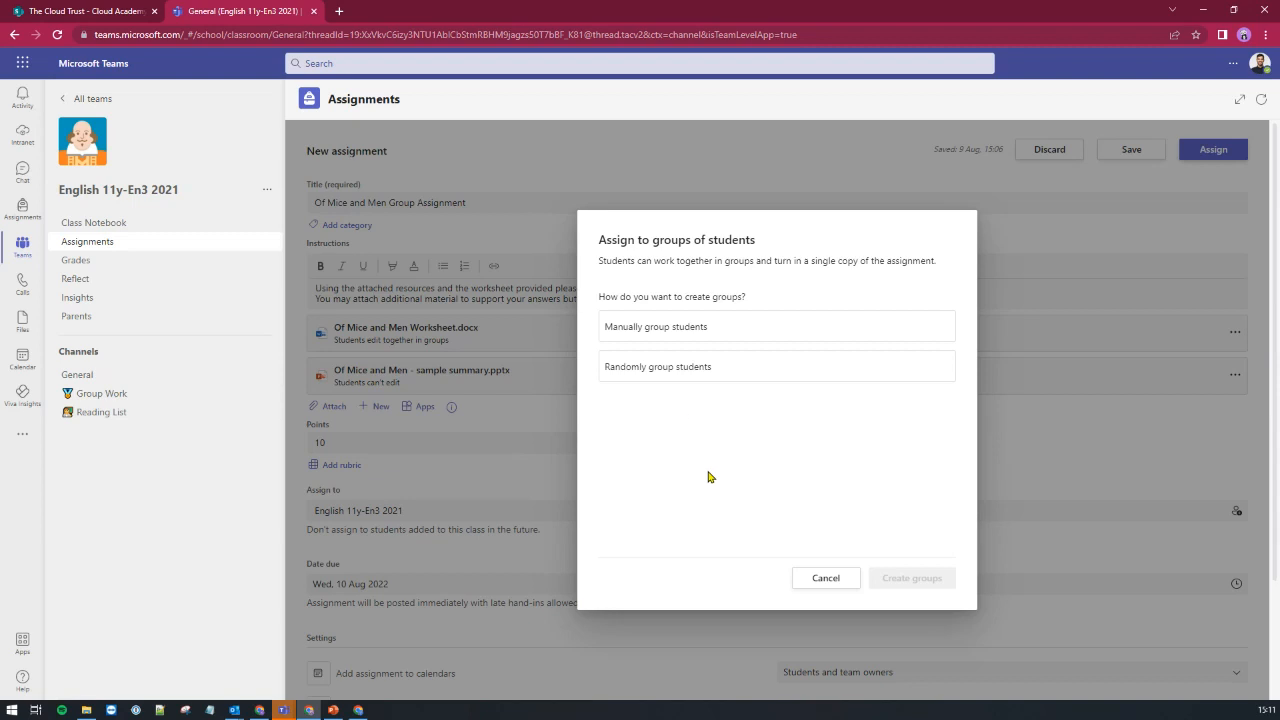
{"action": "left_click", "coordinate": [652, 376]}
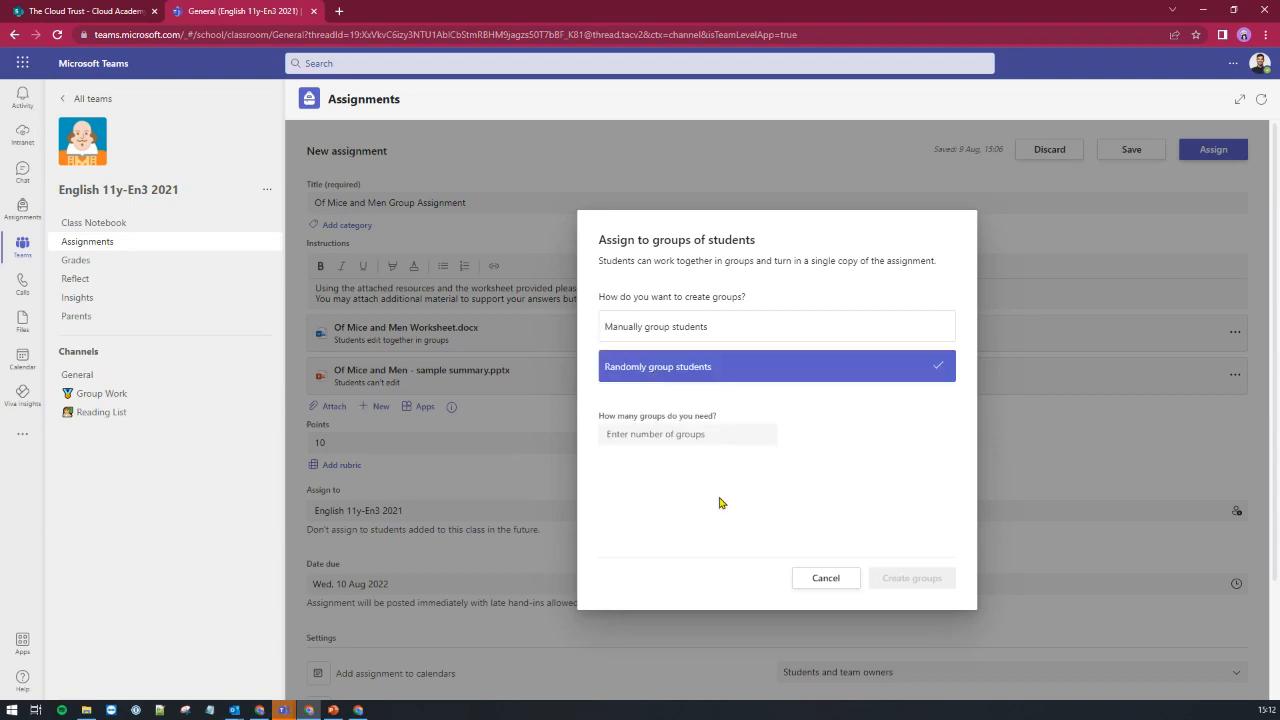
{"action": "left_click", "coordinate": [696, 435]}
{"action": "type", "text": "5"}
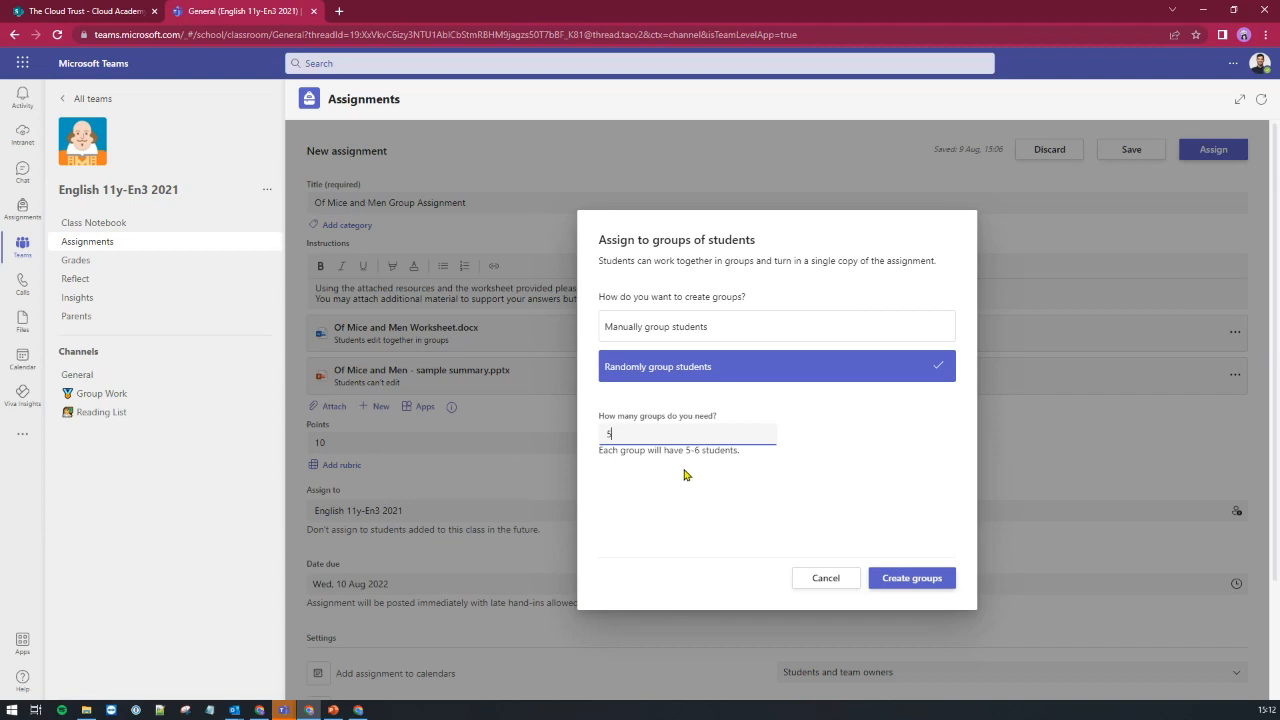
{"action": "left_click", "coordinate": [899, 582]}
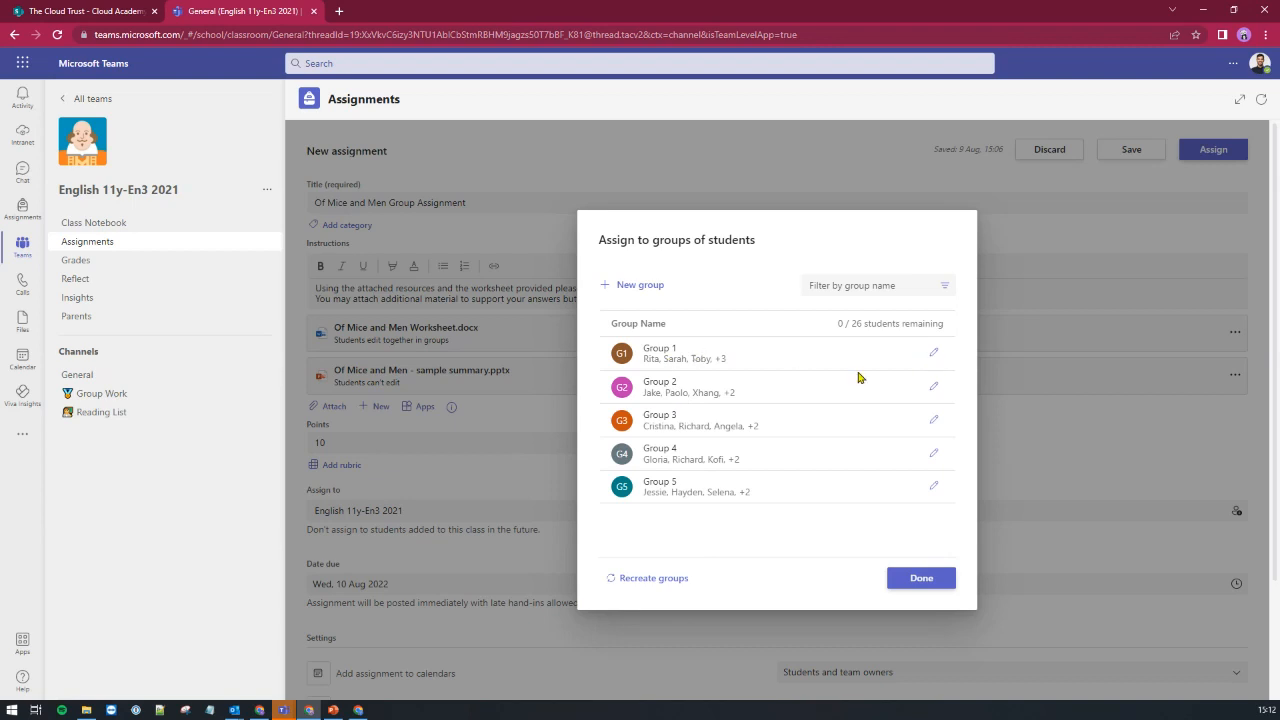
- Remove the first listed student from Group 1, update the group and finish the group setup
{"action": "left_click", "coordinate": [934, 353]}
{"action": "left_click", "coordinate": [932, 356]}
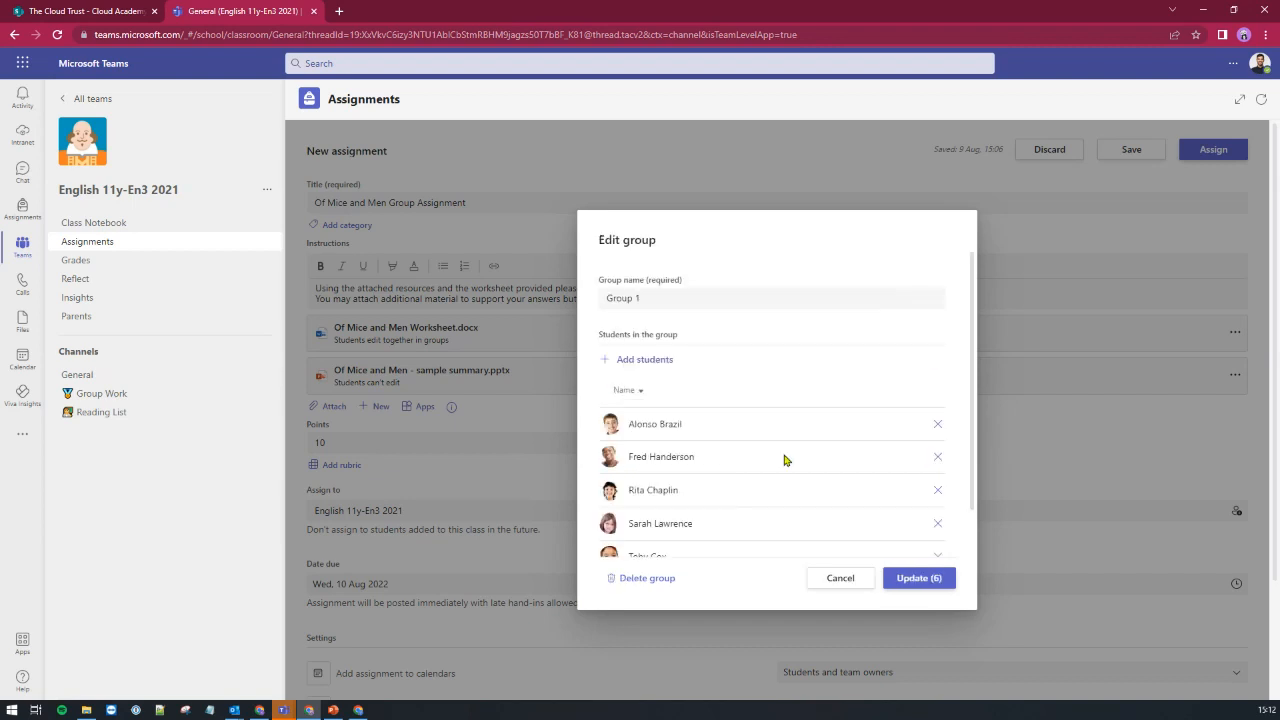
{"action": "scroll", "coordinate": [767, 470], "scroll_direction": "down", "scroll_amount": 1}
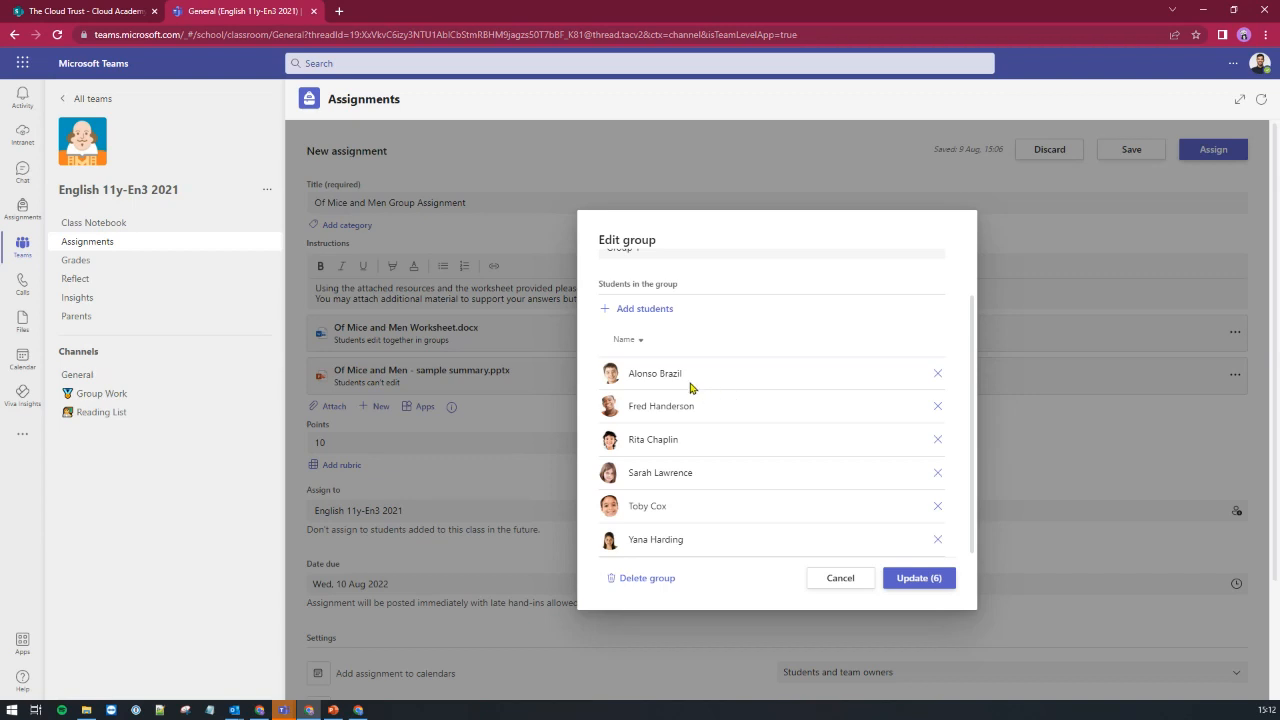
{"action": "scroll", "coordinate": [690, 428], "scroll_direction": "down", "scroll_amount": 1}
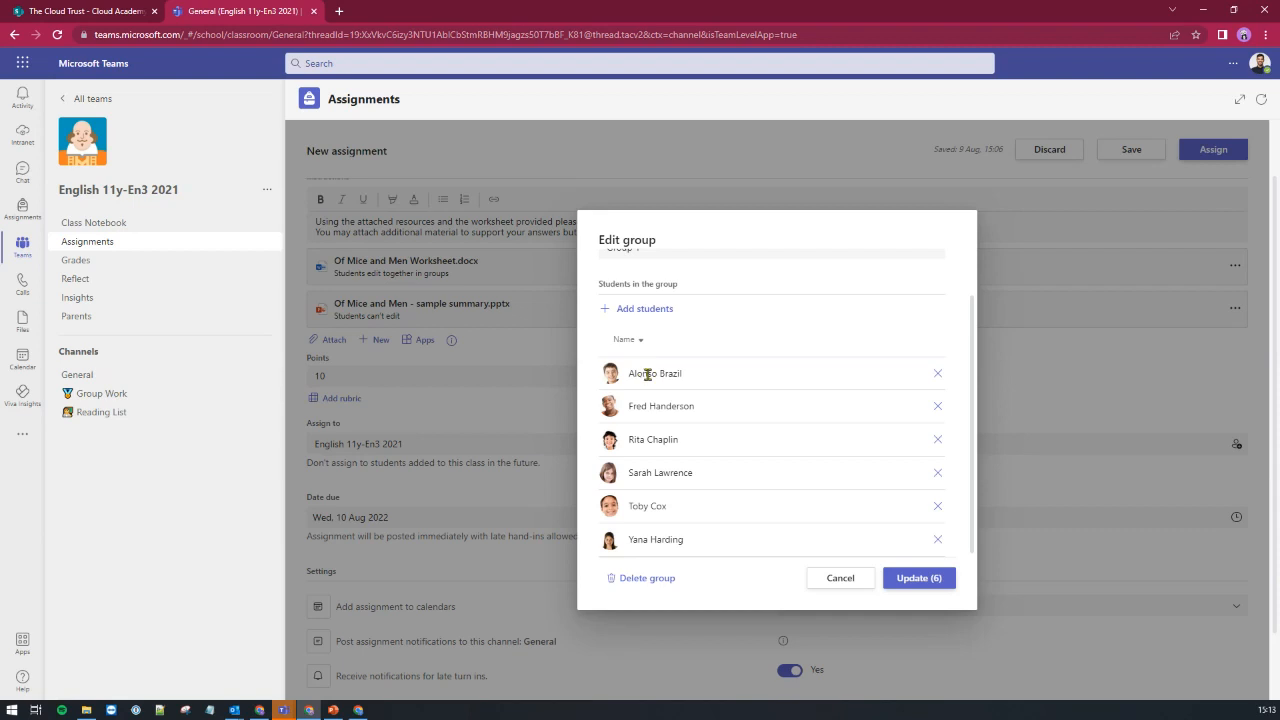
{"action": "left_click", "coordinate": [937, 375]}
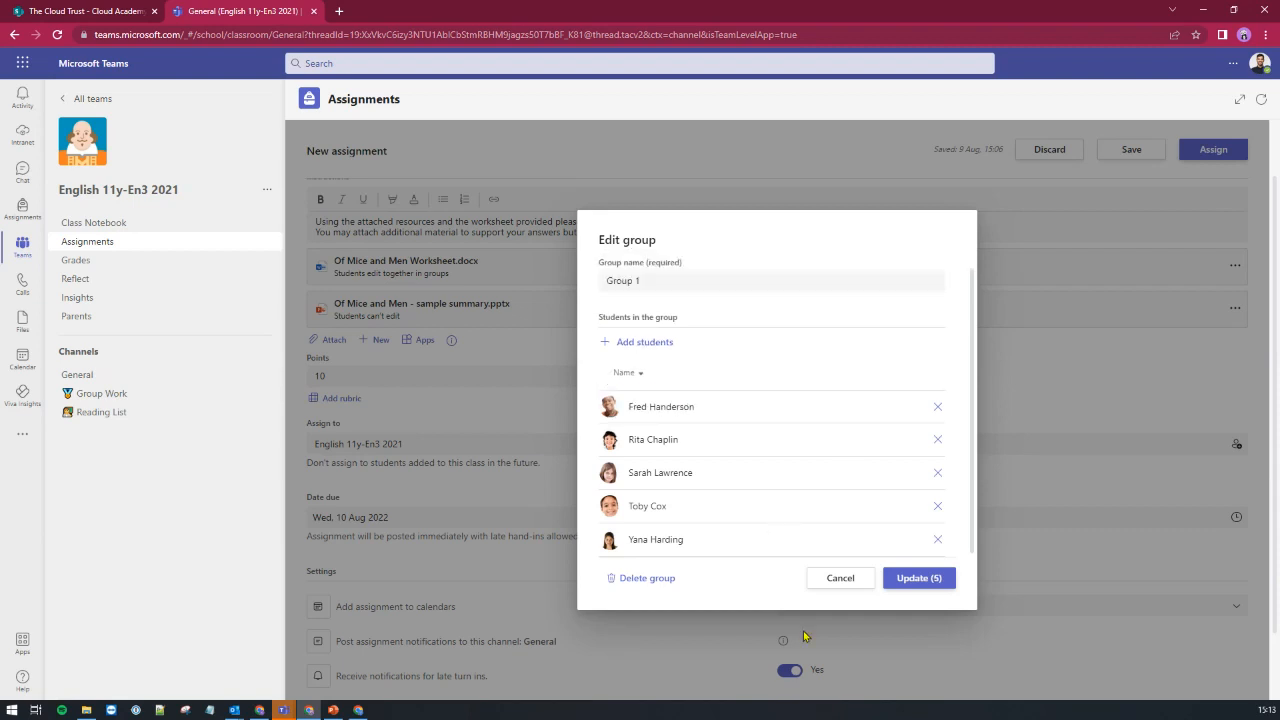
{"action": "left_click", "coordinate": [915, 580]}
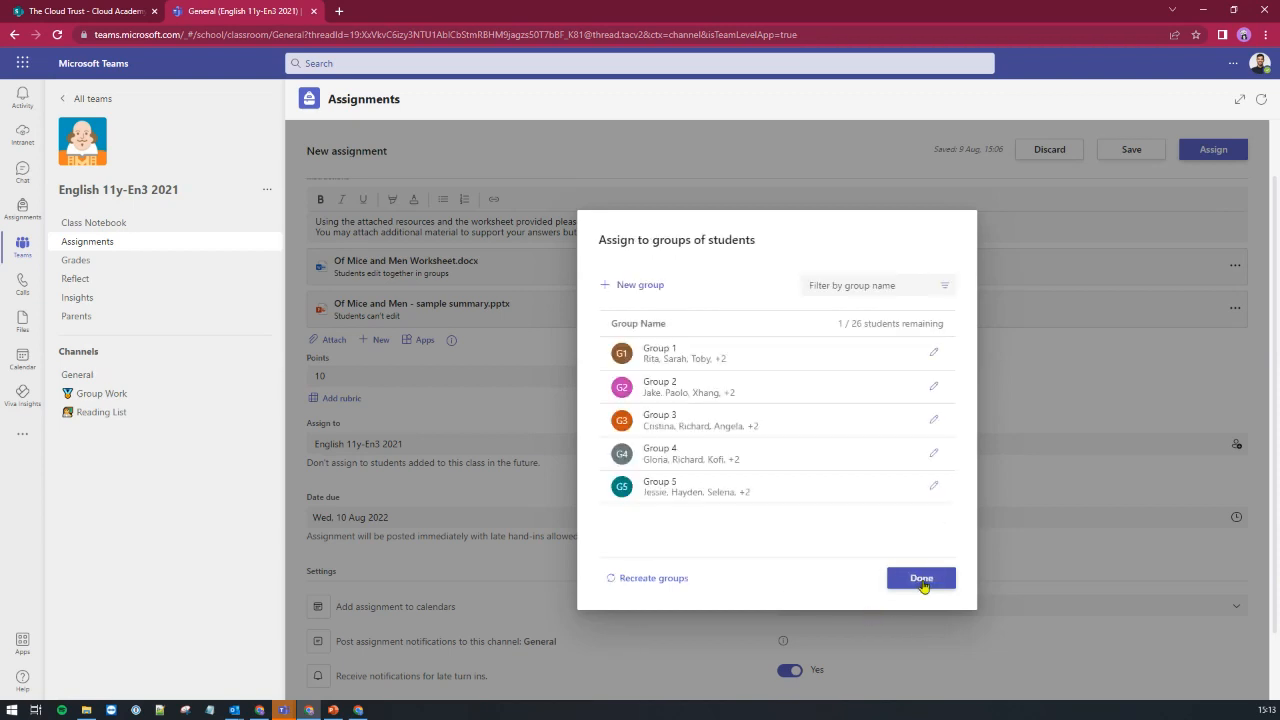
{"action": "left_click", "coordinate": [922, 583]}
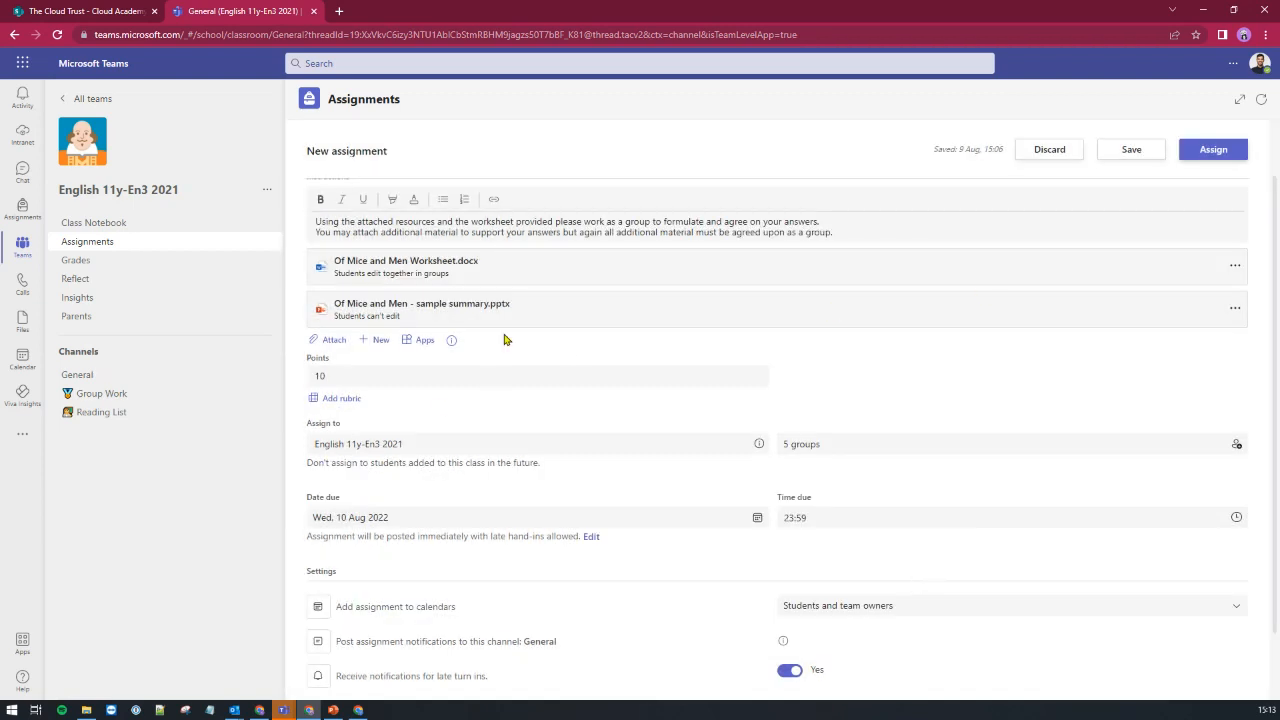
- Reopen the student groups, add the unassigned student back to Group 1, update it and finish the group setup
{"action": "left_click", "coordinate": [1235, 447]}
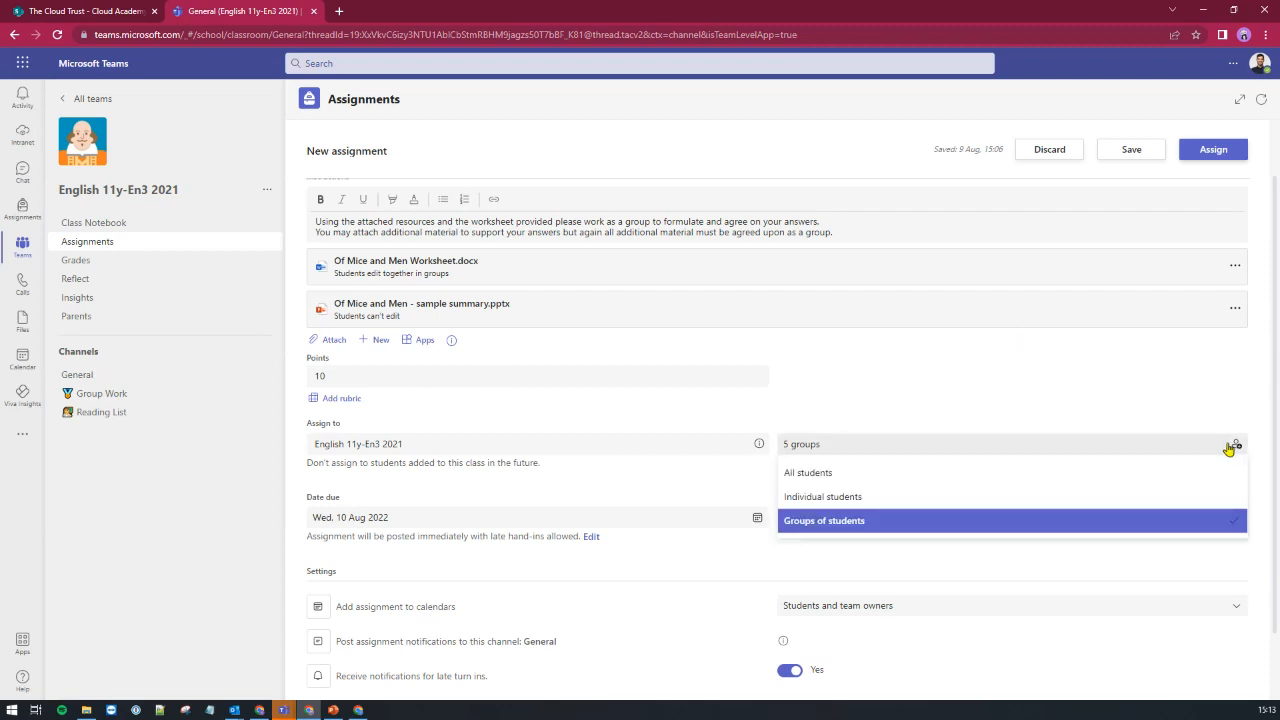
{"action": "left_click", "coordinate": [984, 531]}
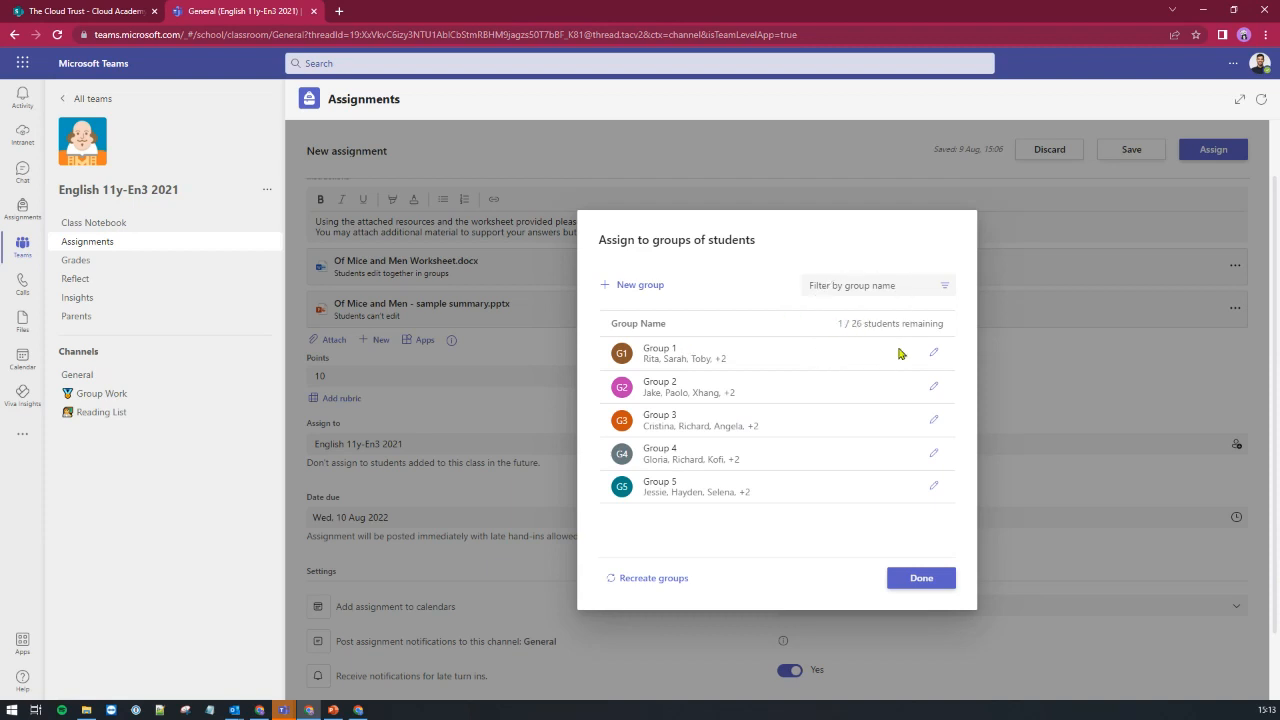
{"action": "left_click", "coordinate": [933, 353]}
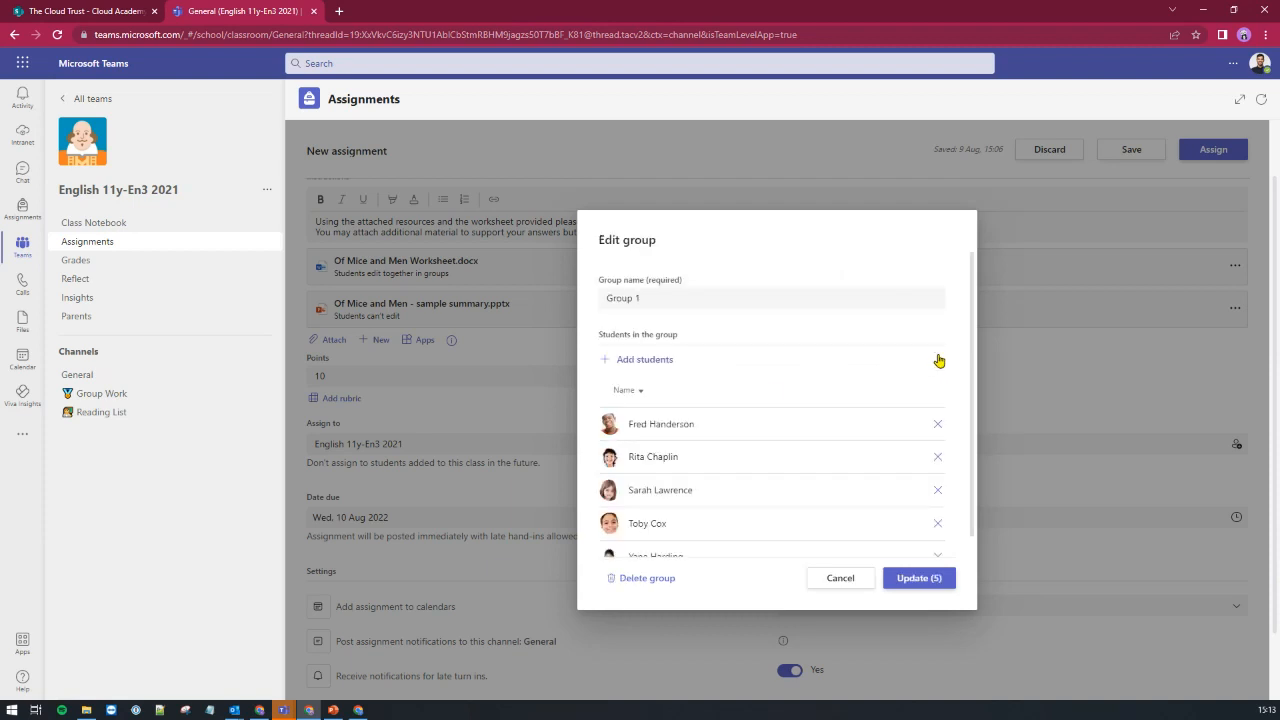
{"action": "left_click", "coordinate": [643, 362]}
{"action": "left_click", "coordinate": [614, 341]}
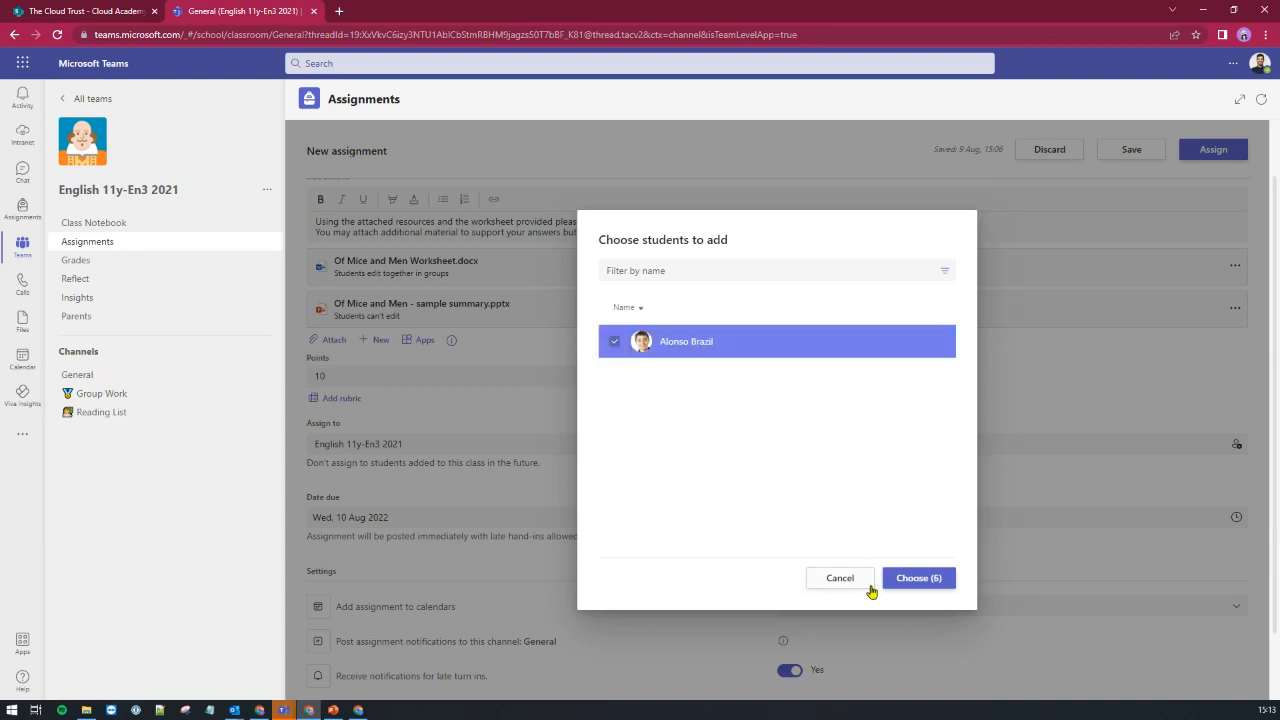
{"action": "left_click", "coordinate": [918, 579]}
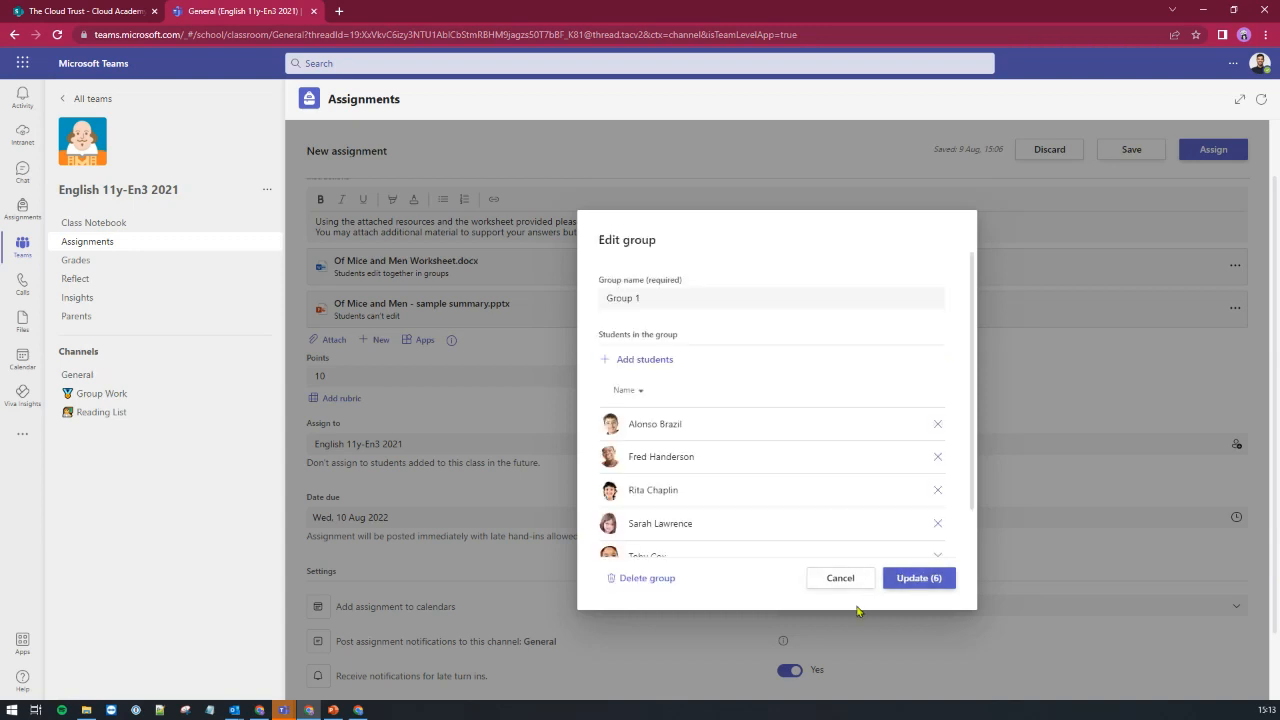
{"action": "left_click", "coordinate": [906, 578]}
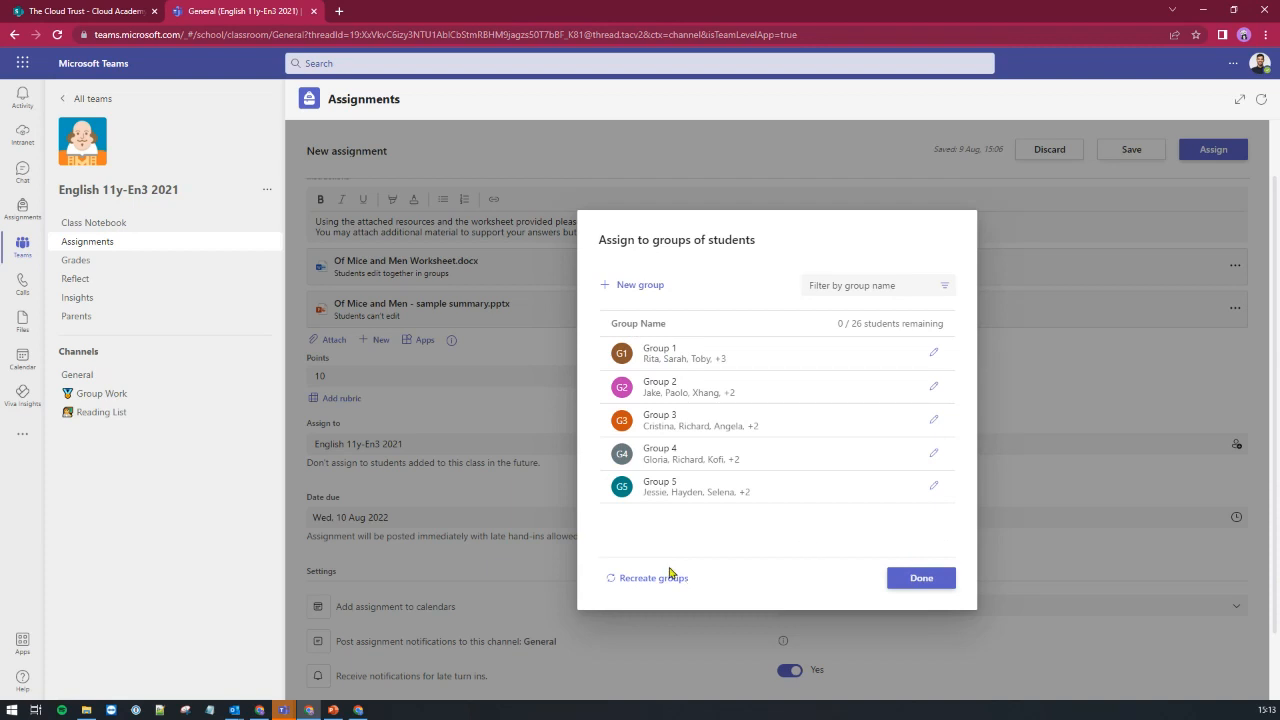
{"action": "left_click", "coordinate": [932, 355]}
{"action": "left_click", "coordinate": [918, 580]}
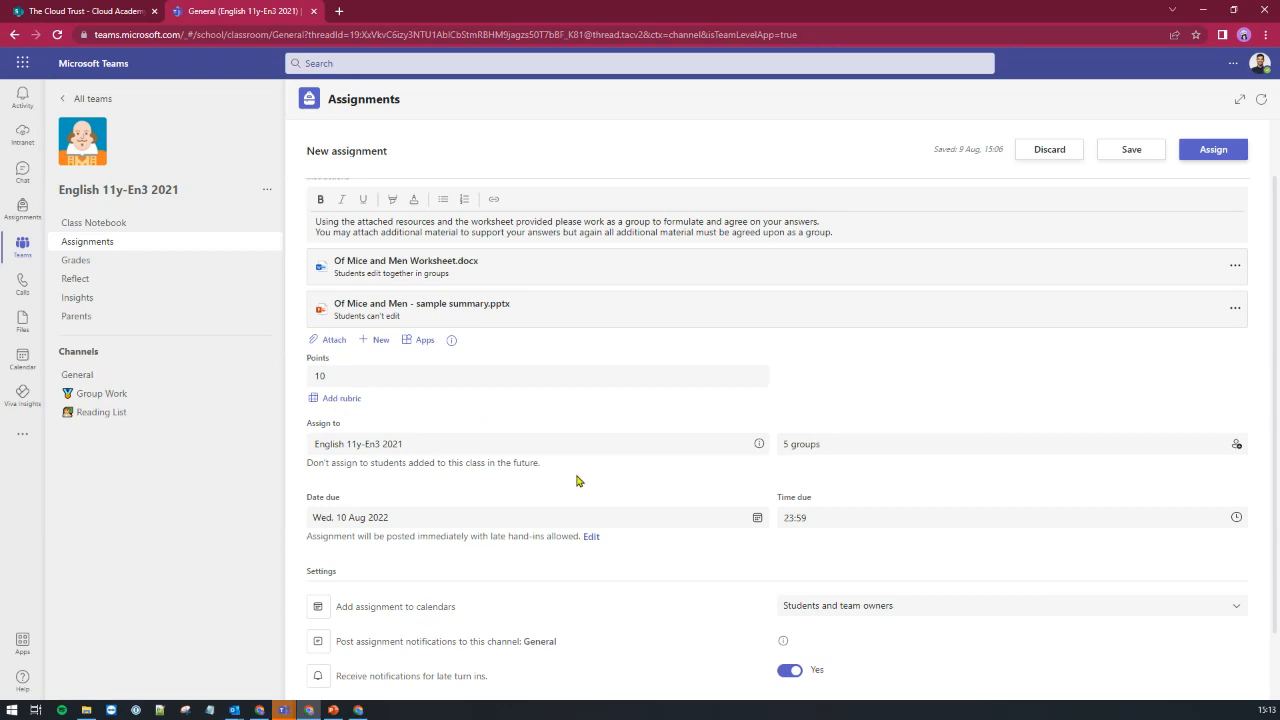
- Set the assignment's due date to Tue, 16 Aug 2022 and its due time to 17:00
{"action": "scroll", "coordinate": [577, 480], "scroll_direction": "down", "scroll_amount": 1}
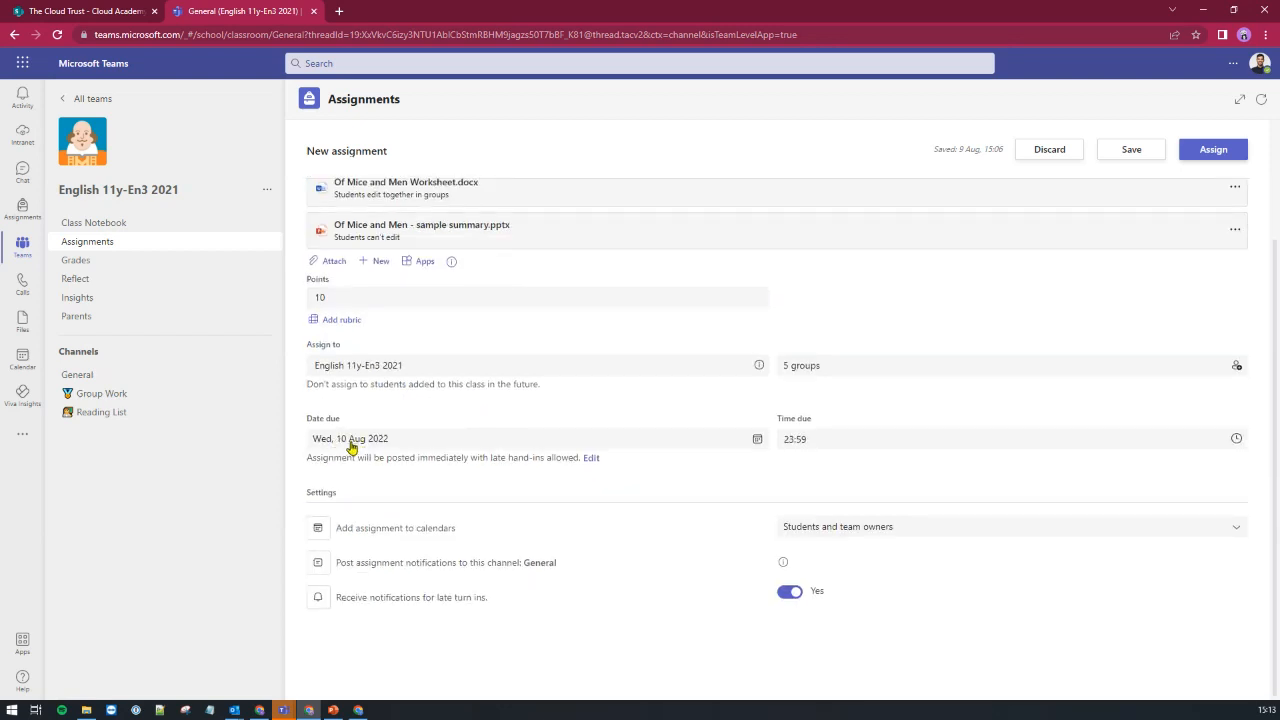
{"action": "left_click", "coordinate": [757, 441]}
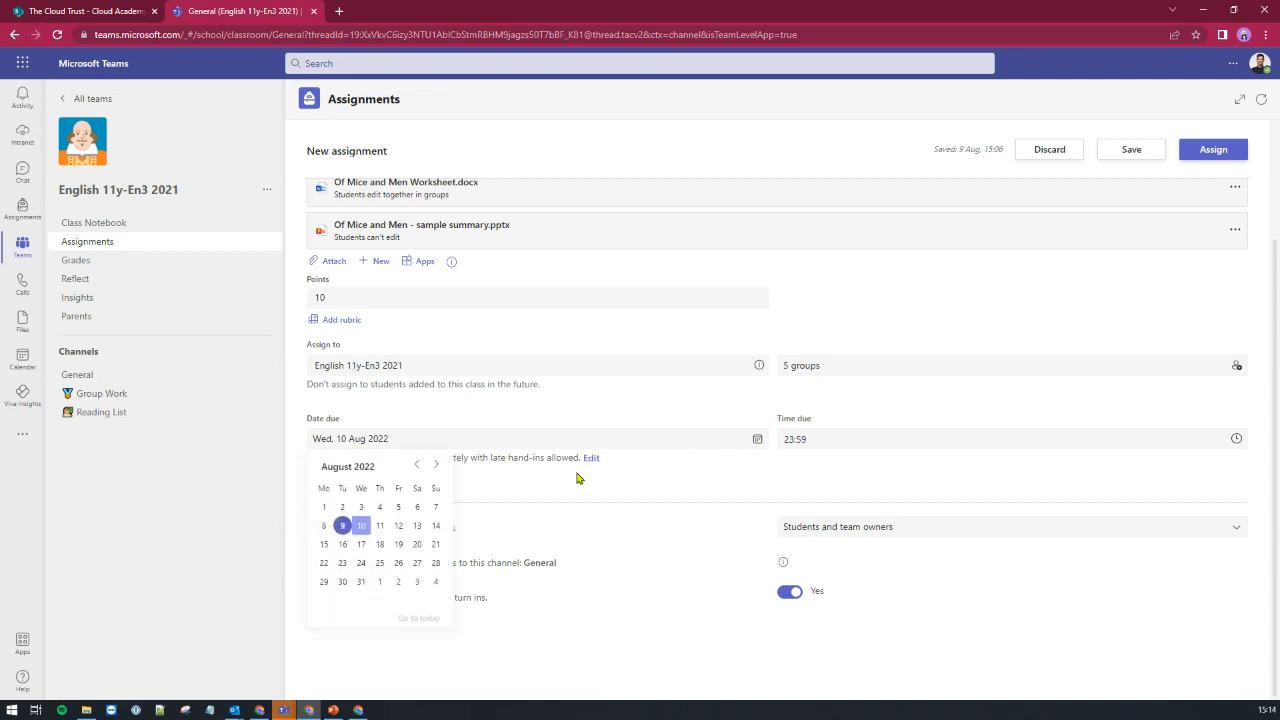
{"action": "left_click", "coordinate": [343, 544]}
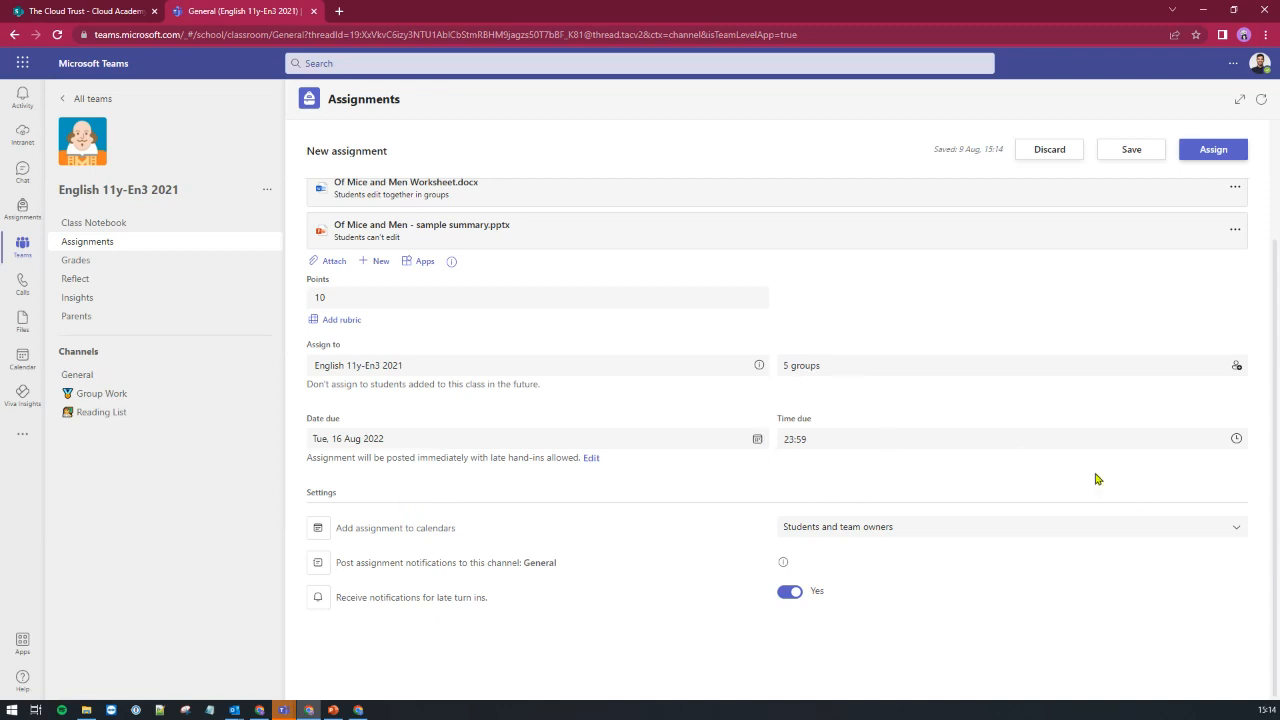
{"action": "left_click", "coordinate": [1236, 439]}
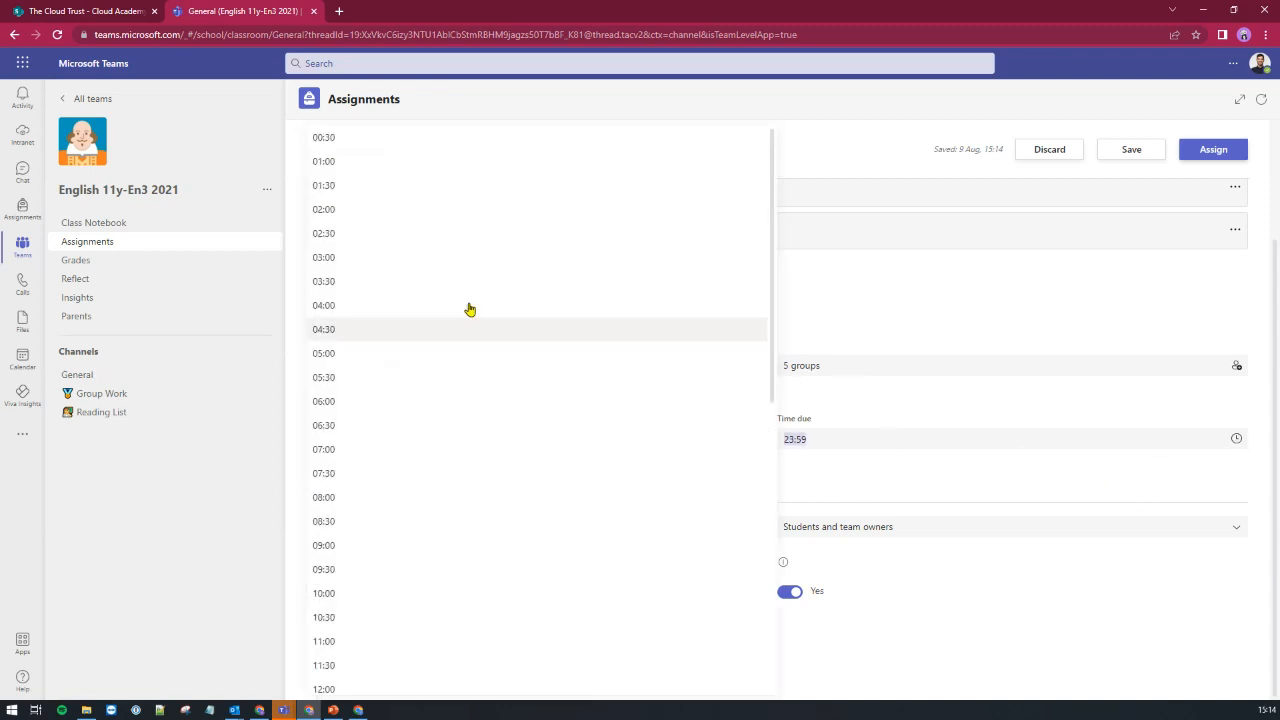
{"action": "scroll", "coordinate": [500, 460], "scroll_direction": "down", "scroll_amount": 2}
{"action": "scroll", "coordinate": [480, 454], "scroll_direction": "down", "scroll_amount": 3}
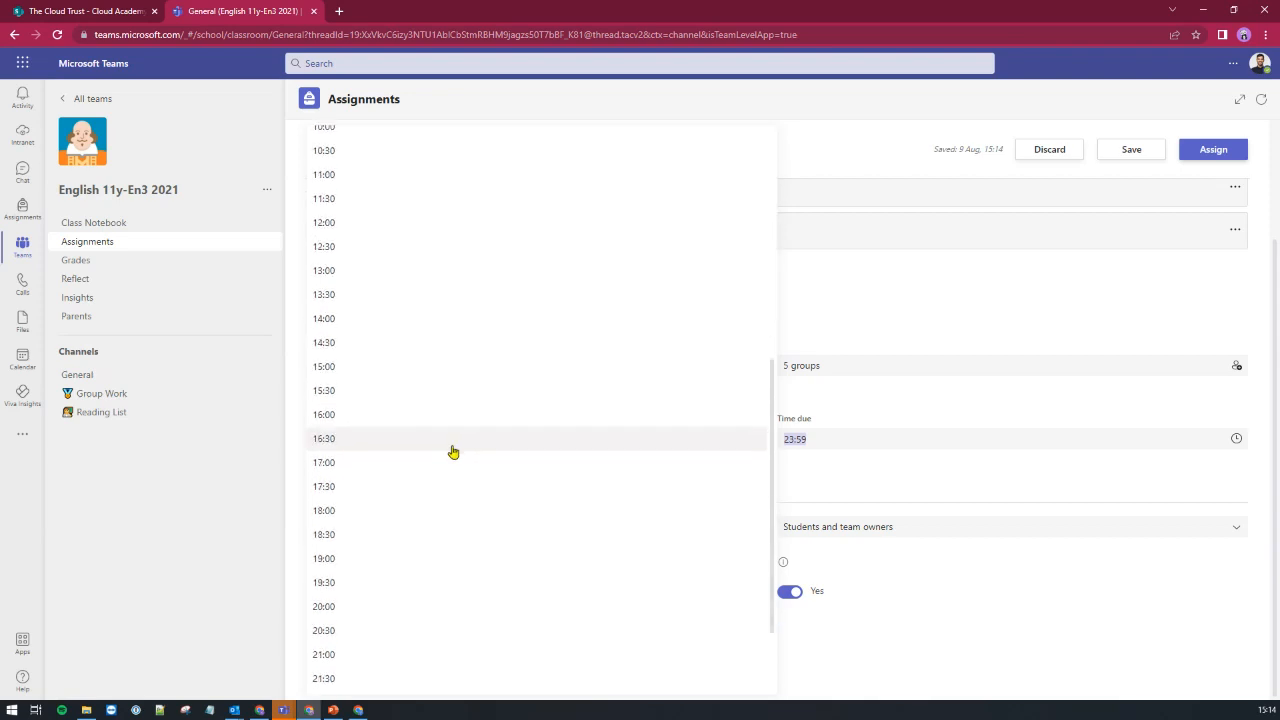
{"action": "left_click", "coordinate": [330, 464]}
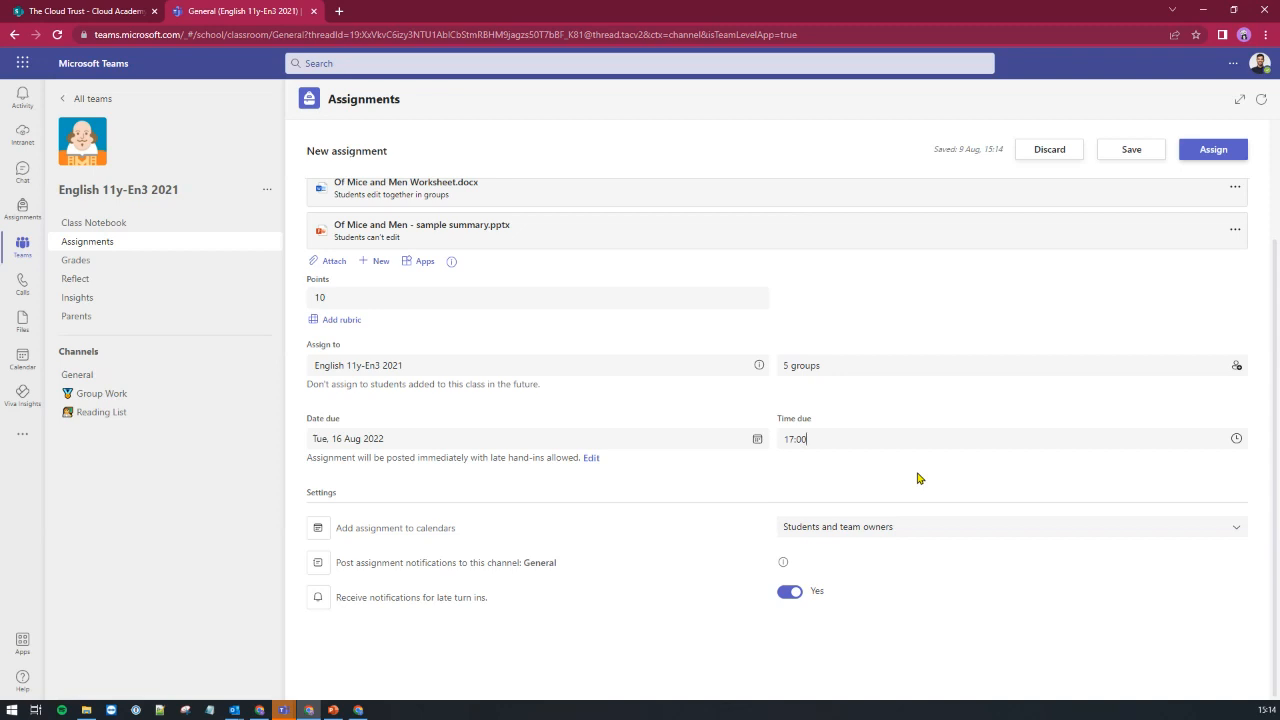
- Assign the Of Mice and Men Group Assignment and show it in the class's list of assigned work
{"action": "scroll", "coordinate": [568, 552], "scroll_direction": "up", "scroll_amount": 2}
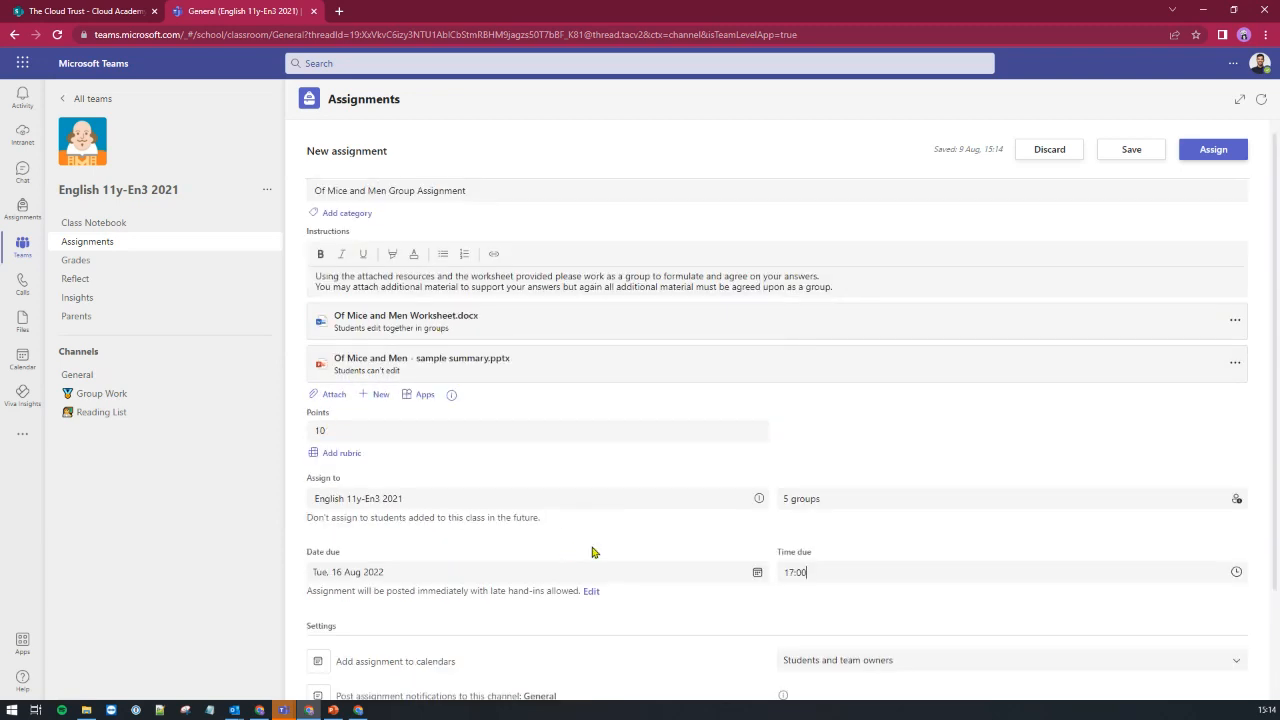
{"action": "left_click", "coordinate": [1210, 155]}
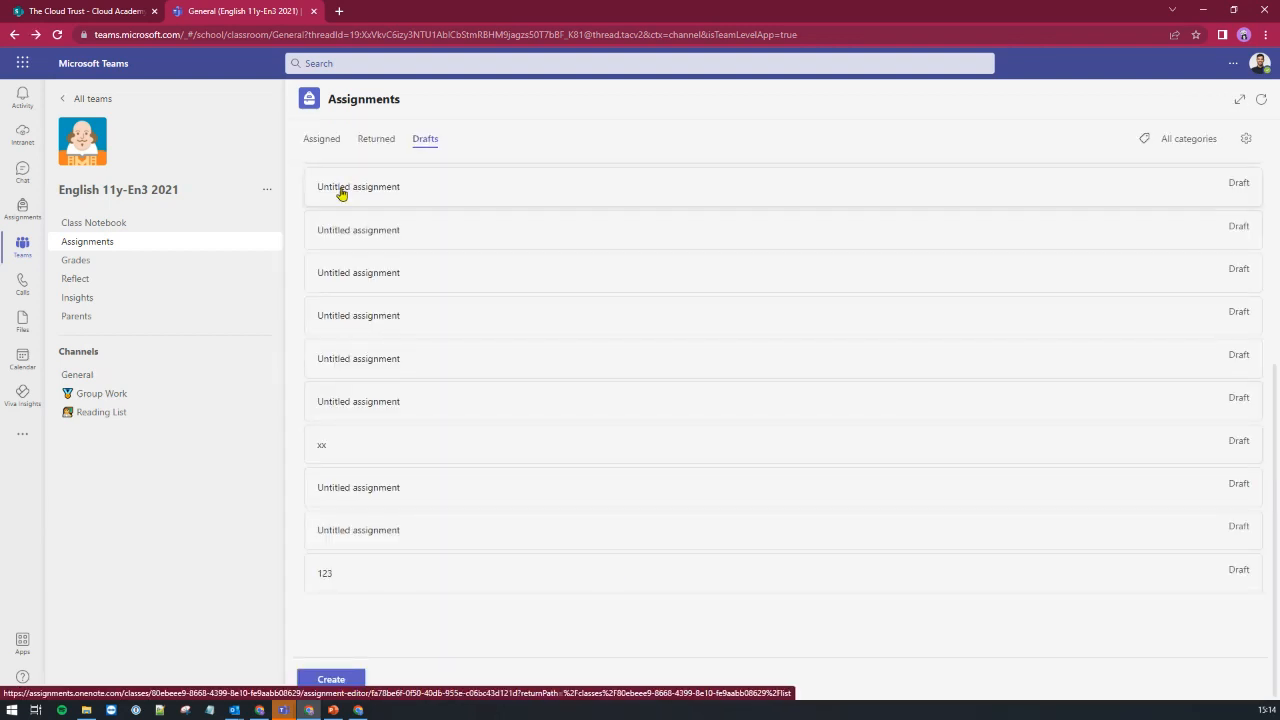
{"action": "left_click", "coordinate": [323, 142]}
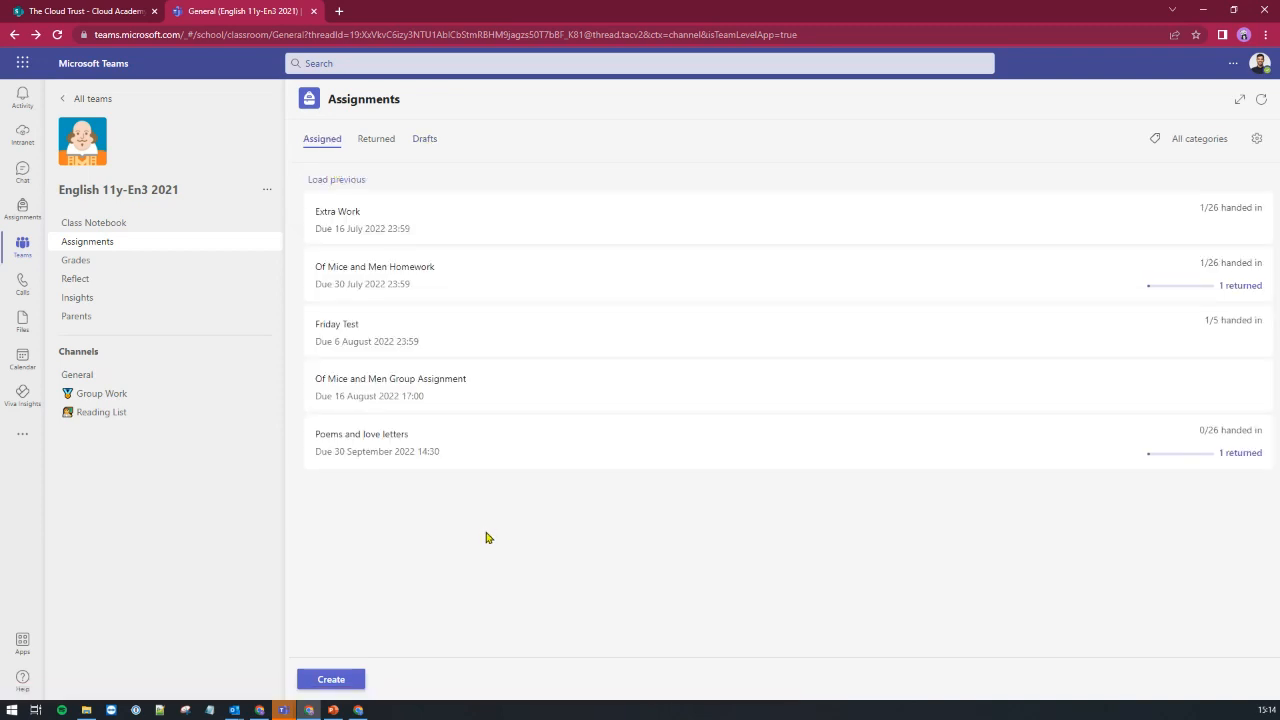
{"action": "left_click", "coordinate": [607, 387]}
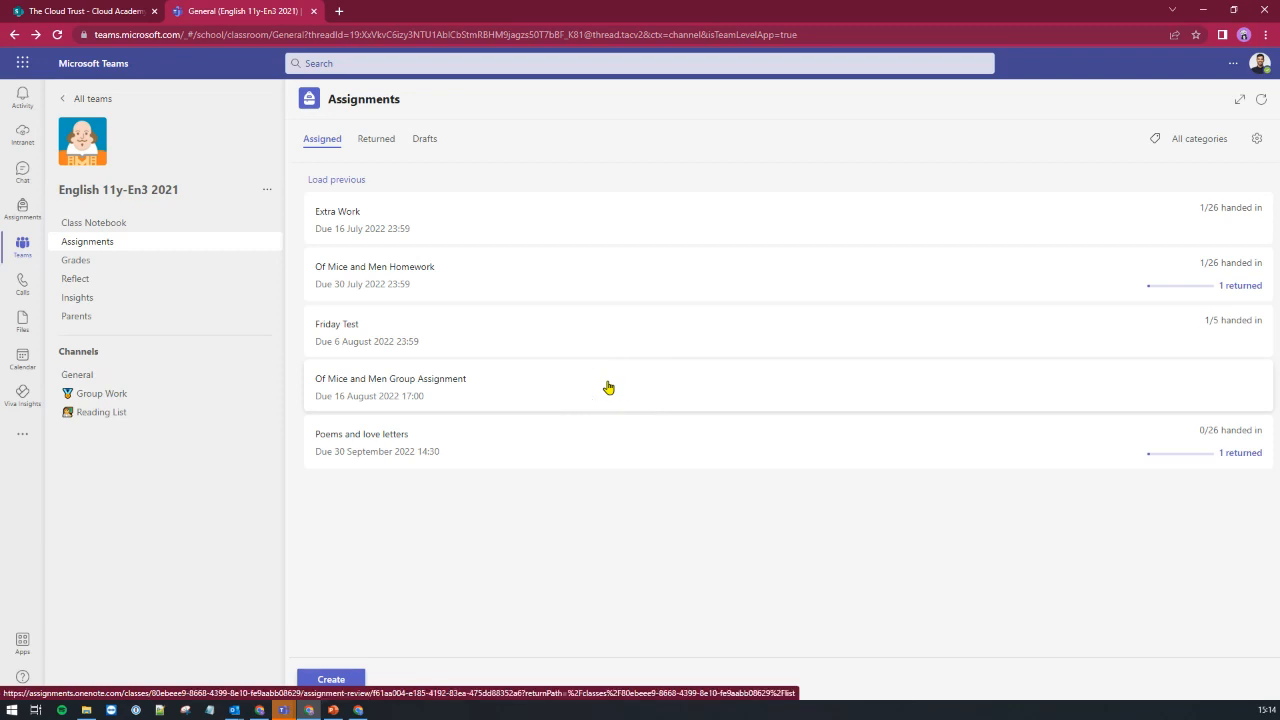
{"action": "left_click", "coordinate": [1230, 394]}
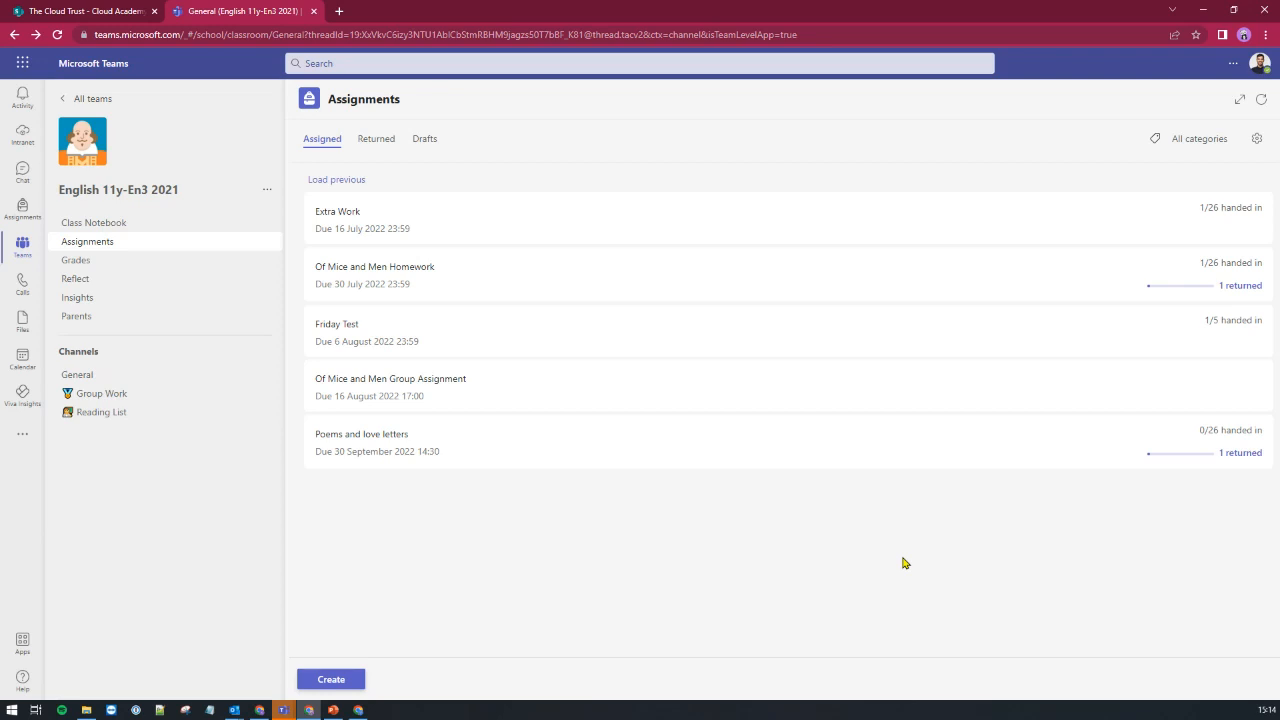
- Create a new assignment titled 123 with the instructions 987 and a value of 10 points
{"action": "left_click", "coordinate": [331, 679]}
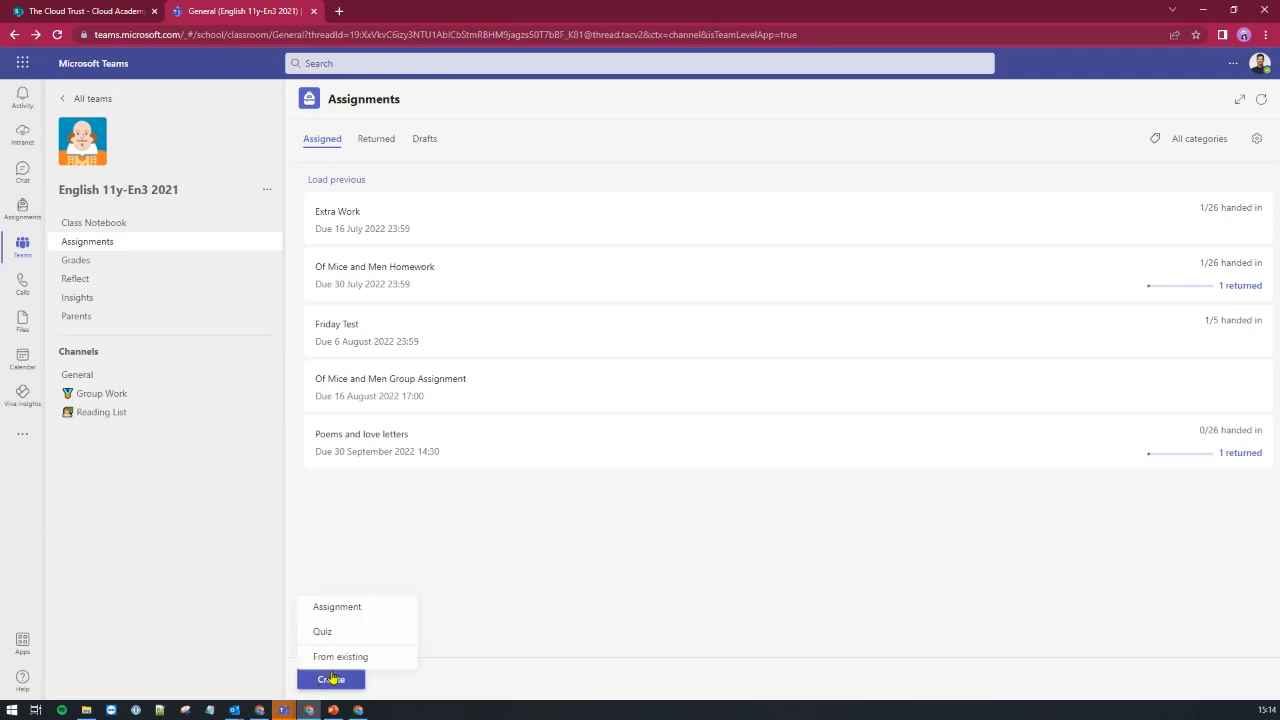
{"action": "left_click", "coordinate": [325, 606]}
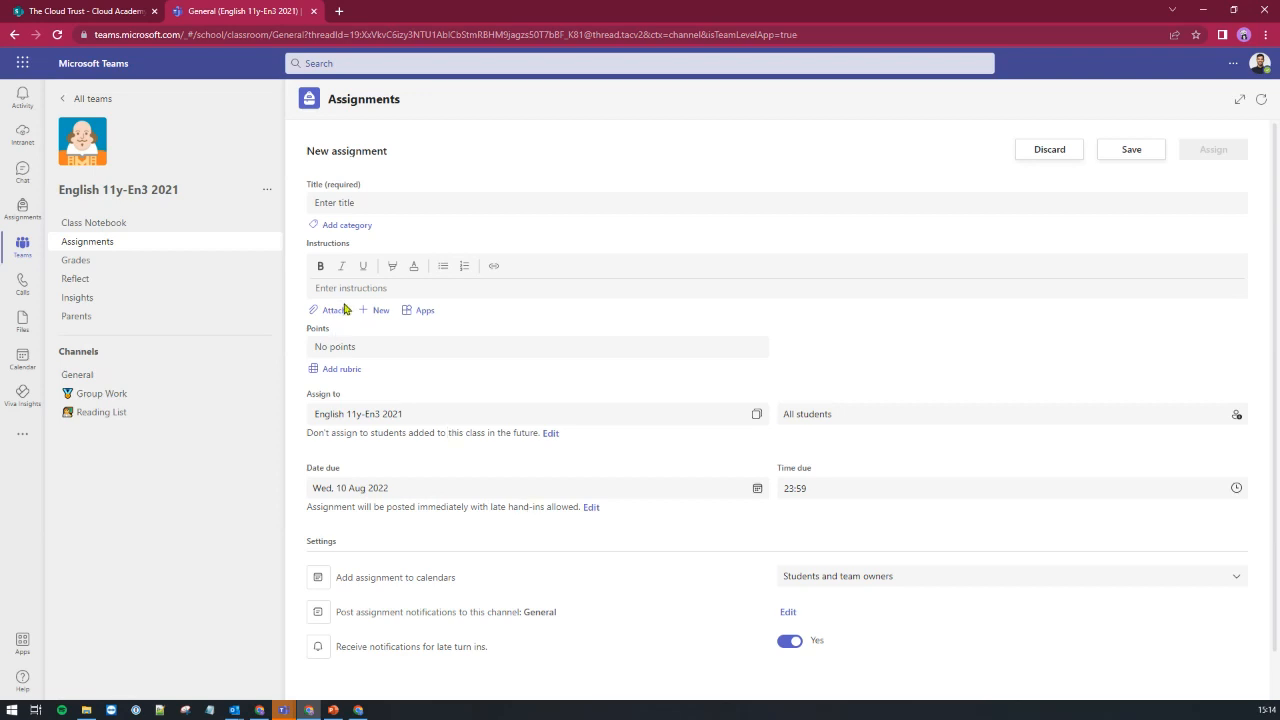
{"action": "left_click", "coordinate": [363, 202]}
{"action": "type", "text": "123"}
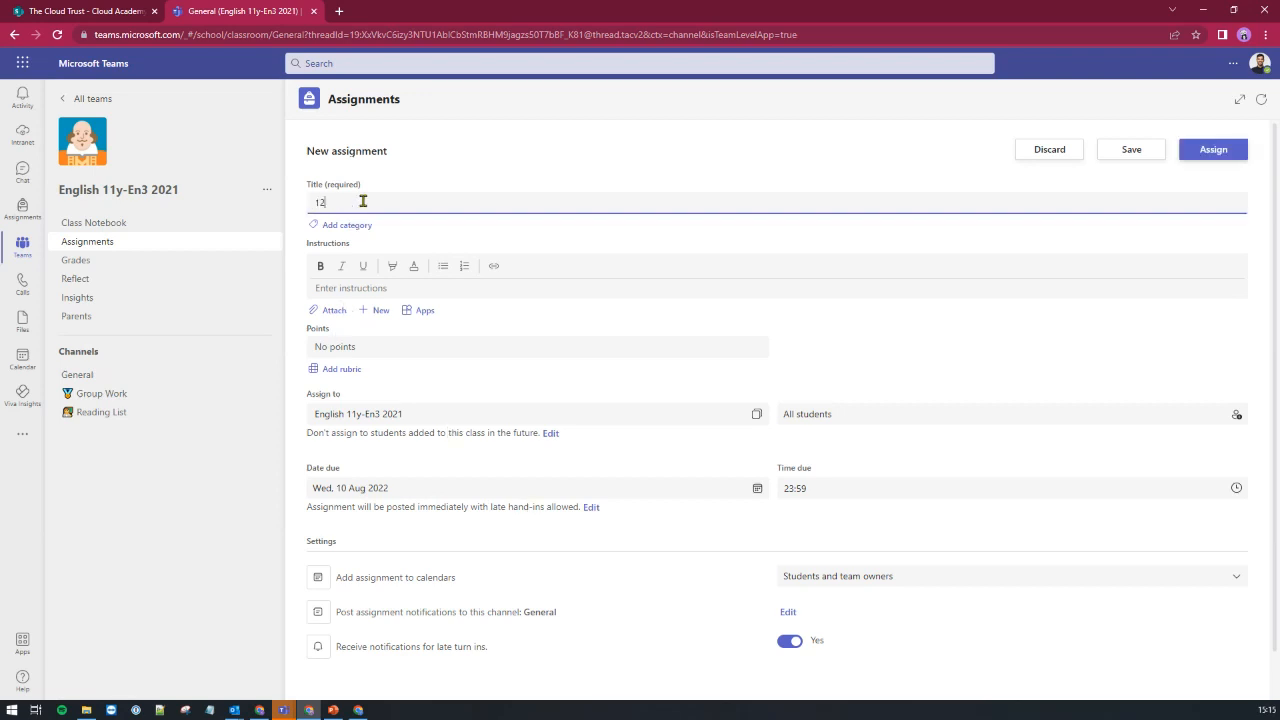
{"action": "left_click", "coordinate": [350, 290]}
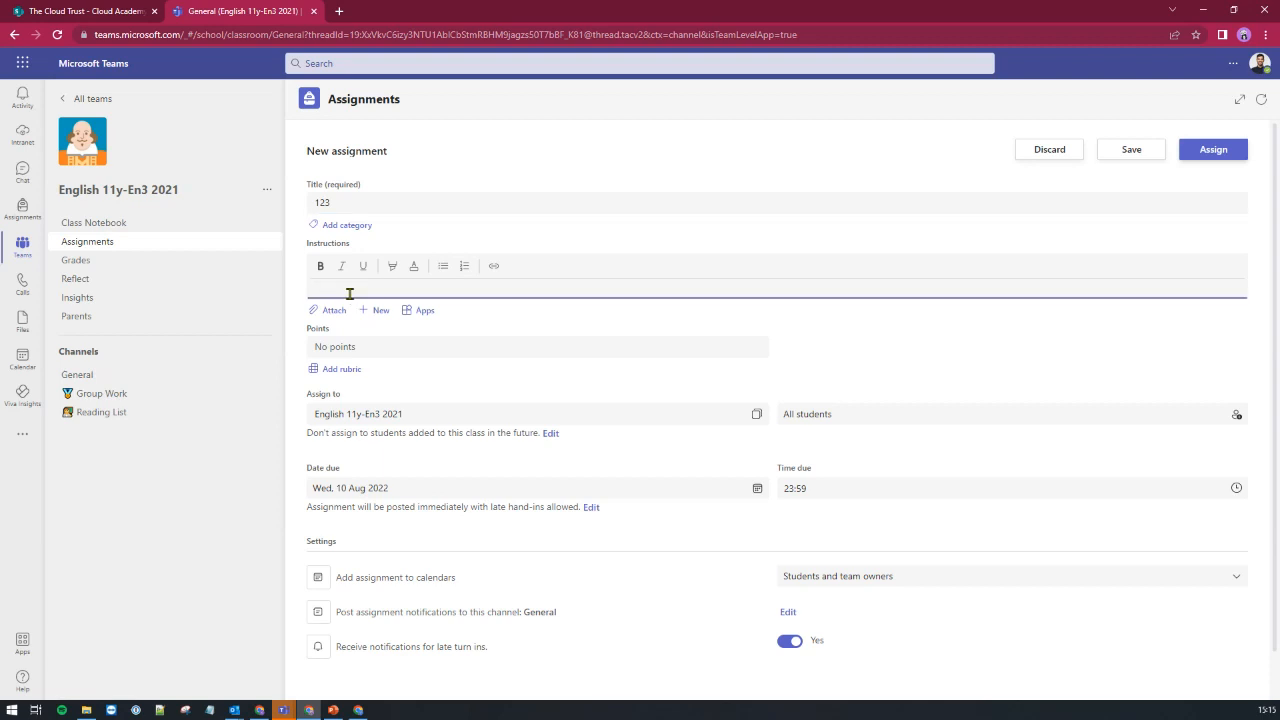
{"action": "type", "text": "987"}
{"action": "left_click", "coordinate": [330, 347]}
{"action": "type", "text": "10"}
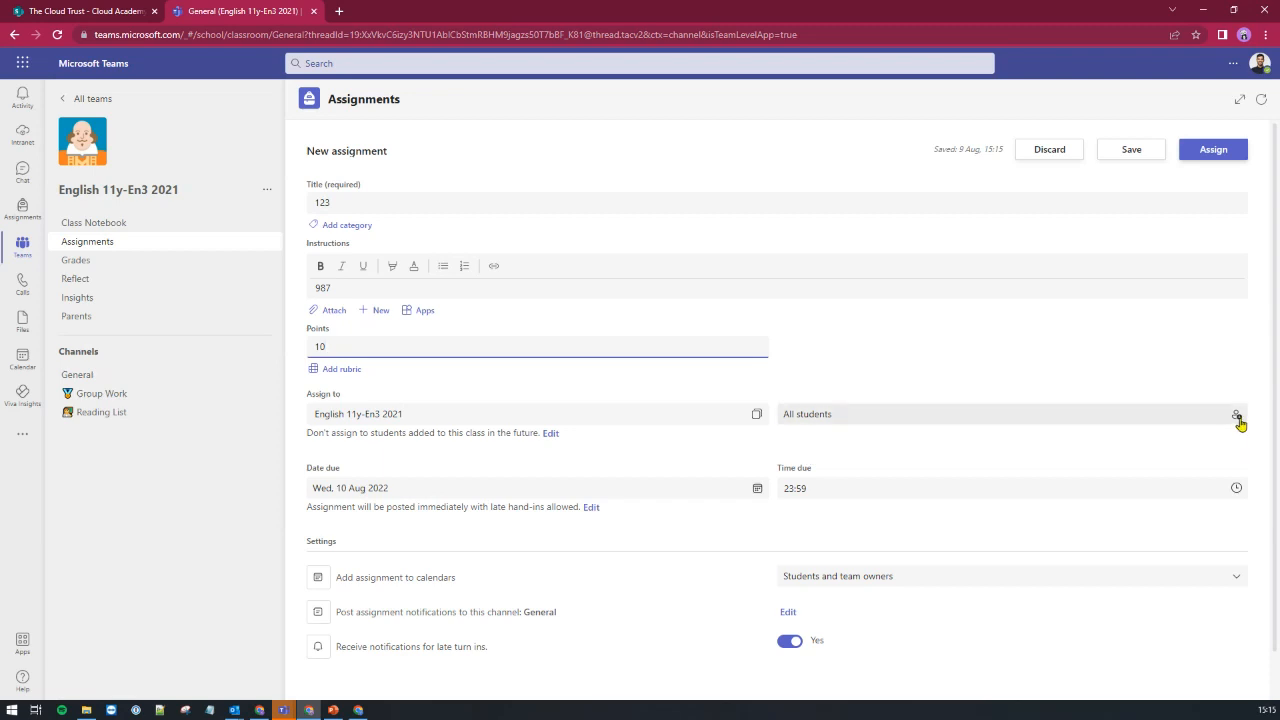
- Assign the 123 assignment to groups of students, randomly split into 2 groups, and finish the group setup
{"action": "left_click", "coordinate": [1236, 418]}
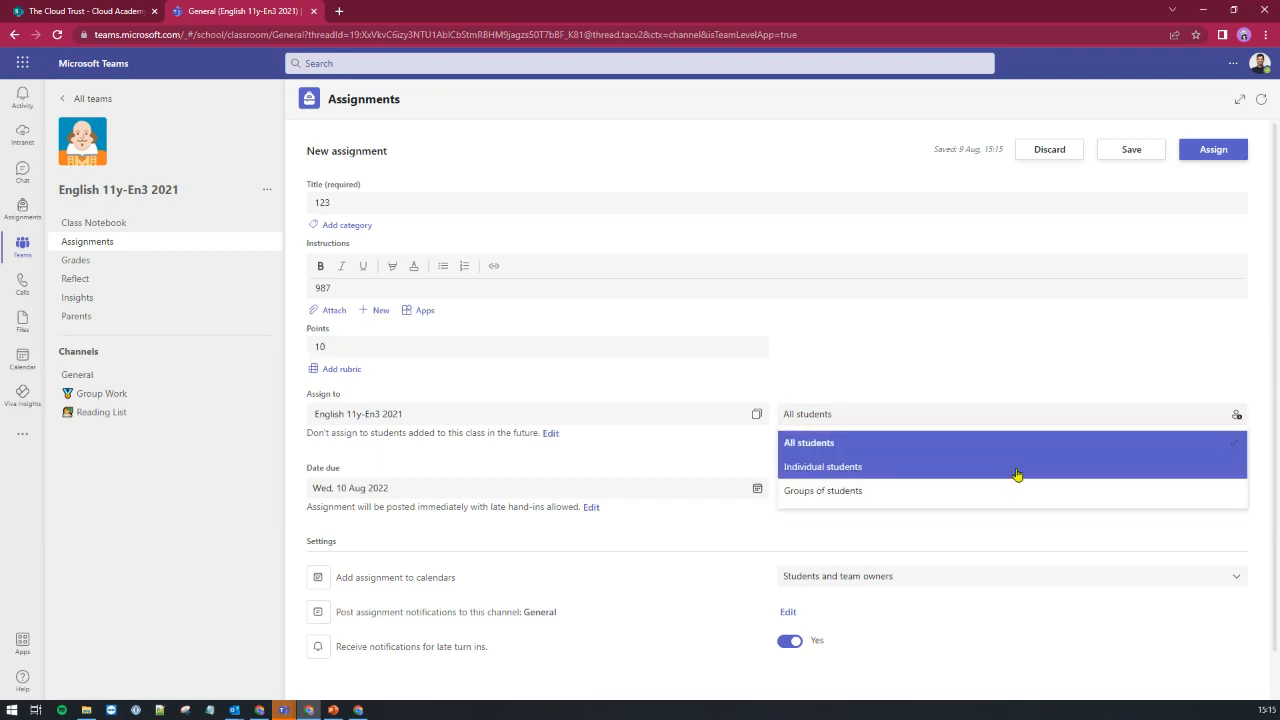
{"action": "left_click", "coordinate": [987, 494]}
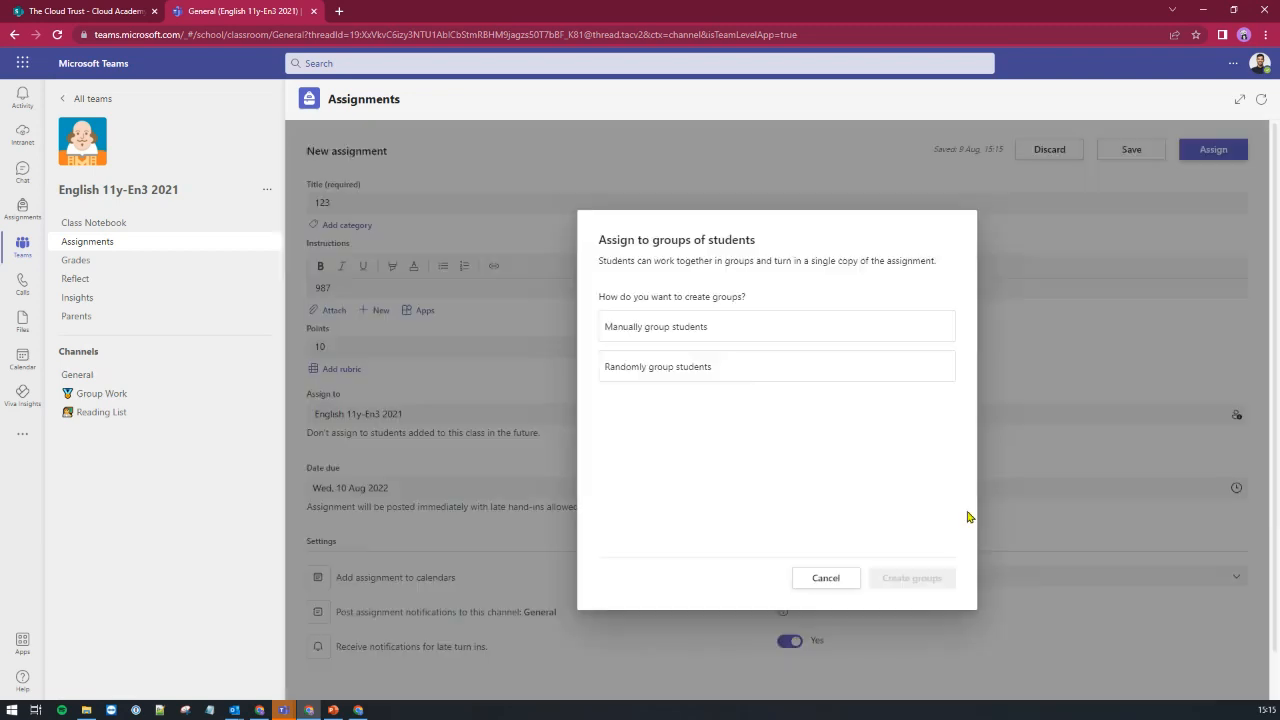
{"action": "left_click", "coordinate": [660, 372]}
{"action": "left_click", "coordinate": [683, 436]}
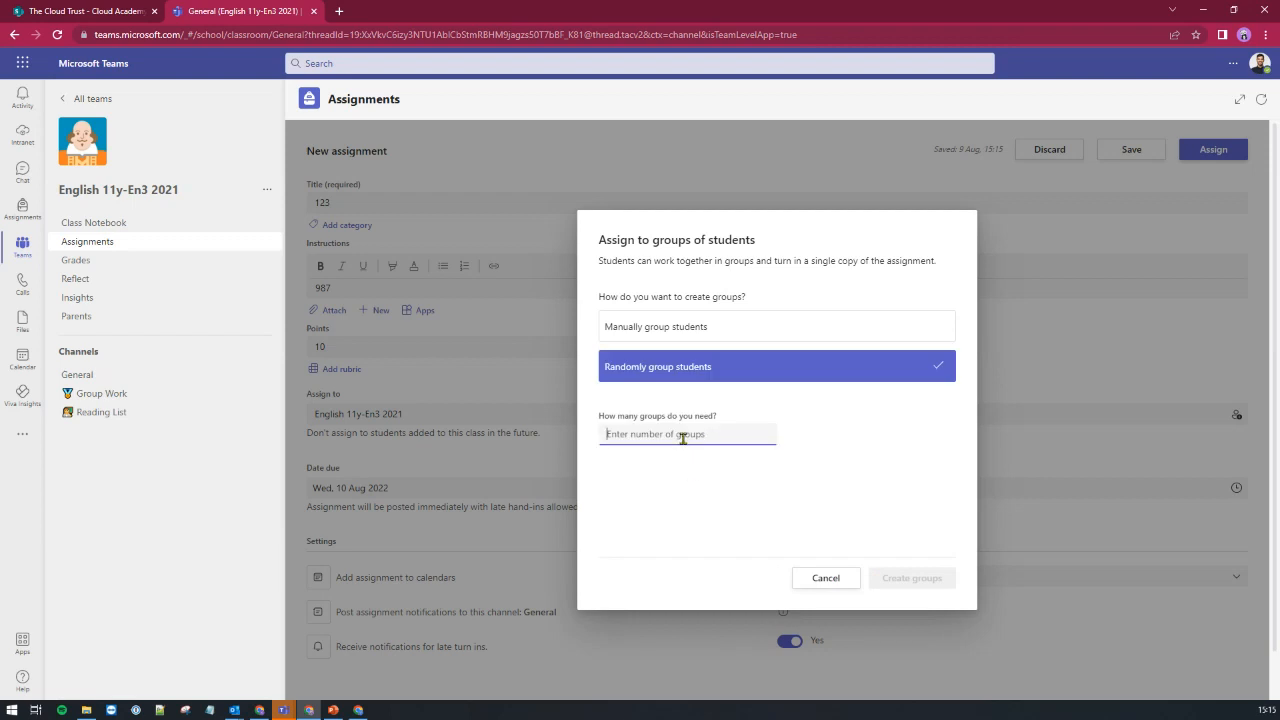
{"action": "type", "text": "2"}
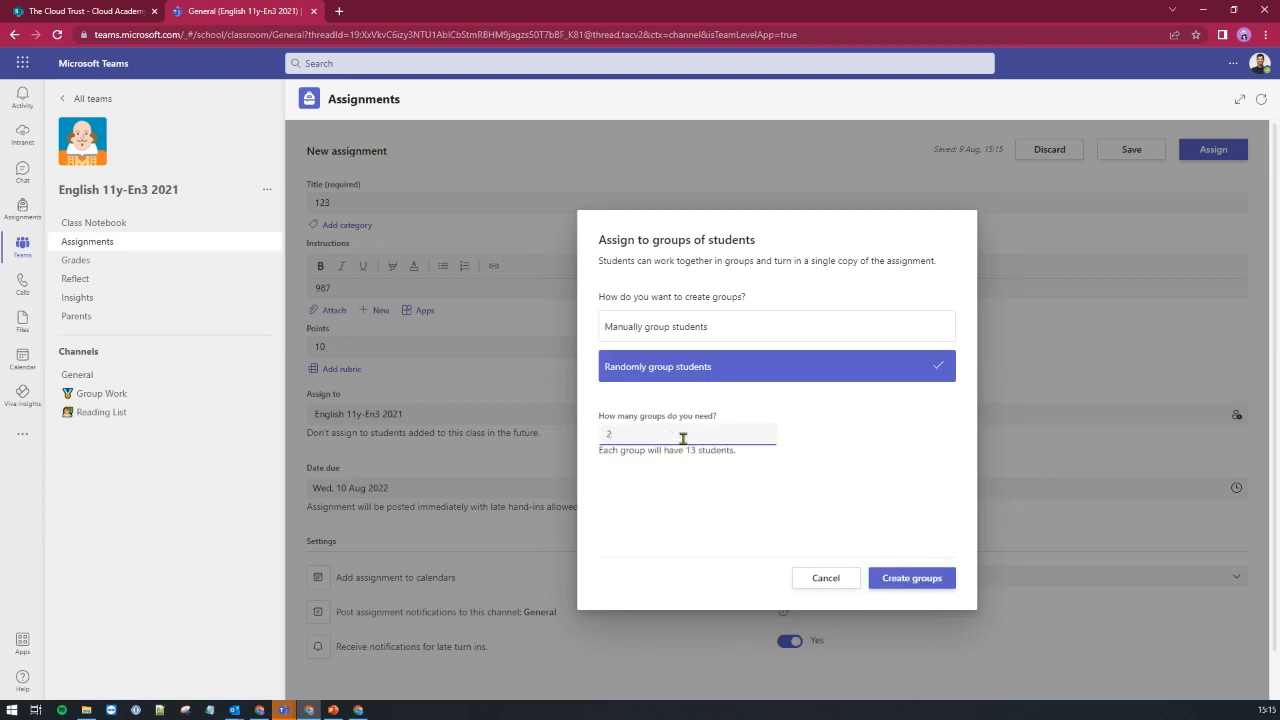
{"action": "left_click", "coordinate": [889, 578]}
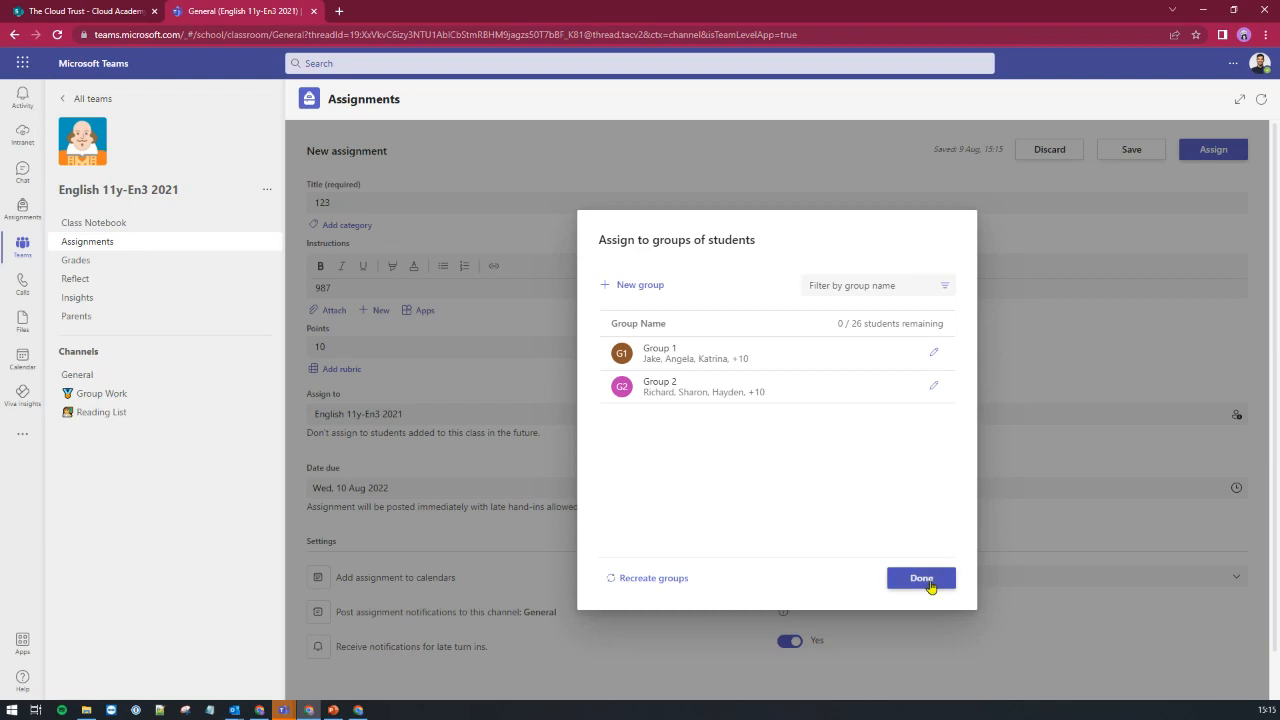
{"action": "left_click", "coordinate": [921, 578]}
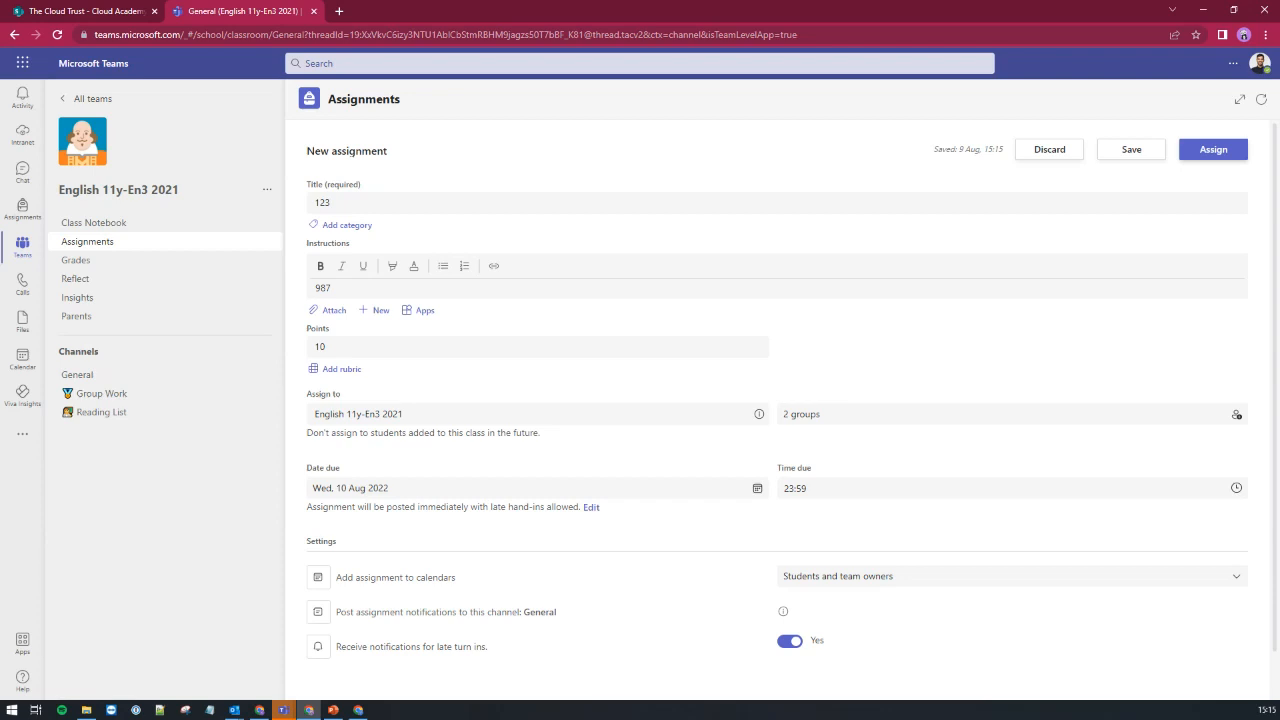
- Try to attach a Class Notebook page to the group assignment, and discard the 123 assignment
{"action": "left_click", "coordinate": [337, 313]}
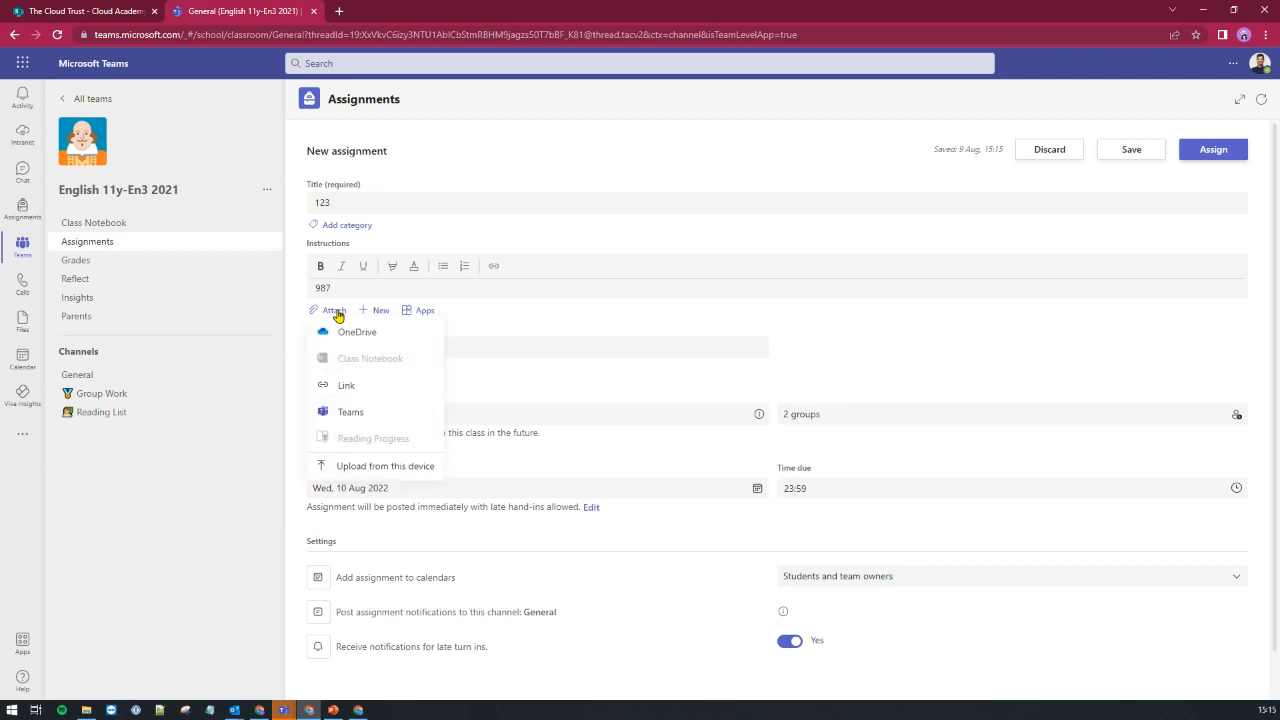
{"action": "left_click", "coordinate": [359, 365]}
{"action": "left_click", "coordinate": [1043, 154]}
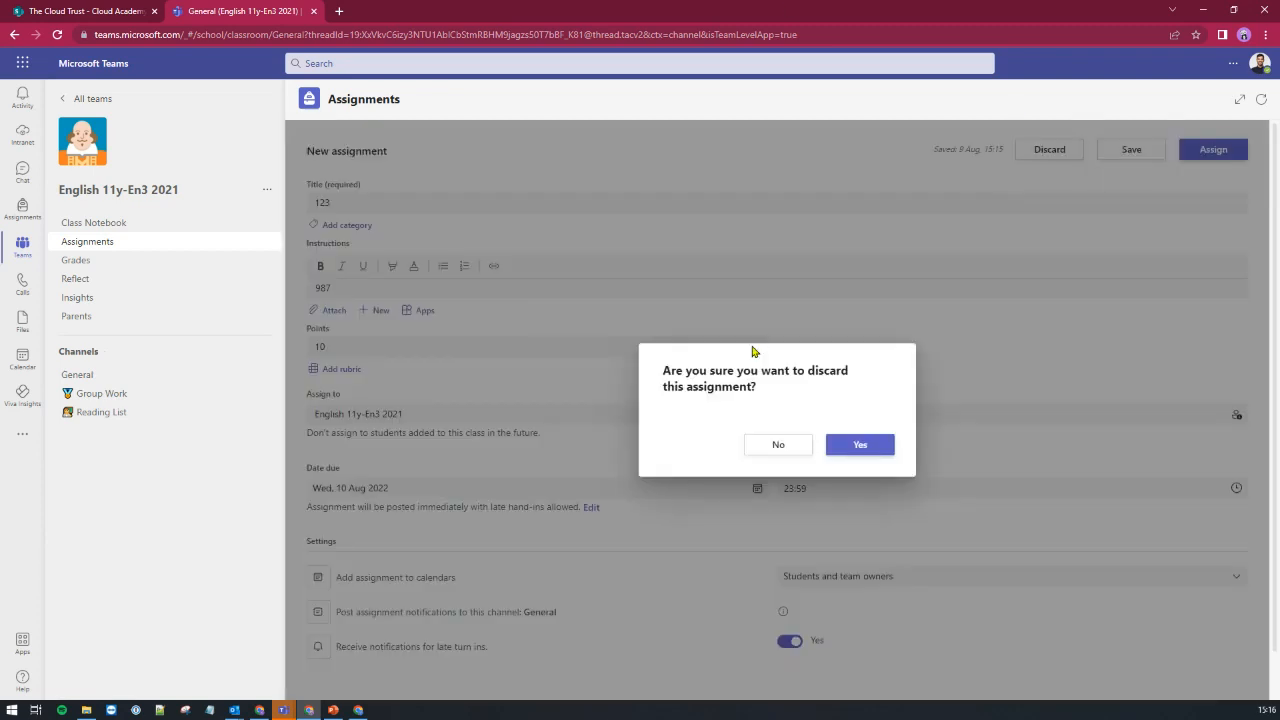
{"action": "left_click", "coordinate": [855, 444]}
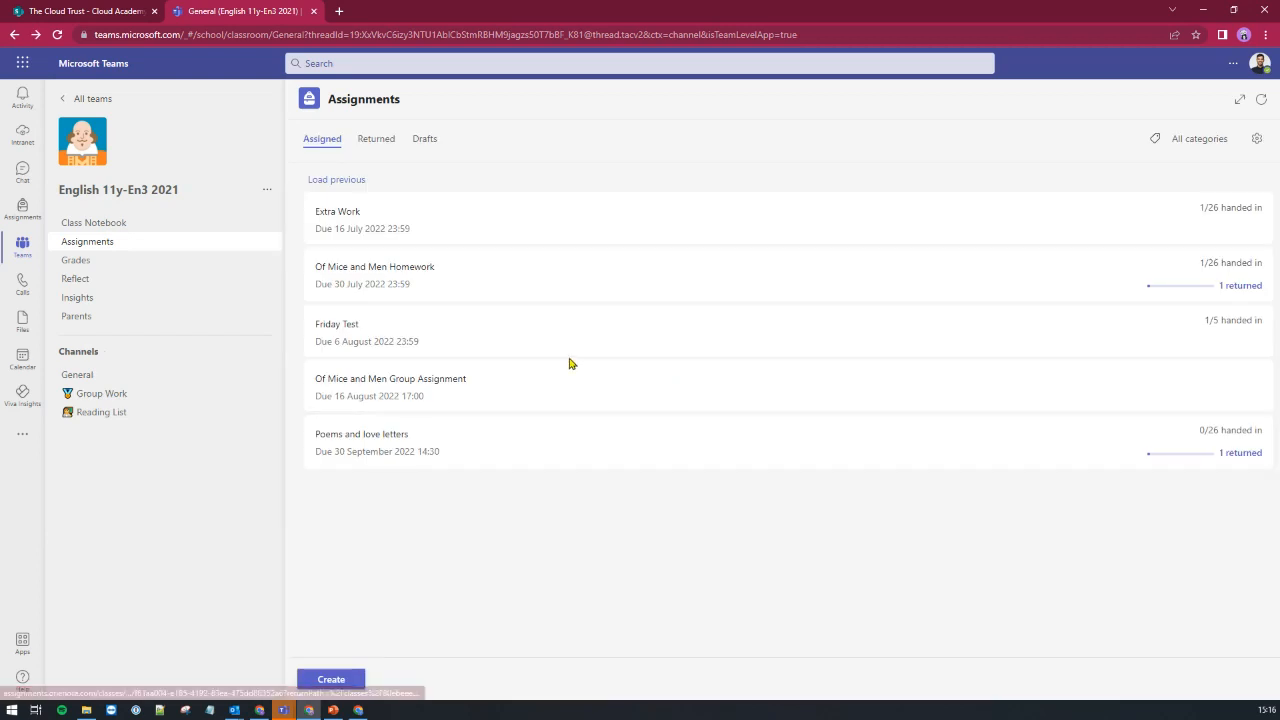
- Create a new quiz assignment from the existing Waves Quiz form
{"action": "left_click", "coordinate": [331, 679]}
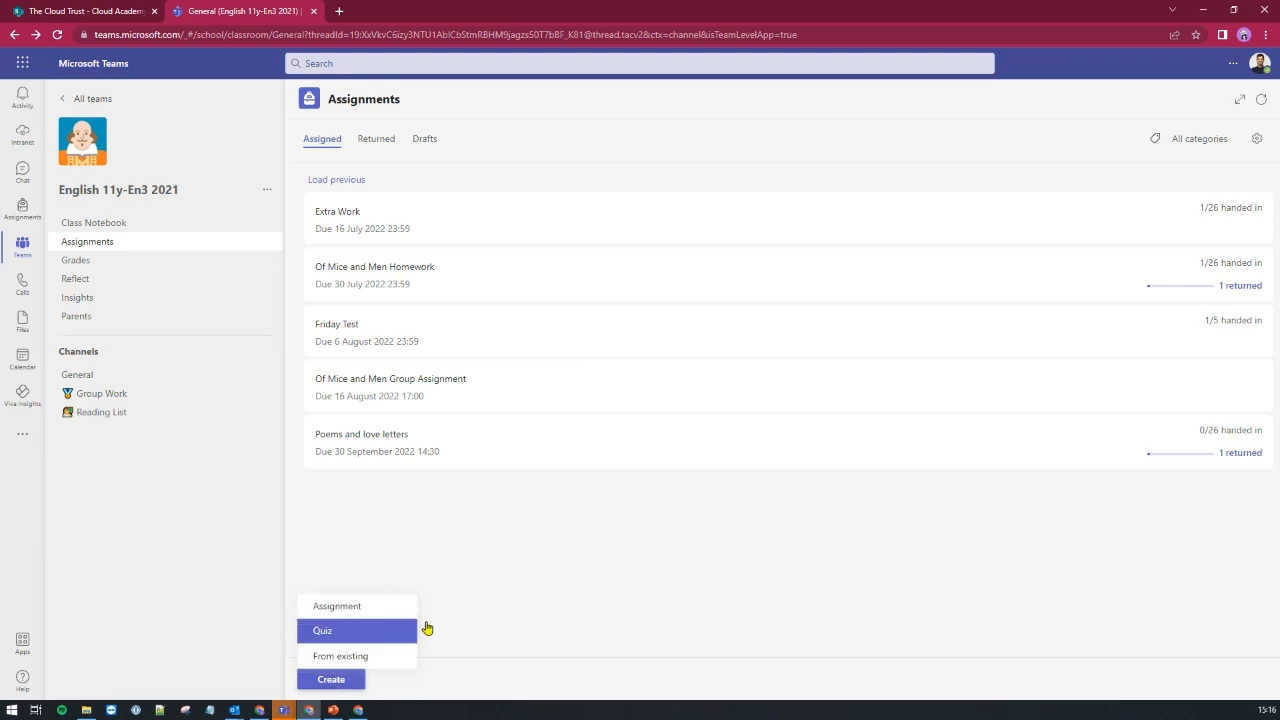
{"action": "left_click", "coordinate": [326, 640]}
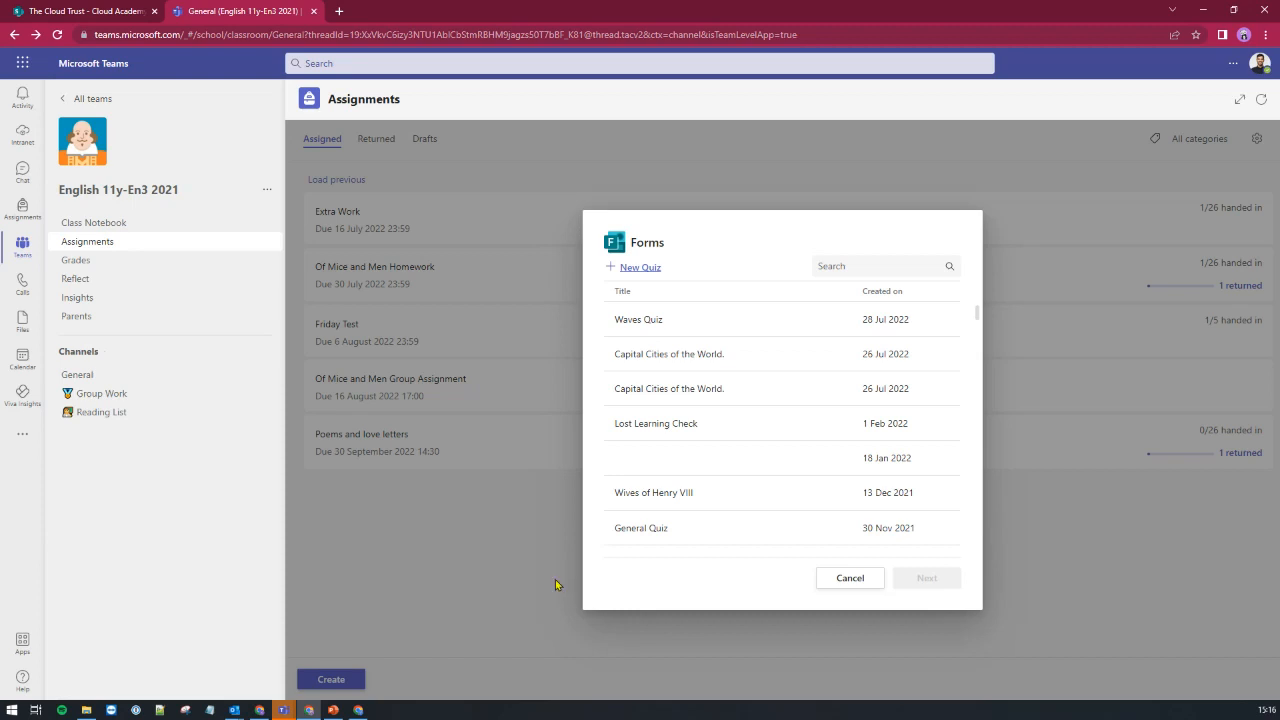
{"action": "left_click", "coordinate": [643, 322]}
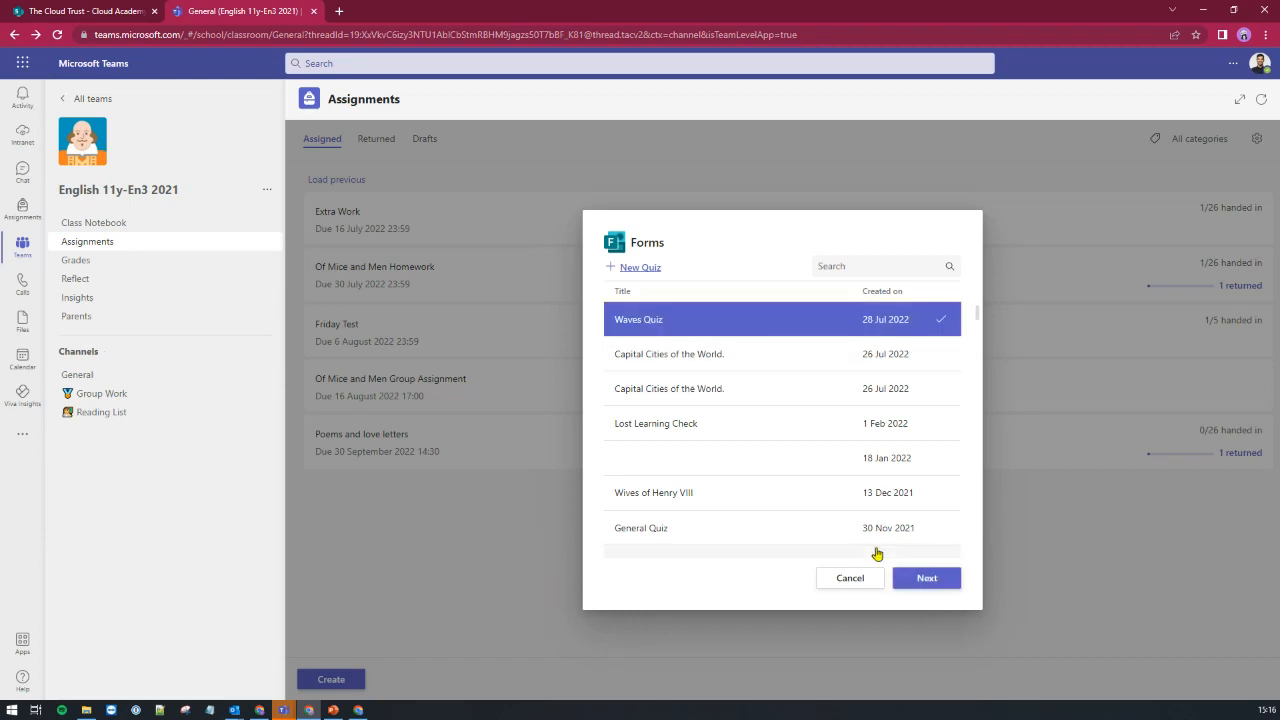
{"action": "left_click", "coordinate": [920, 580]}
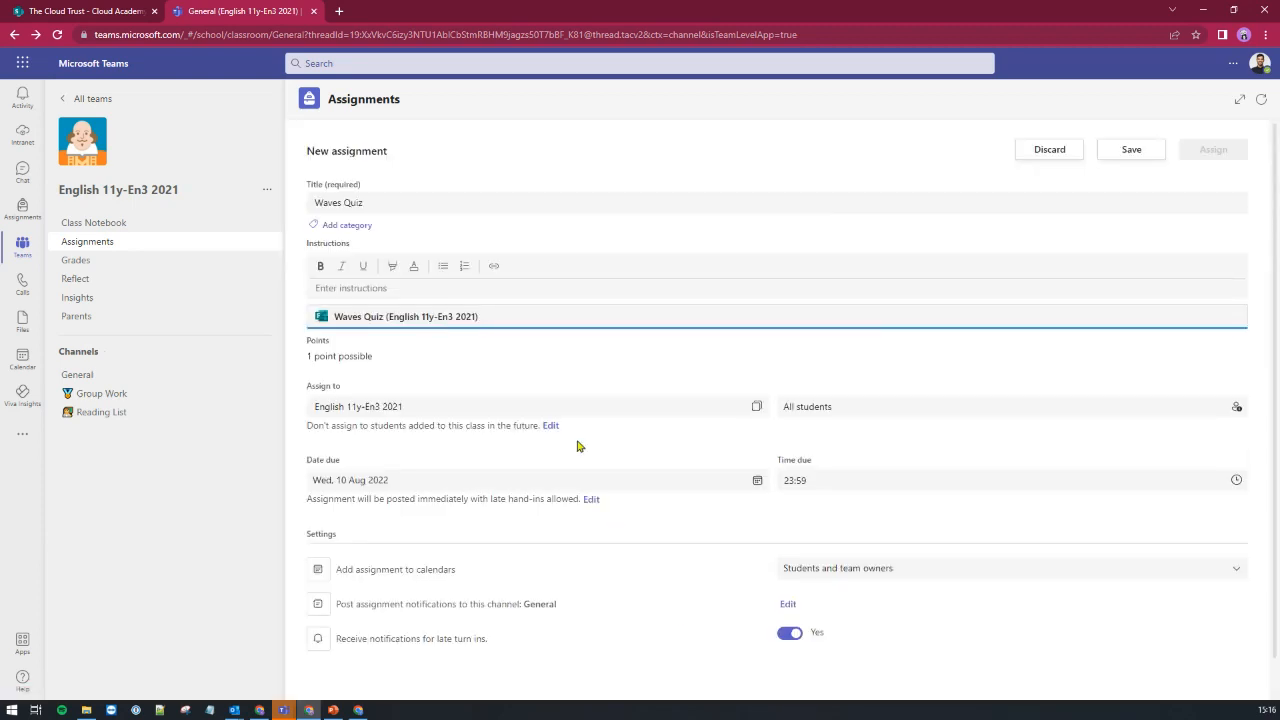
- Try to assign the Waves Quiz to groups of students, and discard the quiz assignment
{"action": "left_click", "coordinate": [1232, 410]}
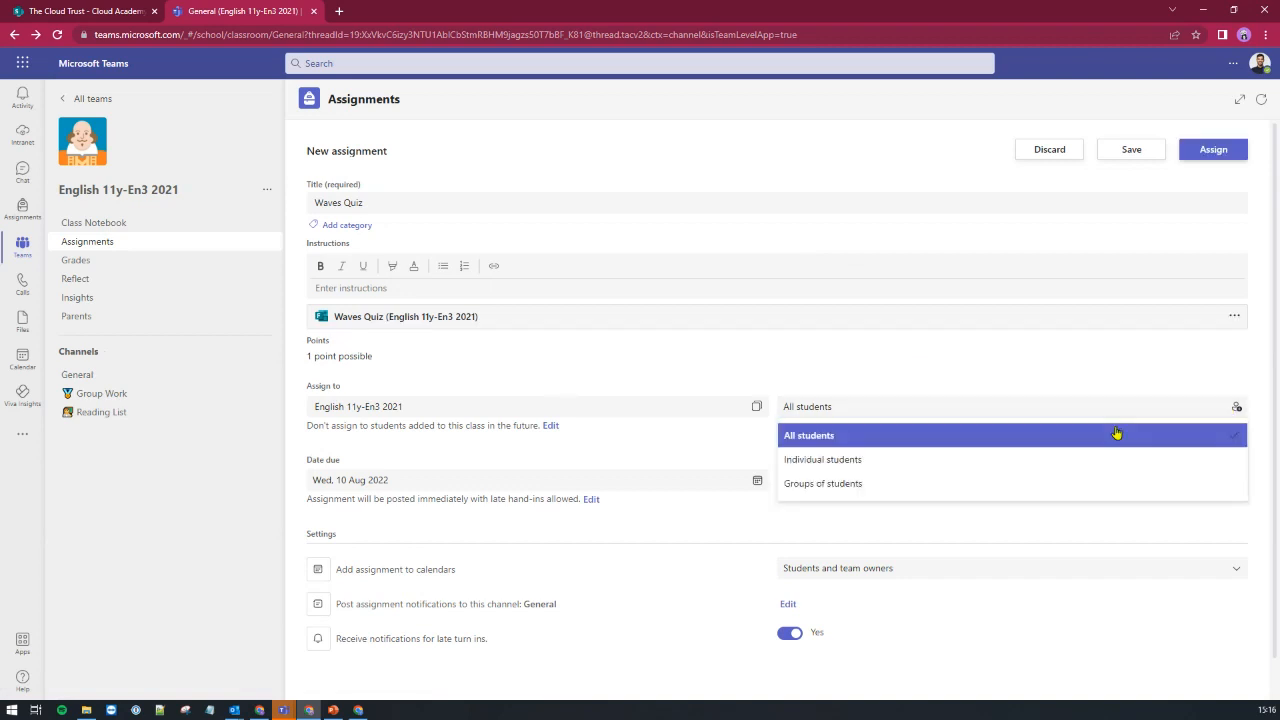
{"action": "left_click", "coordinate": [910, 484]}
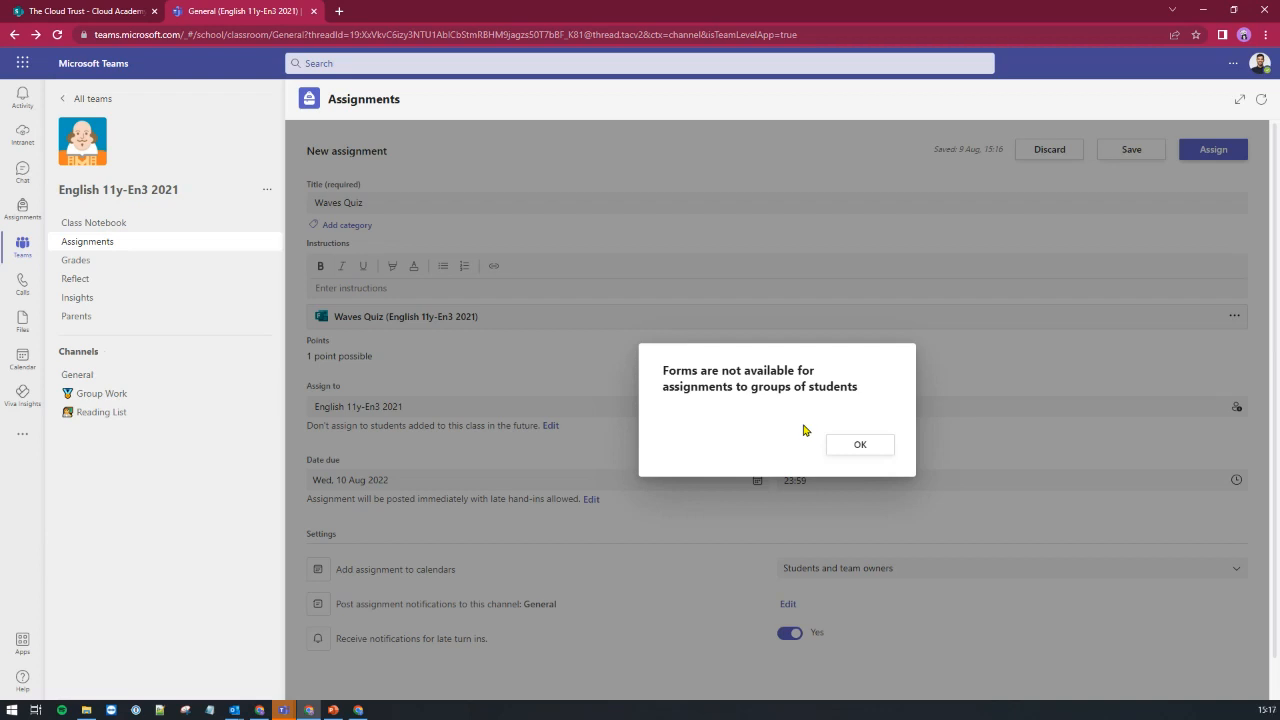
{"action": "left_click", "coordinate": [864, 445]}
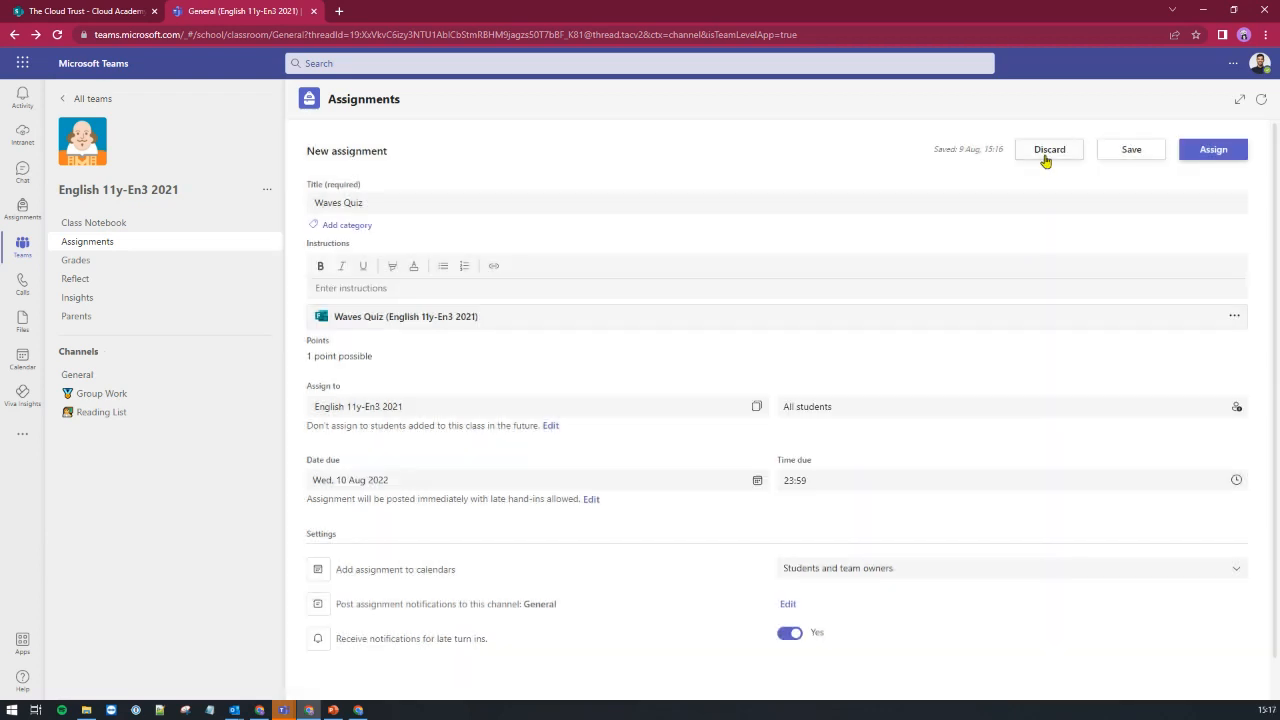
{"action": "left_click", "coordinate": [1048, 160]}
{"action": "left_click", "coordinate": [874, 455]}
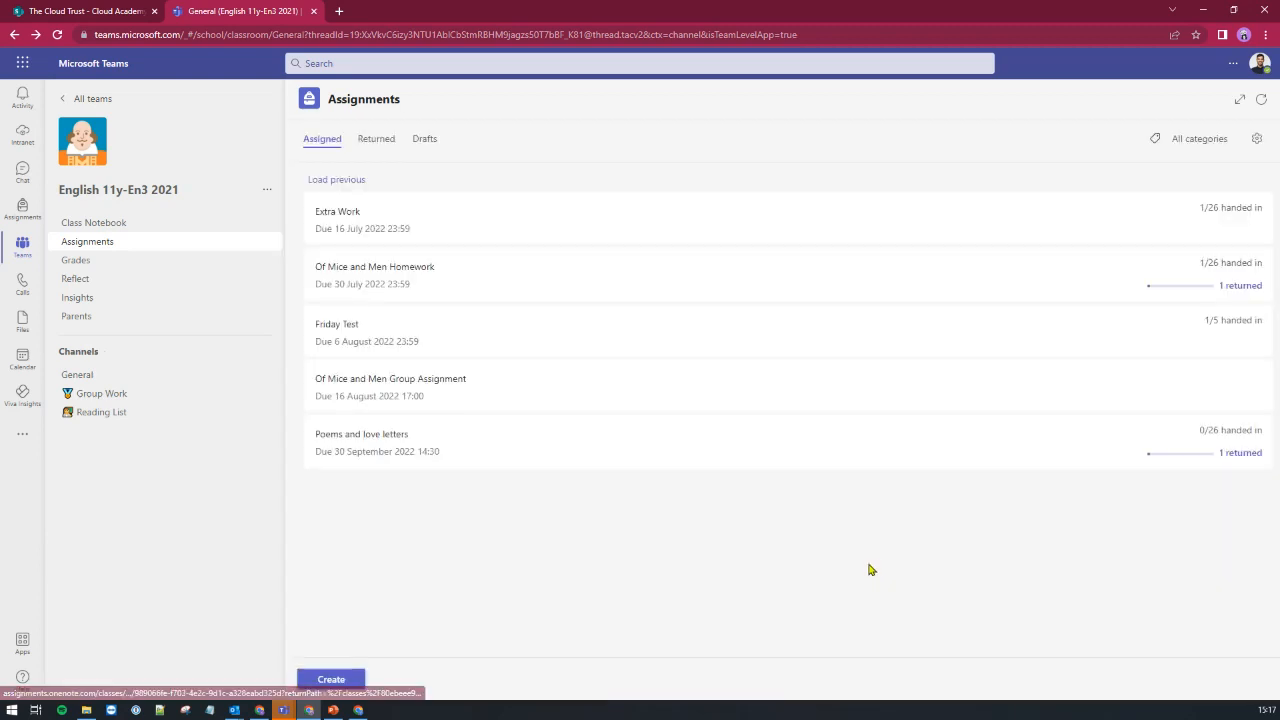
- Create a new assignment titled 123 and add English 7C-En 2021 as a second class to assign it to
{"action": "left_click", "coordinate": [338, 687]}
{"action": "left_click", "coordinate": [385, 606]}
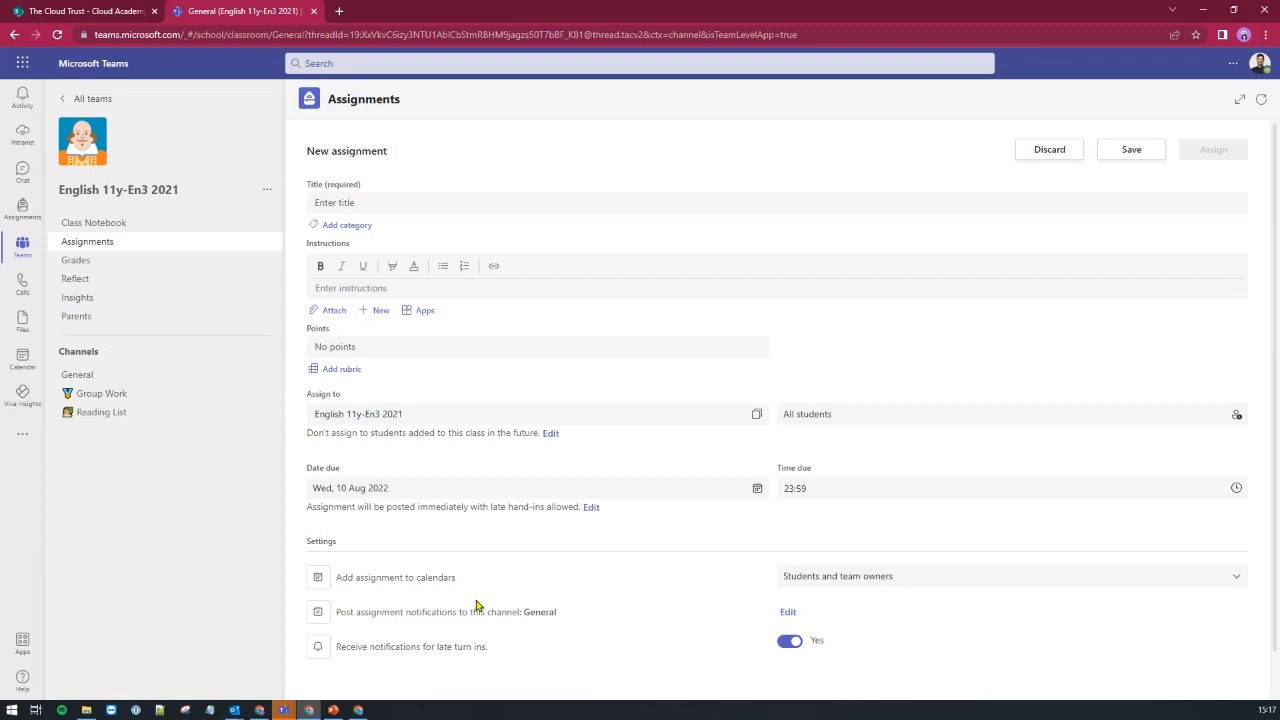
{"action": "left_click", "coordinate": [360, 204]}
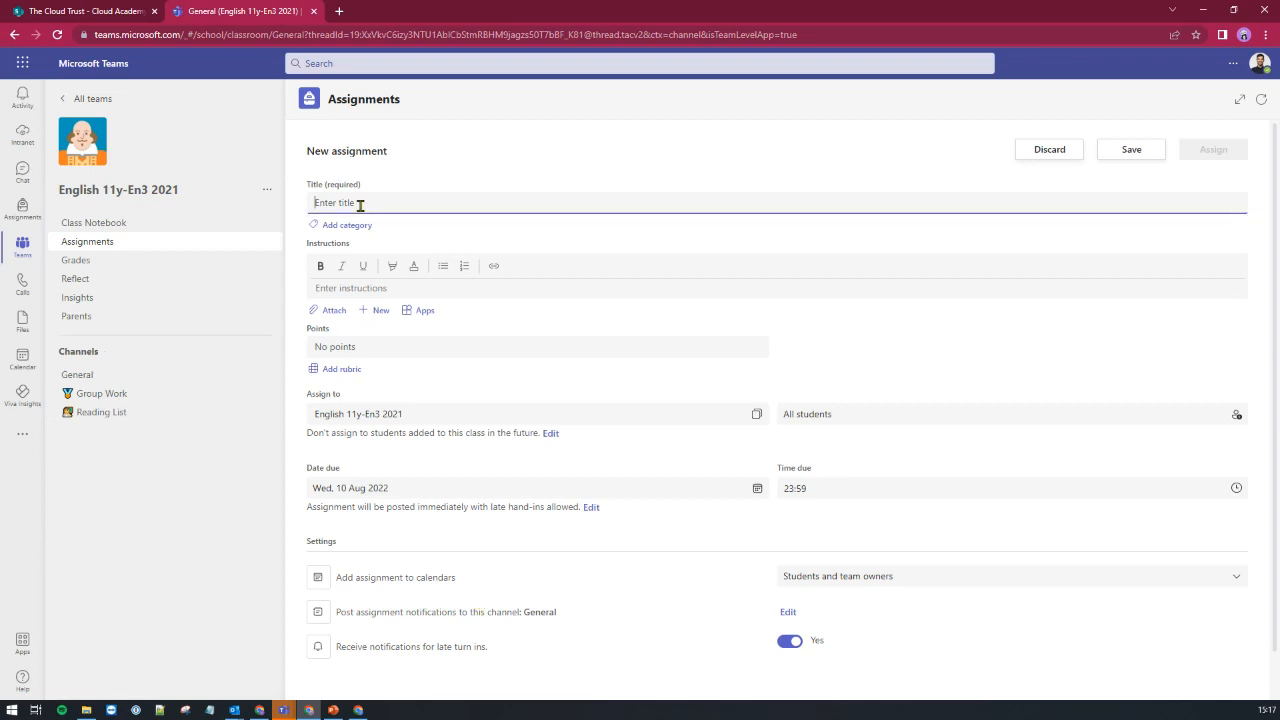
{"action": "type", "text": "123"}
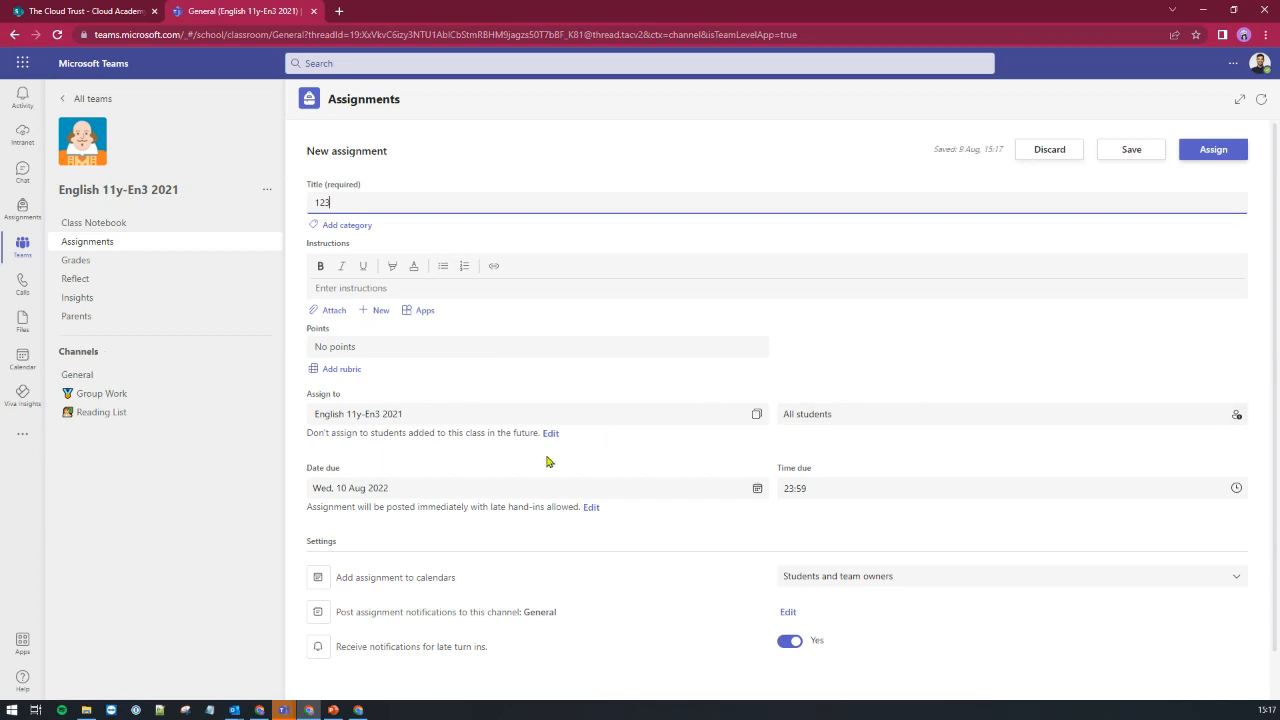
{"action": "left_click", "coordinate": [757, 417]}
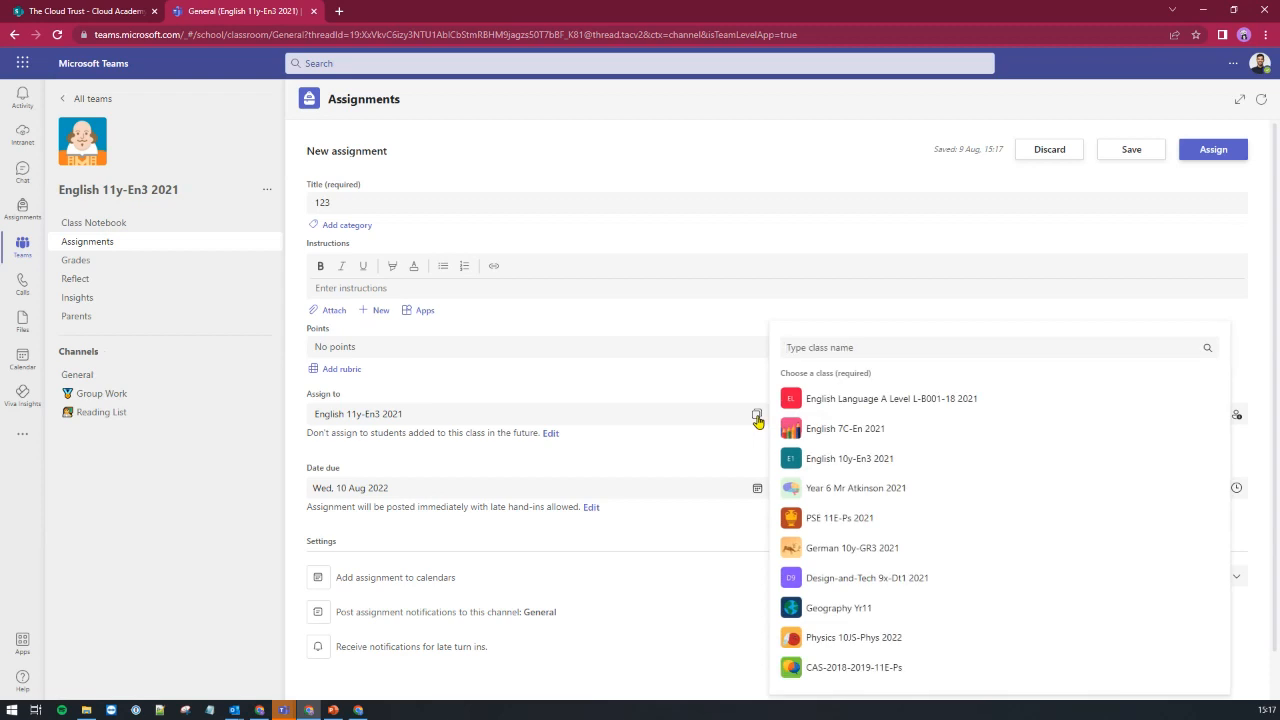
{"action": "left_click", "coordinate": [823, 430]}
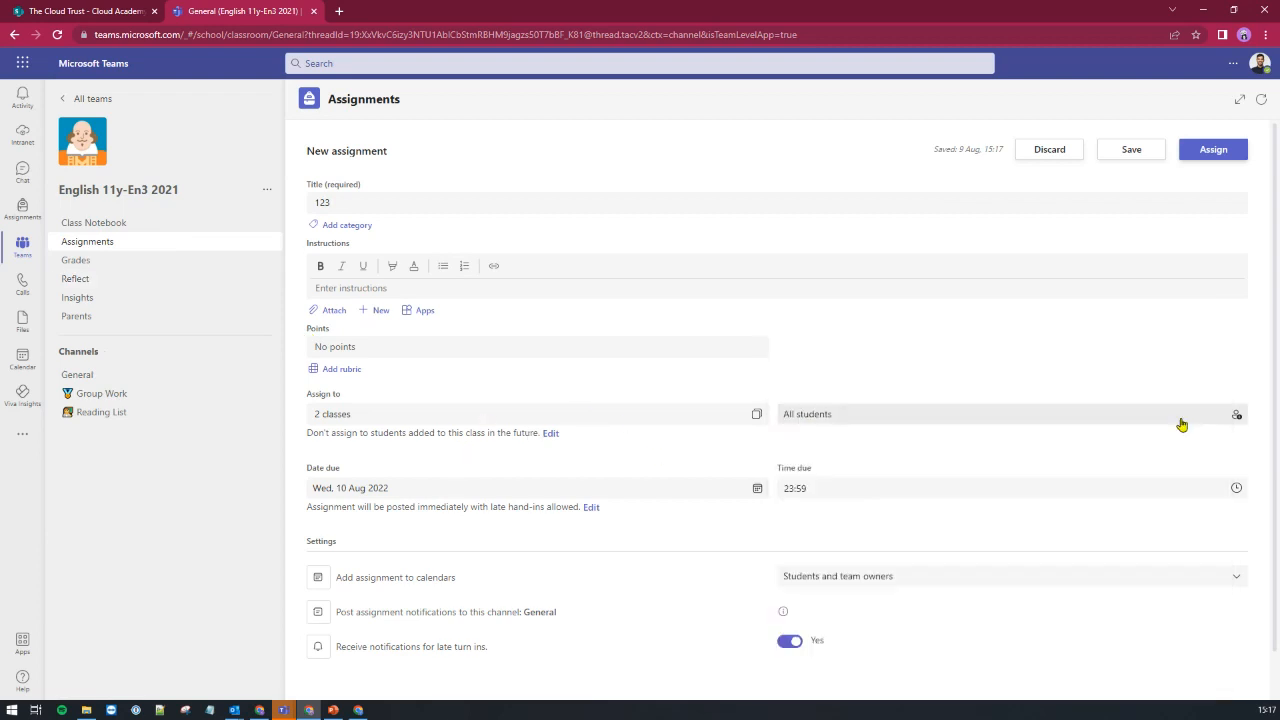
- Try to assign the two-class assignment to groups of students, and discard the assignment
{"action": "left_click", "coordinate": [1238, 420]}
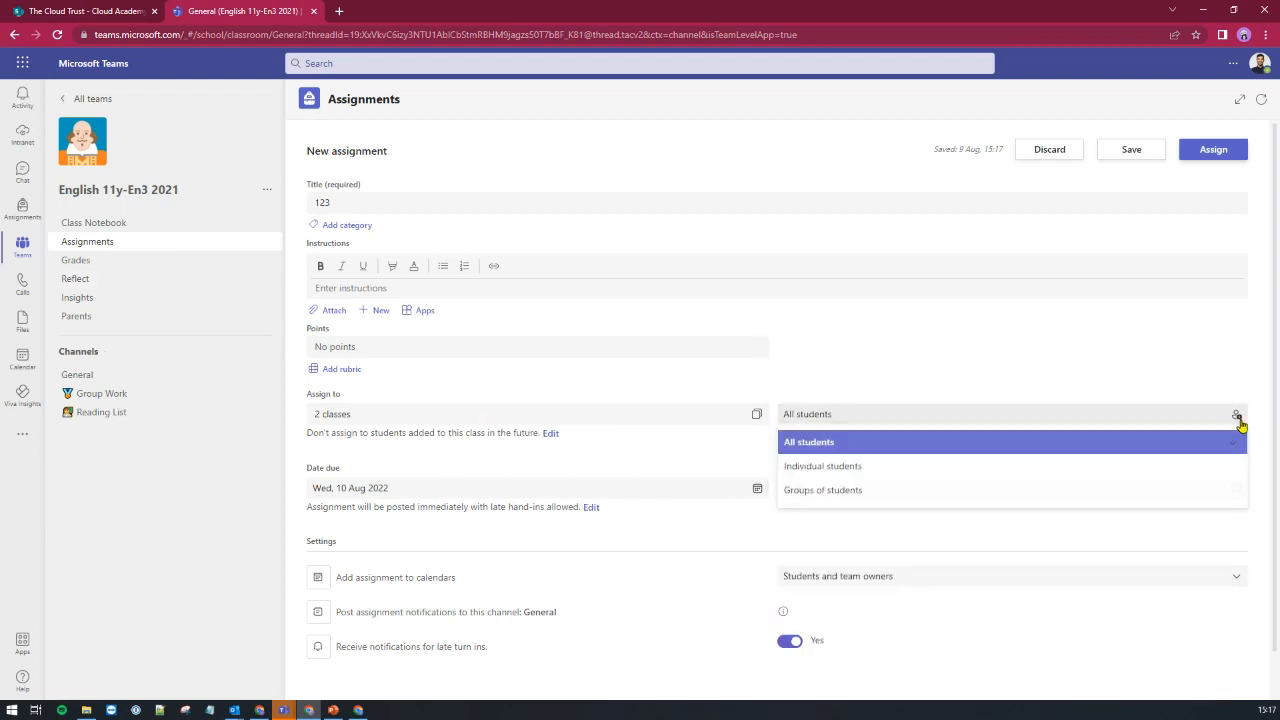
{"action": "left_click", "coordinate": [1016, 492]}
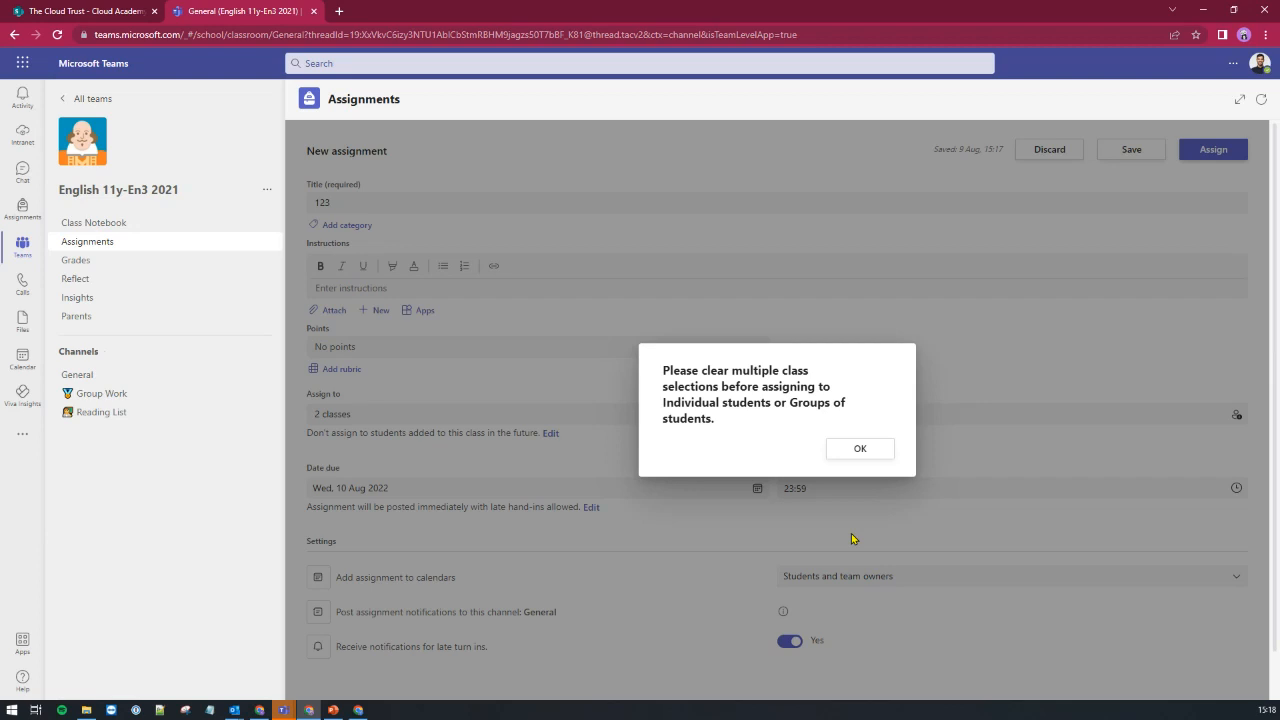
{"action": "left_click", "coordinate": [869, 449]}
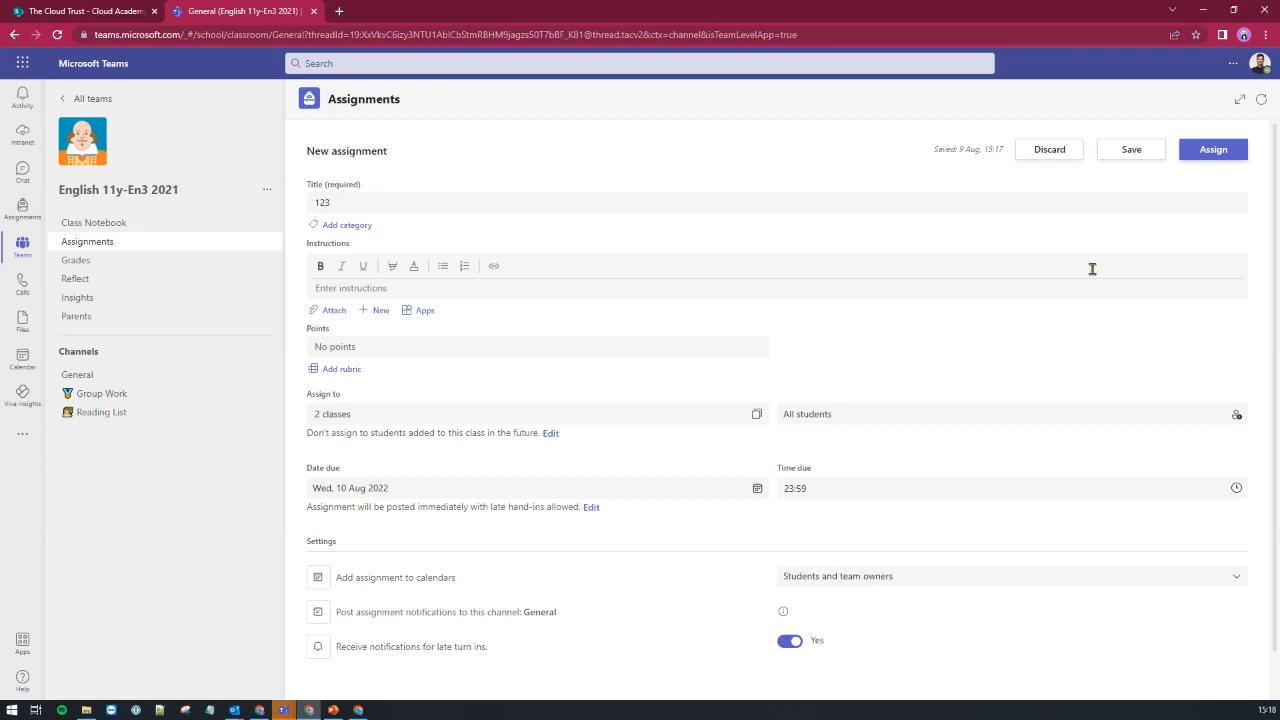
{"action": "left_click", "coordinate": [1049, 152]}
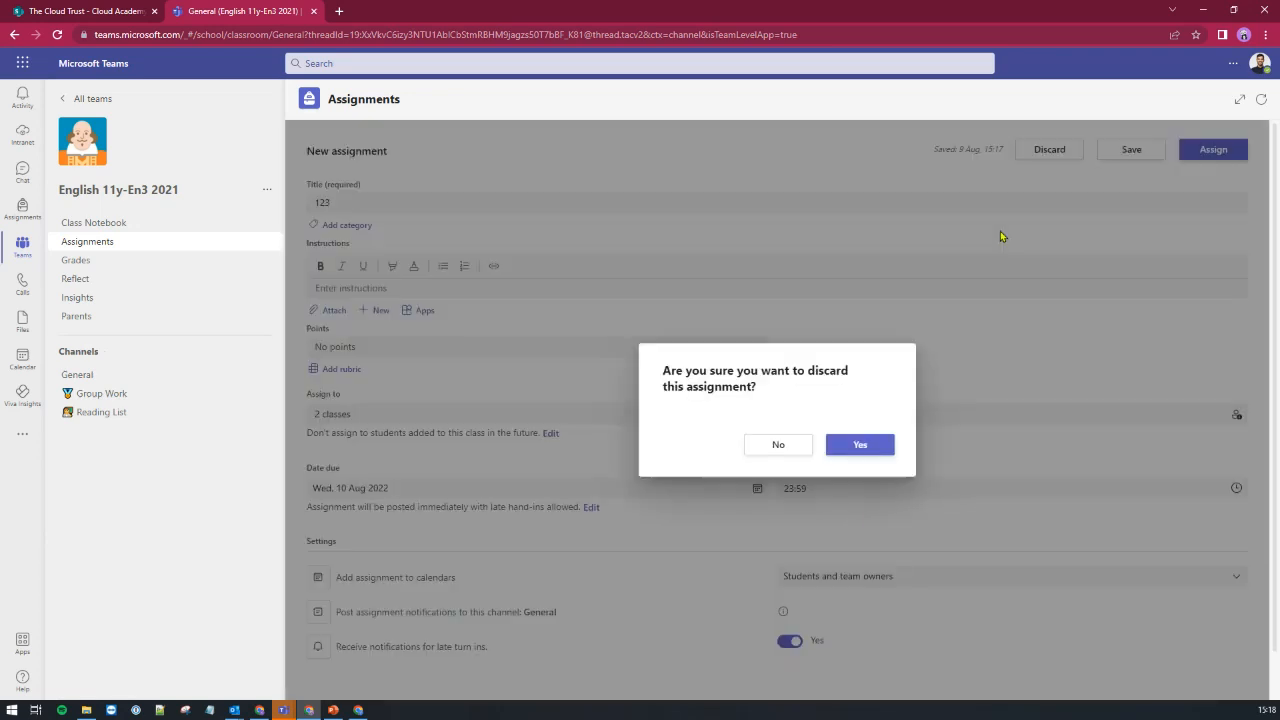
{"action": "left_click", "coordinate": [861, 449]}
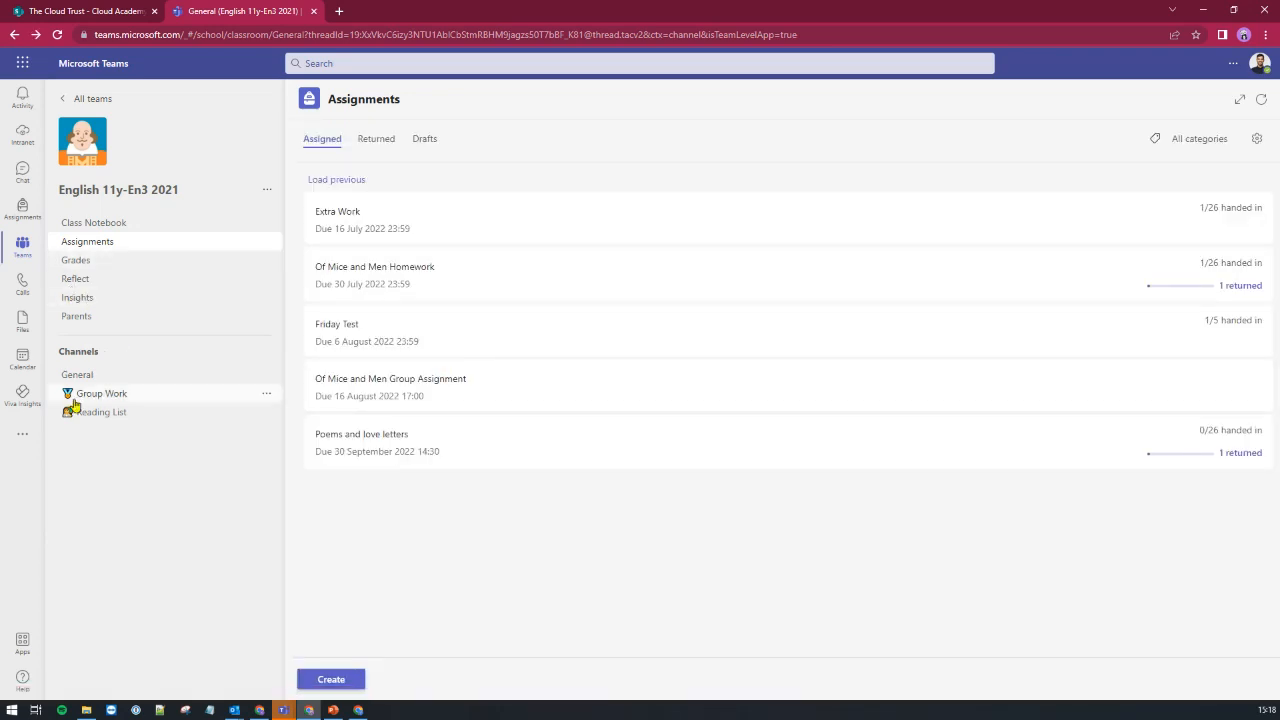
- Look at the General channel's posts and return to the Of Mice and Men Group Assignment in the class's assigned work
{"action": "left_click", "coordinate": [92, 376]}
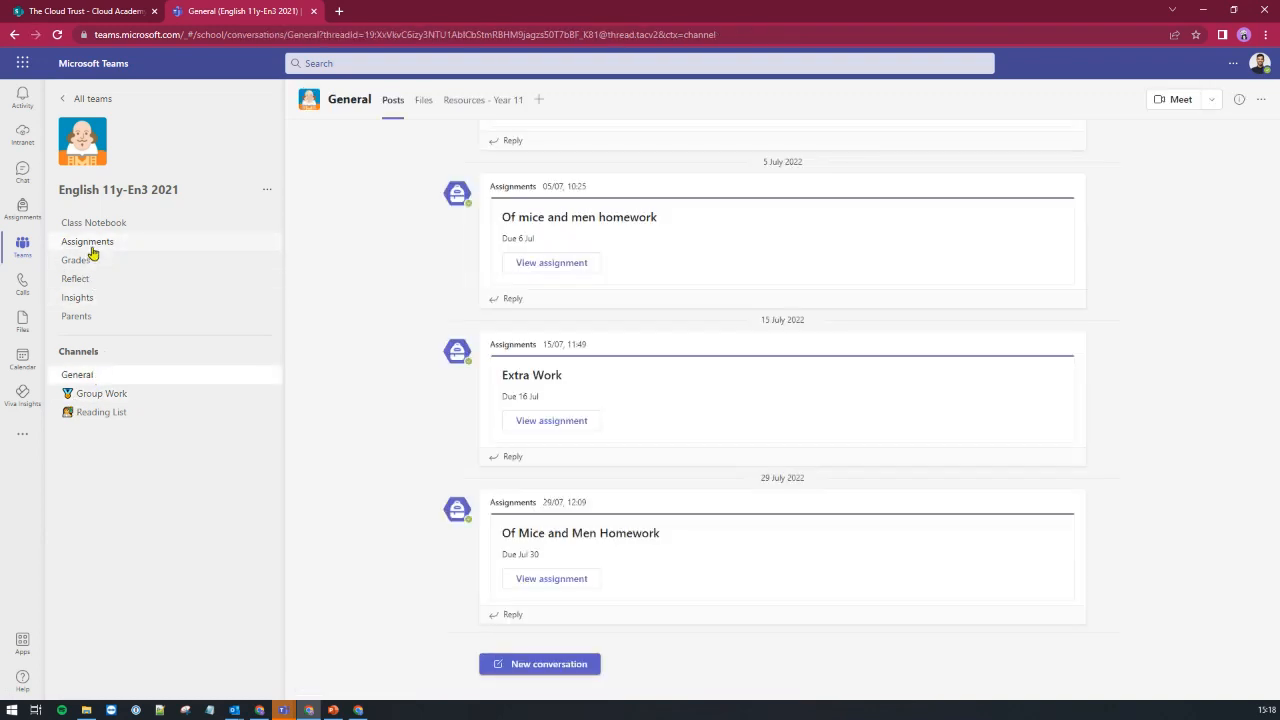
{"action": "left_click", "coordinate": [88, 243]}
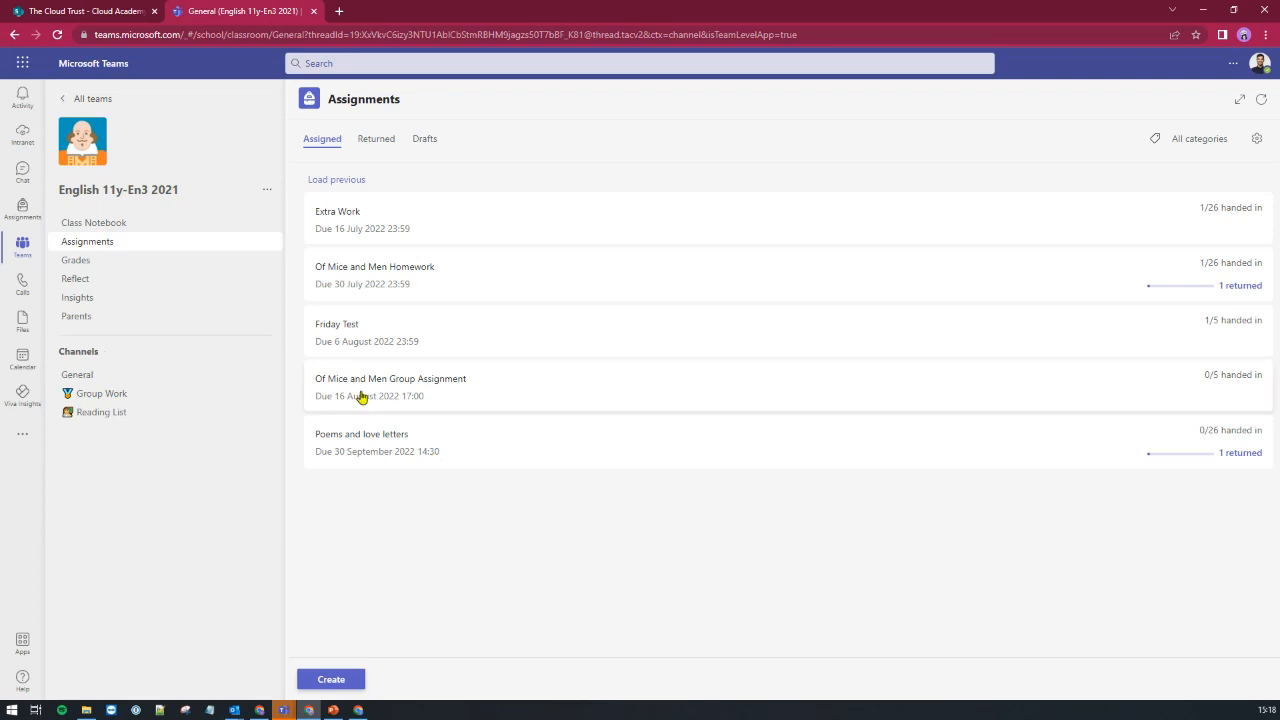
{"action": "left_click", "coordinate": [1197, 392]}
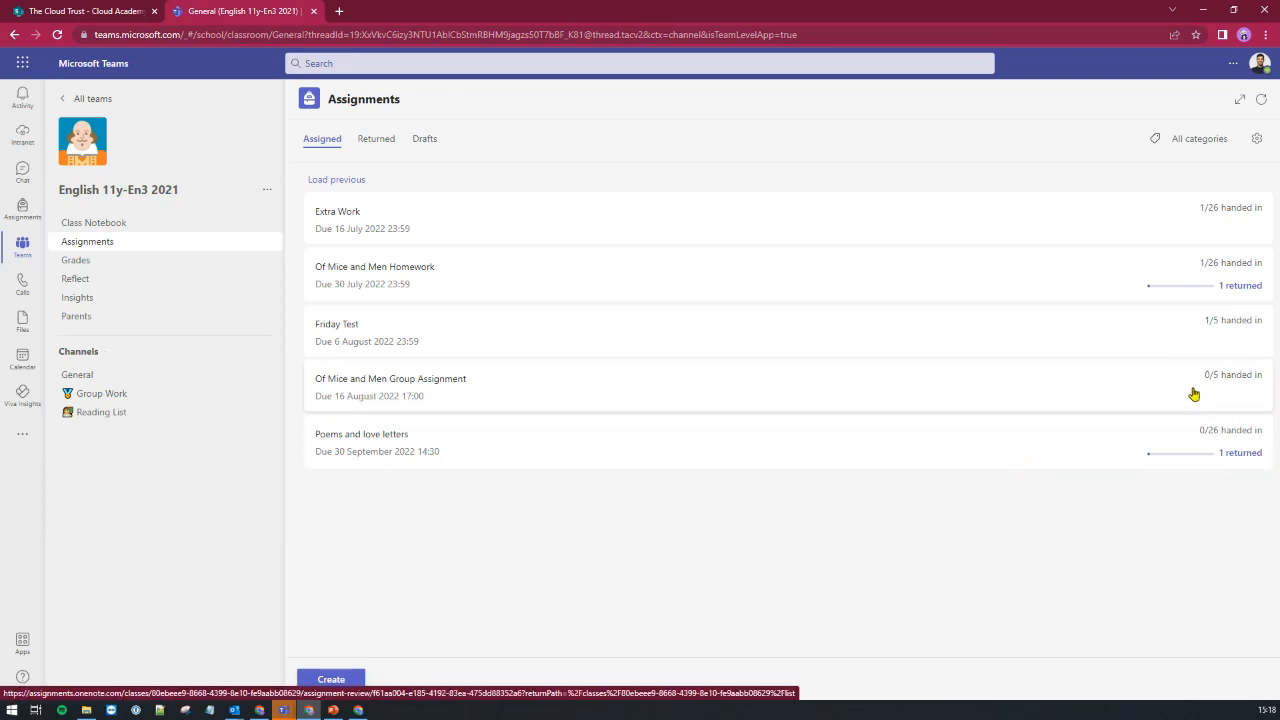
- Examine the groups, their members and hand-in statuses in the Of Mice and Men Group Assignment, and return to the assigned work list
{"action": "left_click", "coordinate": [728, 390]}
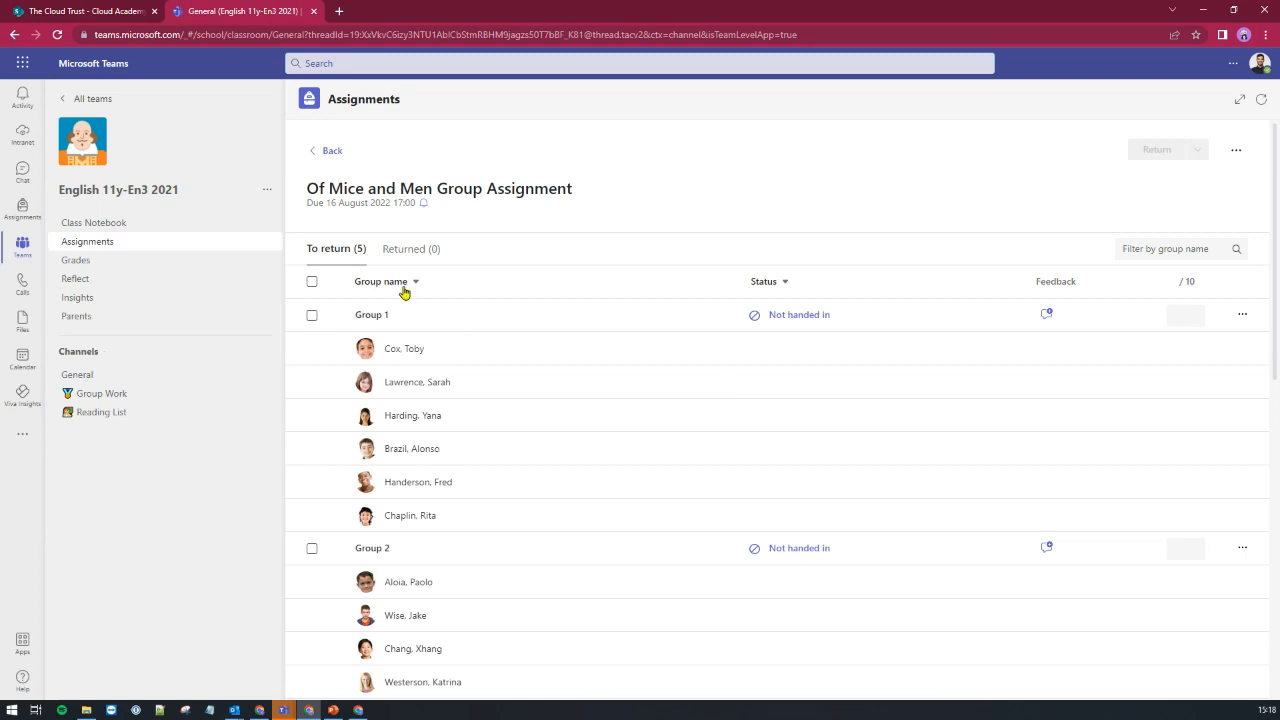
{"action": "scroll", "coordinate": [414, 388], "scroll_direction": "down", "scroll_amount": 1}
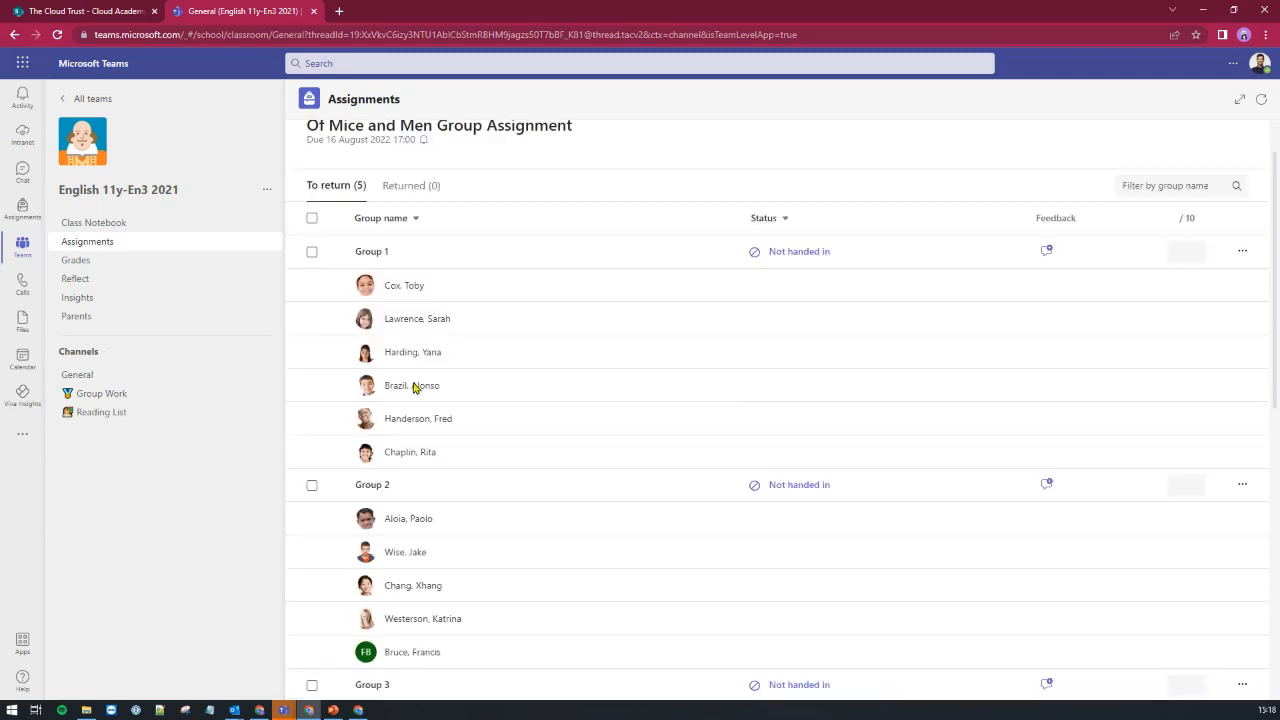
{"action": "scroll", "coordinate": [415, 390], "scroll_direction": "up", "scroll_amount": 1}
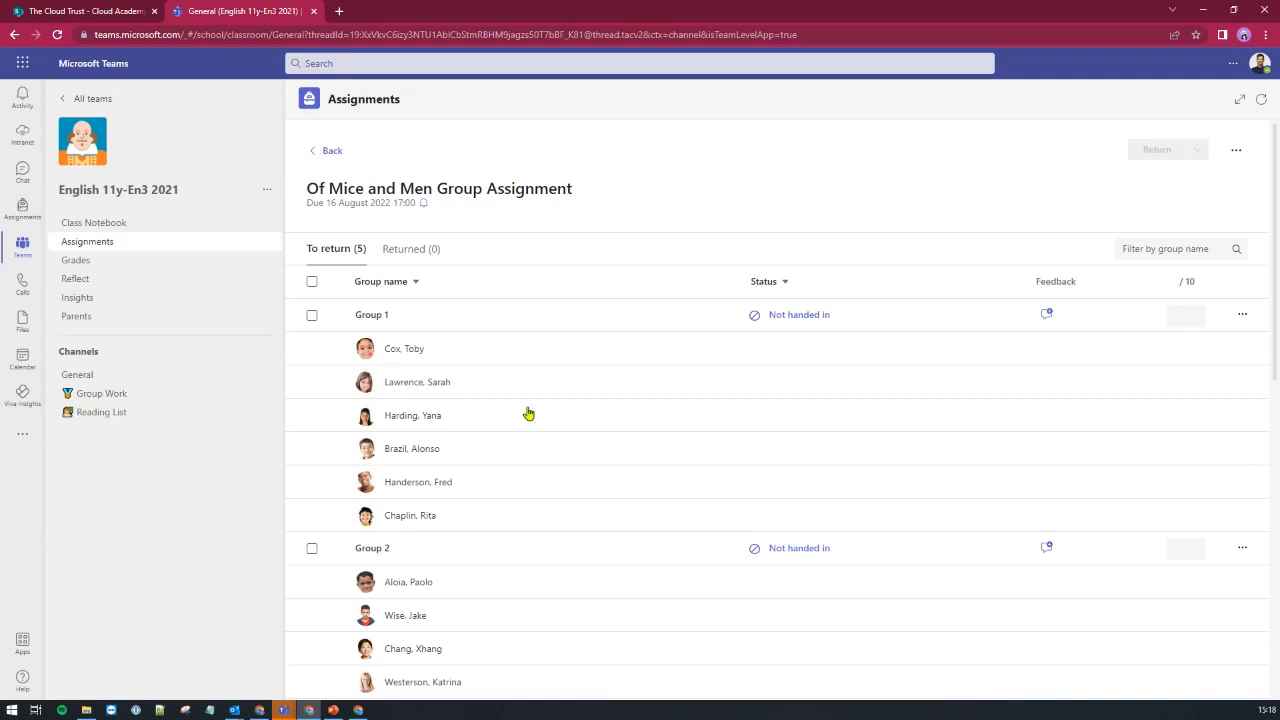
{"action": "left_click", "coordinate": [785, 326]}
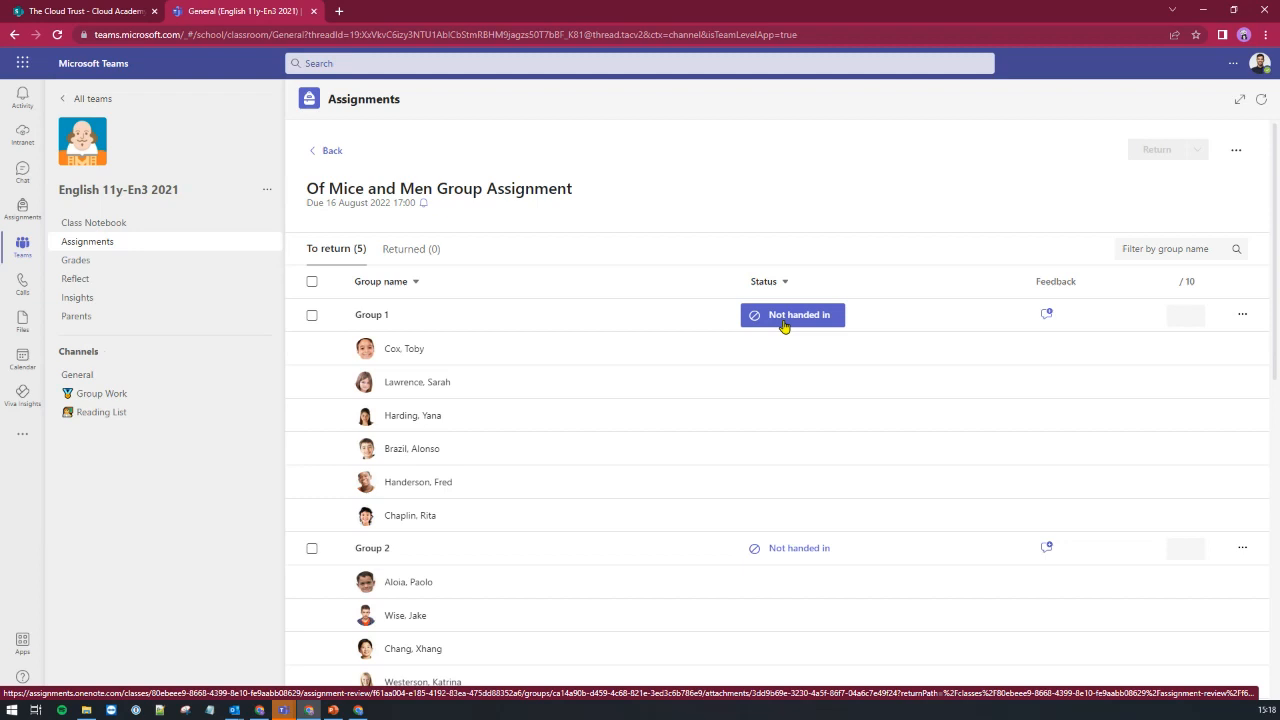
{"action": "left_click", "coordinate": [1187, 315]}
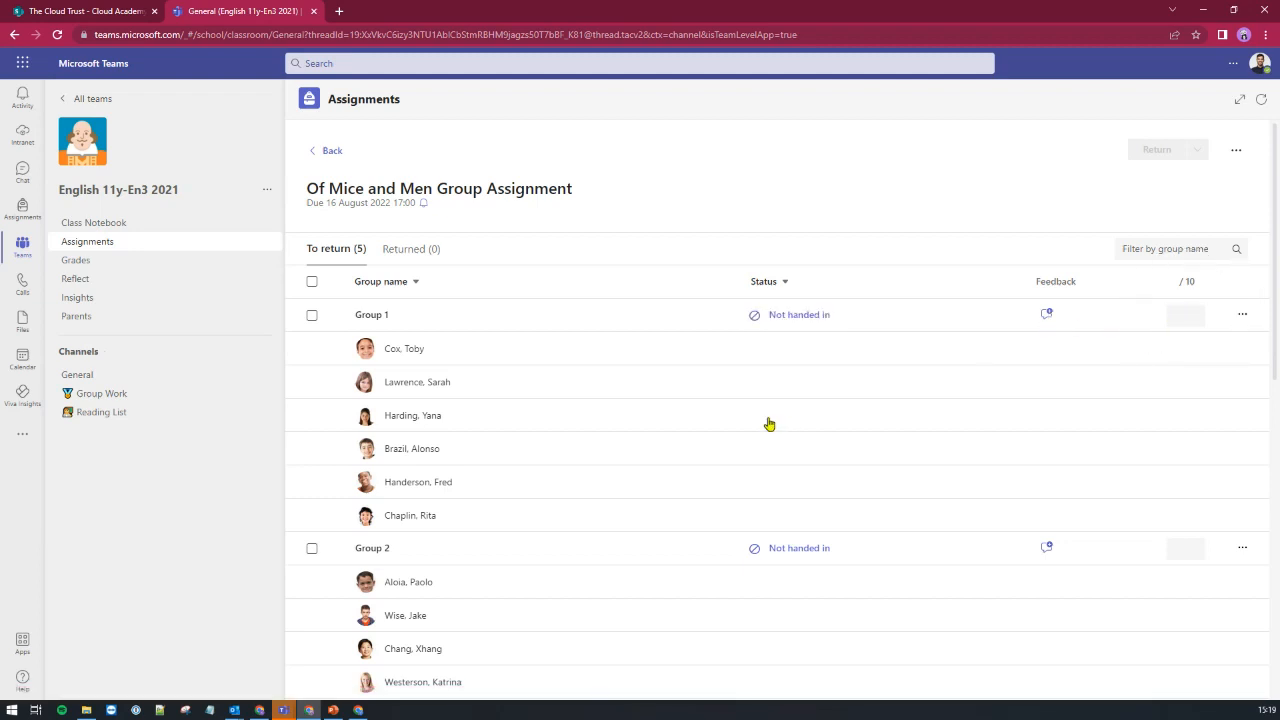
{"action": "scroll", "coordinate": [846, 414], "scroll_direction": "down", "scroll_amount": 2}
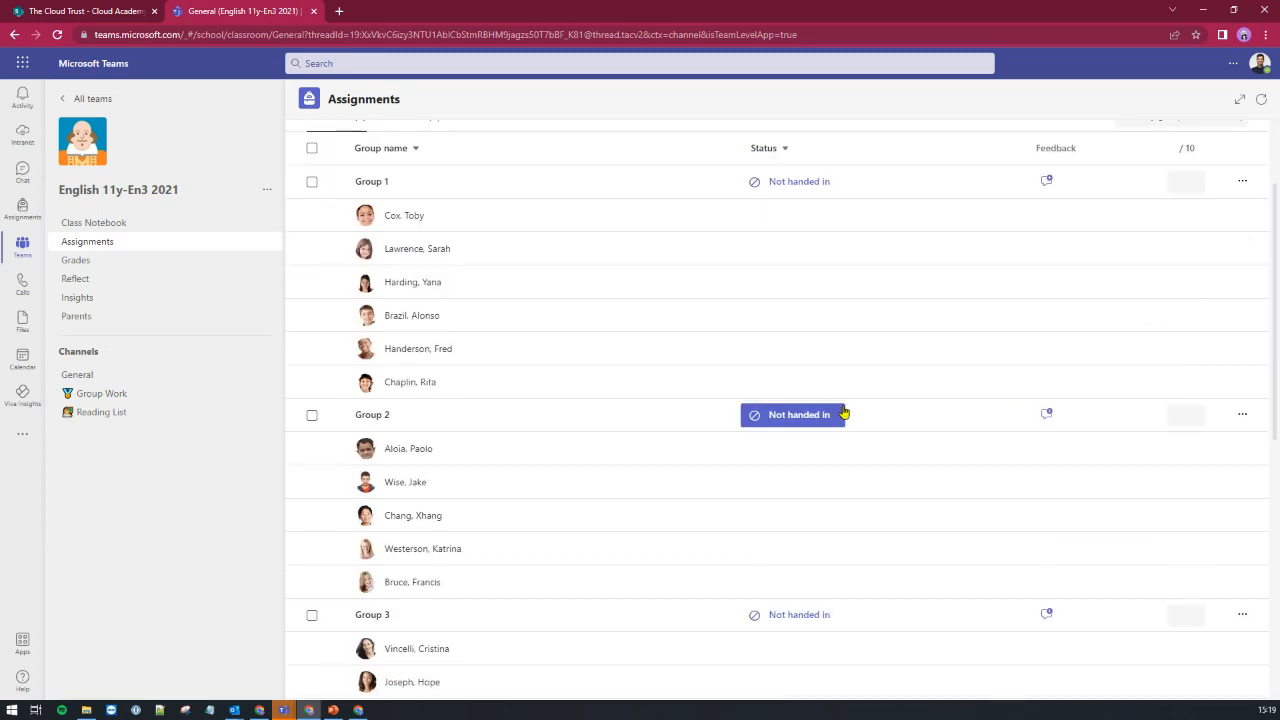
{"action": "scroll", "coordinate": [766, 374], "scroll_direction": "down", "scroll_amount": 1}
{"action": "scroll", "coordinate": [529, 246], "scroll_direction": "up", "scroll_amount": 2}
{"action": "scroll", "coordinate": [532, 247], "scroll_direction": "down", "scroll_amount": 2}
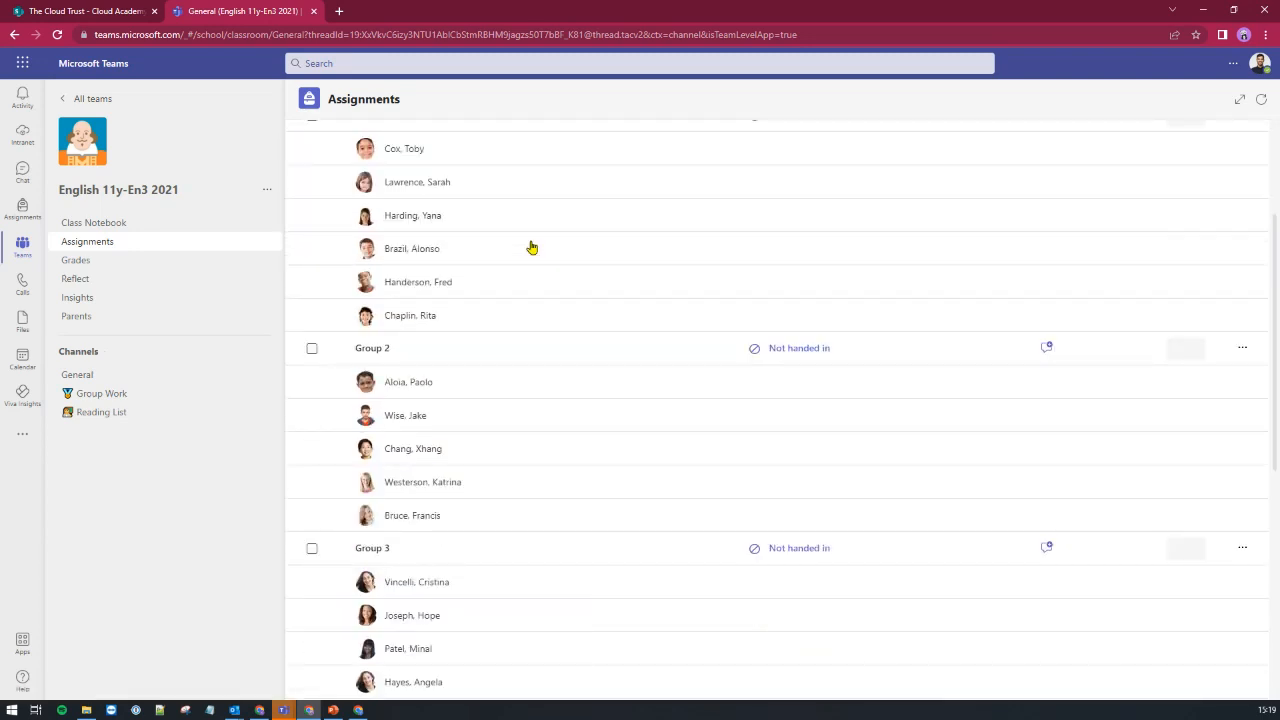
{"action": "scroll", "coordinate": [530, 248], "scroll_direction": "down", "scroll_amount": 5}
{"action": "scroll", "coordinate": [525, 250], "scroll_direction": "up", "scroll_amount": 3}
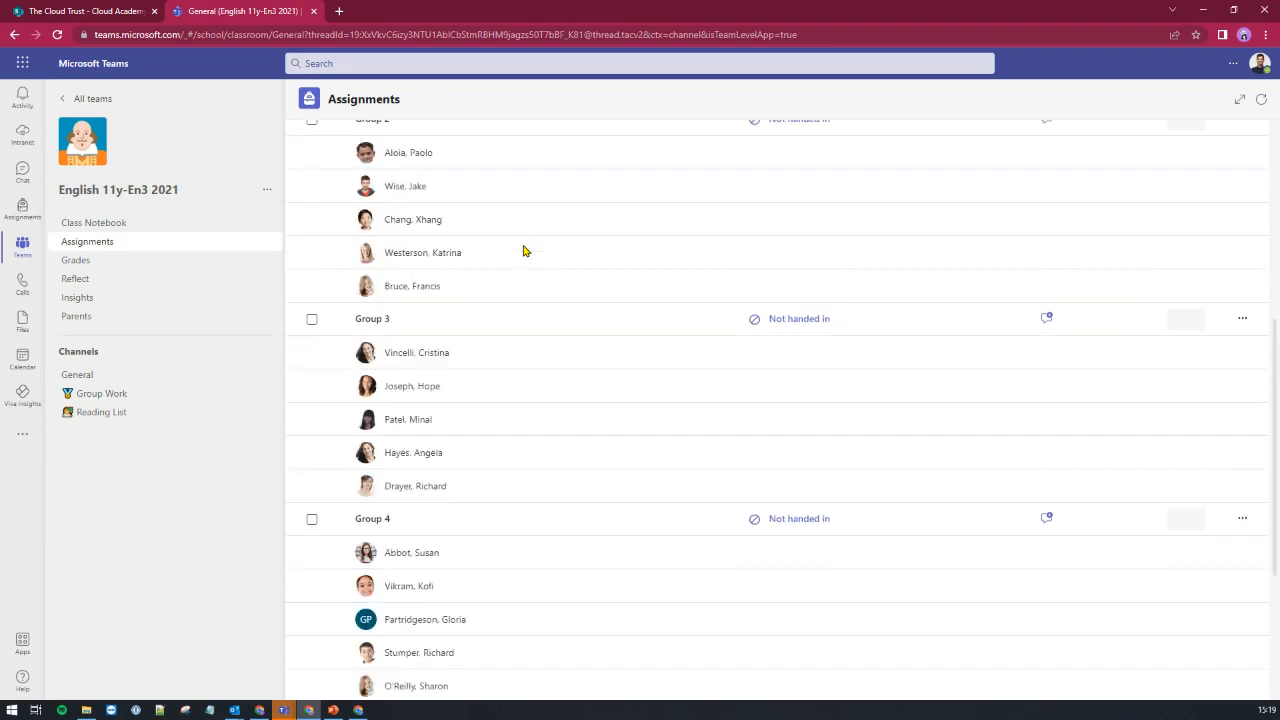
{"action": "scroll", "coordinate": [522, 250], "scroll_direction": "up", "scroll_amount": 5}
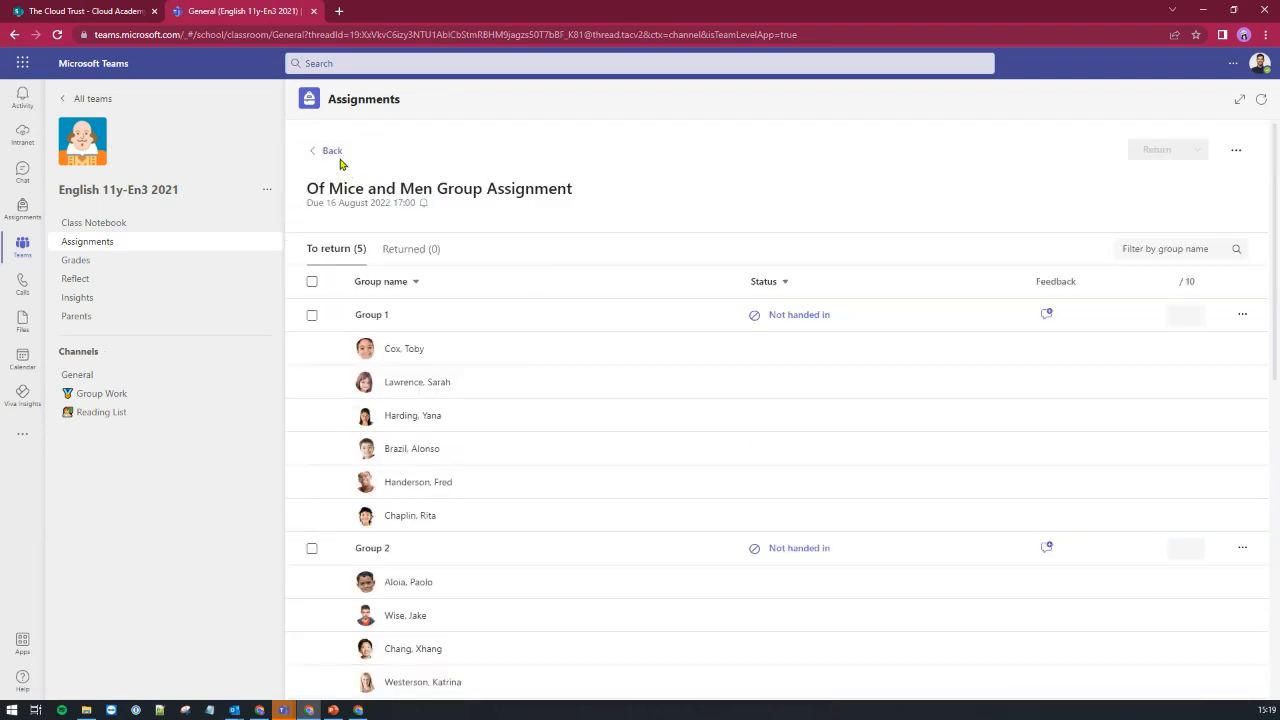
{"action": "left_click", "coordinate": [333, 151]}
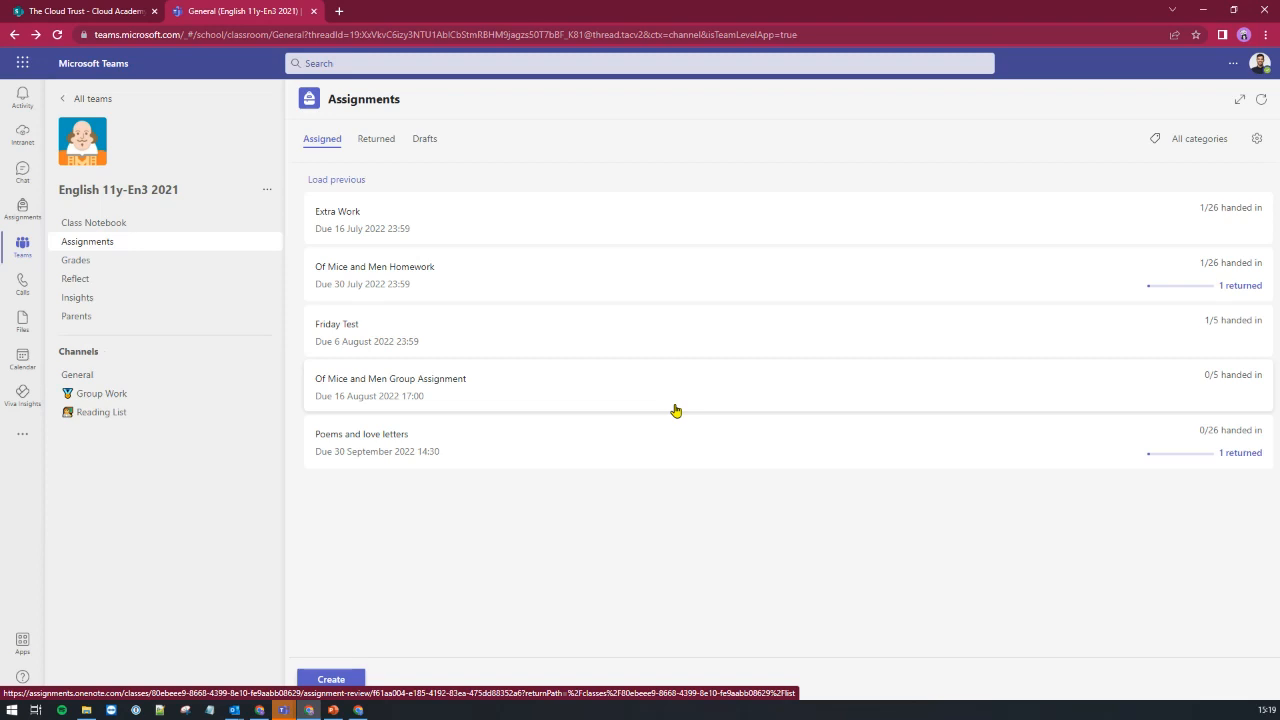
- Switch to the student's Teams window and open the Of Mice and Men Group Assignment from the English 11y-En3 2021 class's assignments
{"action": "left_click", "coordinate": [358, 710]}
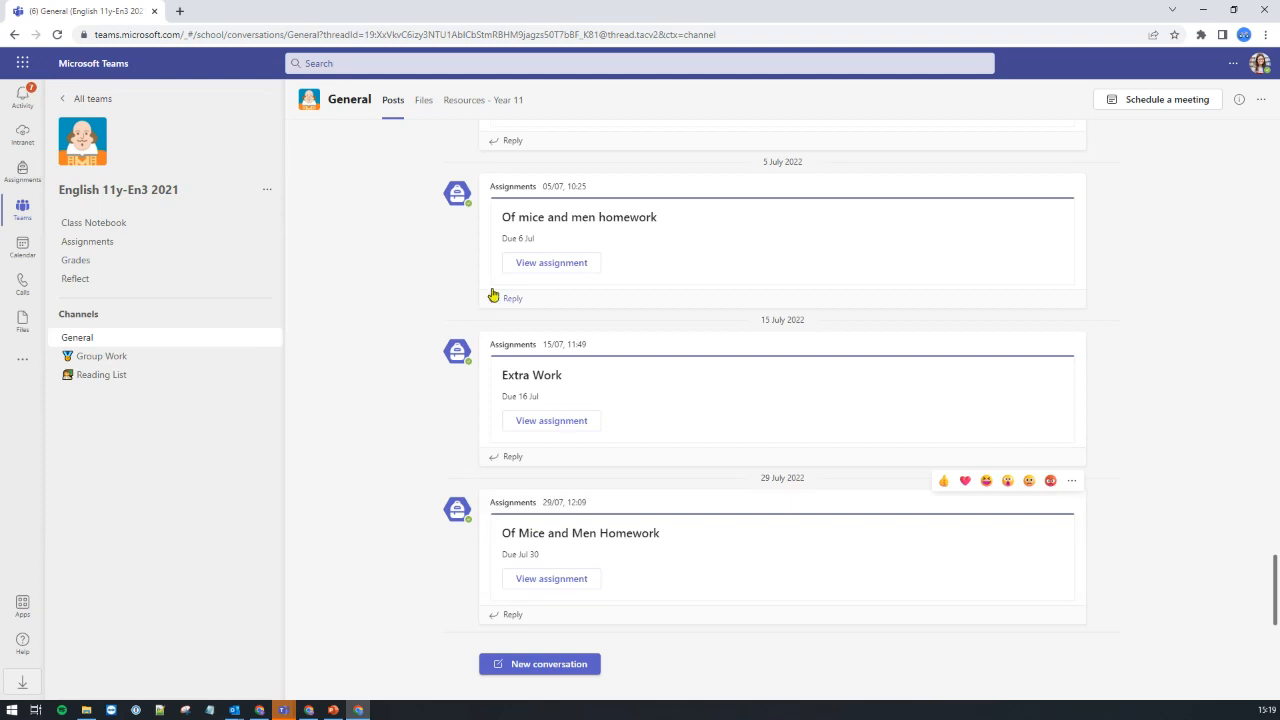
{"action": "left_click", "coordinate": [113, 199]}
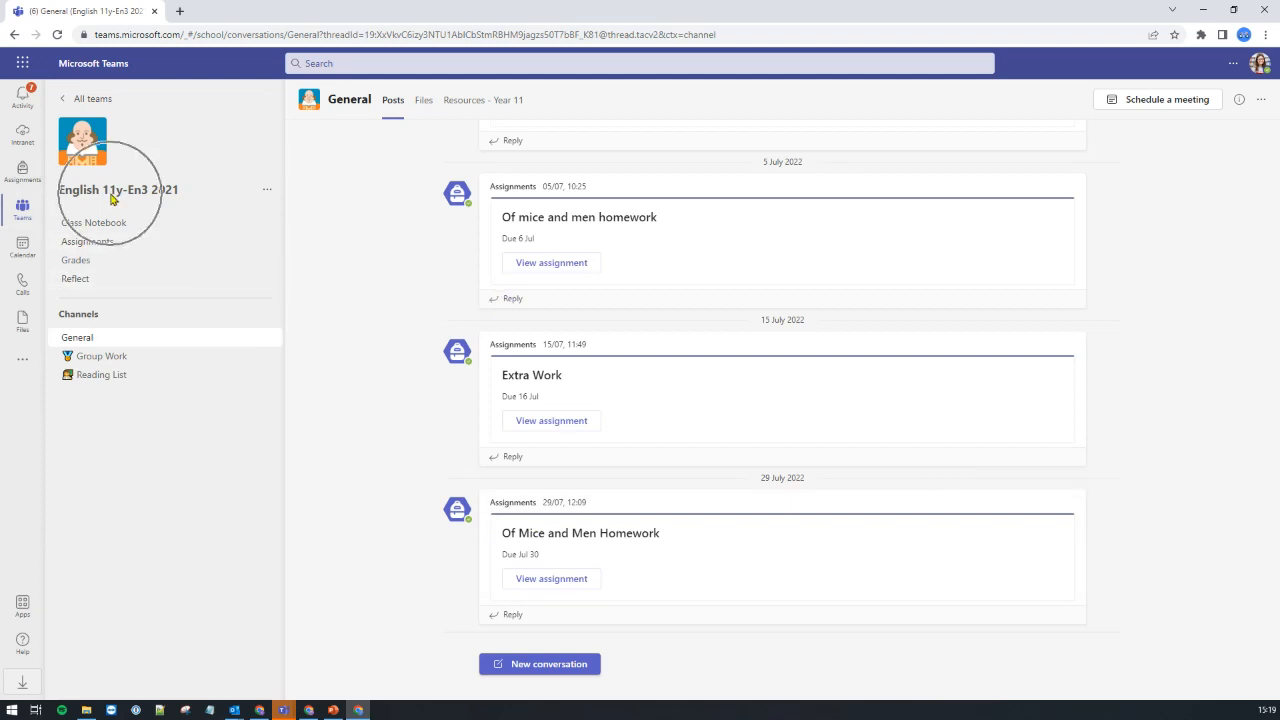
{"action": "left_click", "coordinate": [93, 245]}
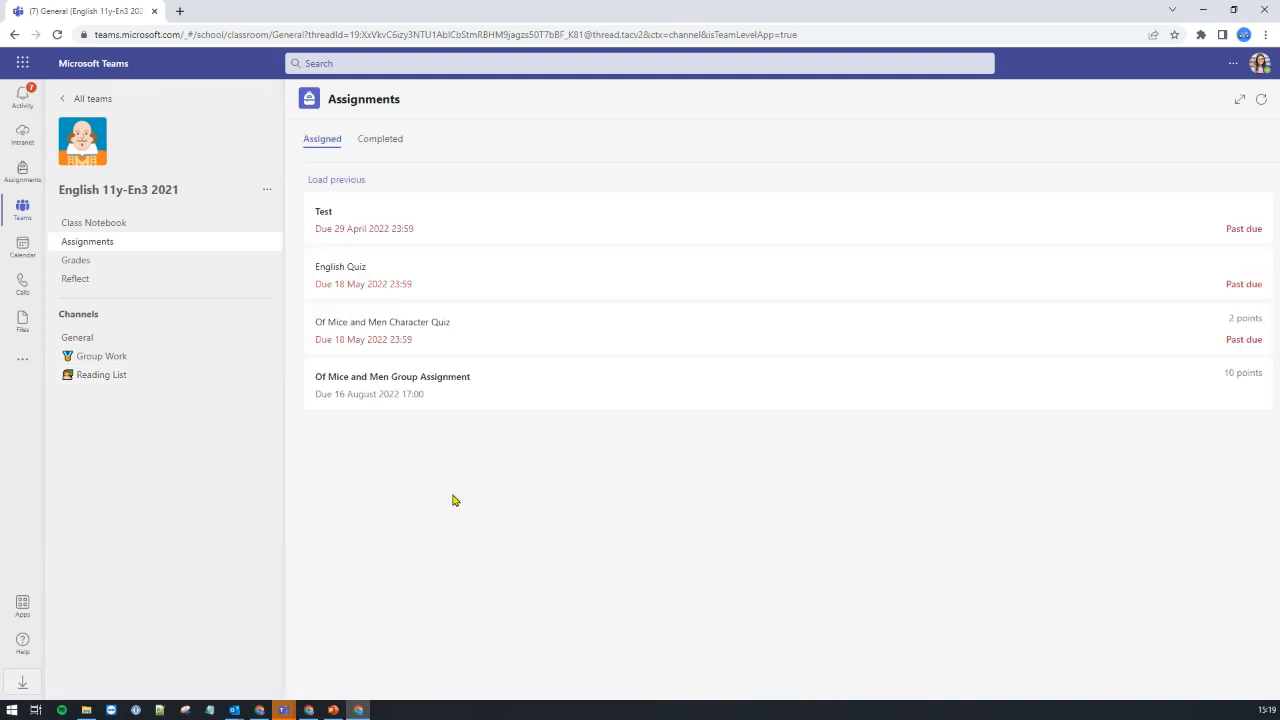
{"action": "left_click", "coordinate": [549, 396]}
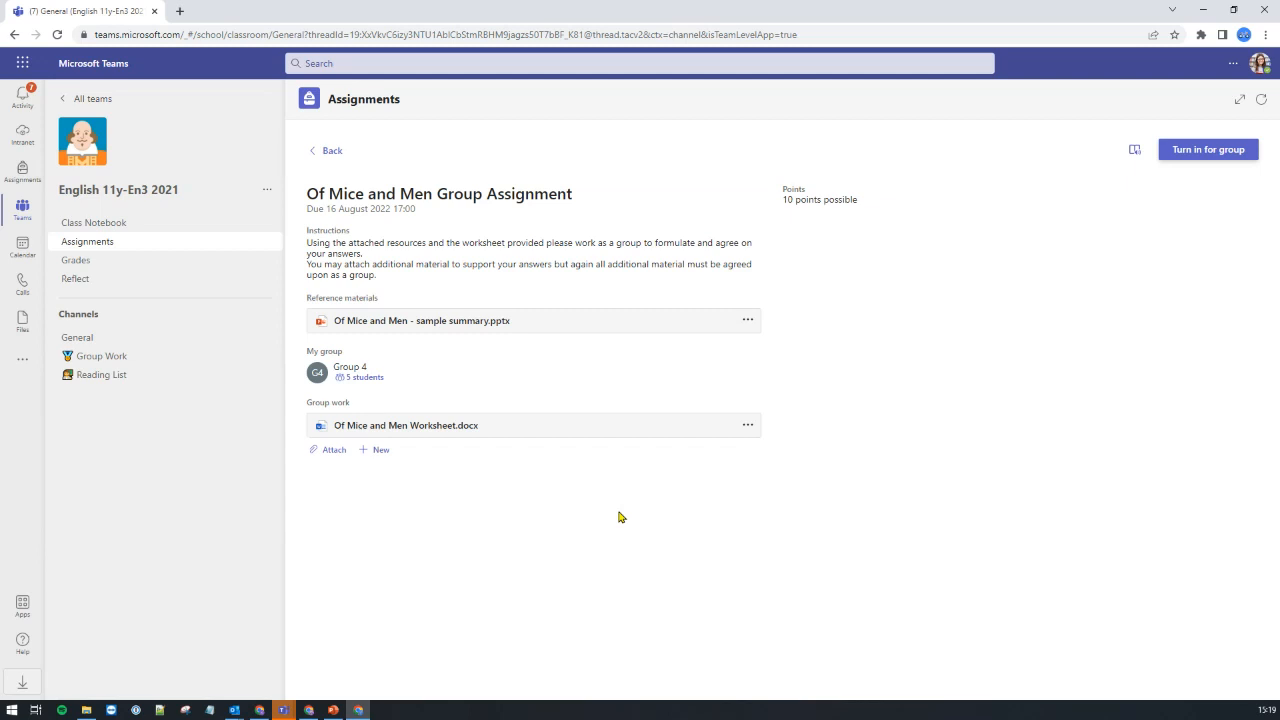
- Check the assignment's due date and the list of students in the student's own group
{"action": "left_click", "coordinate": [339, 211]}
{"action": "left_click", "coordinate": [357, 383]}
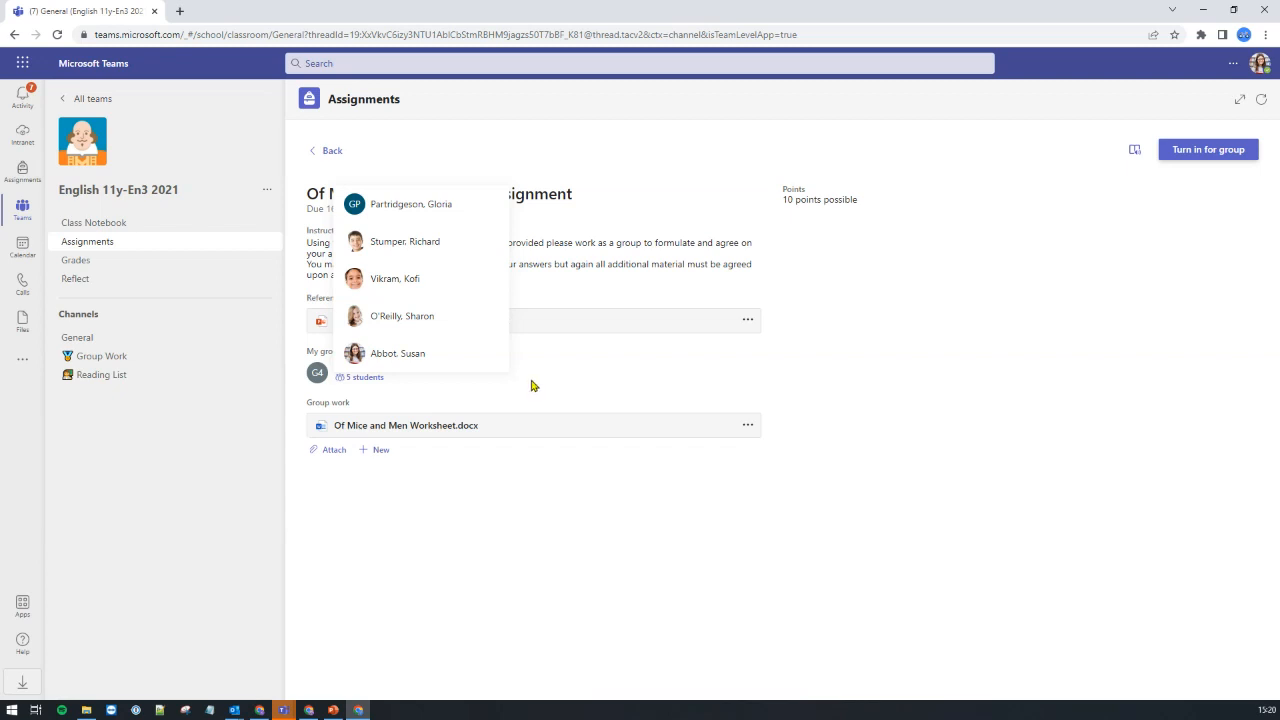
{"action": "left_click", "coordinate": [571, 384]}
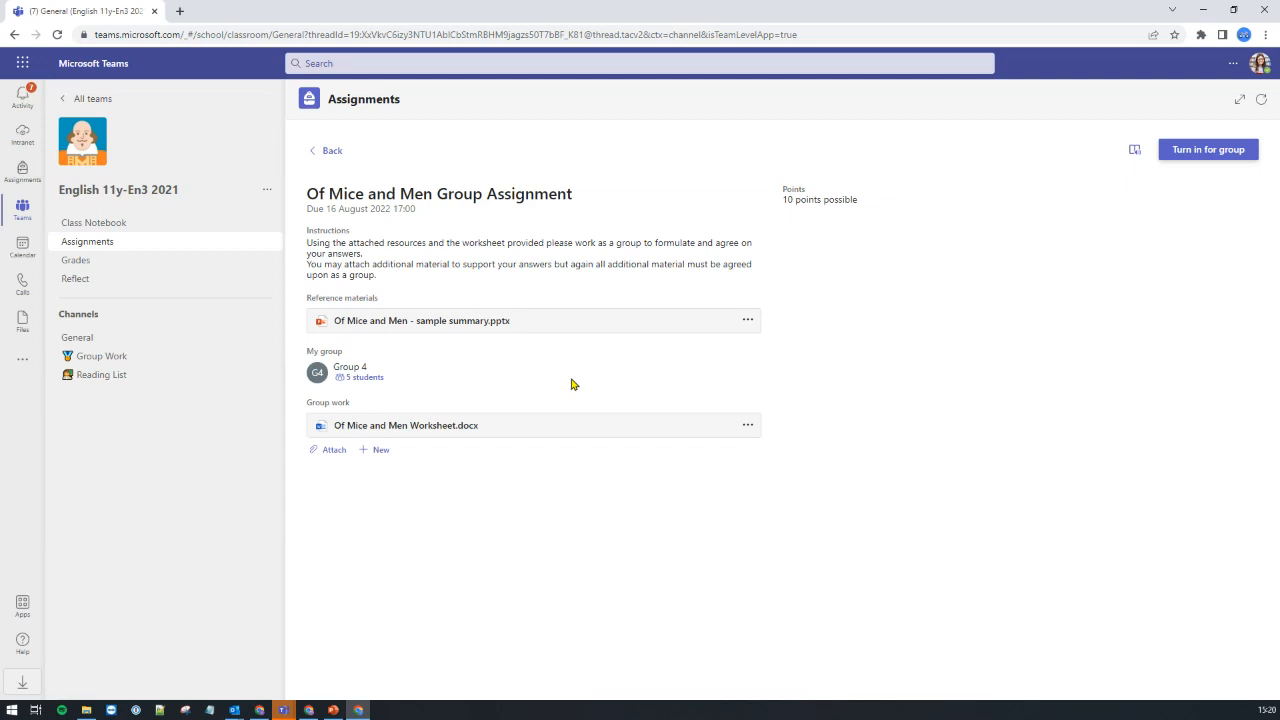
- Open the Of Mice and Men Worksheet from the group work and answer the favourite place question with "Hull. CDB comes from there"
{"action": "left_click", "coordinate": [434, 429]}
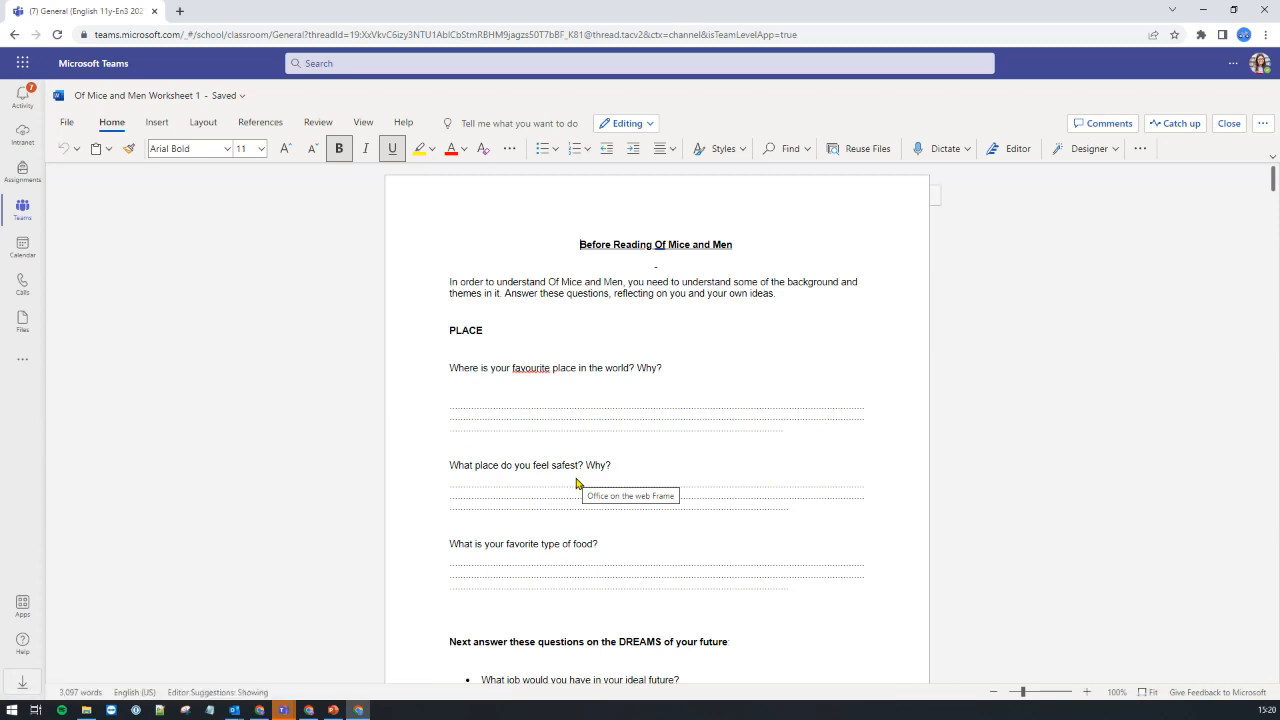
{"action": "left_click", "coordinate": [609, 404]}
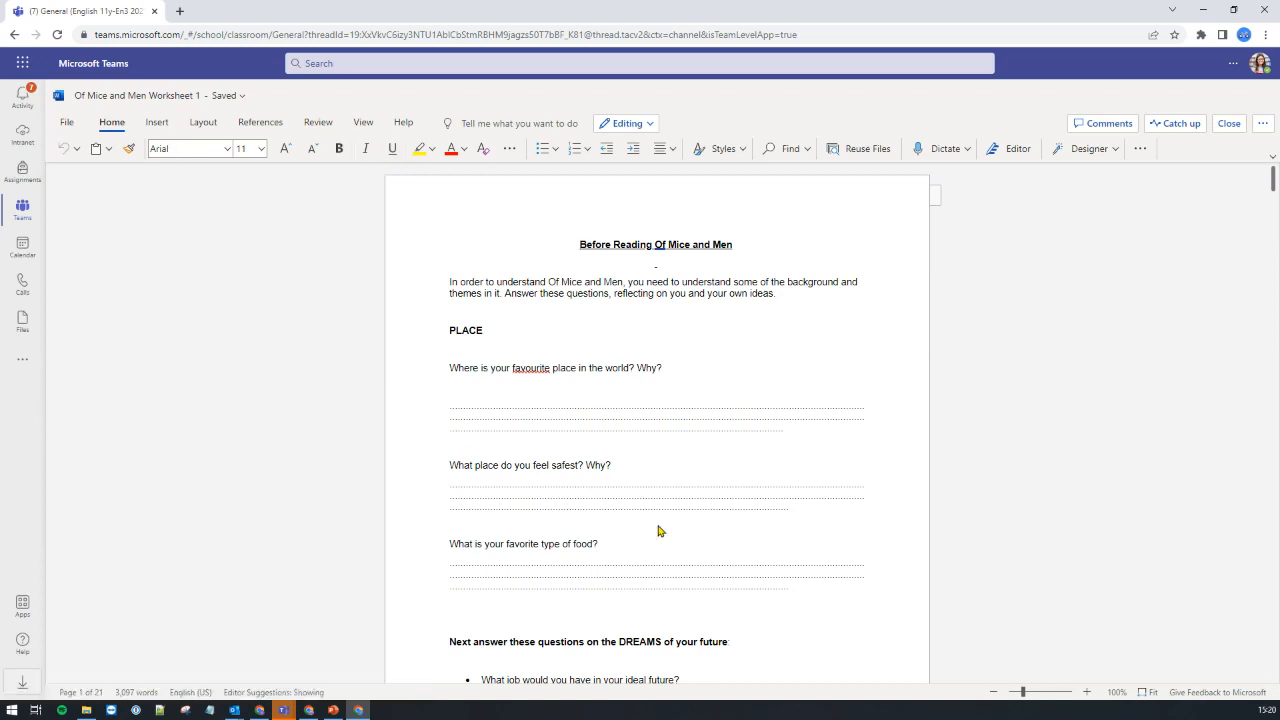
{"action": "type", "text": "Hull."}
{"action": "key", "text": "Return"}
{"action": "type", "text": "CDE"}
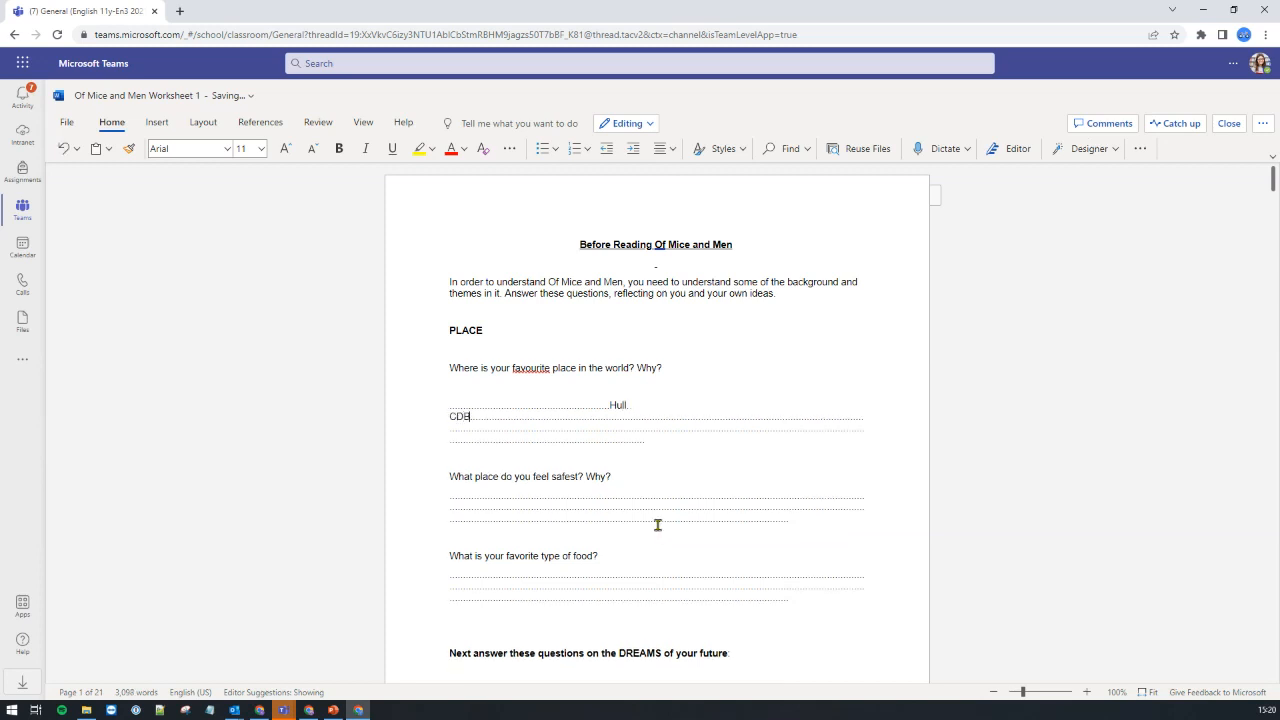
{"action": "key", "text": "BackSpace"}
{"action": "type", "text": "B comes ff"}
{"action": "key", "text": "BackSpace"}
{"action": "type", "text": "rom there"}
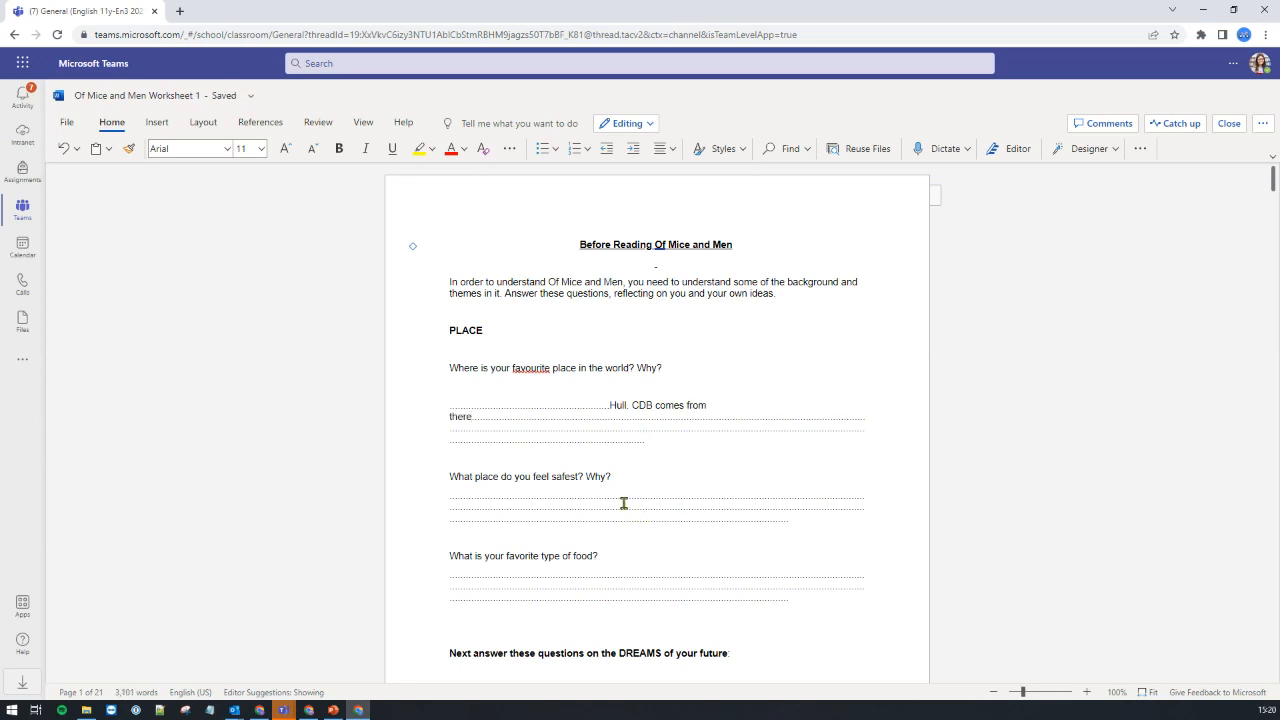
- Answer the worksheet's safest place question with "at home" and close the document
{"action": "left_click", "coordinate": [624, 503]}
{"action": "type", "text": "at home"}
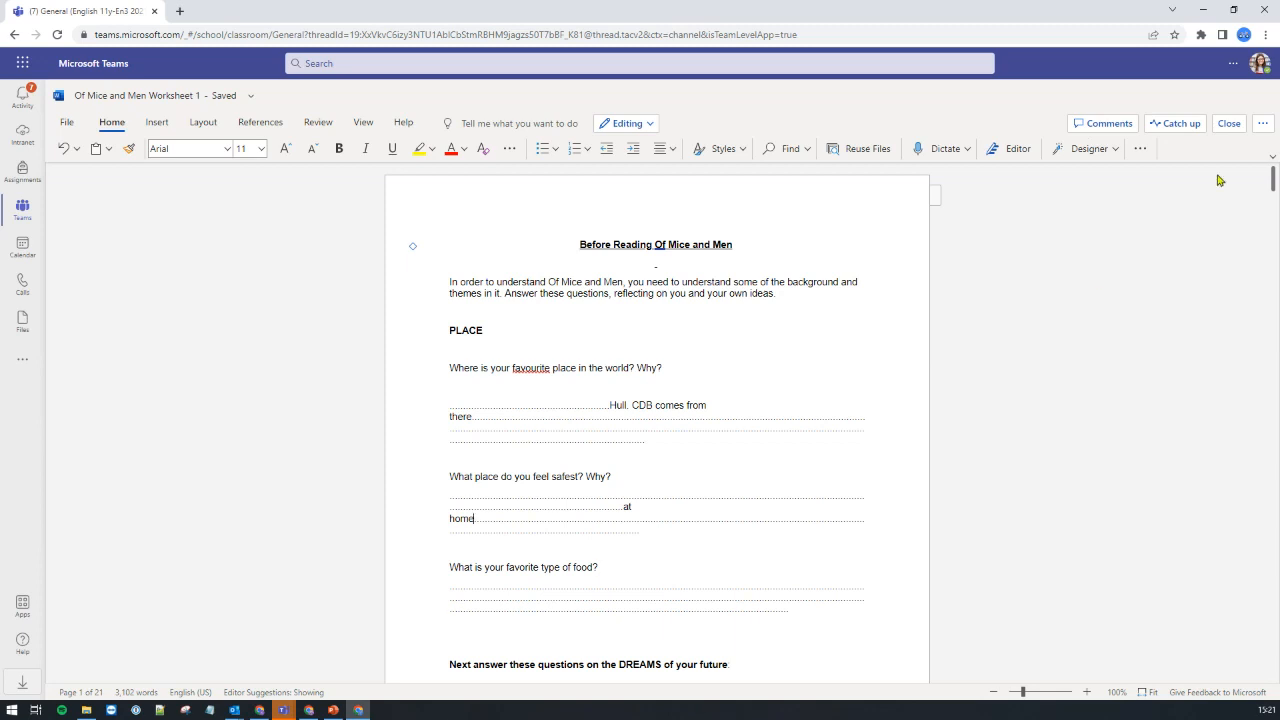
{"action": "left_click", "coordinate": [1229, 123]}
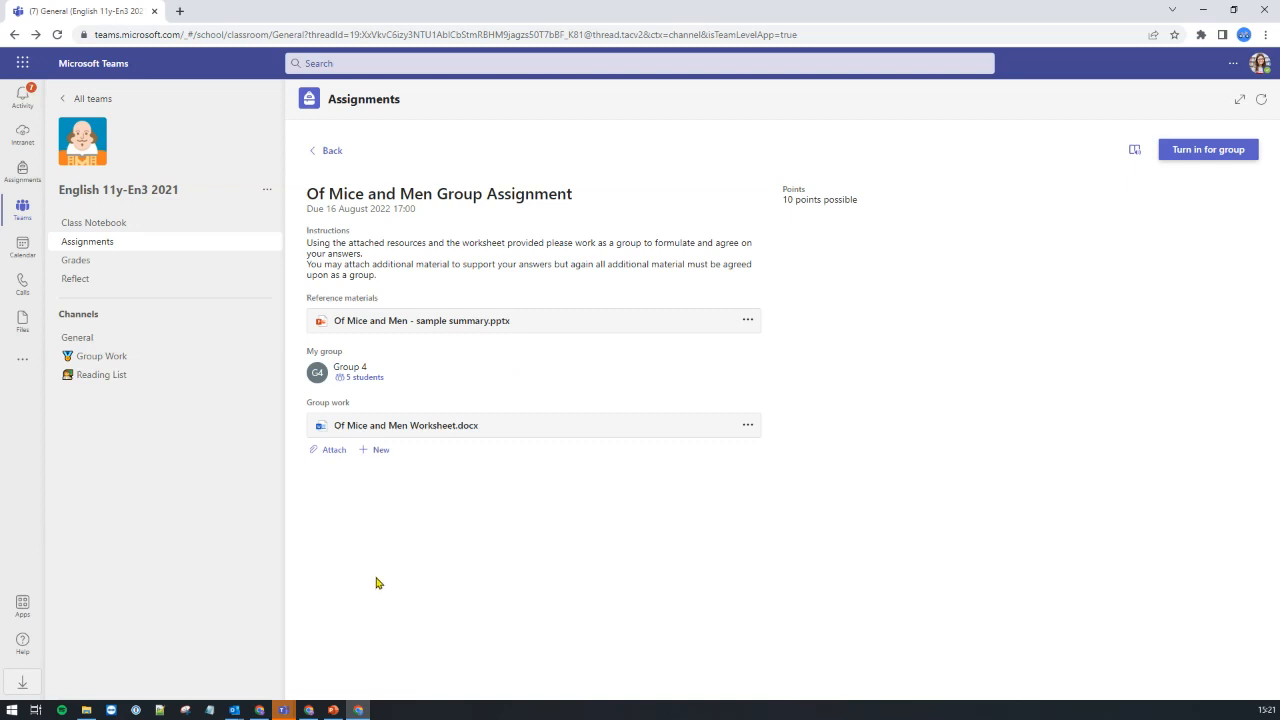
- Attach Picture2 from the device's Pictures folder to the group work
{"action": "left_click", "coordinate": [334, 449]}
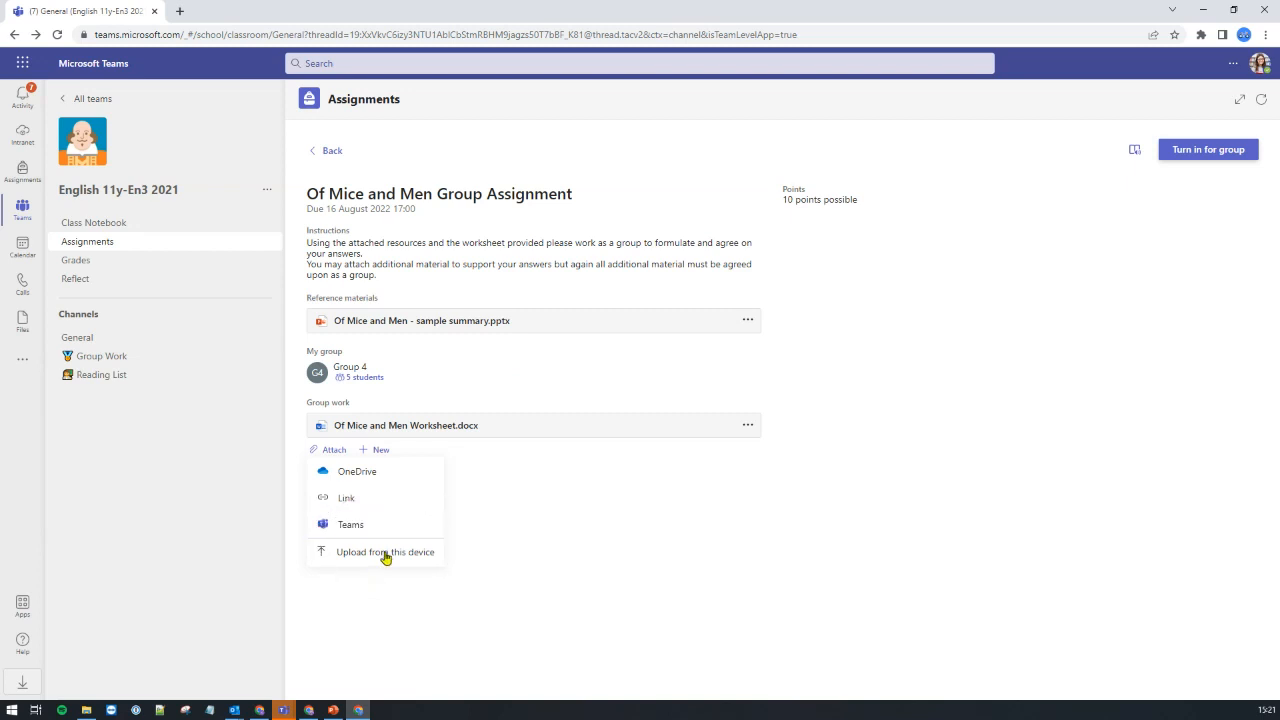
{"action": "left_click", "coordinate": [386, 555]}
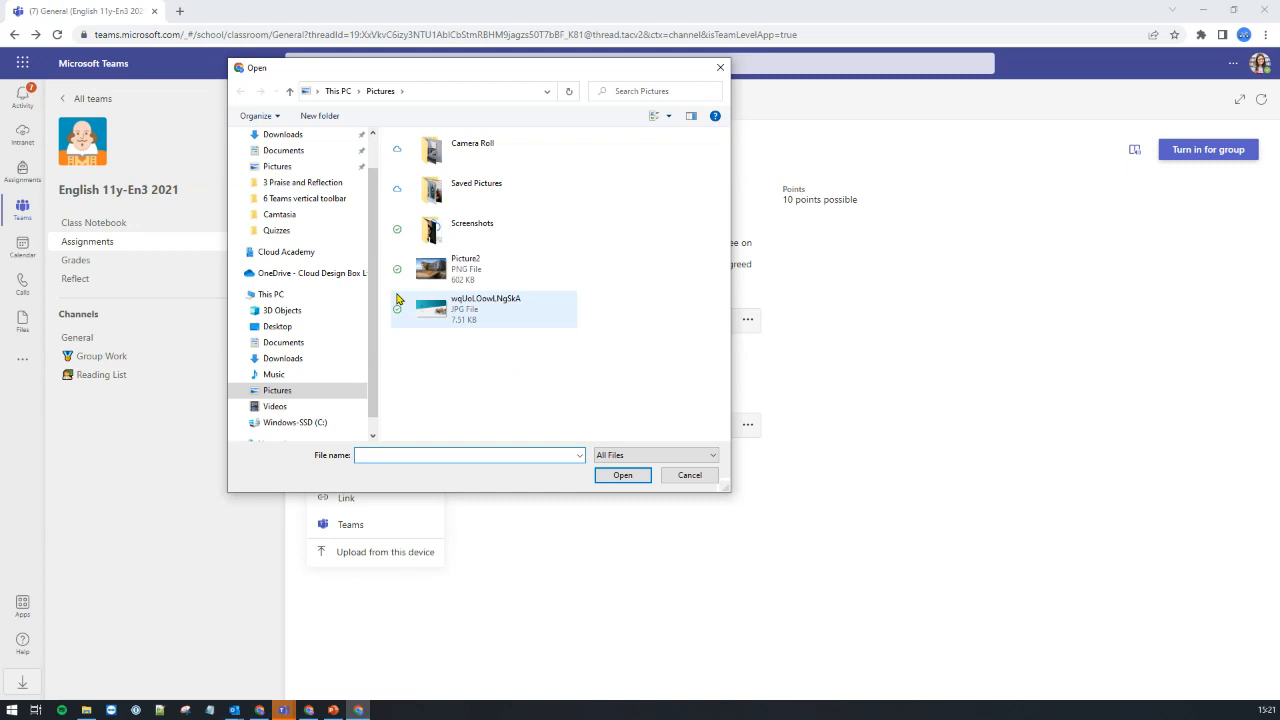
{"action": "left_click", "coordinate": [481, 273]}
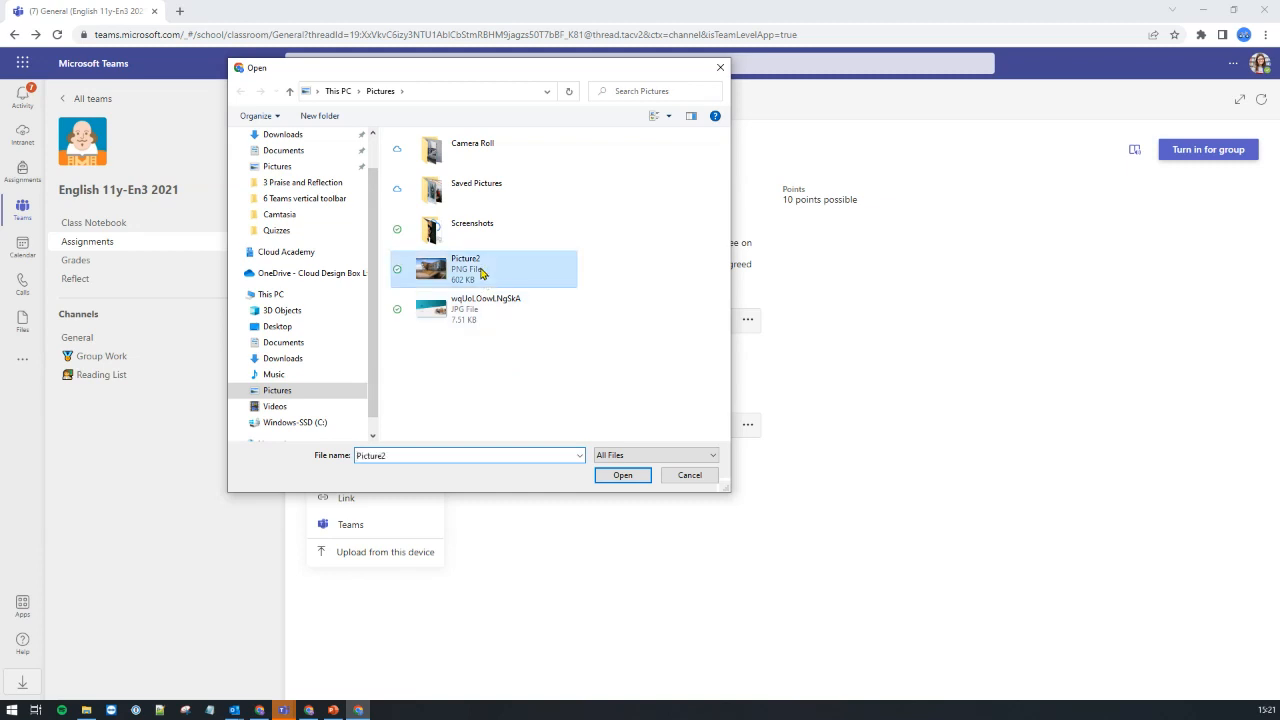
{"action": "left_click", "coordinate": [620, 476]}
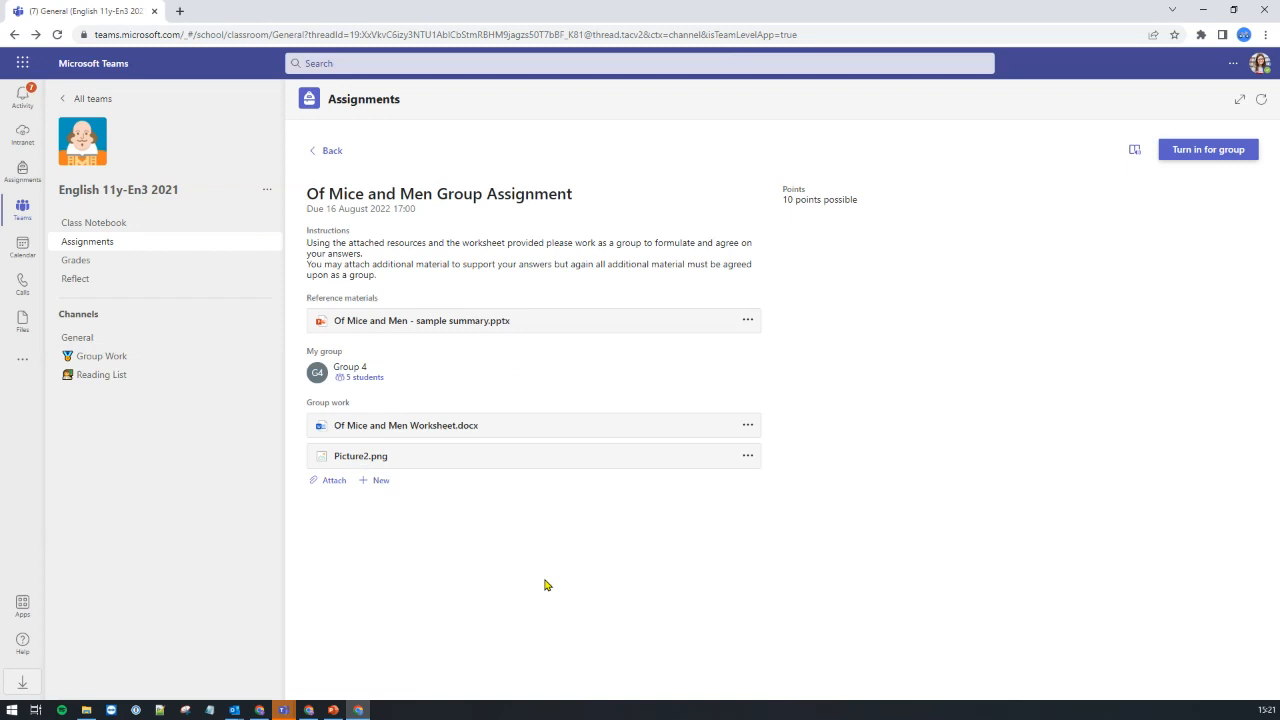
- Look through the file types that can be newly created for the group work, and close the choices without adding one
{"action": "left_click", "coordinate": [372, 484]}
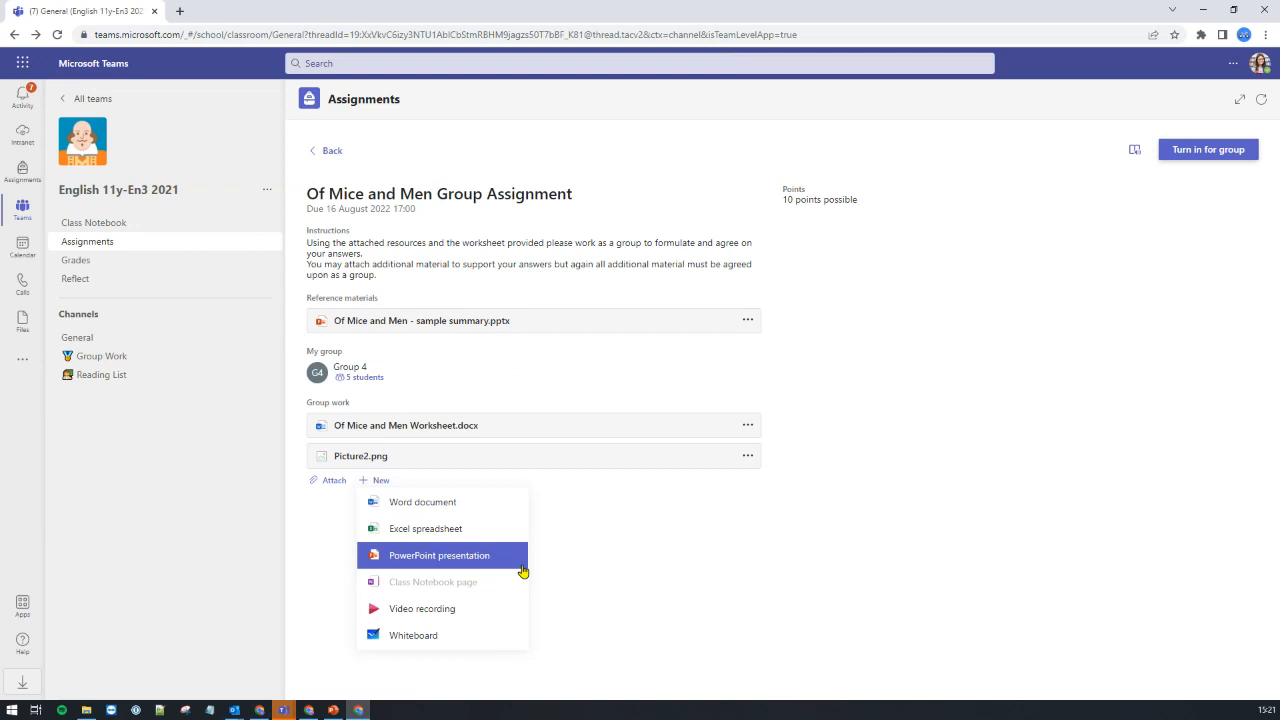
{"action": "left_click", "coordinate": [426, 588]}
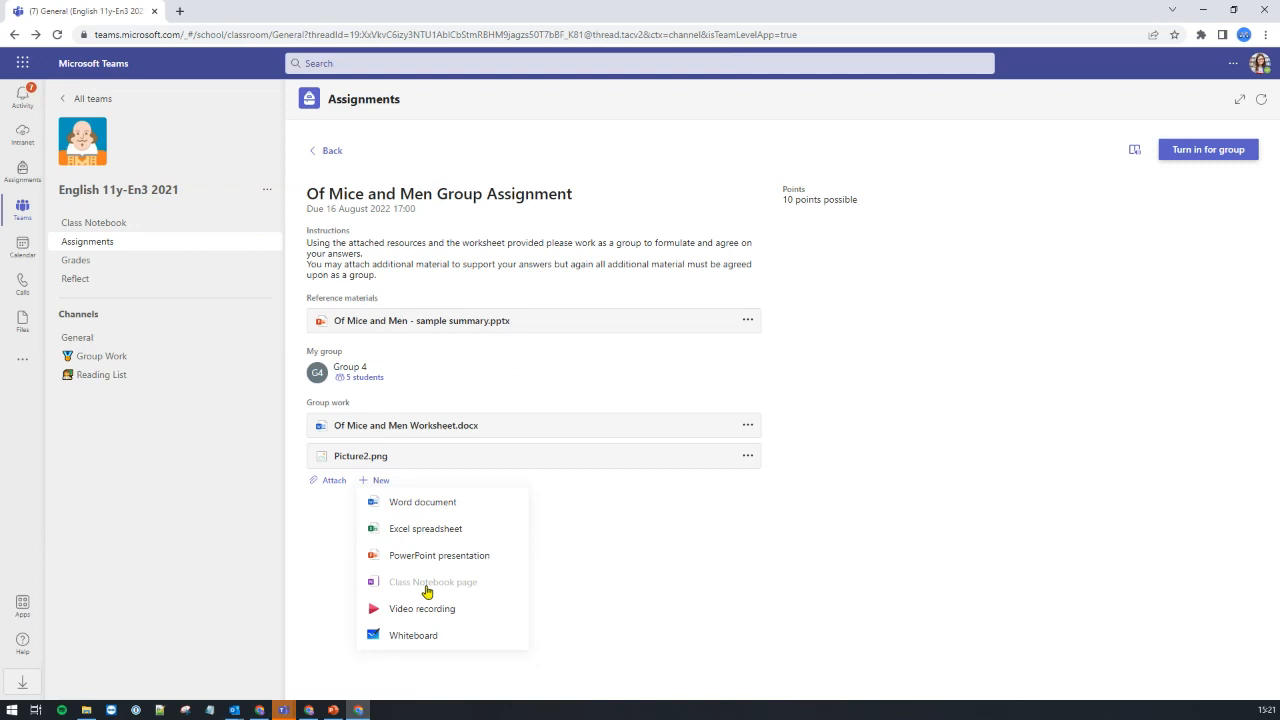
{"action": "left_click", "coordinate": [416, 618]}
{"action": "left_click", "coordinate": [697, 580]}
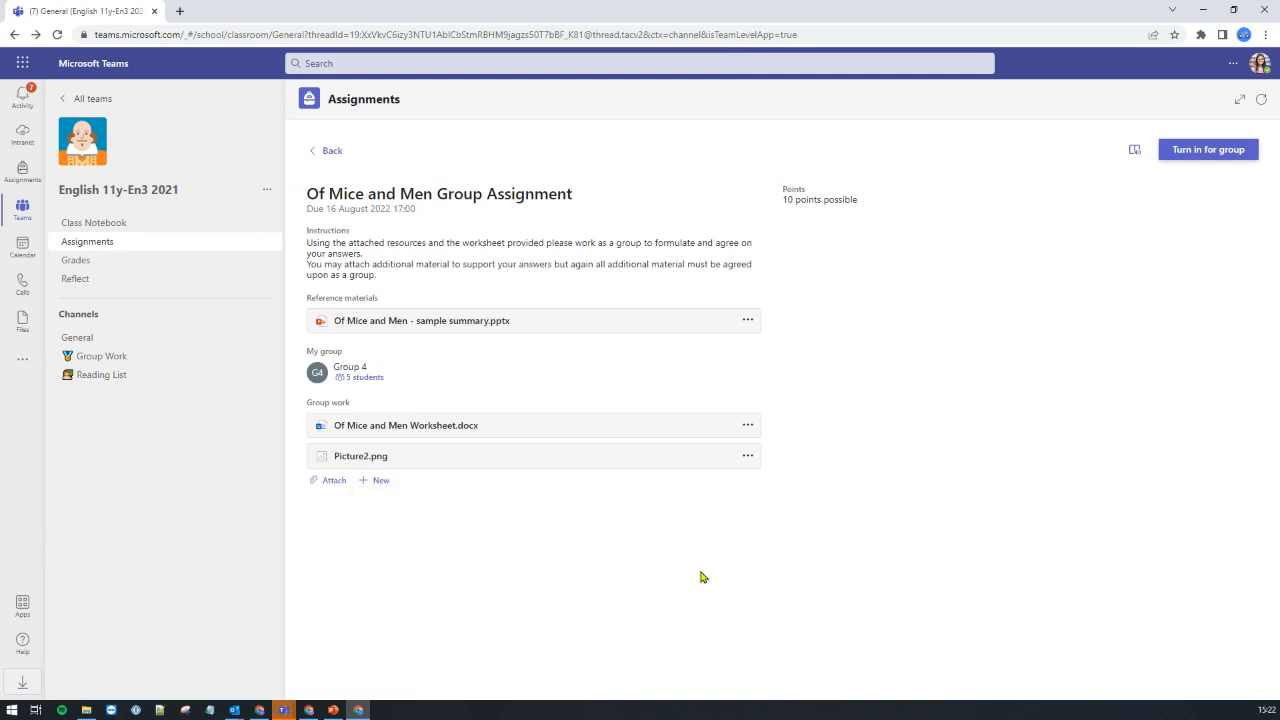
- Review the possible points and the group's members, and turn in the assignment for the group
{"action": "left_click", "coordinate": [815, 204]}
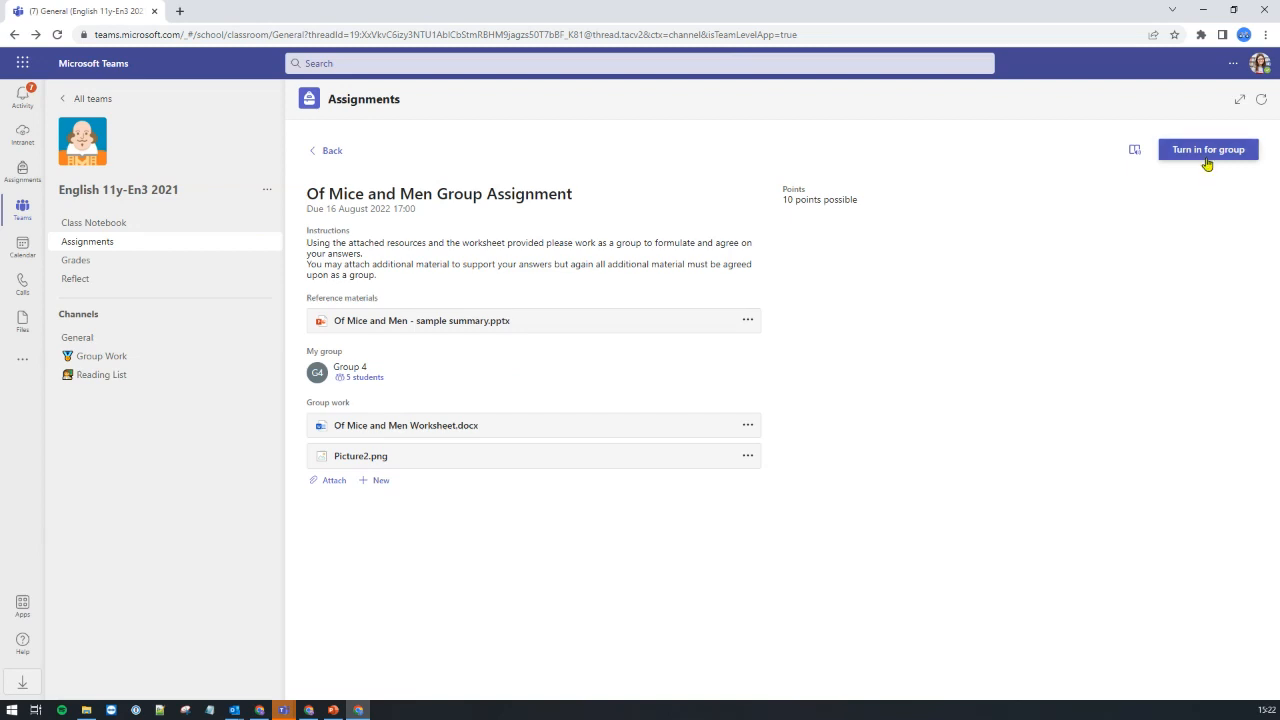
{"action": "left_click", "coordinate": [350, 376]}
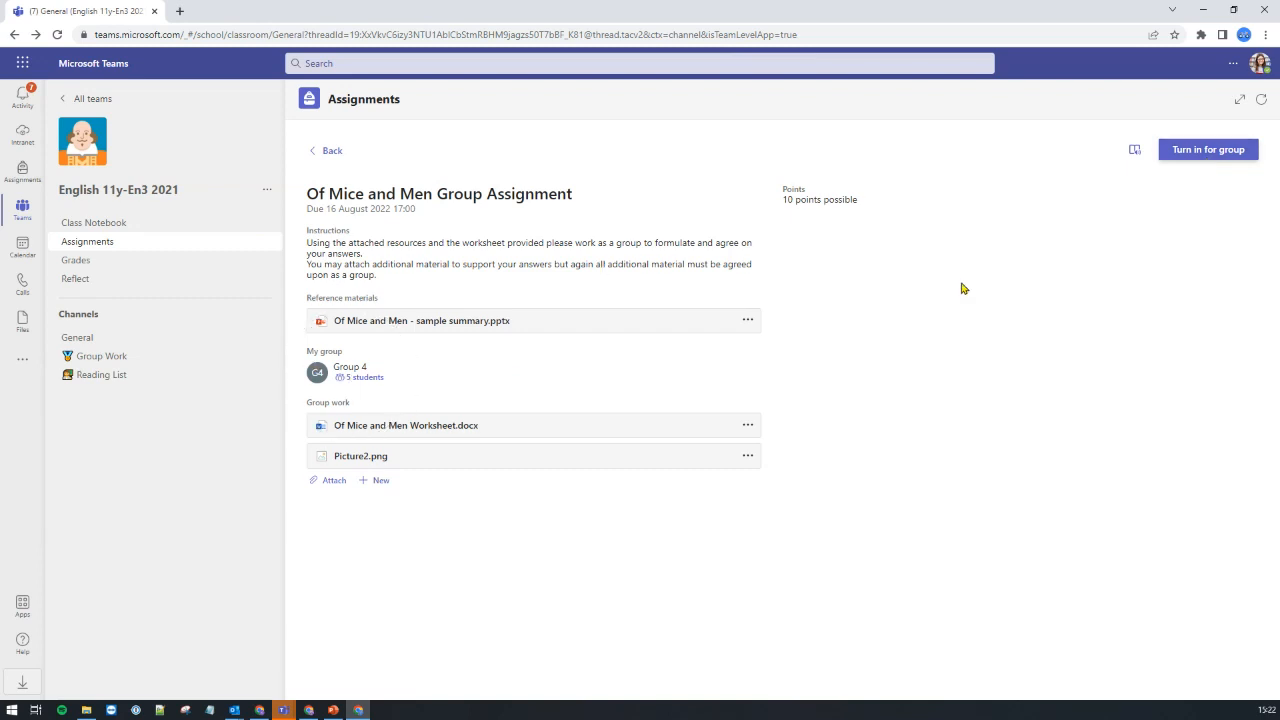
{"action": "left_click", "coordinate": [1198, 156]}
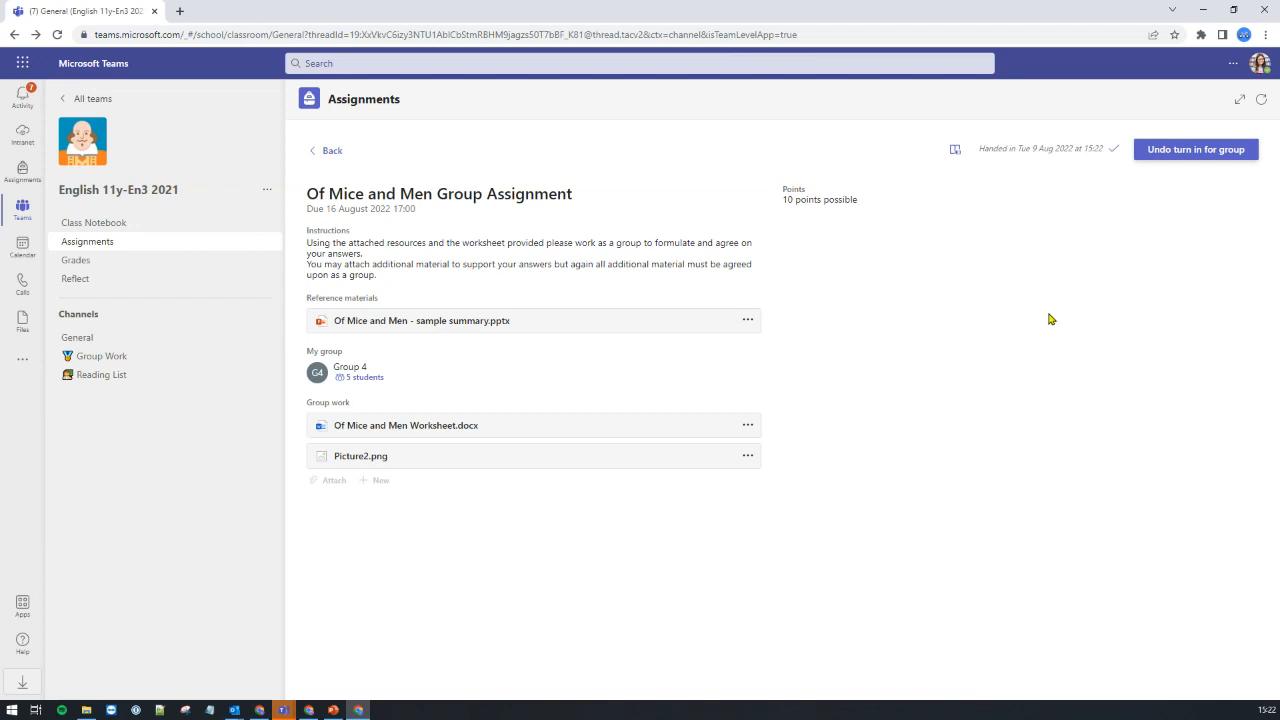
- Go back to the student's assignments list, look for the group assignment among the completed ones, and return to the assigned ones
{"action": "left_click", "coordinate": [386, 437]}
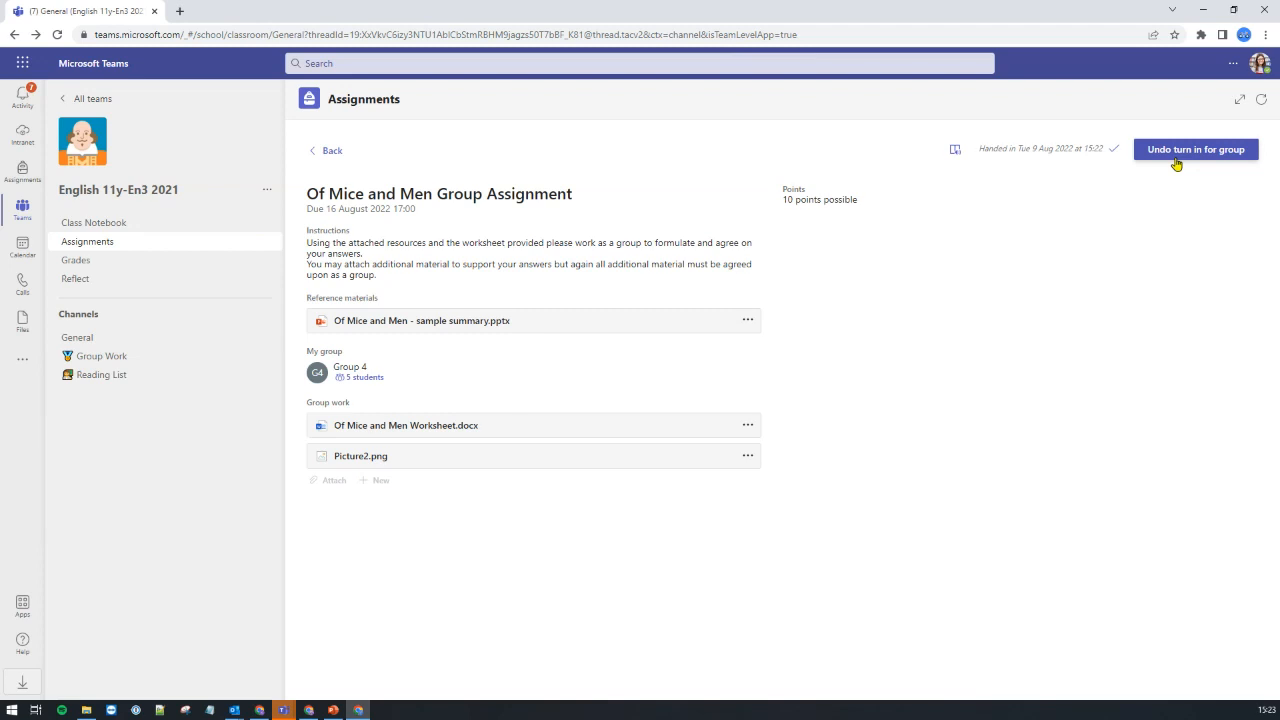
{"action": "left_click", "coordinate": [325, 152]}
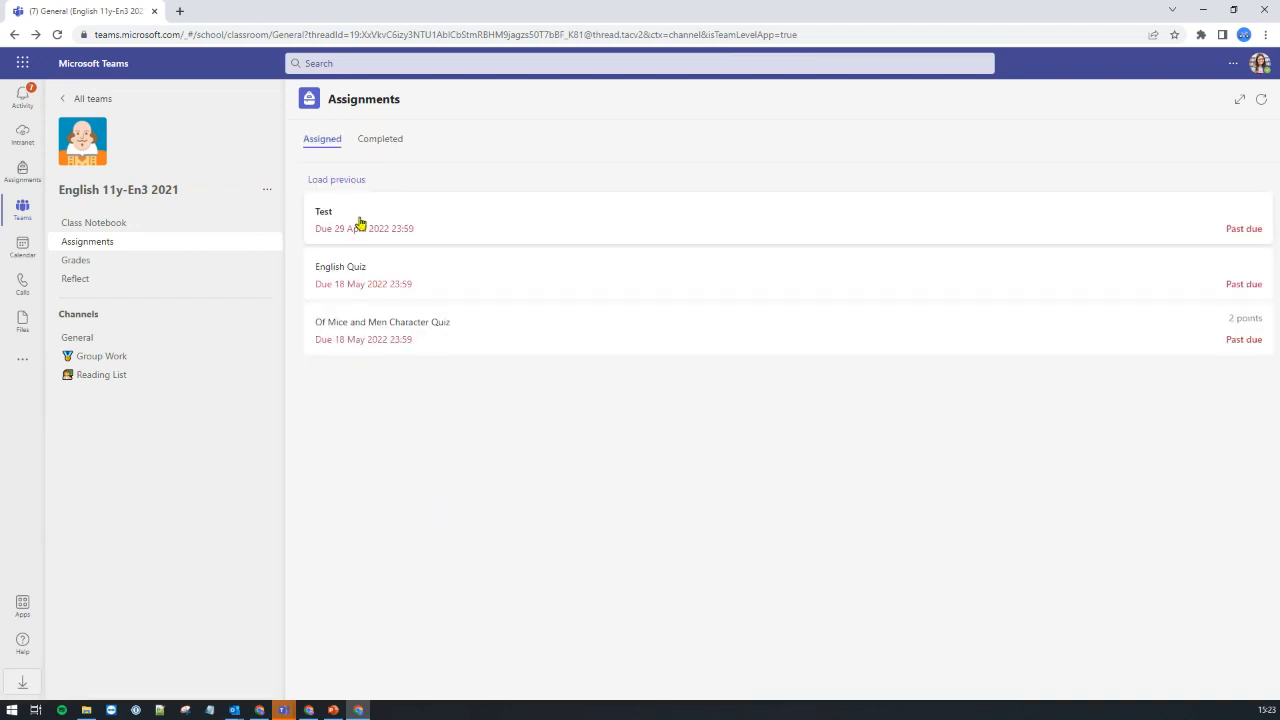
{"action": "left_click", "coordinate": [381, 149]}
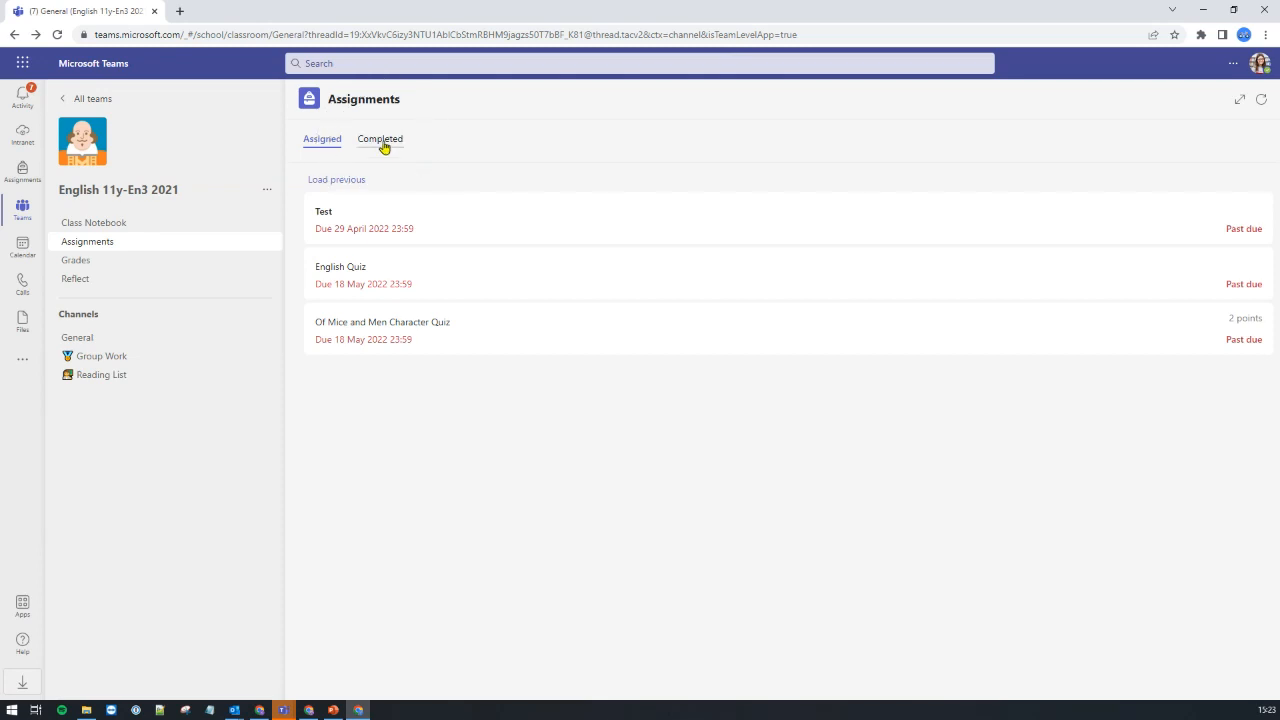
{"action": "left_click", "coordinate": [384, 146]}
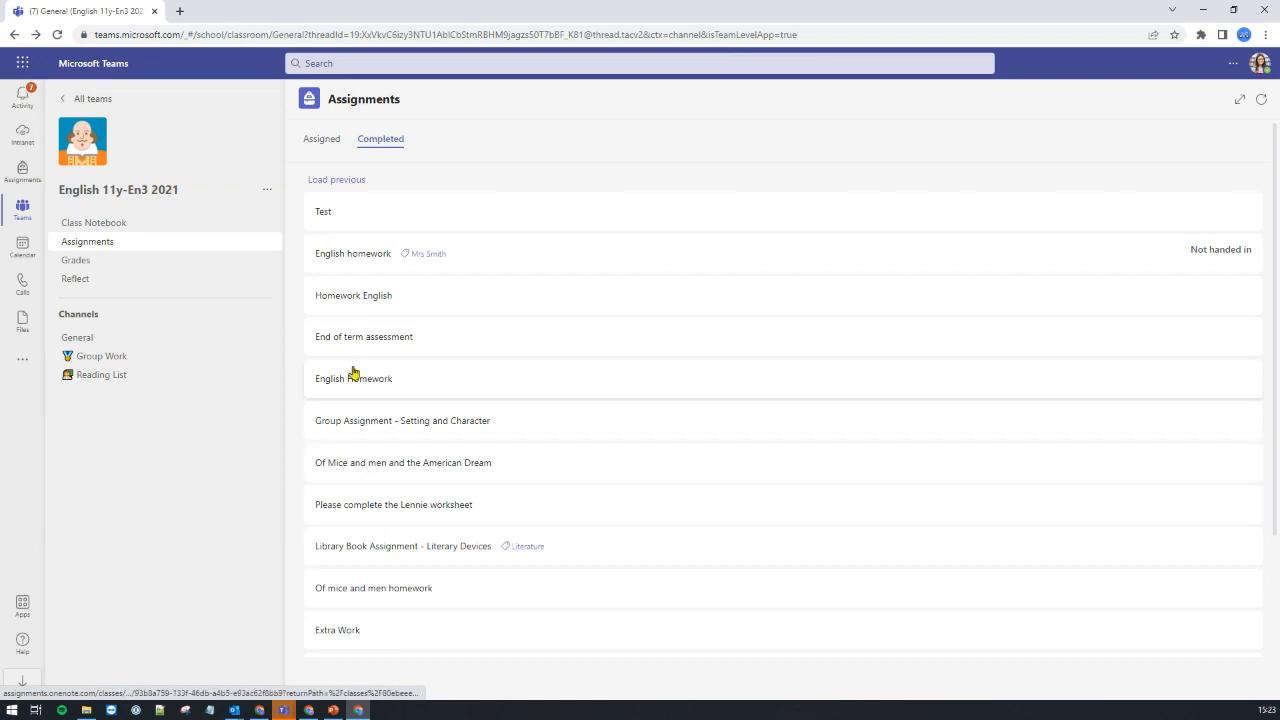
{"action": "scroll", "coordinate": [353, 366], "scroll_direction": "down", "scroll_amount": 1}
{"action": "scroll", "coordinate": [353, 370], "scroll_direction": "down", "scroll_amount": 3}
{"action": "left_click", "coordinate": [426, 532]}
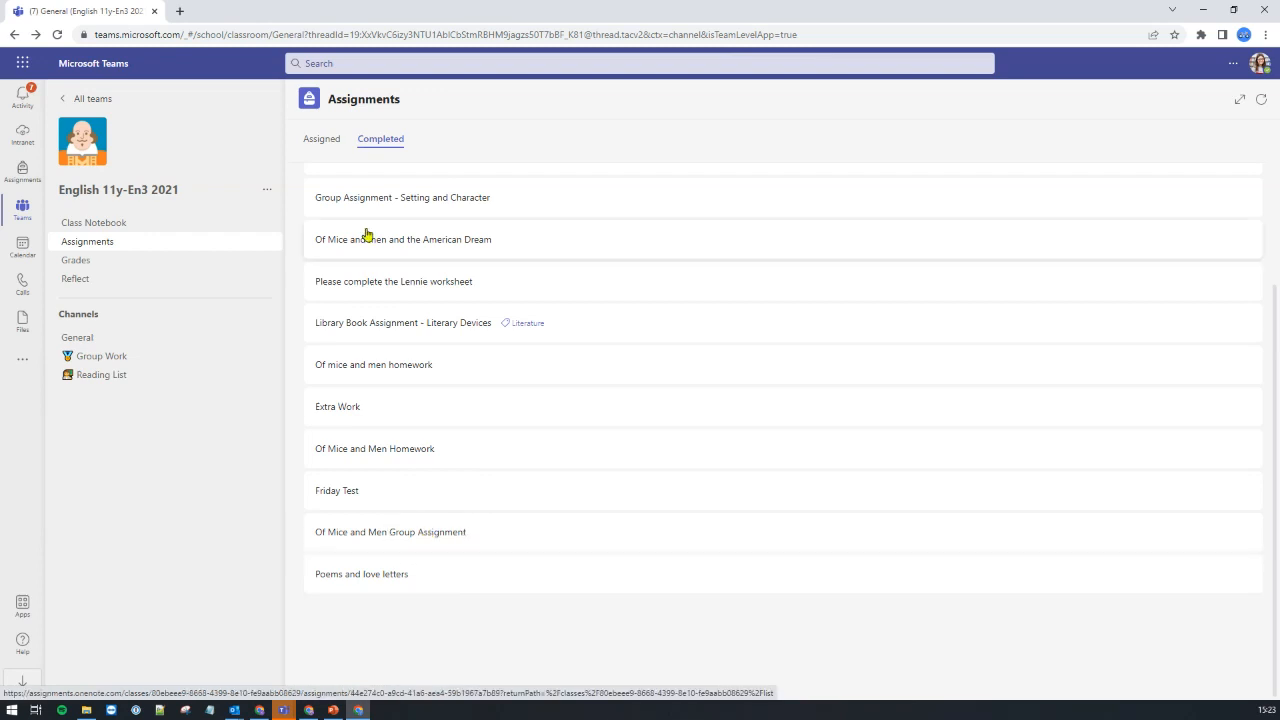
{"action": "left_click", "coordinate": [333, 145]}
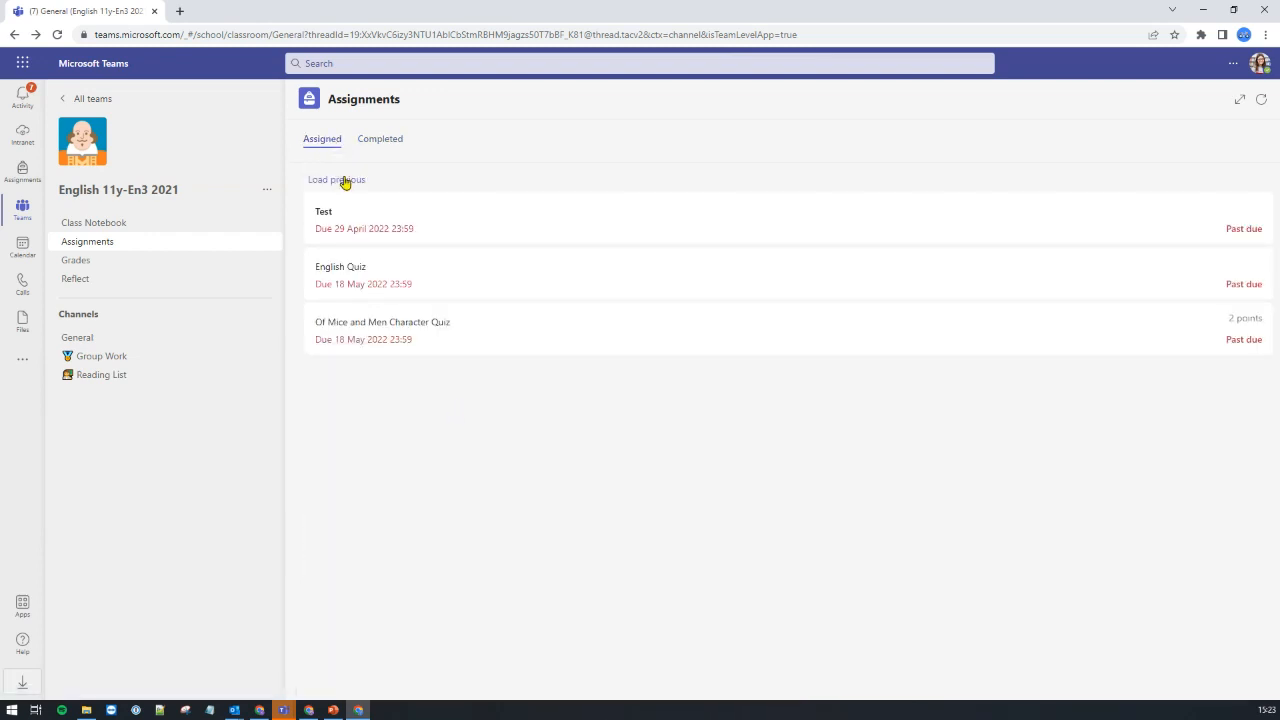
- Switch to the teacher's Teams window and reload the class's assignments list by way of the General channel
{"action": "left_click", "coordinate": [311, 713]}
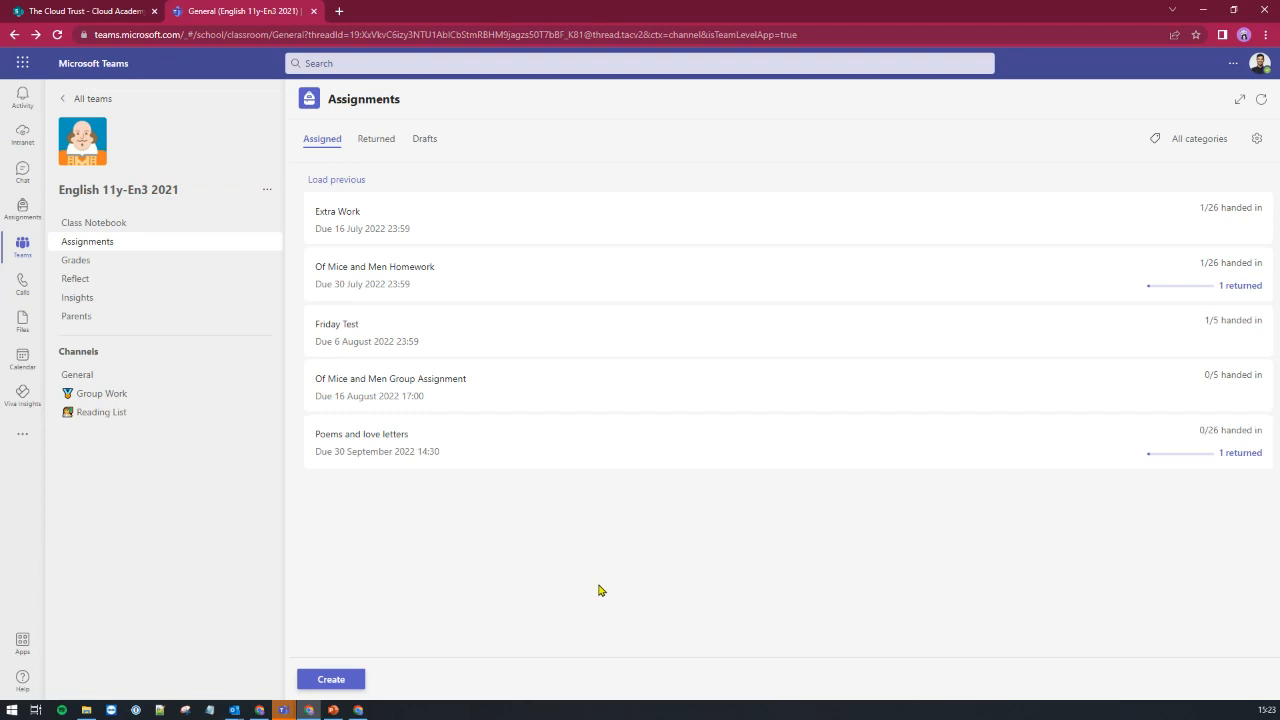
{"action": "left_click", "coordinate": [74, 377]}
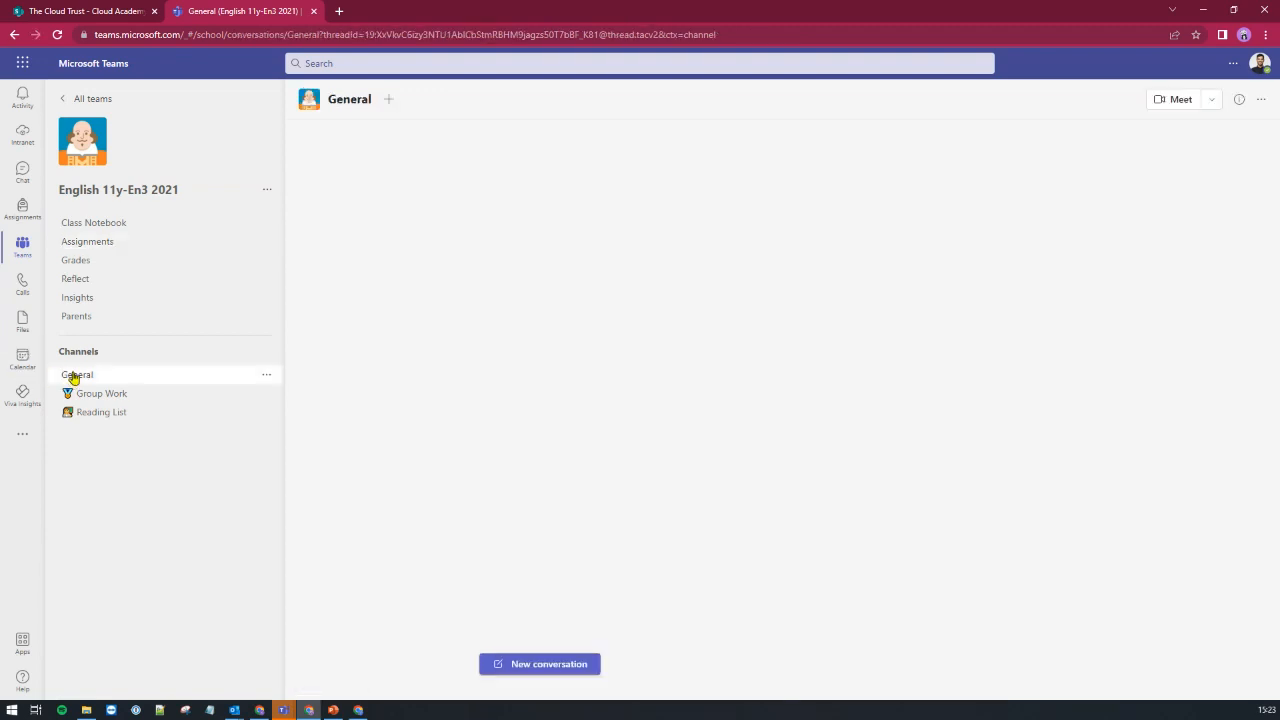
{"action": "left_click", "coordinate": [82, 242]}
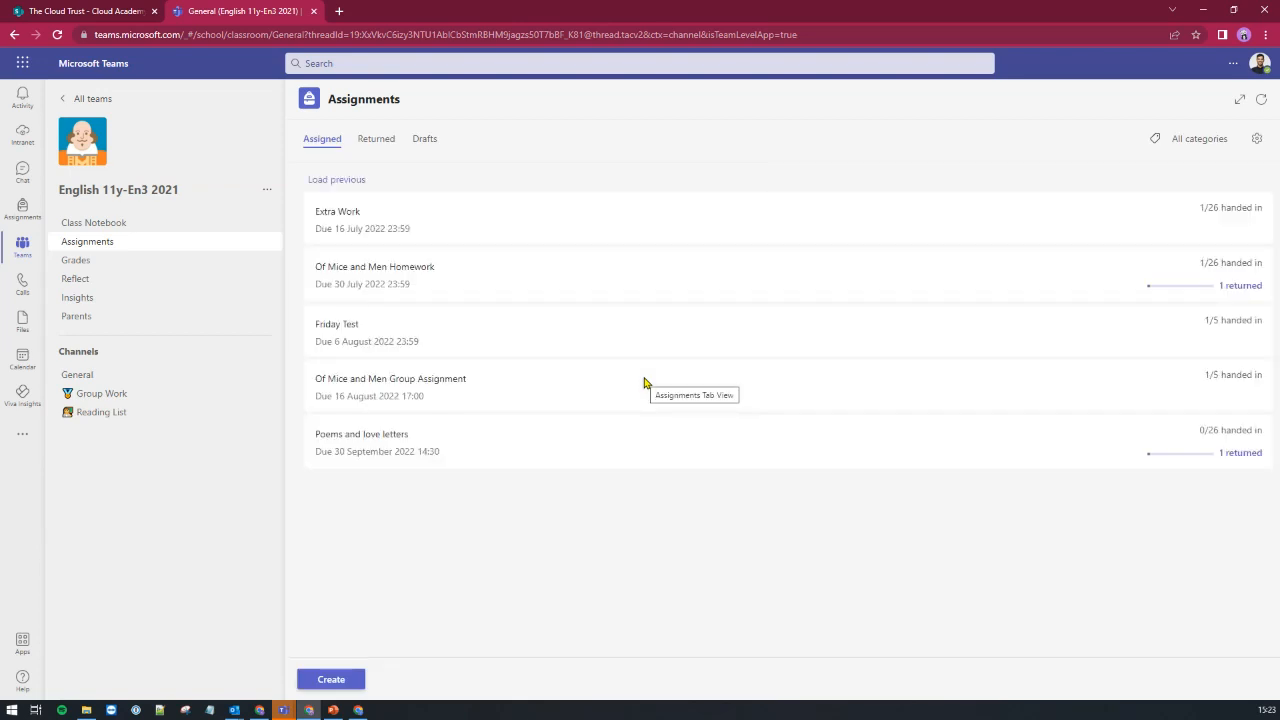
- Open the Of Mice and Men Group Assignment and check the hand-in status of each group, including Group 4
{"action": "left_click", "coordinate": [388, 398]}
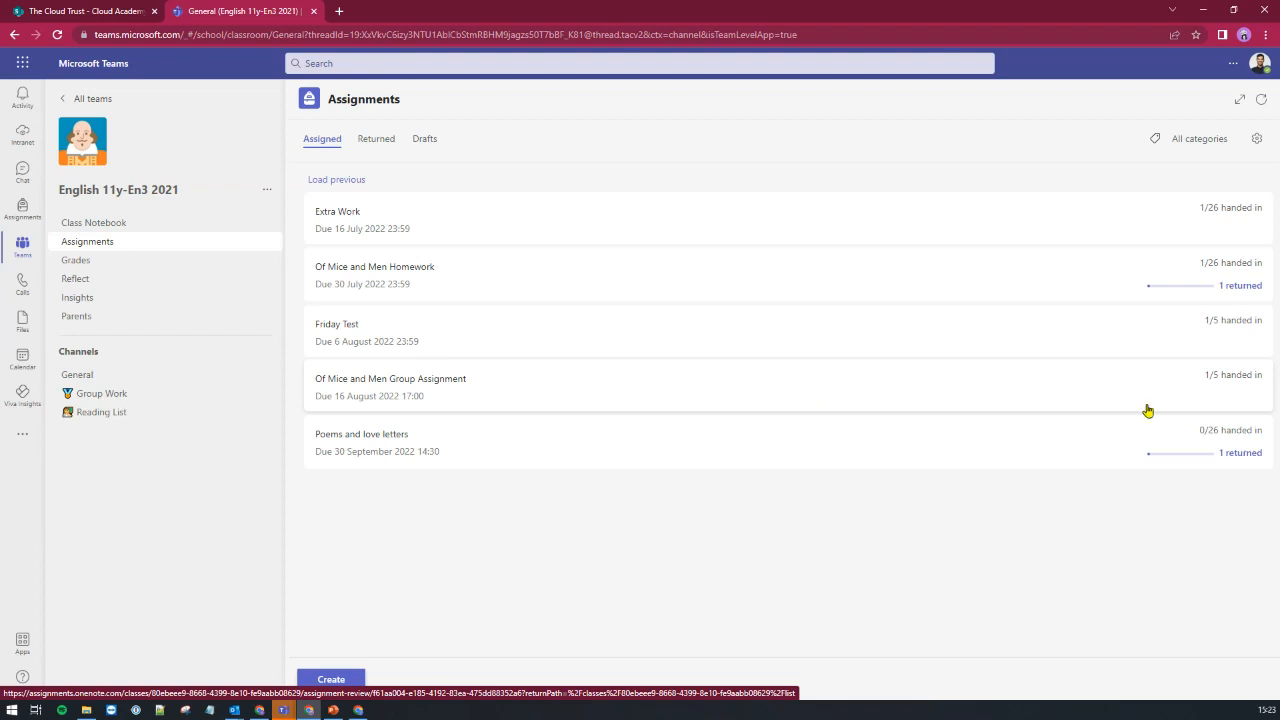
{"action": "left_click", "coordinate": [858, 400]}
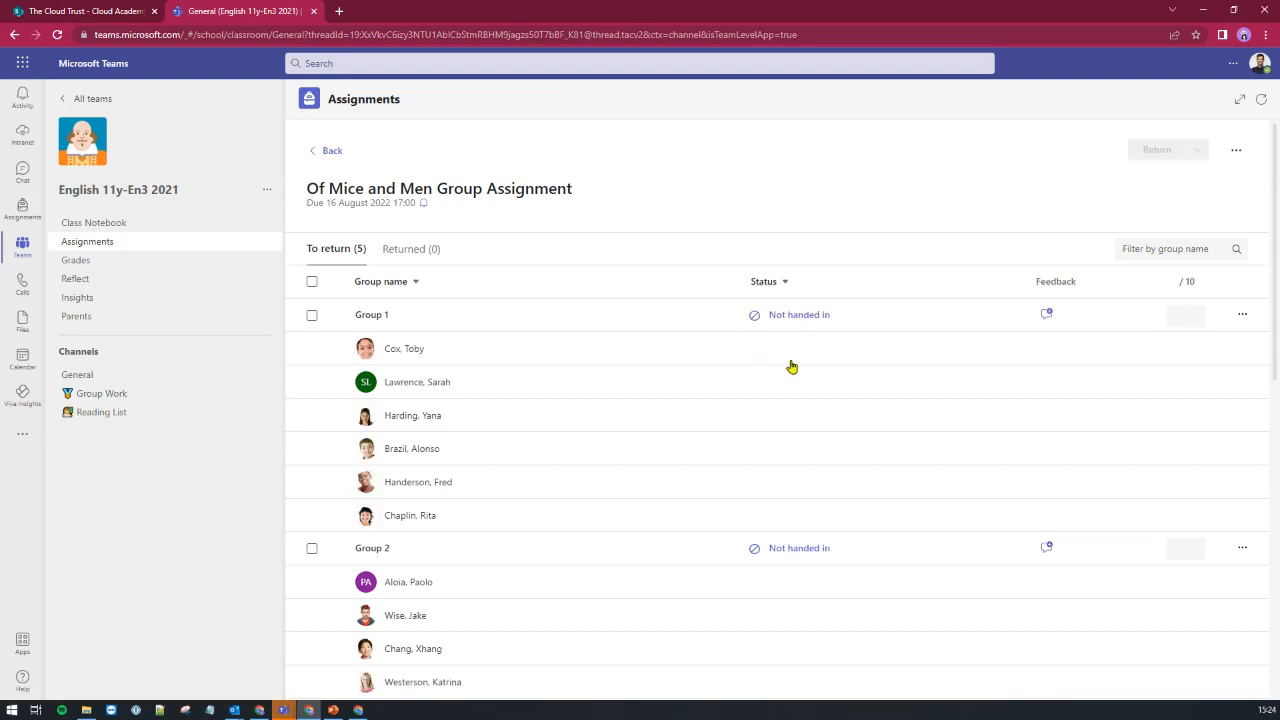
{"action": "scroll", "coordinate": [788, 375], "scroll_direction": "down", "scroll_amount": 2}
{"action": "scroll", "coordinate": [785, 396], "scroll_direction": "down", "scroll_amount": 4}
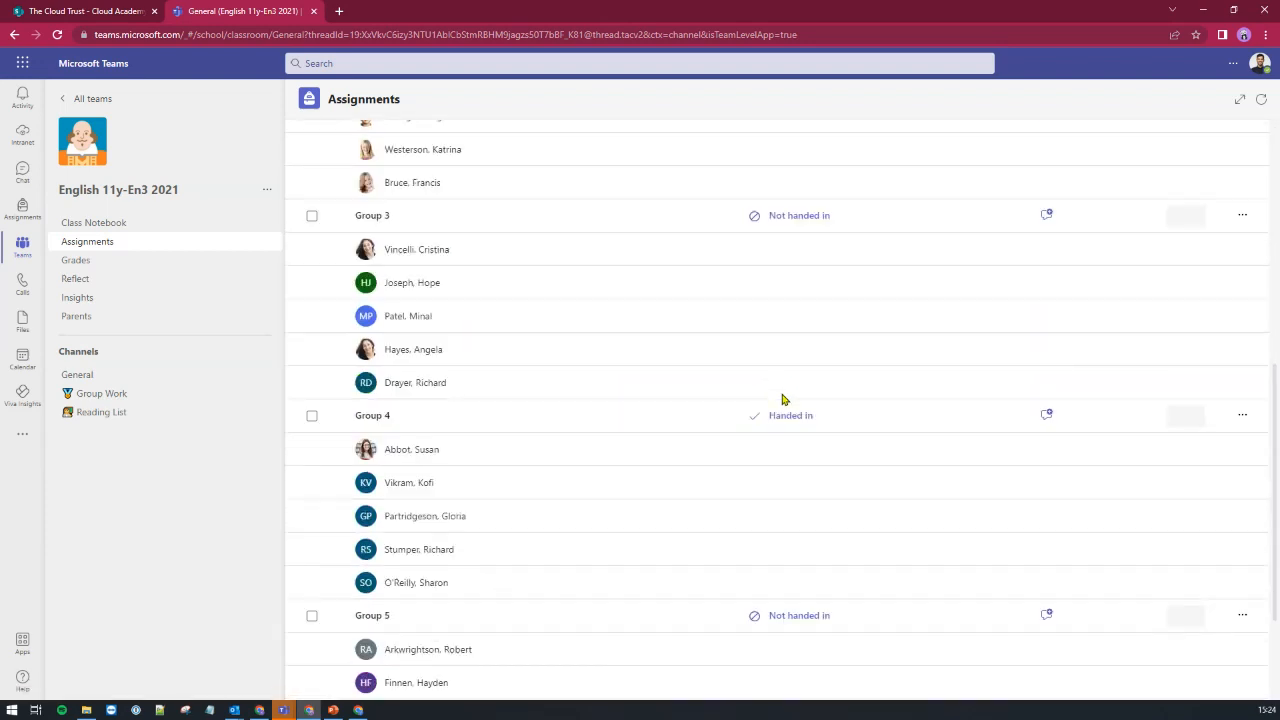
{"action": "left_click", "coordinate": [786, 432]}
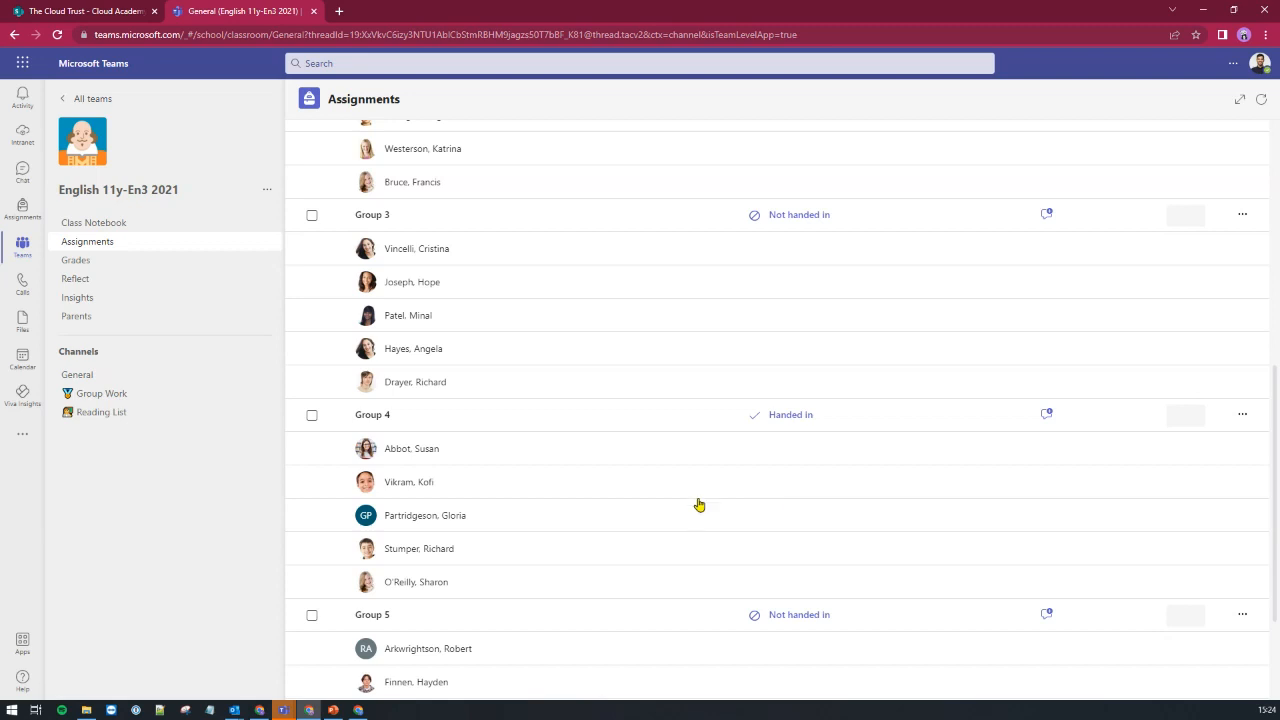
{"action": "left_click", "coordinate": [311, 414]}
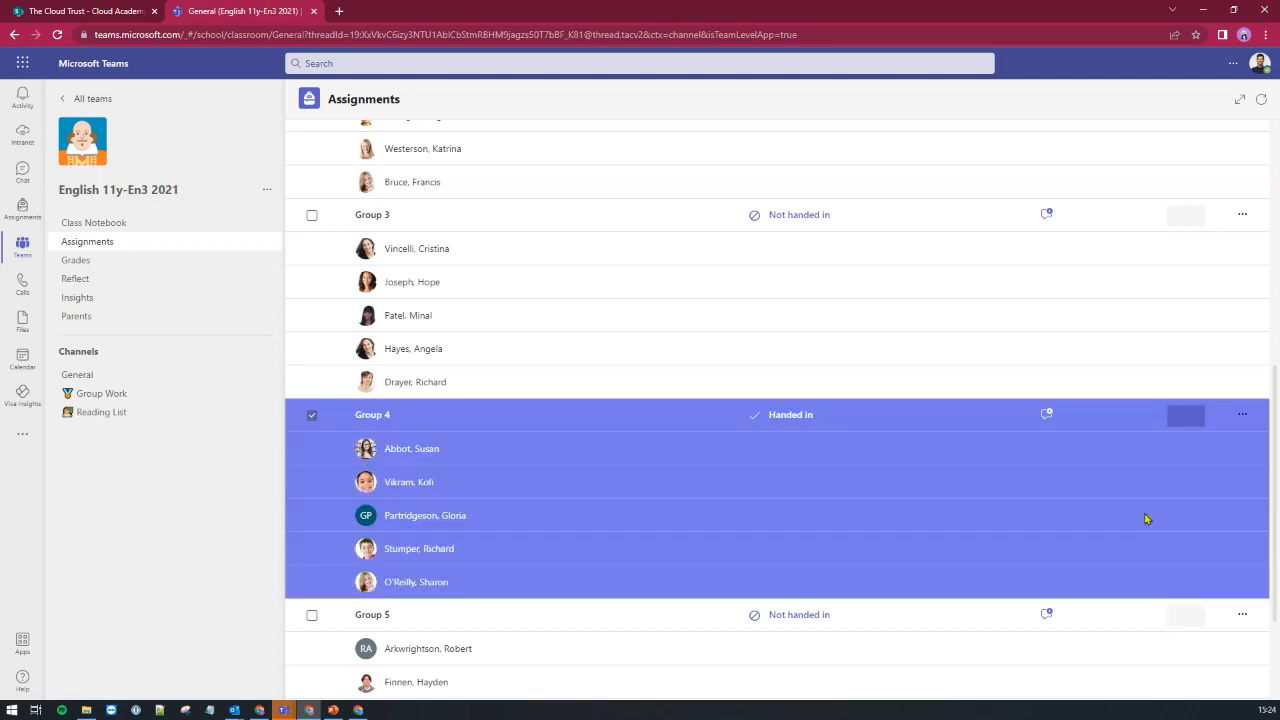
{"action": "scroll", "coordinate": [1100, 500], "scroll_direction": "down", "scroll_amount": 1}
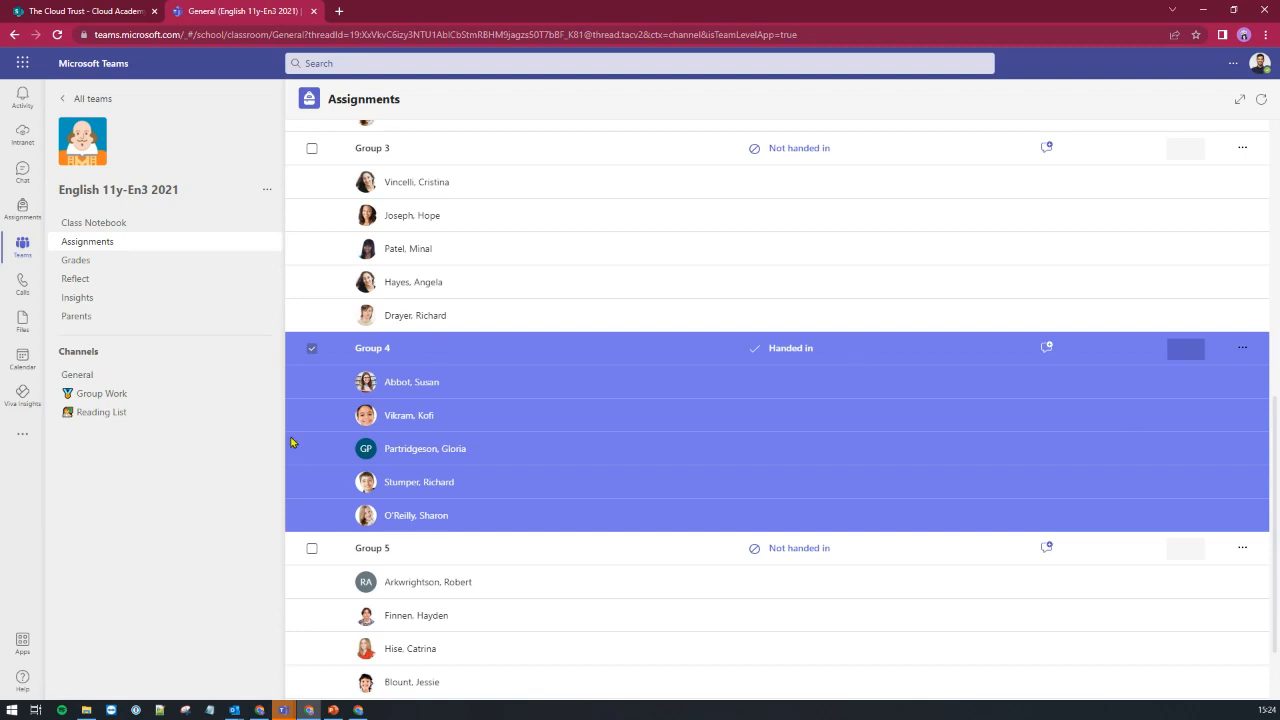
{"action": "left_click", "coordinate": [309, 351]}
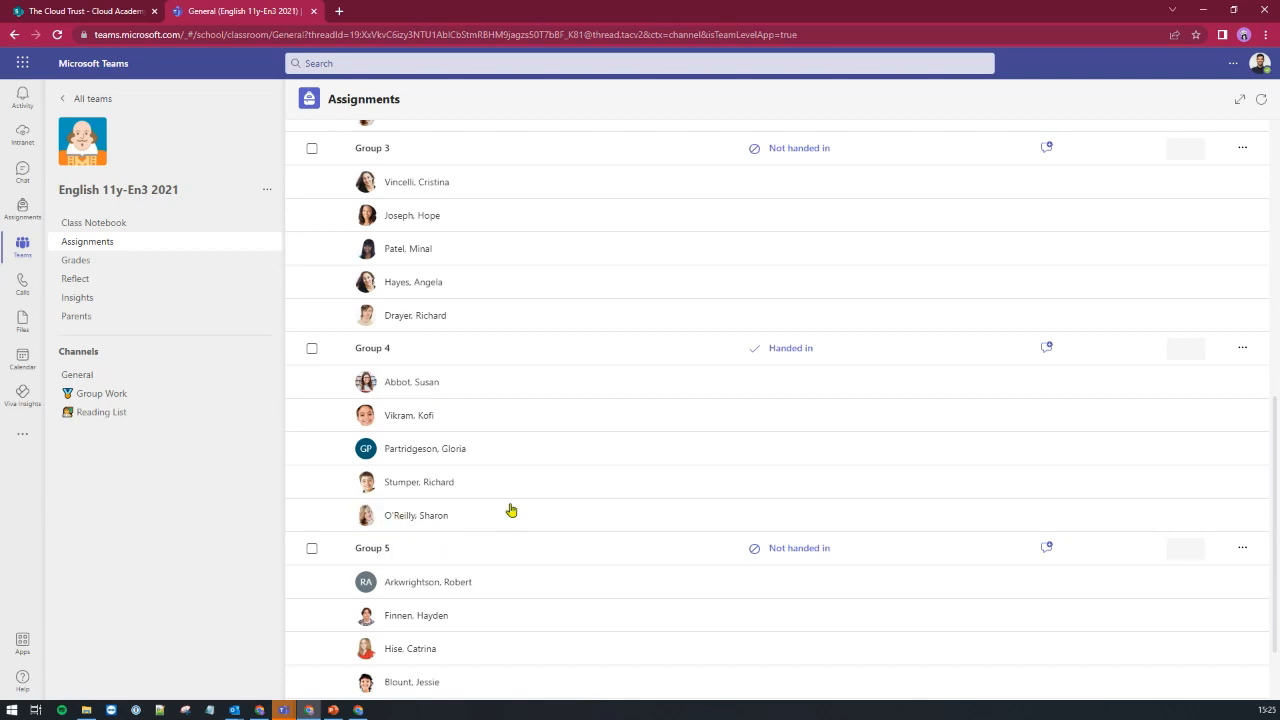
- Switch Group 4 to grading its students individually and open the group's submitted work
{"action": "left_click", "coordinate": [1244, 350]}
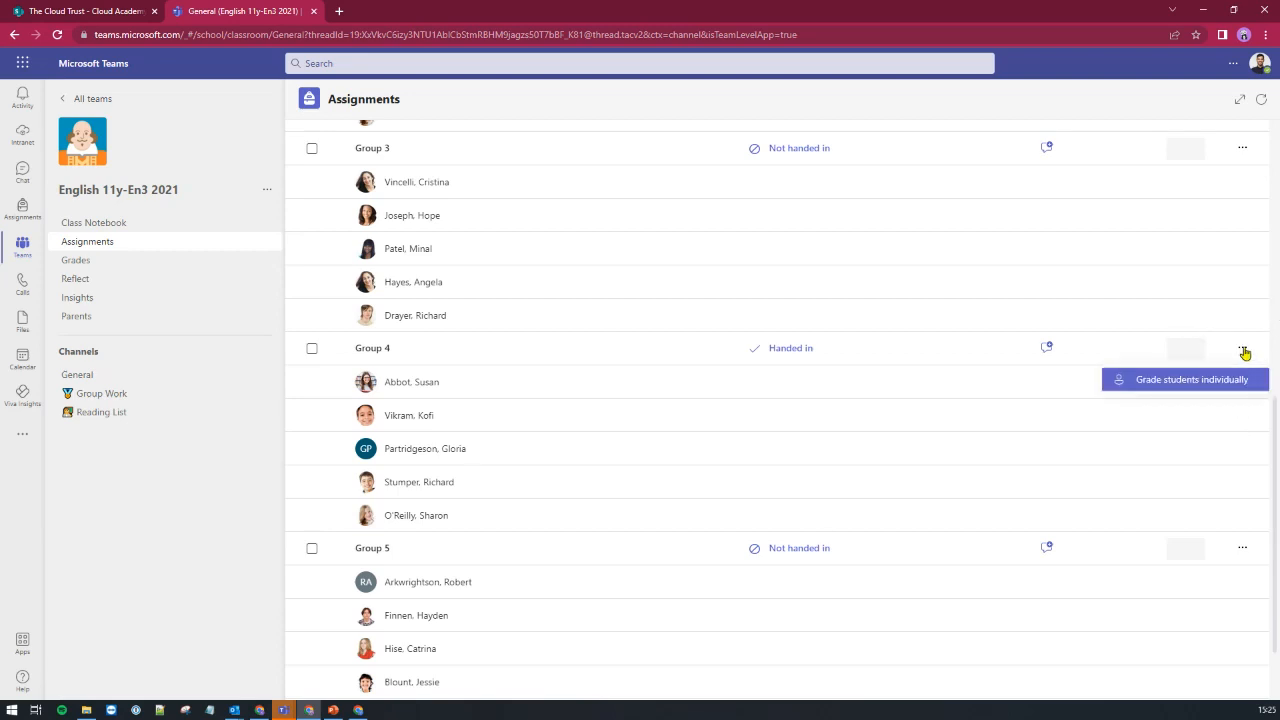
{"action": "left_click", "coordinate": [1169, 386]}
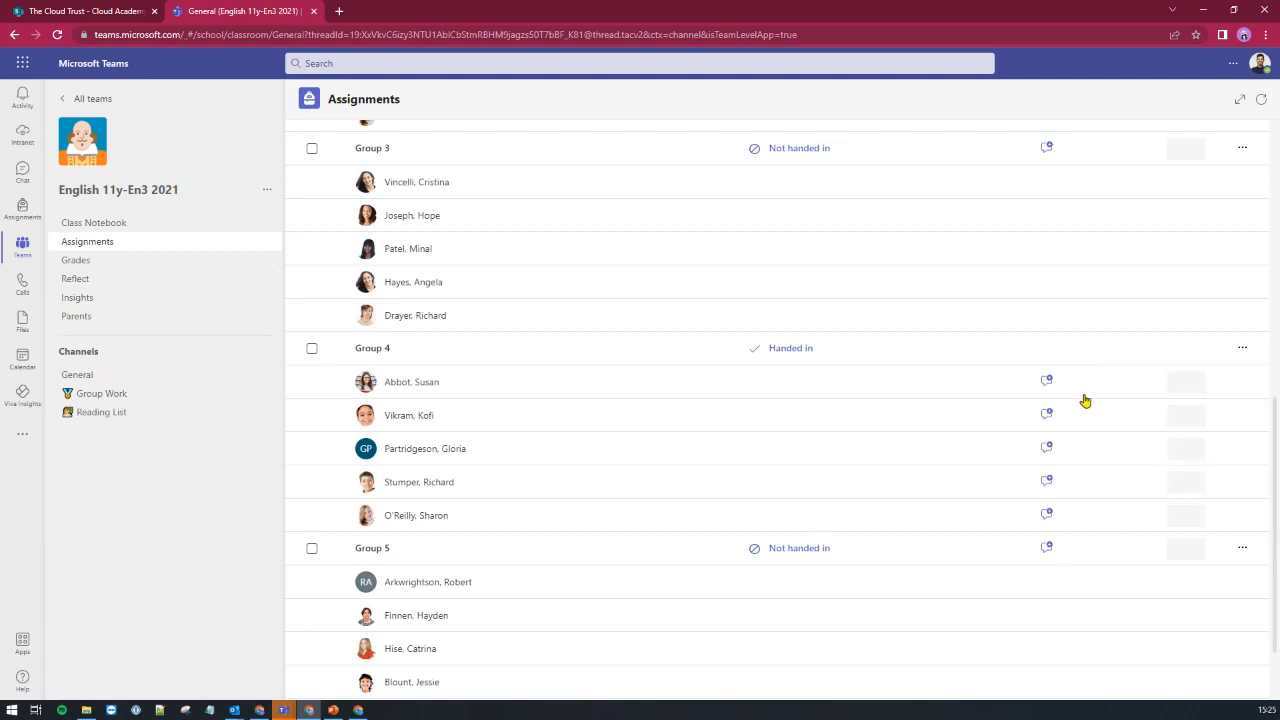
{"action": "left_click", "coordinate": [676, 395]}
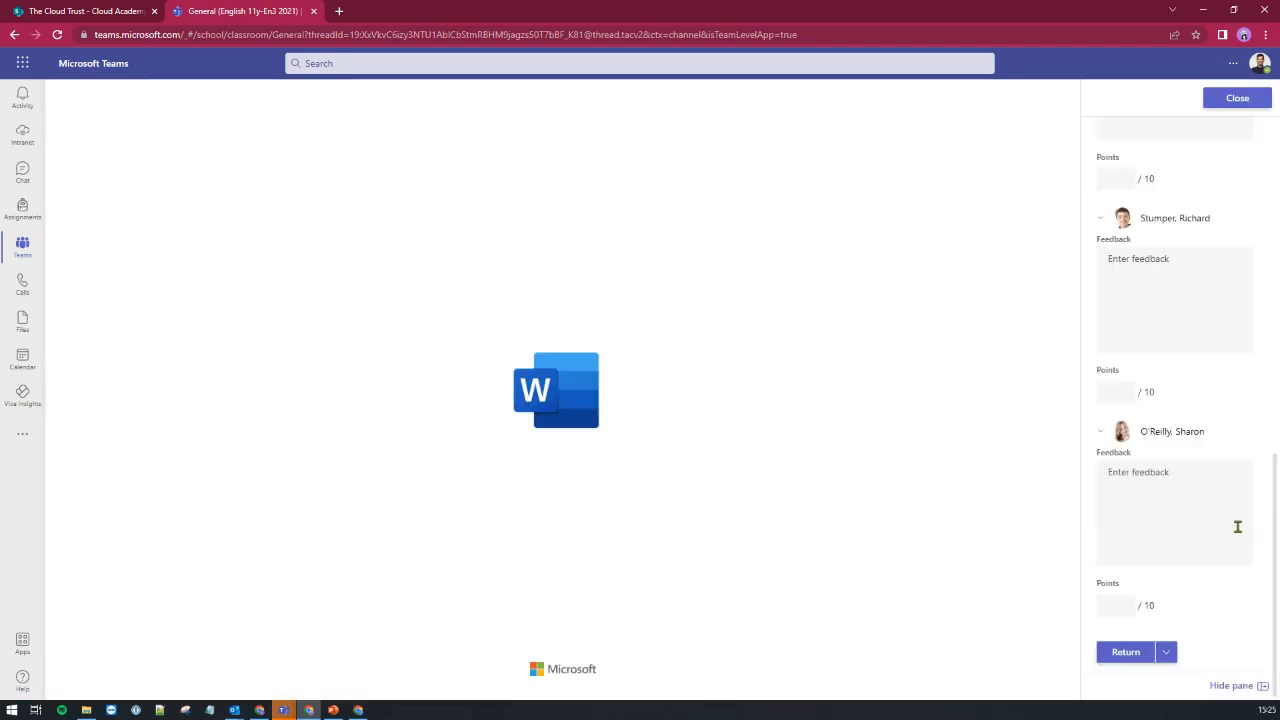
- Examine the separate feedback and points fields for each student in Group 4, and close the submission without entering anything
{"action": "scroll", "coordinate": [1234, 525], "scroll_direction": "up", "scroll_amount": 3}
{"action": "scroll", "coordinate": [1238, 522], "scroll_direction": "up", "scroll_amount": 5}
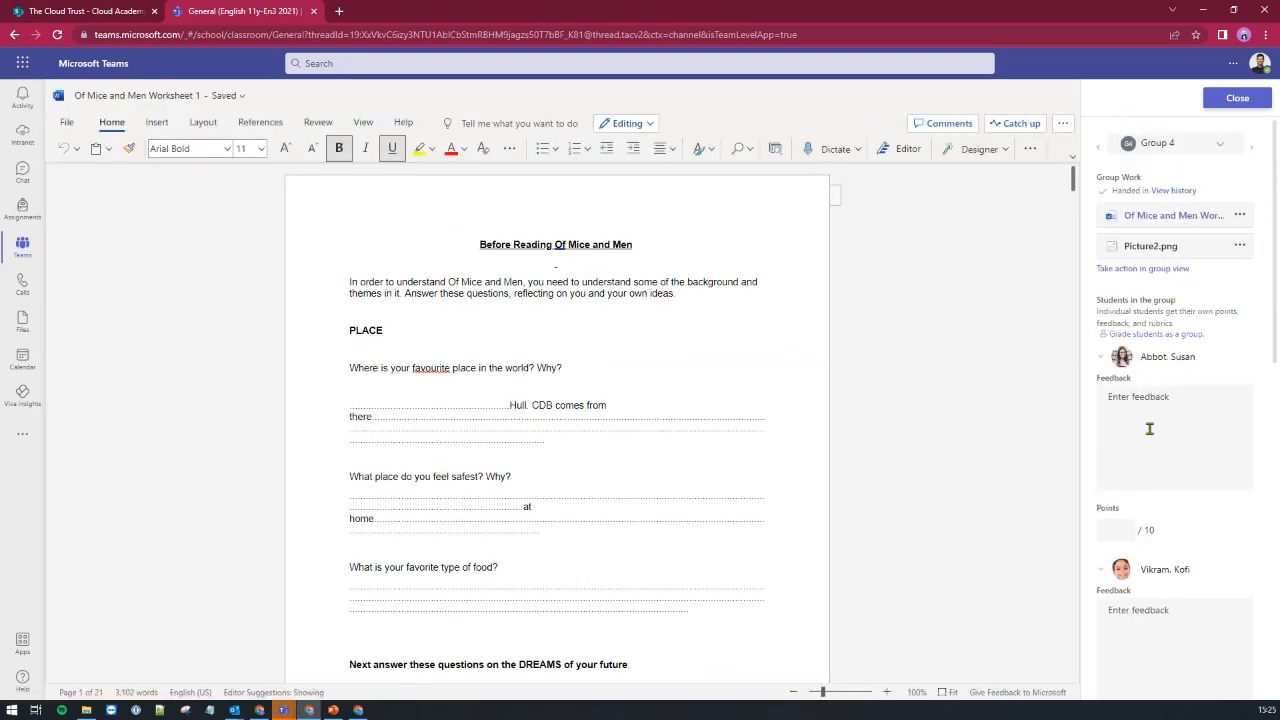
{"action": "scroll", "coordinate": [1170, 371], "scroll_direction": "down", "scroll_amount": 1}
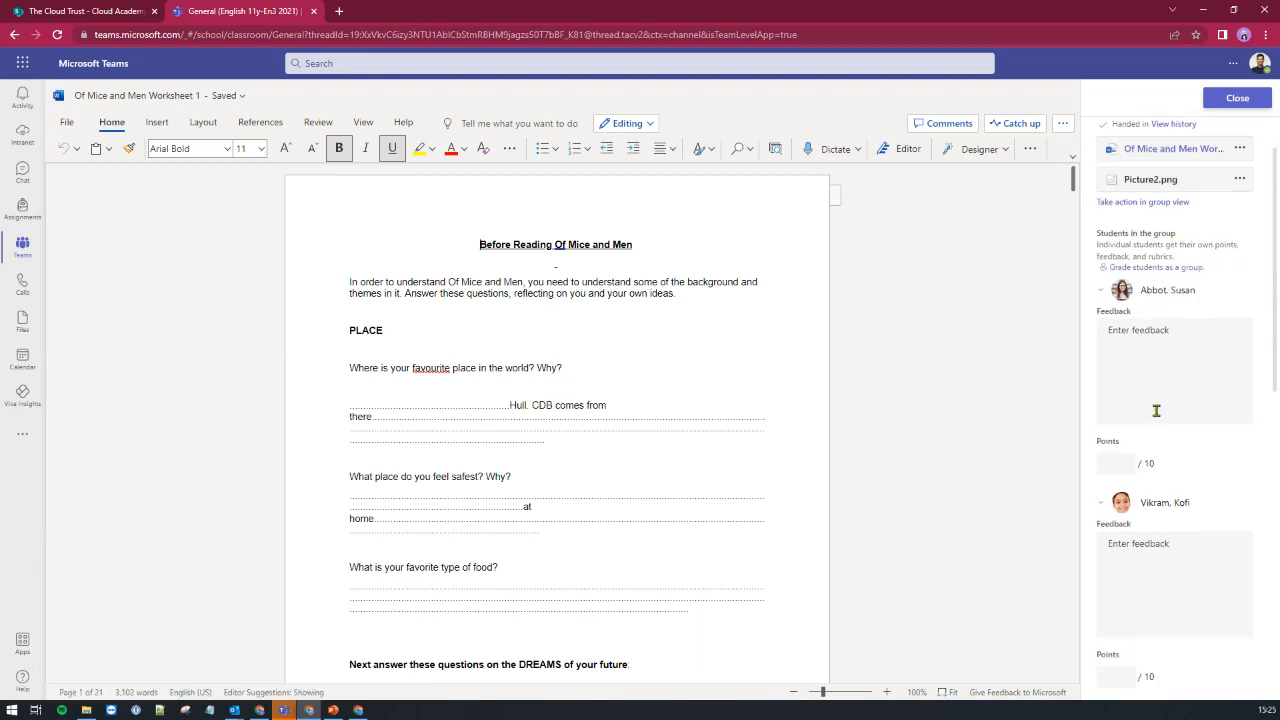
{"action": "left_click", "coordinate": [1120, 462]}
{"action": "scroll", "coordinate": [1124, 458], "scroll_direction": "down", "scroll_amount": 1}
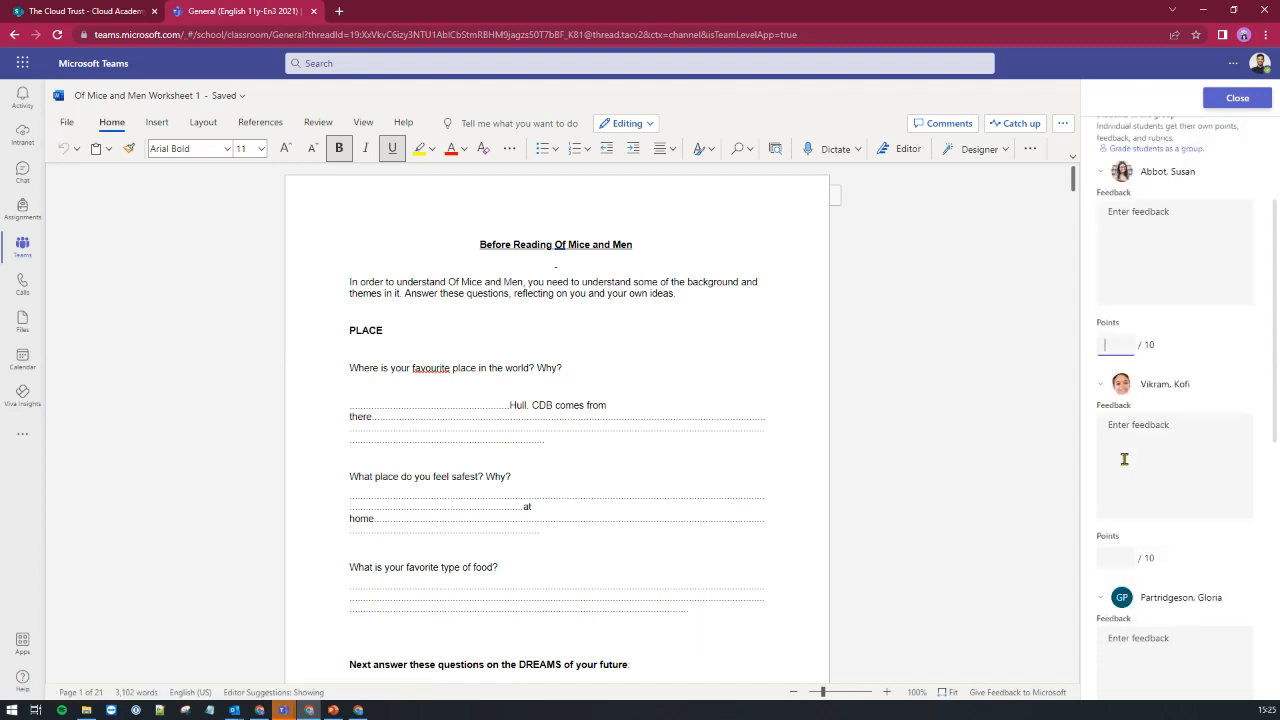
{"action": "scroll", "coordinate": [1123, 342], "scroll_direction": "up", "scroll_amount": 1}
{"action": "left_click", "coordinate": [1123, 342]}
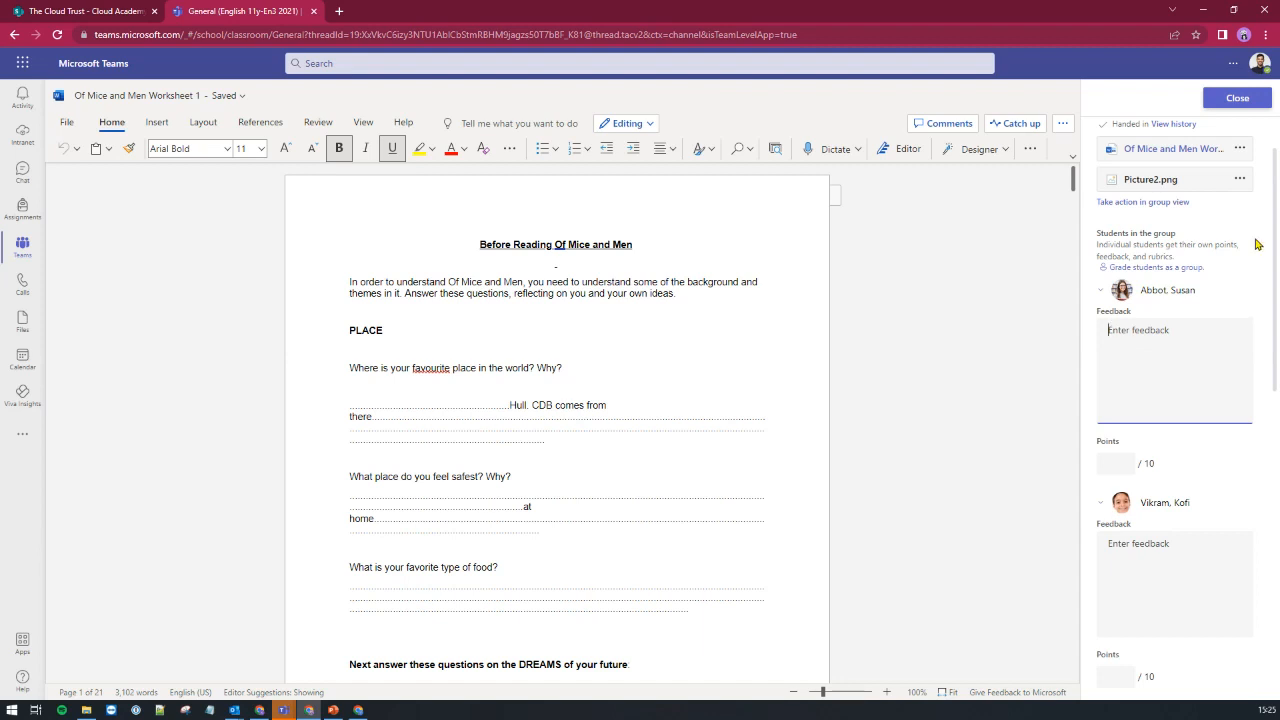
{"action": "left_click", "coordinate": [1237, 97]}
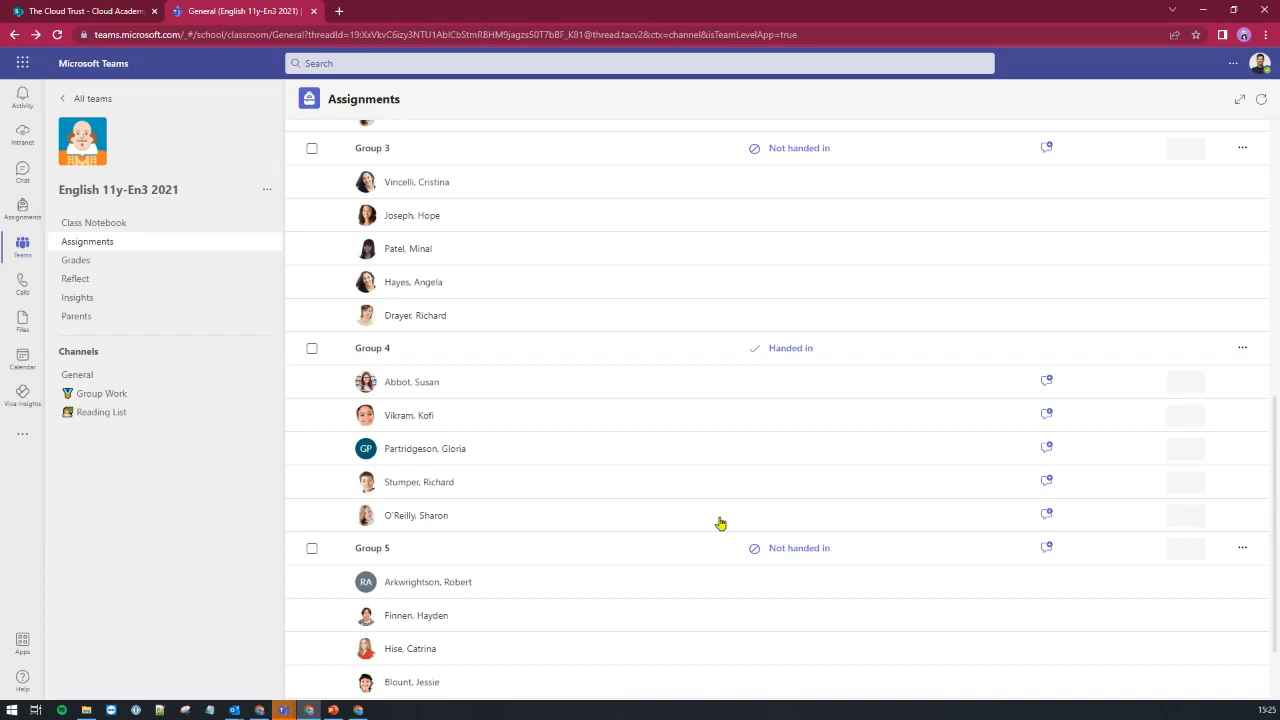
- Switch Group 4 back to grading its students as a group
{"action": "left_click", "coordinate": [1243, 350]}
{"action": "left_click", "coordinate": [1199, 381]}
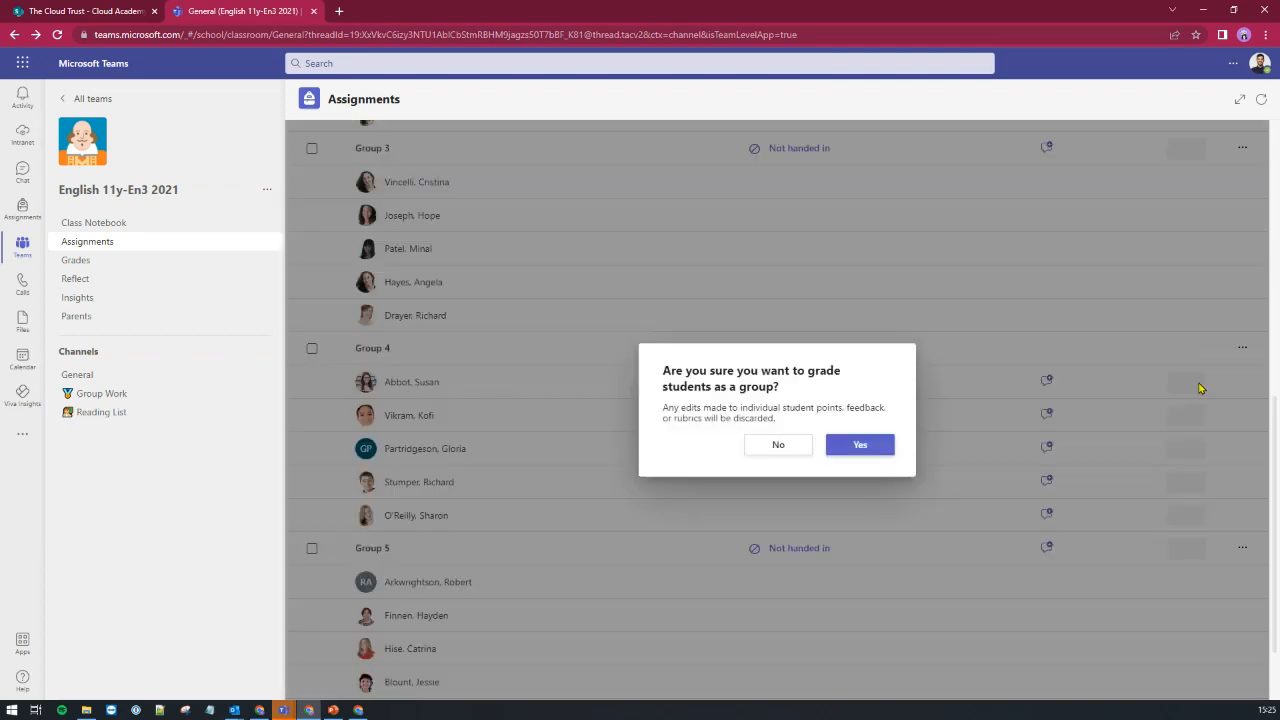
{"action": "left_click", "coordinate": [858, 446]}
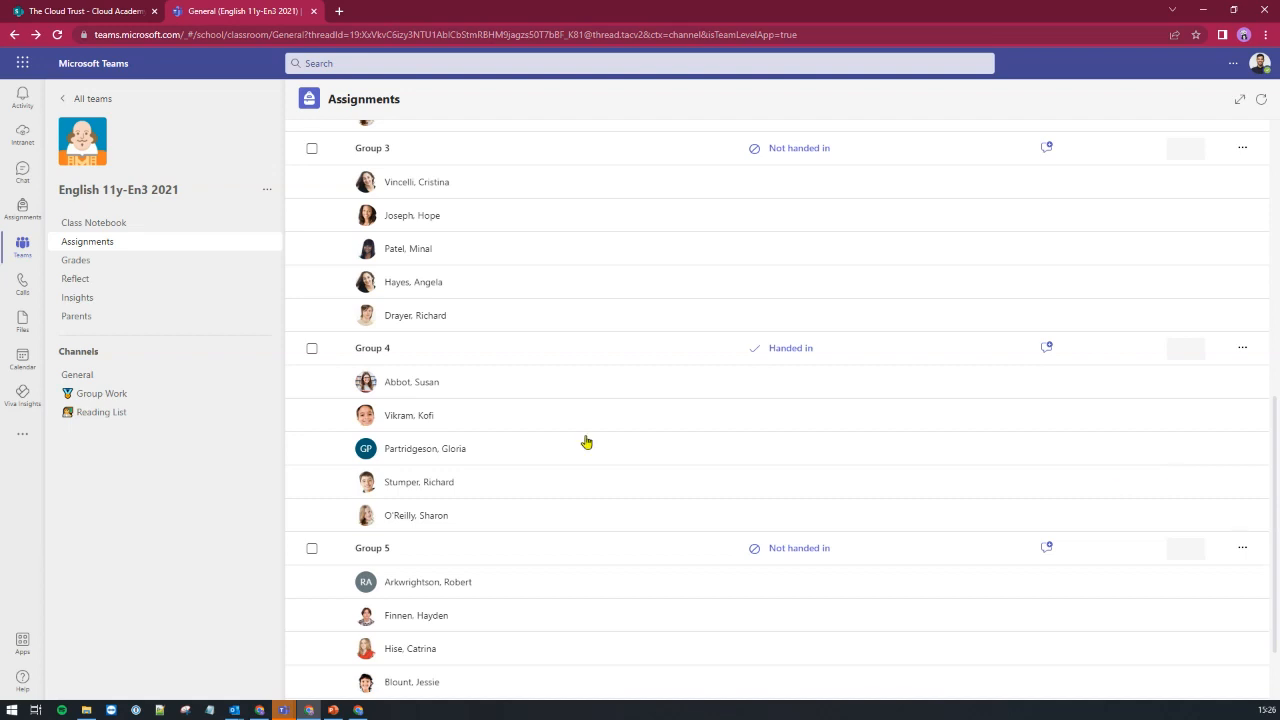
- Open Group 4's submitted Of Mice and Men worksheet and set the document to Reviewing mode
{"action": "left_click", "coordinate": [412, 398]}
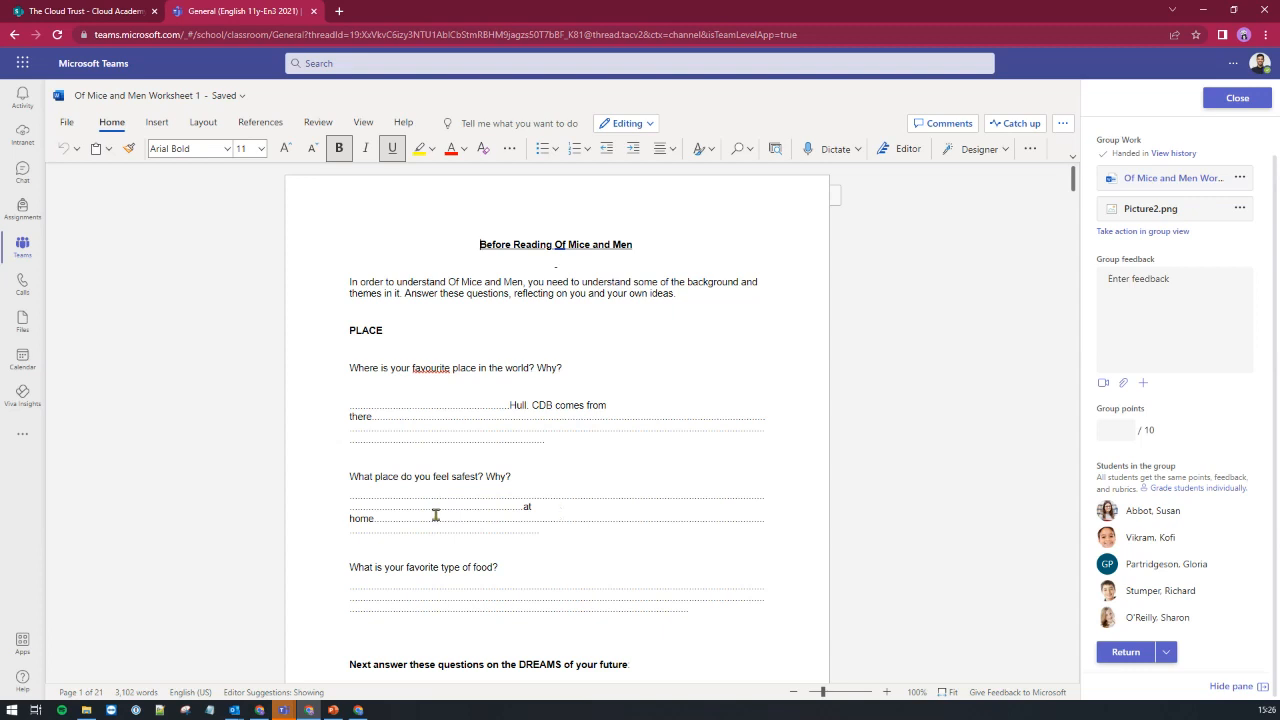
{"action": "left_click", "coordinate": [649, 126]}
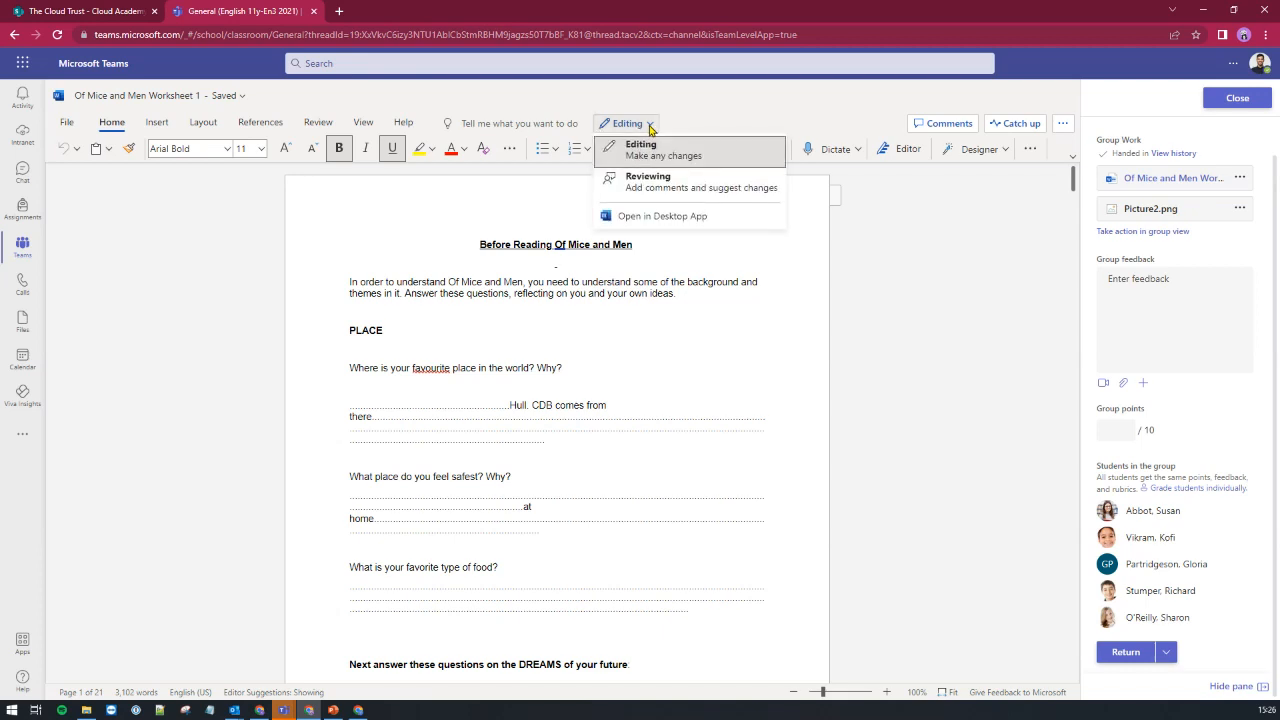
{"action": "left_click", "coordinate": [647, 188]}
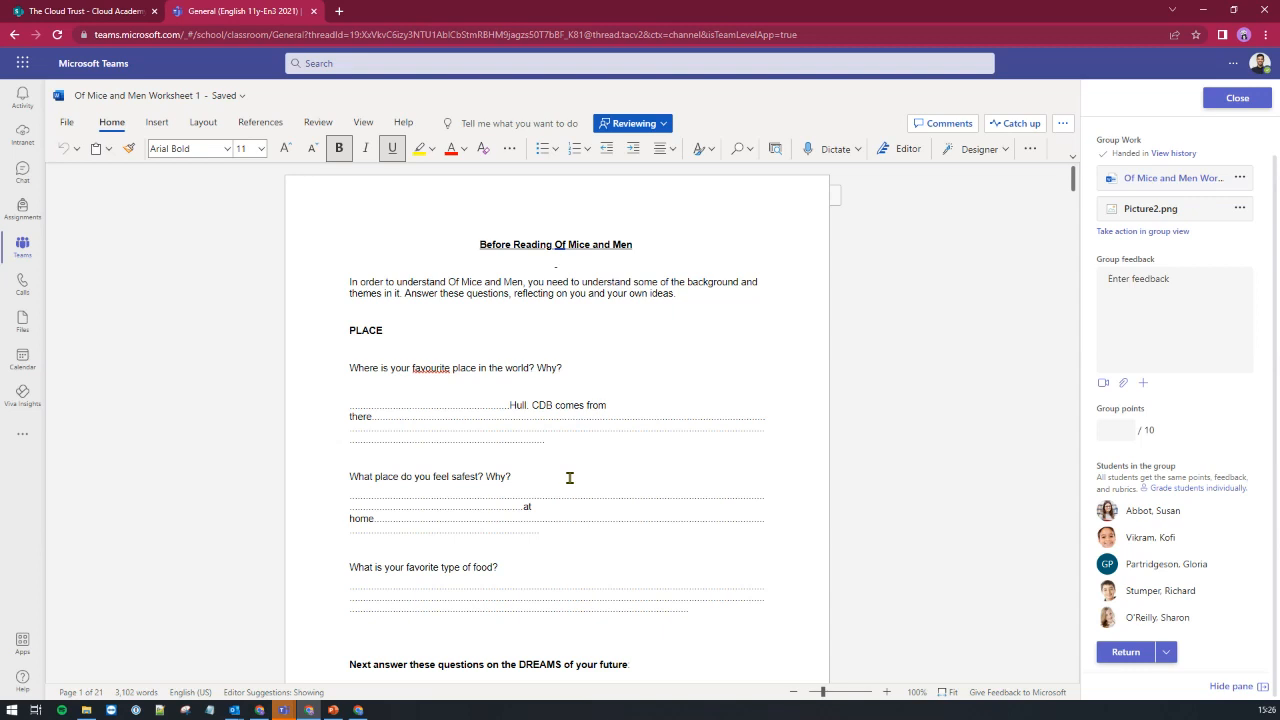
- Add the tracked remarks "Please expan" after the favourite place answer and "Good answer" after the safest place answer
{"action": "left_click", "coordinate": [417, 415]}
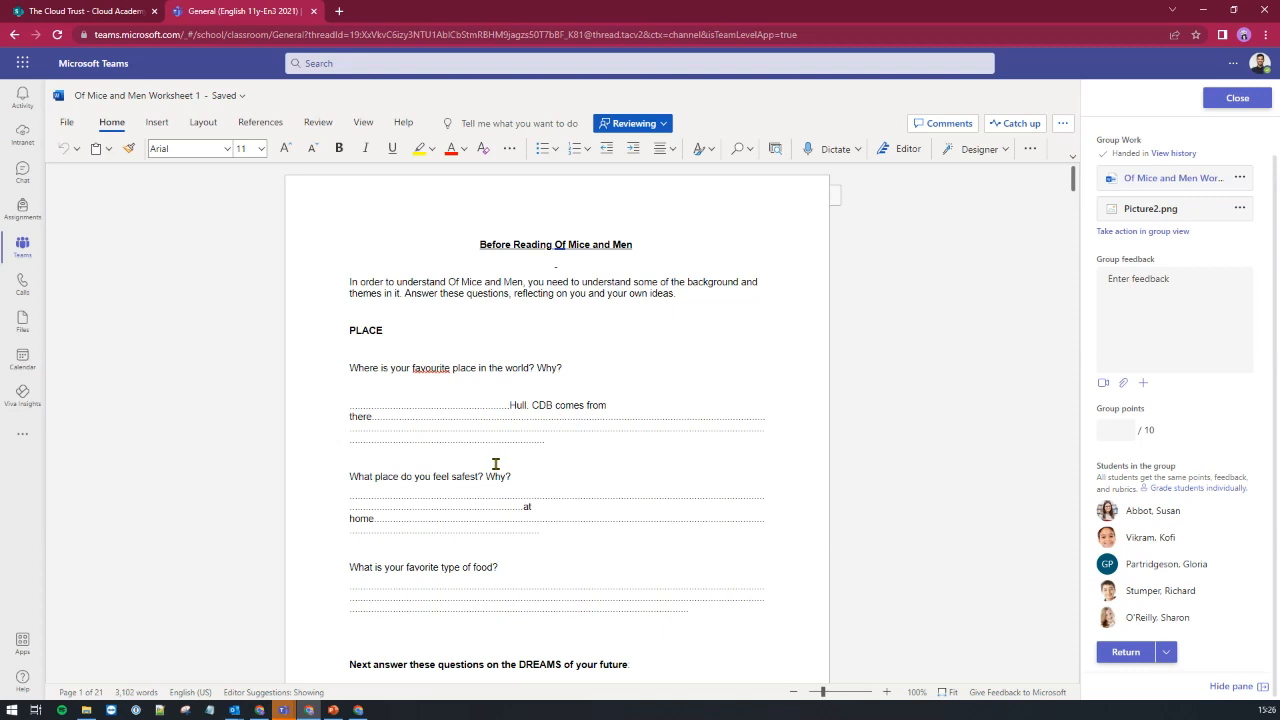
{"action": "type", "text": "Please explan"}
{"action": "type", "text": "Good"}
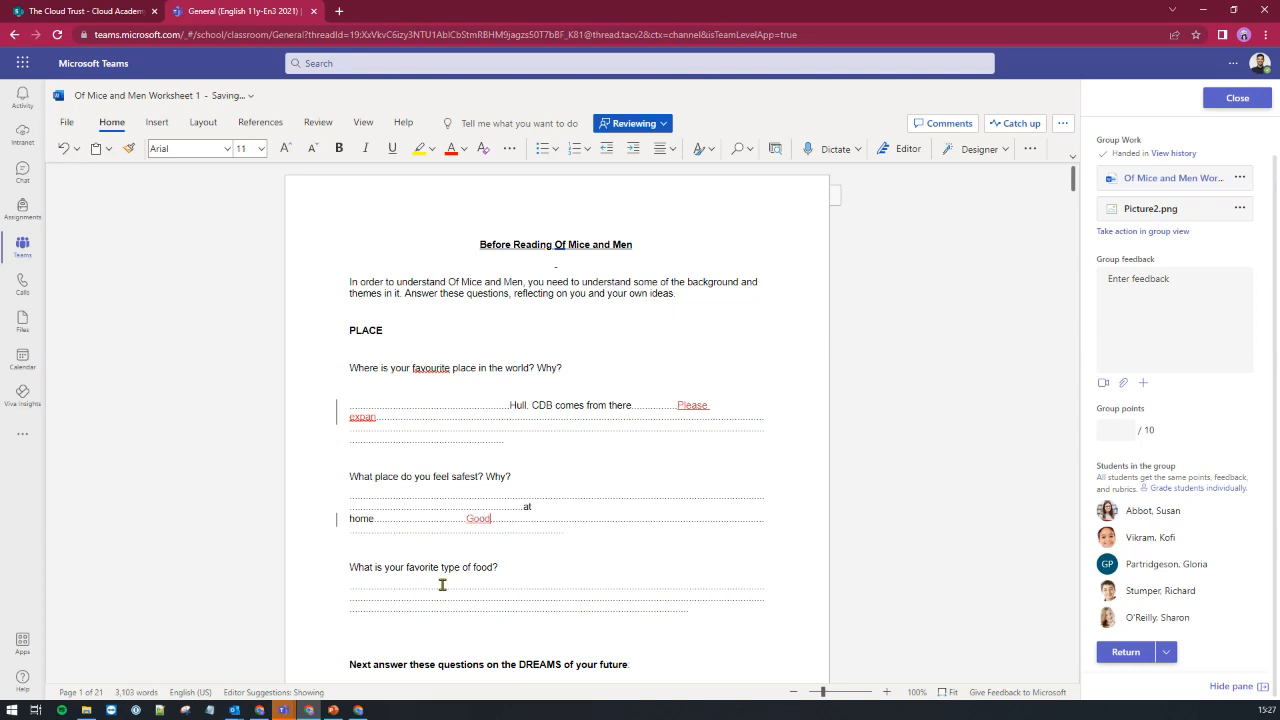
{"action": "type", "text": " answer"}
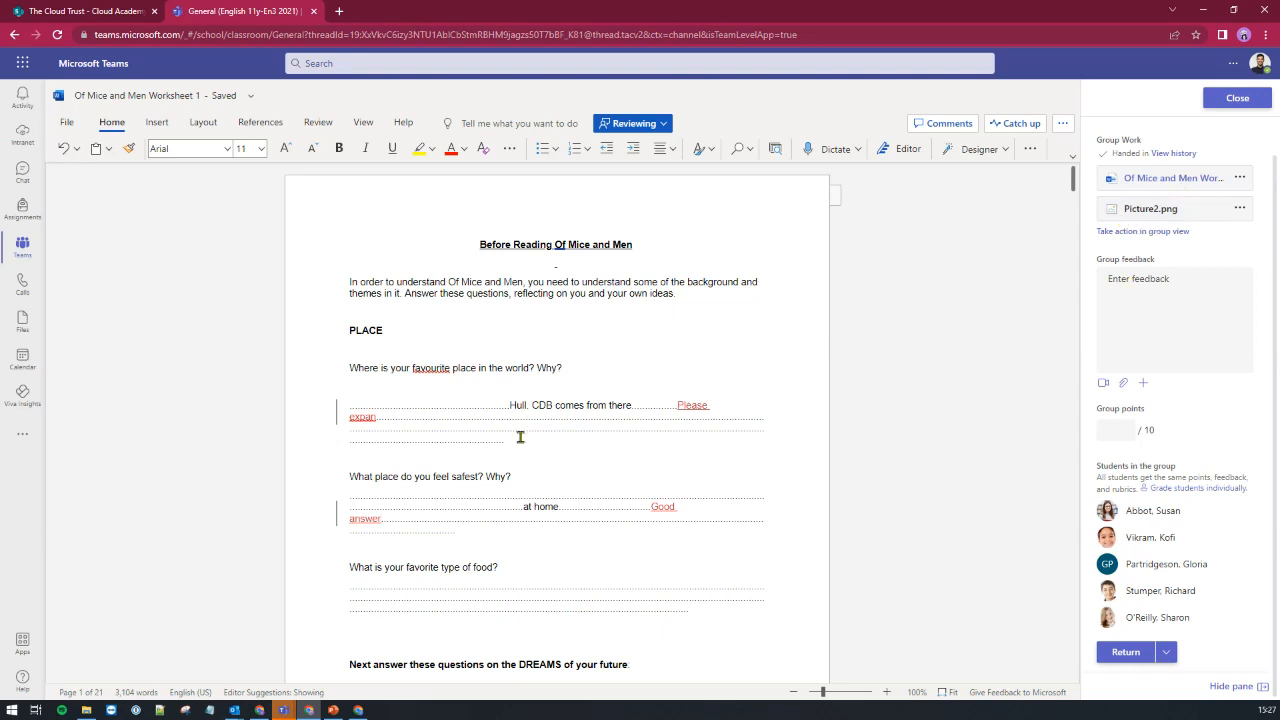
- Enter the group feedback "Well done" and award Group 4 9 points
{"action": "left_click", "coordinate": [1131, 306]}
{"action": "type", "text": "Well done"}
{"action": "left_click", "coordinate": [1118, 432]}
{"action": "type", "text": "9"}
- Return the graded work to Group 4 without asking for a revision, and close the submission
{"action": "left_click", "coordinate": [1166, 653]}
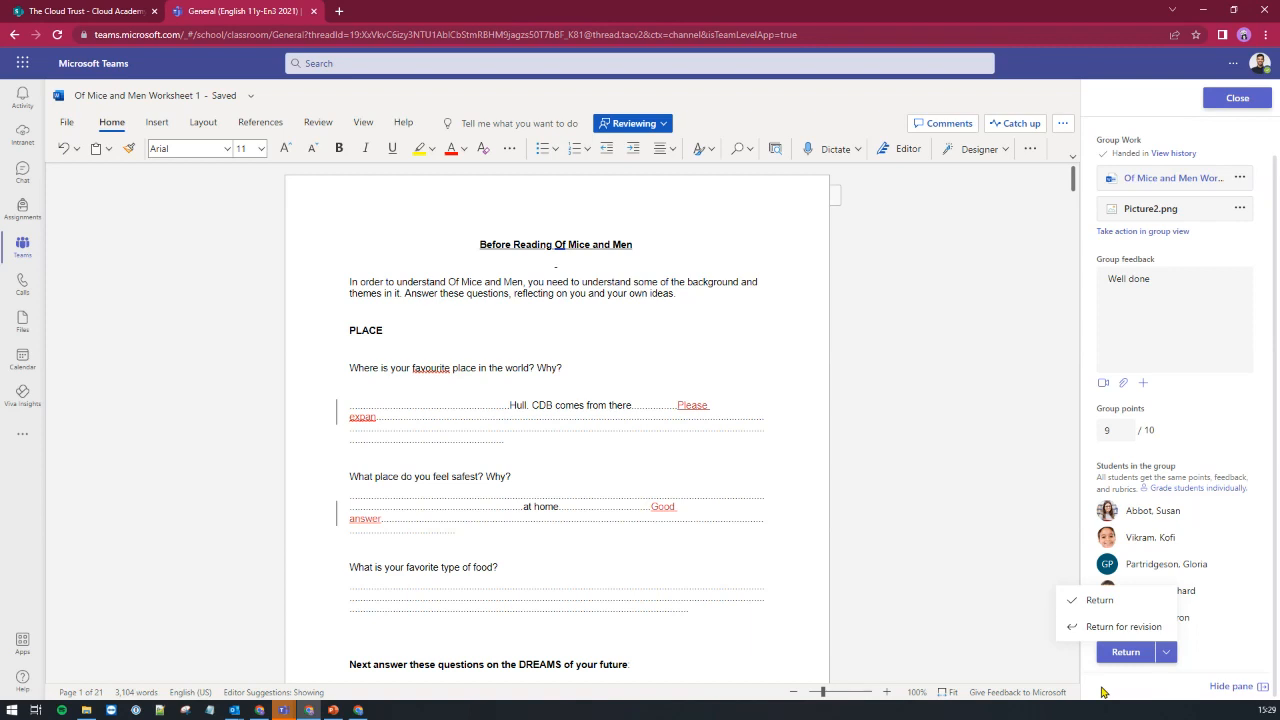
{"action": "left_click", "coordinate": [1100, 600]}
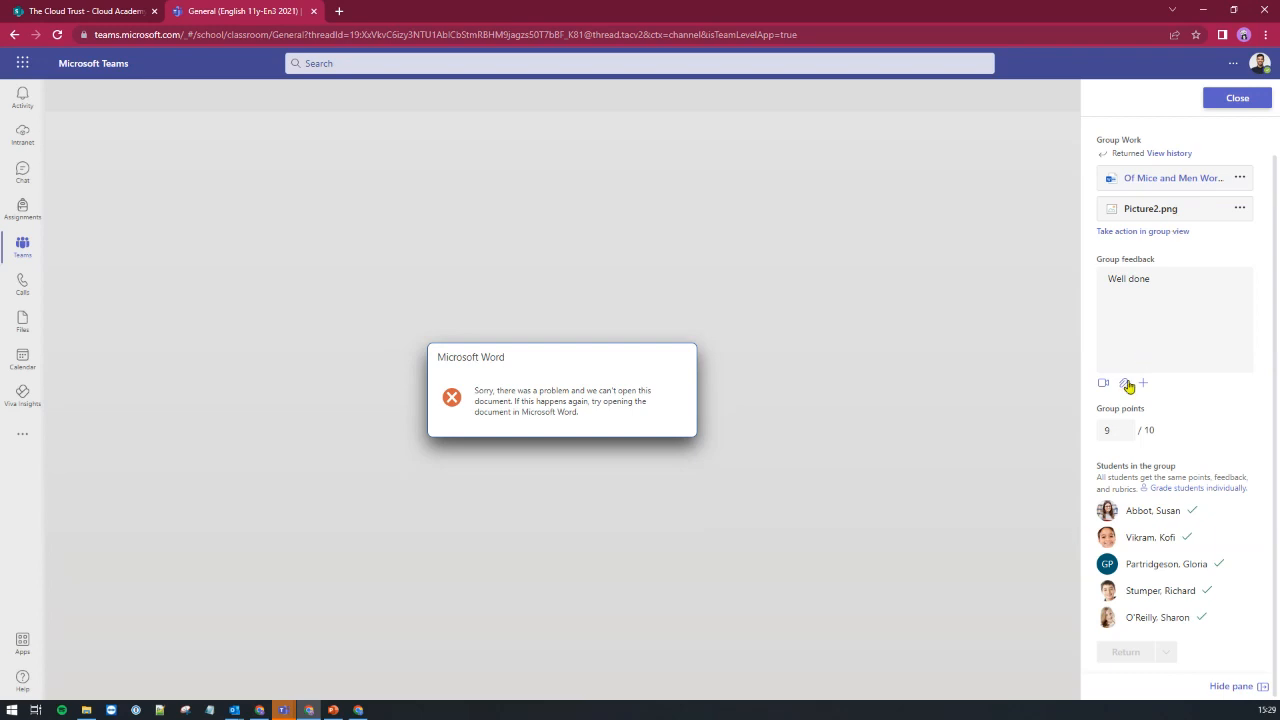
{"action": "left_click", "coordinate": [1239, 104]}
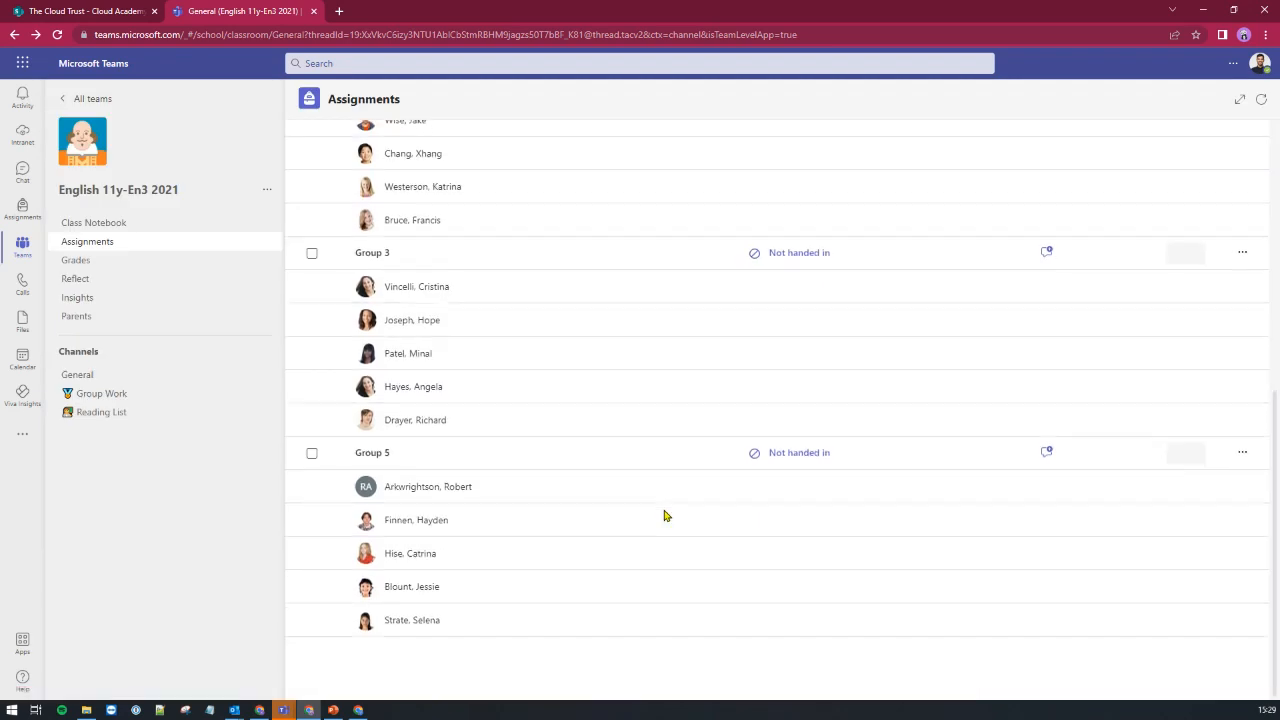
- Look through the groups awaiting return, check Group 4's feedback and points among the returned work, and go back to the unreturned groups
{"action": "scroll", "coordinate": [664, 522], "scroll_direction": "up", "scroll_amount": 3}
{"action": "scroll", "coordinate": [664, 516], "scroll_direction": "down", "scroll_amount": 3}
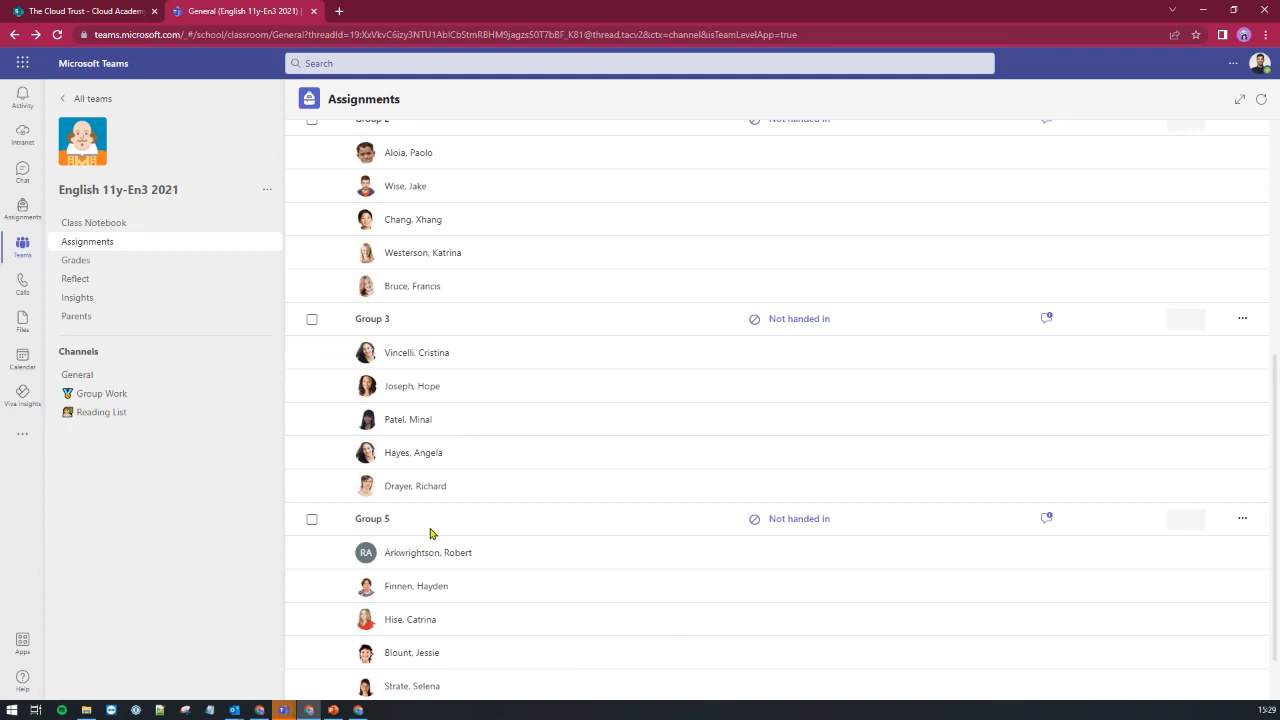
{"action": "scroll", "coordinate": [431, 531], "scroll_direction": "up", "scroll_amount": 5}
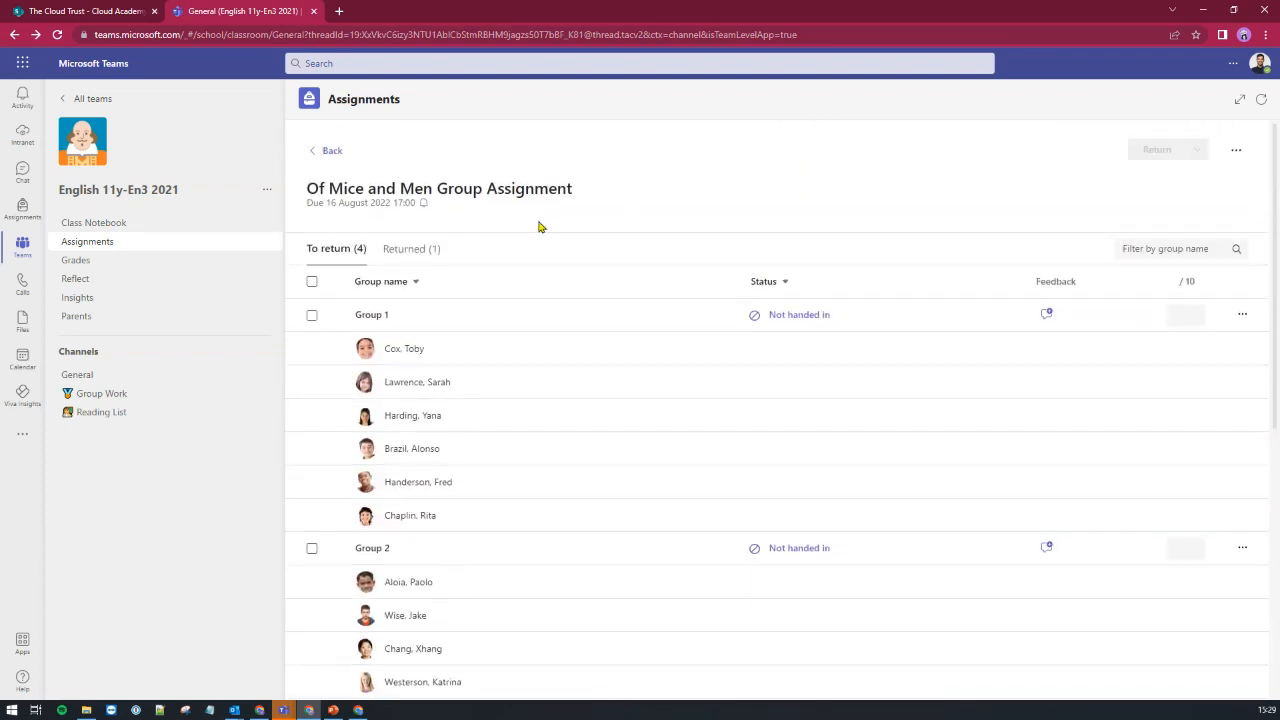
{"action": "left_click", "coordinate": [405, 256]}
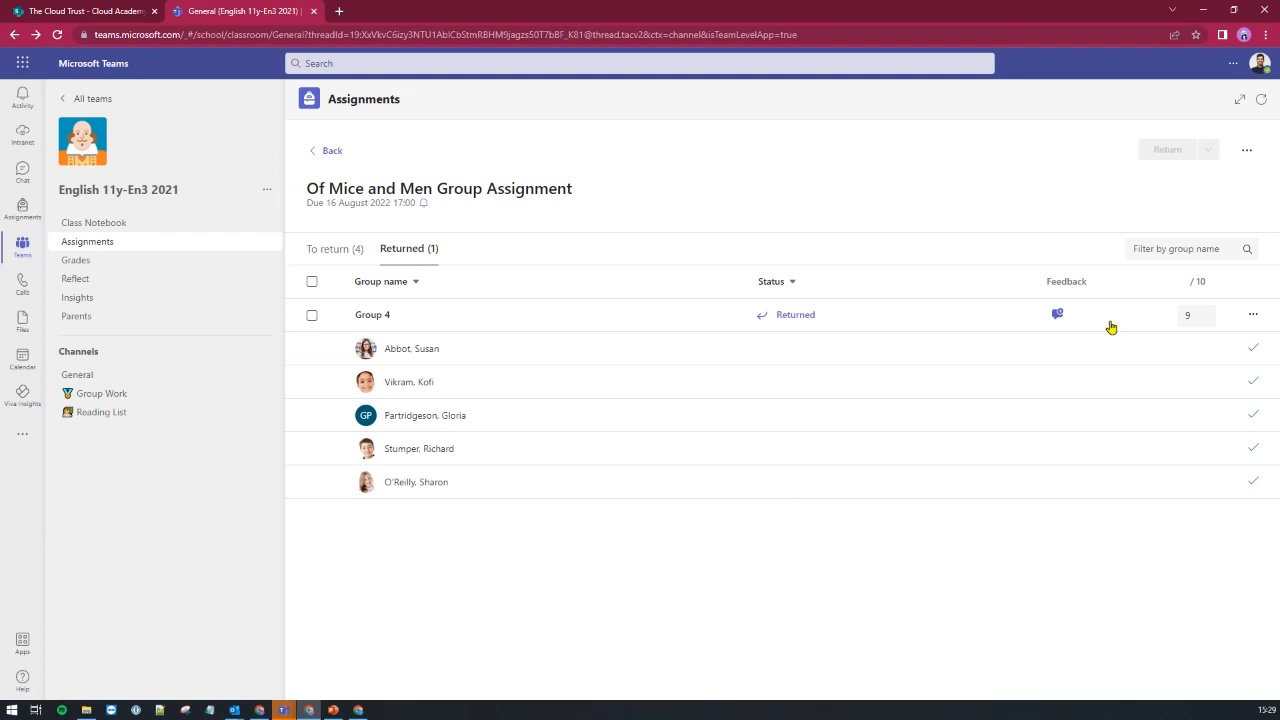
{"action": "left_click", "coordinate": [1056, 318]}
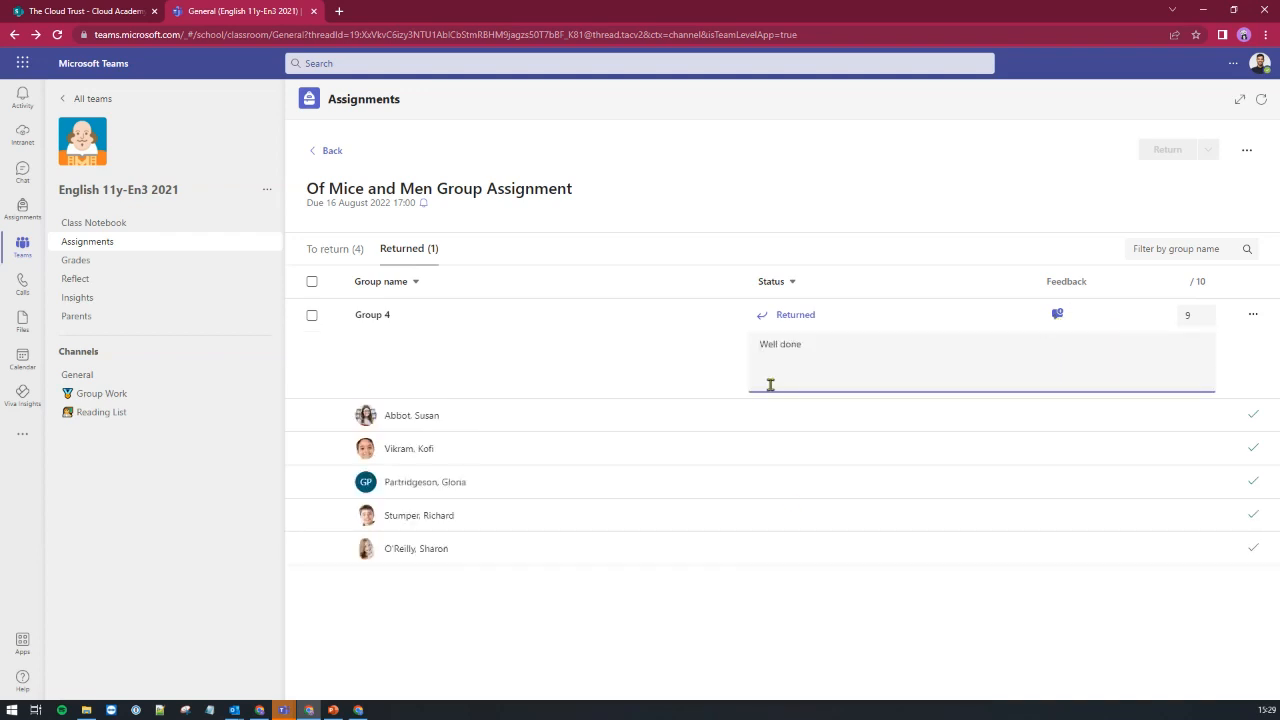
{"action": "left_click", "coordinate": [808, 348]}
{"action": "left_click", "coordinate": [1197, 317]}
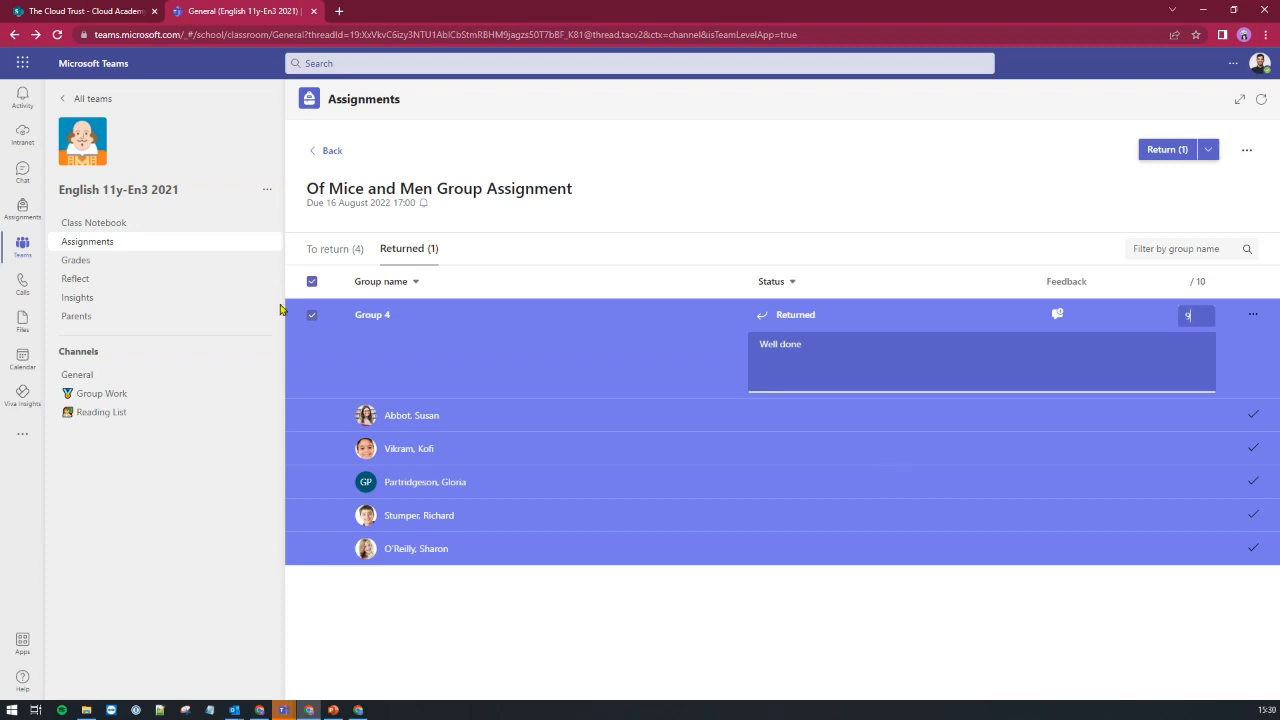
{"action": "left_click", "coordinate": [311, 281]}
{"action": "left_click", "coordinate": [332, 251]}
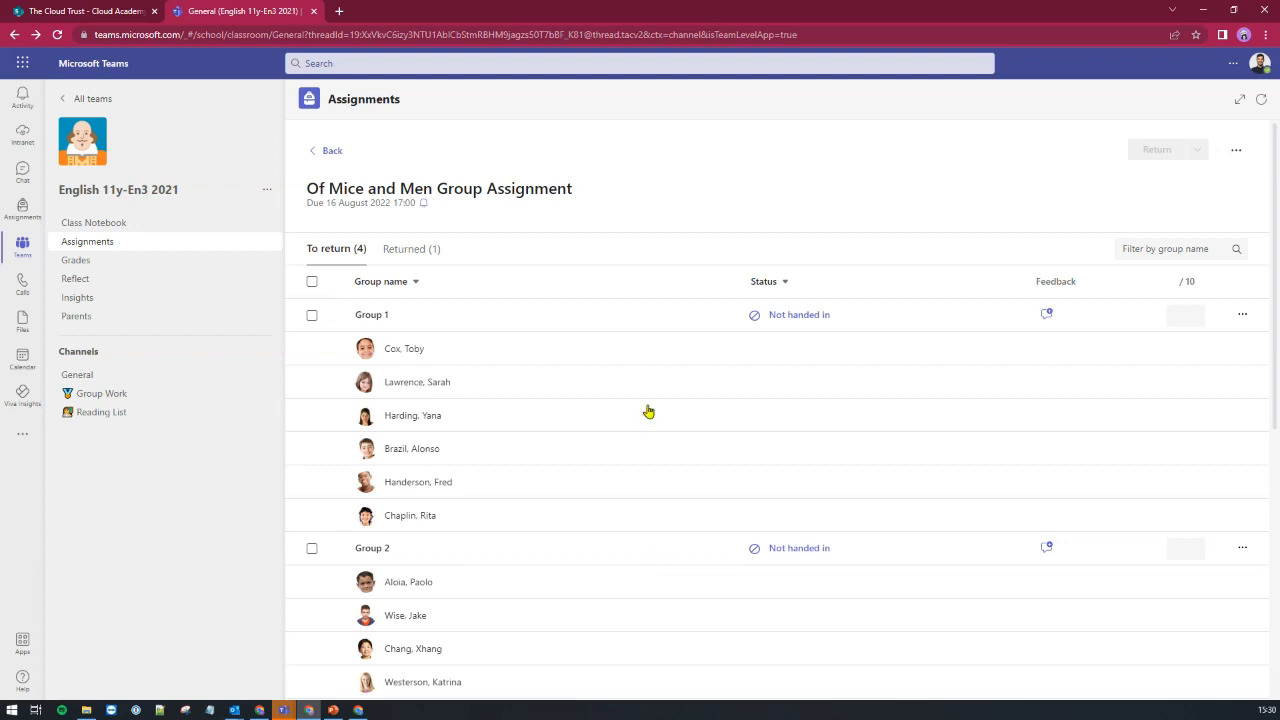
- Open Group 1's Of Mice and Men submission, turn it in on the group's behalf from the group view, and close the submission
{"action": "left_click", "coordinate": [713, 362]}
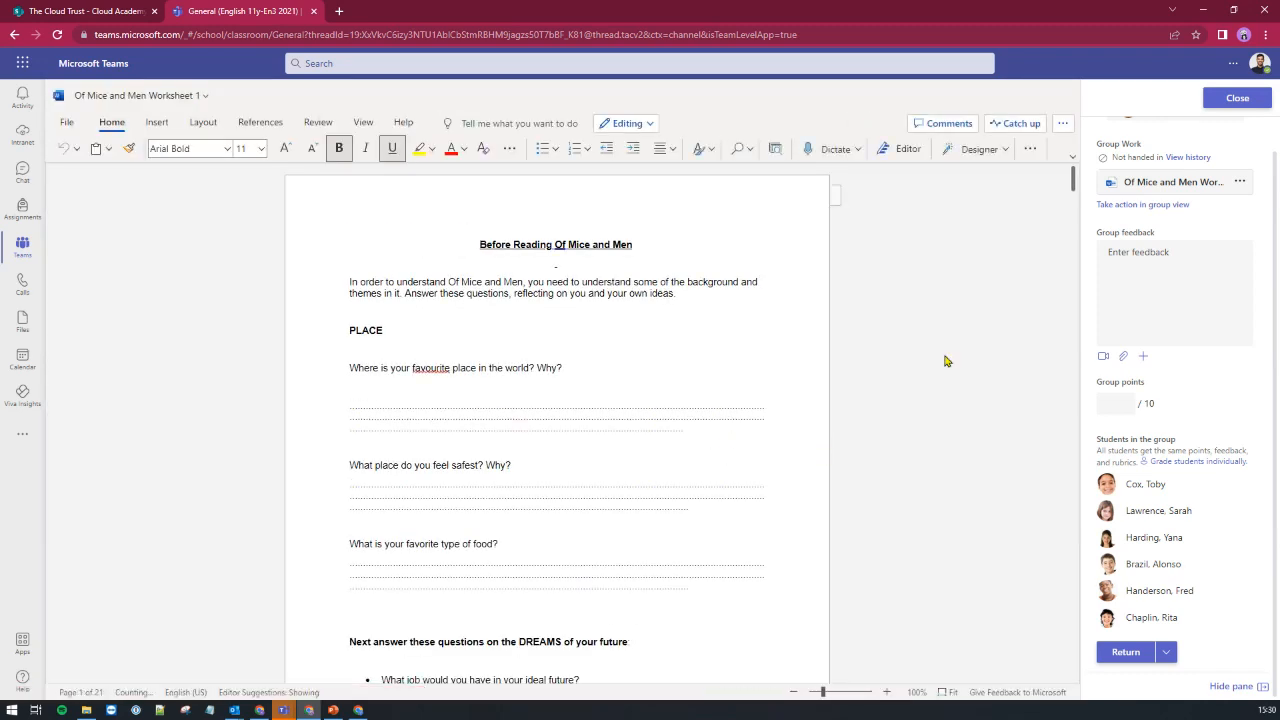
{"action": "left_click", "coordinate": [1127, 209]}
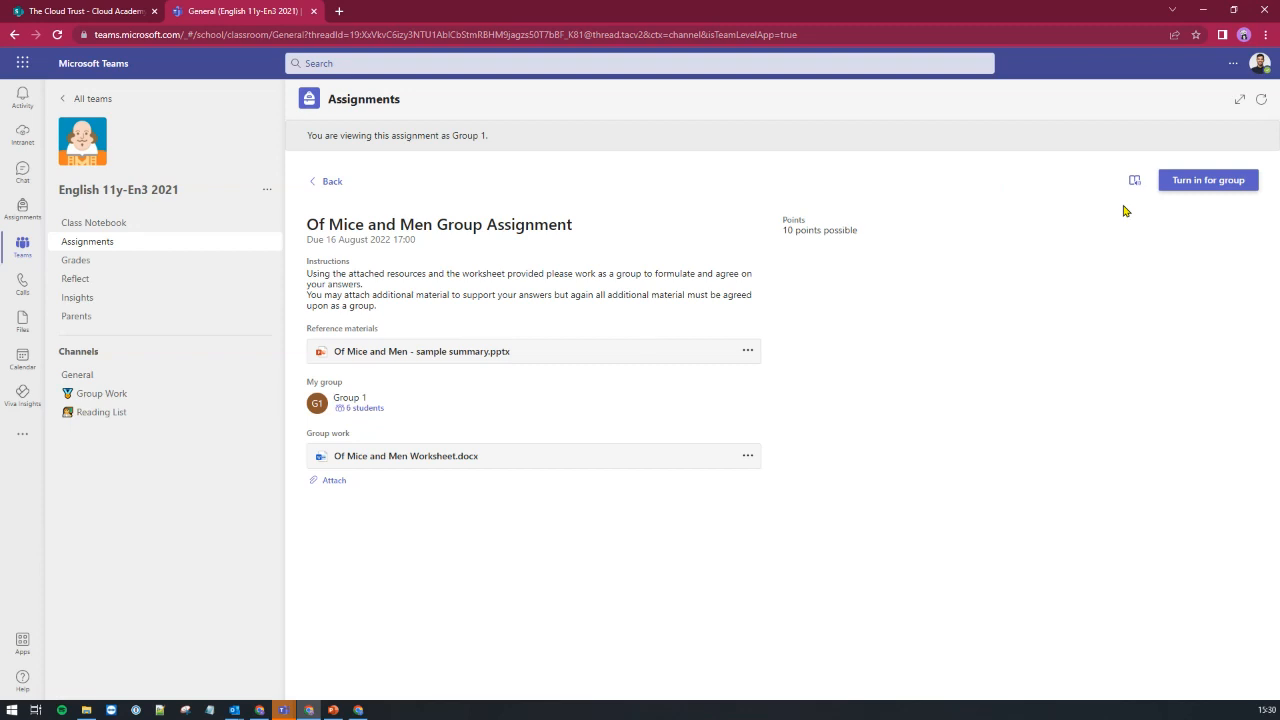
{"action": "left_click", "coordinate": [1190, 187]}
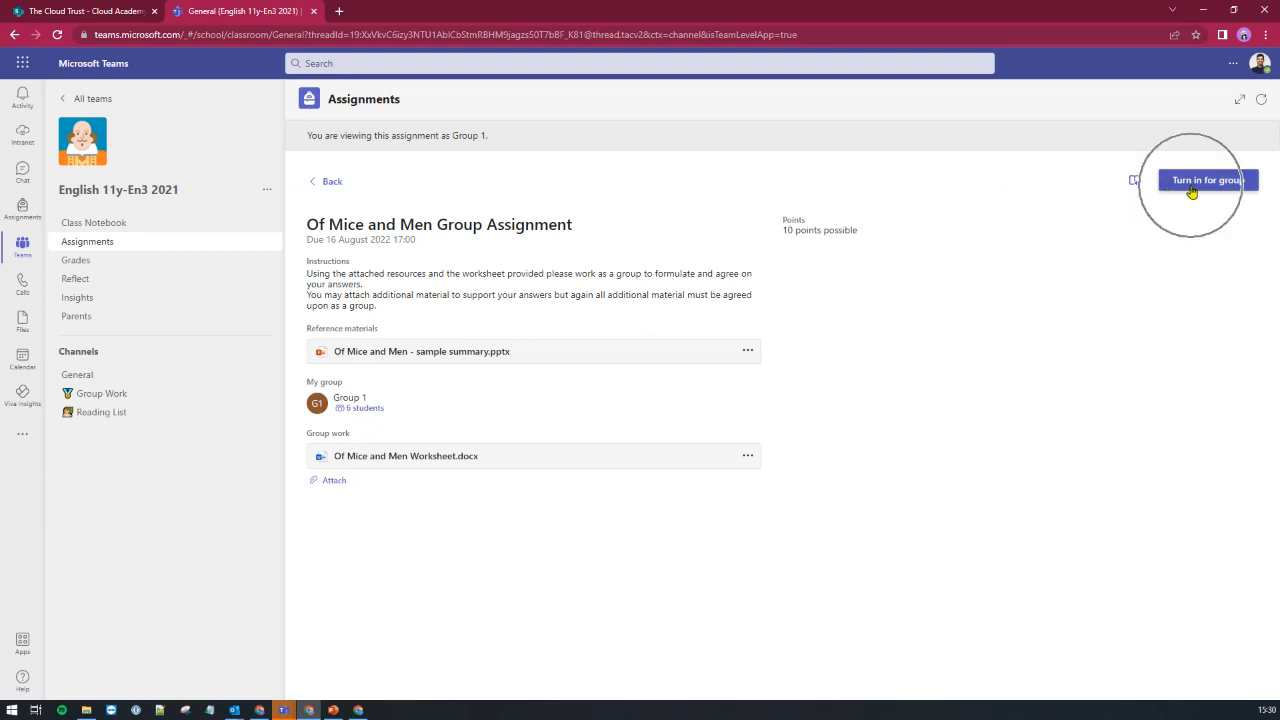
{"action": "left_click", "coordinate": [1190, 184]}
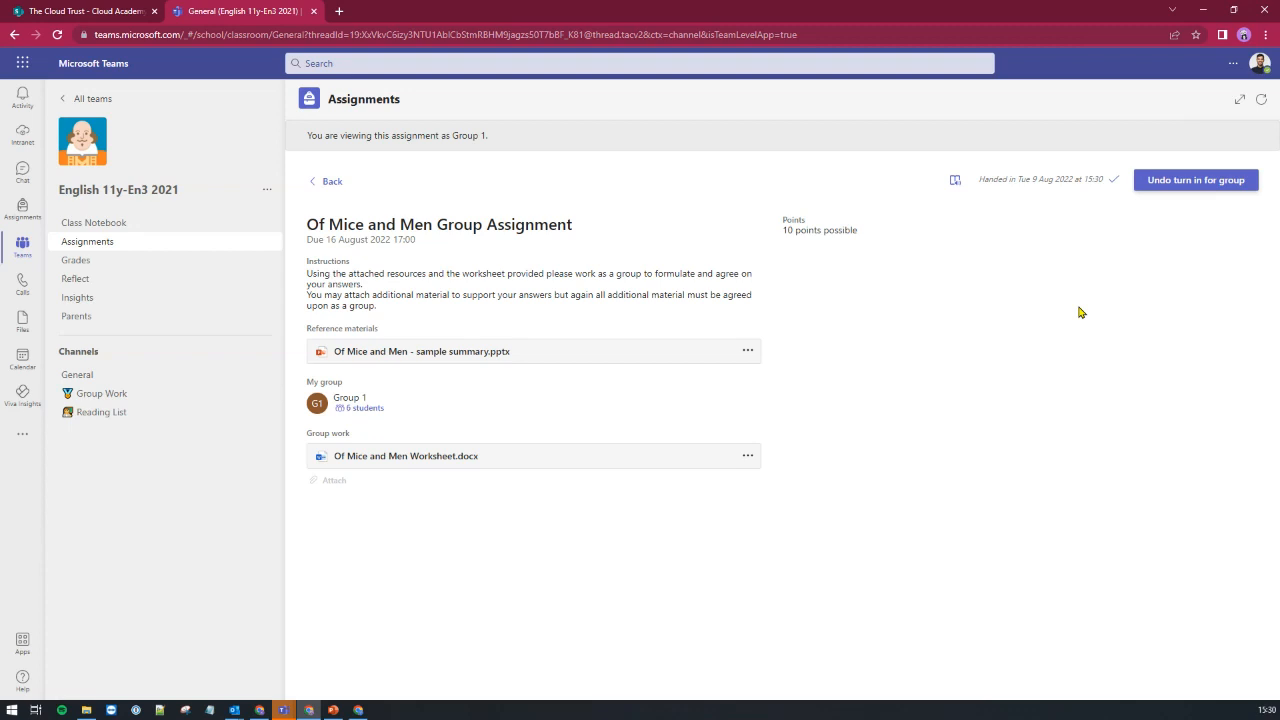
{"action": "left_click", "coordinate": [330, 182]}
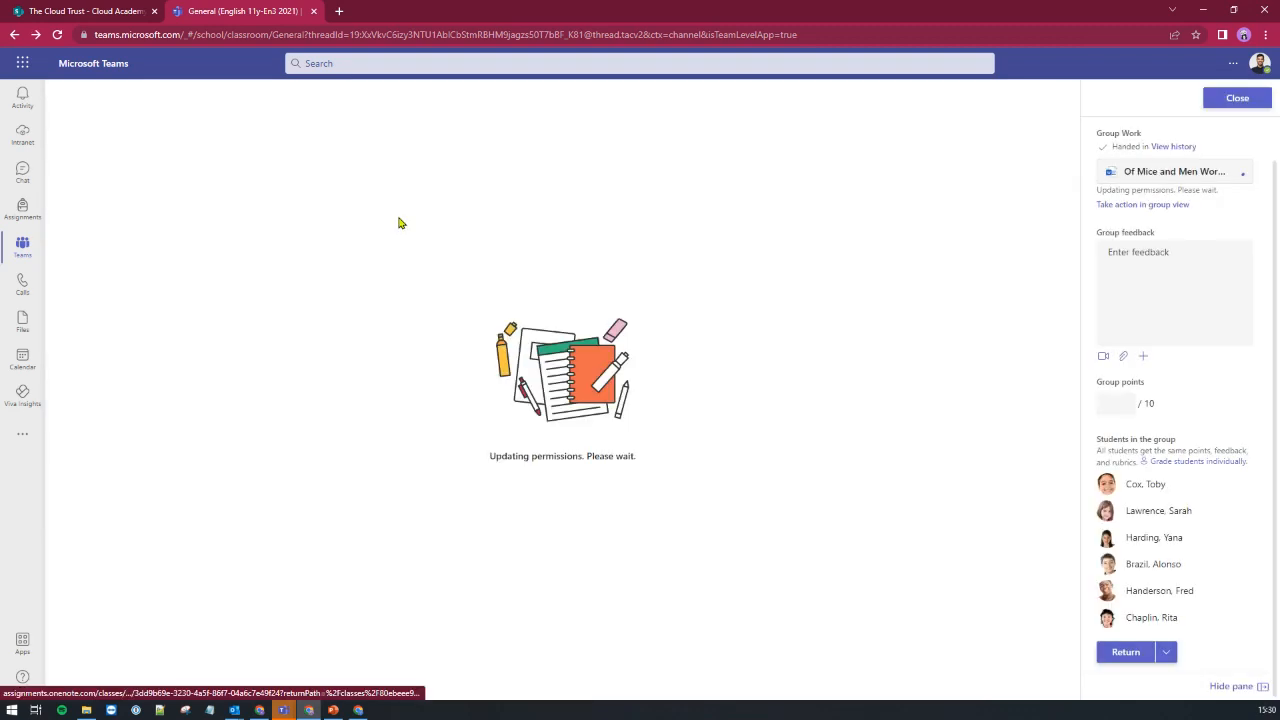
{"action": "left_click", "coordinate": [1237, 99]}
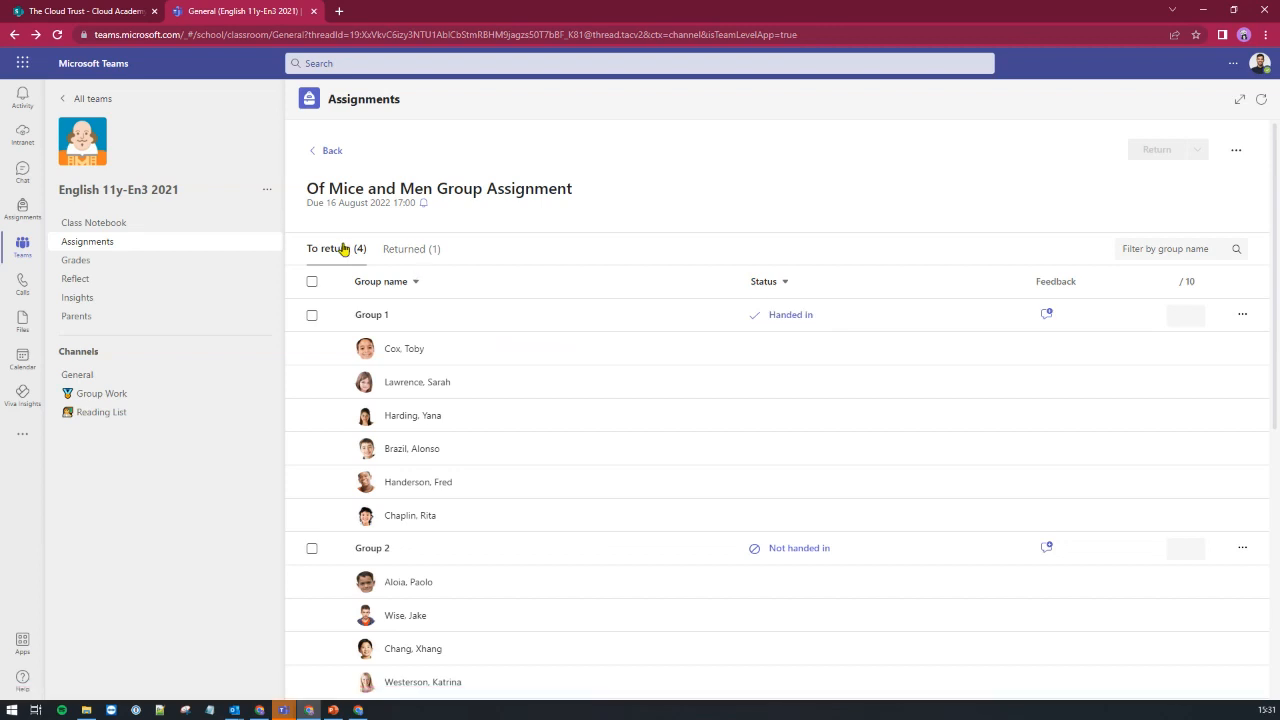
- Open the class gradebook and examine the Of Mice and Men Group Assignment marks and hand-in statuses of all students
{"action": "left_click", "coordinate": [80, 264]}
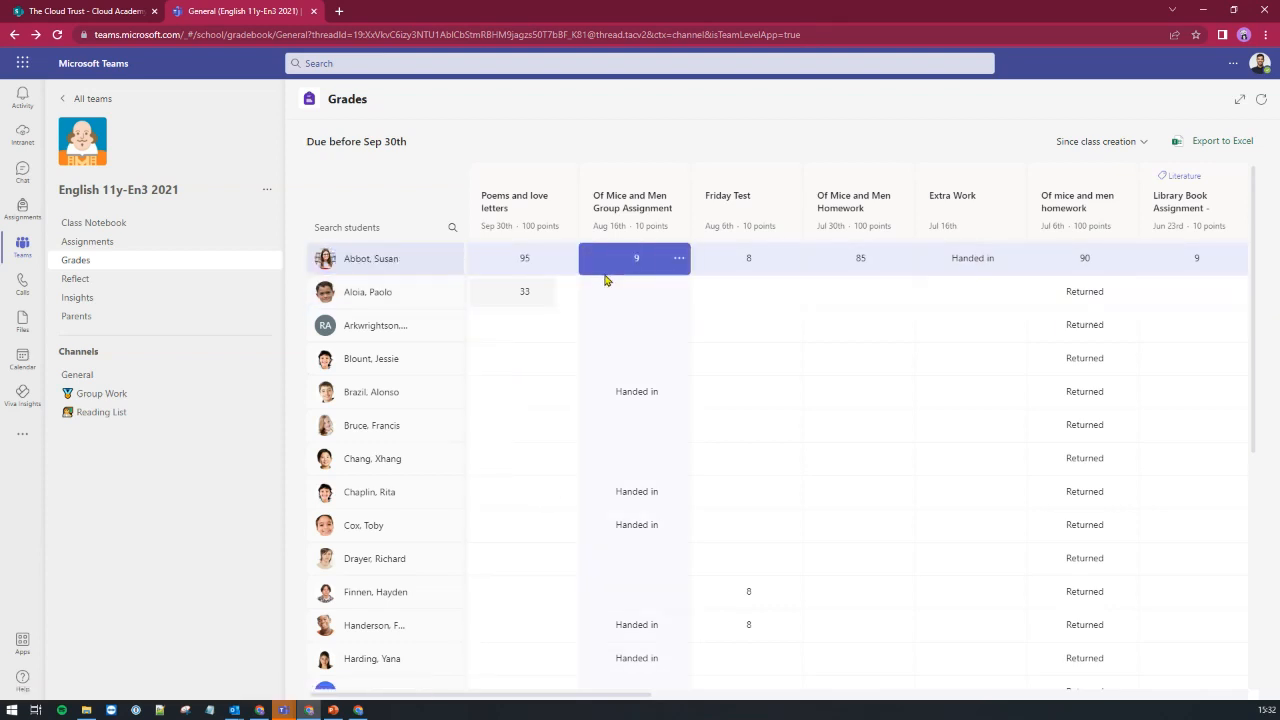
{"action": "left_click", "coordinate": [640, 259]}
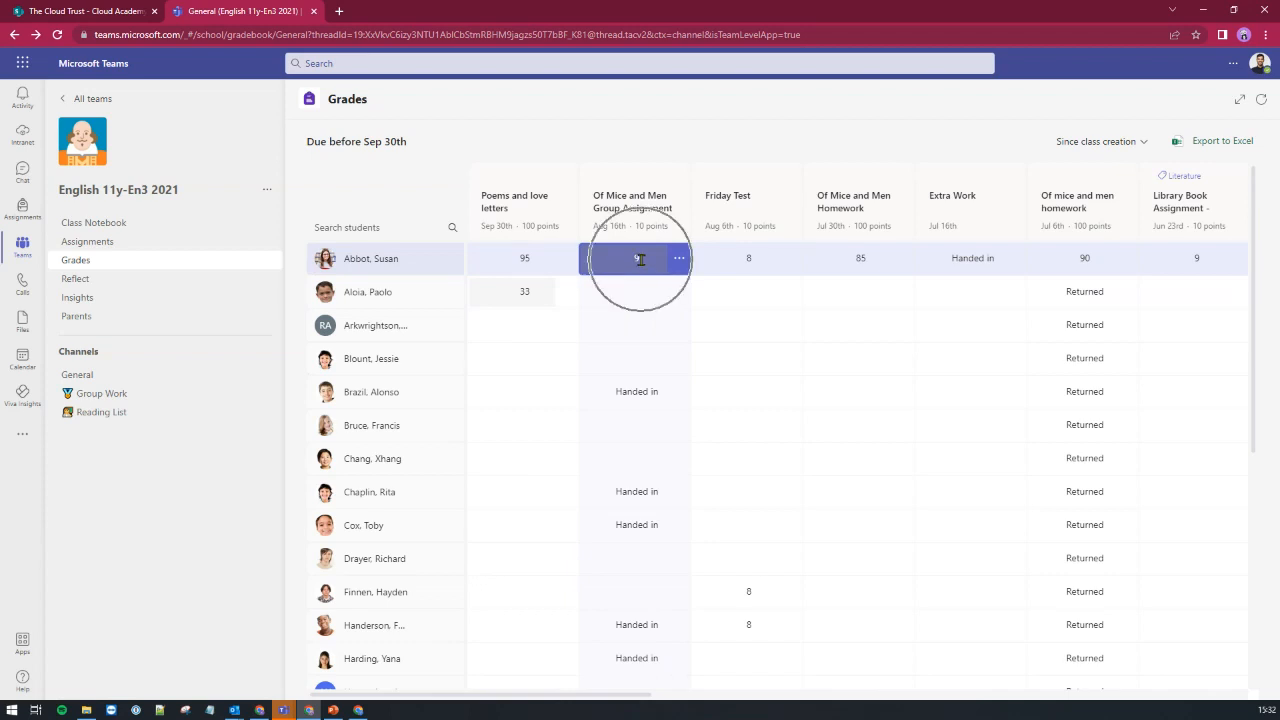
{"action": "scroll", "coordinate": [643, 268], "scroll_direction": "down", "scroll_amount": 1}
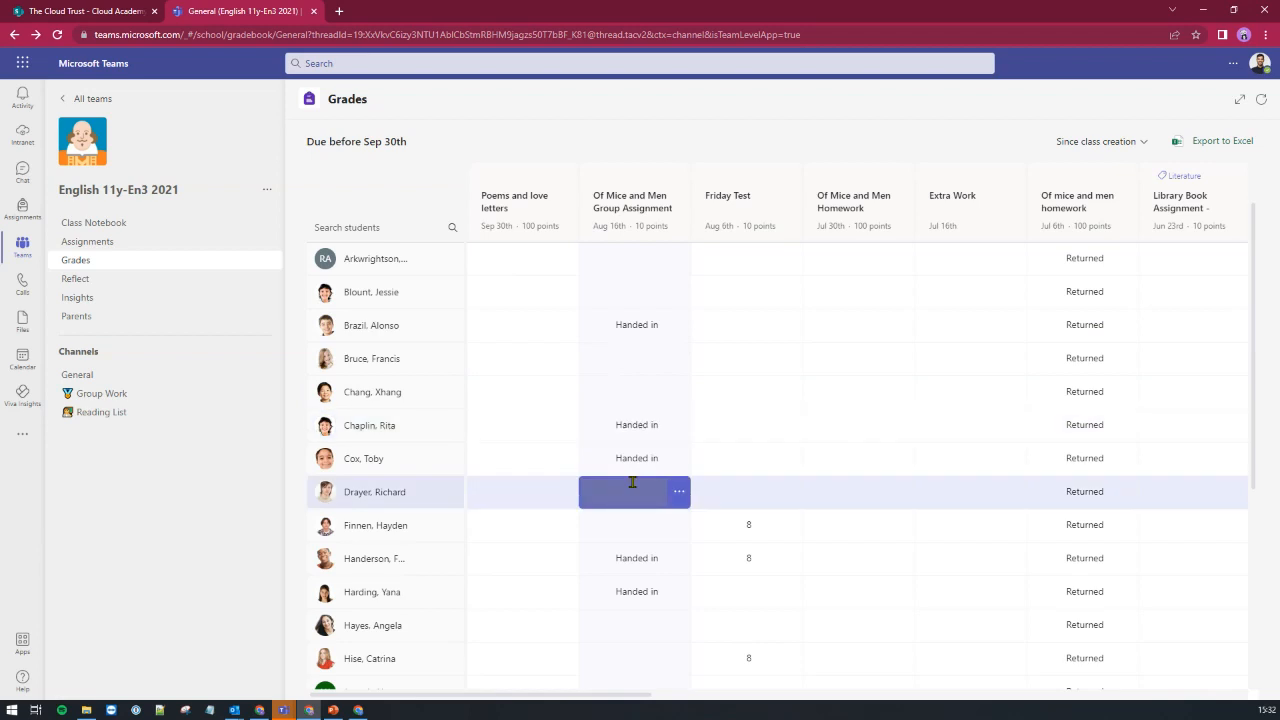
{"action": "scroll", "coordinate": [633, 465], "scroll_direction": "down", "scroll_amount": 2}
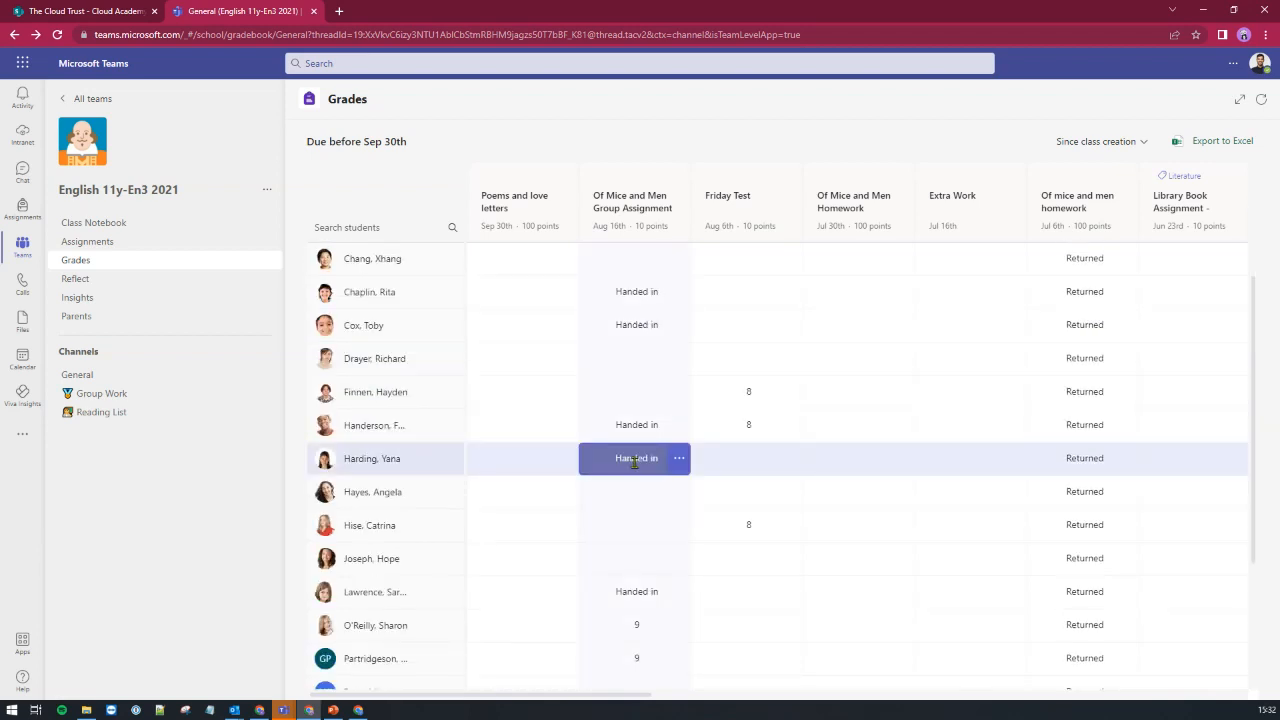
{"action": "scroll", "coordinate": [634, 465], "scroll_direction": "down", "scroll_amount": 3}
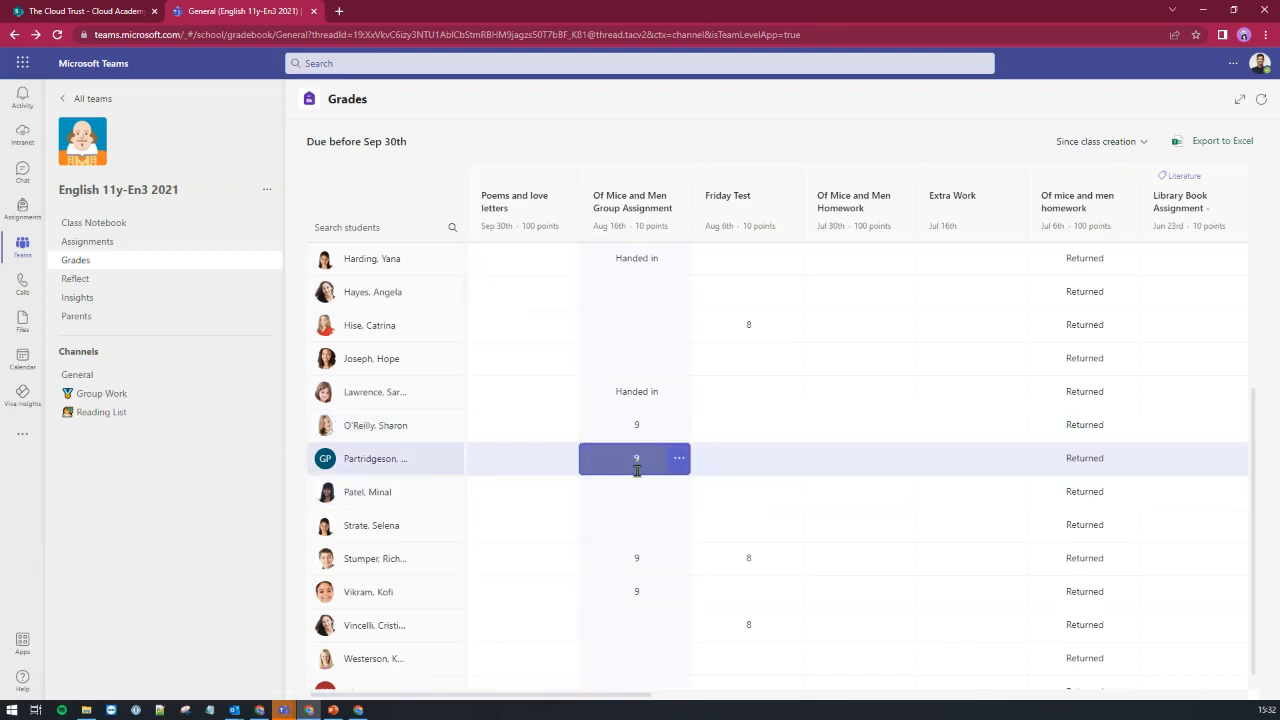
{"action": "scroll", "coordinate": [636, 465], "scroll_direction": "down", "scroll_amount": 1}
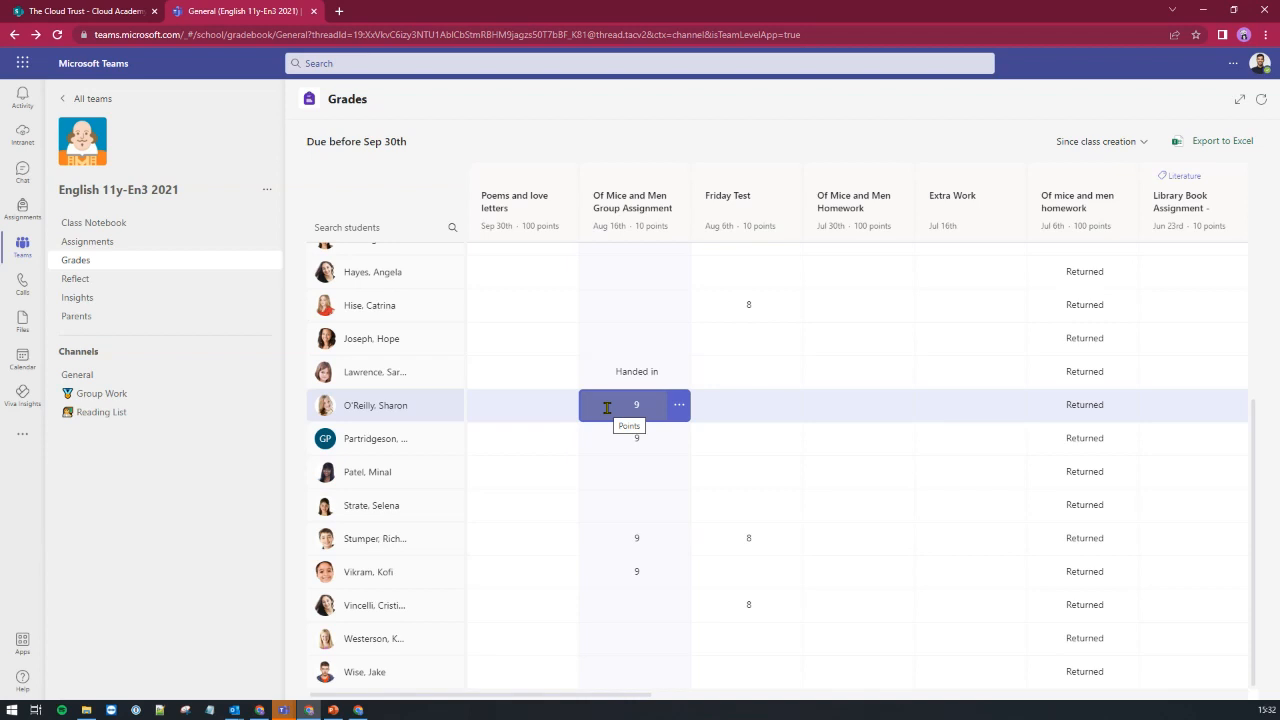
{"action": "scroll", "coordinate": [630, 315], "scroll_direction": "up", "scroll_amount": 5}
{"action": "scroll", "coordinate": [632, 317], "scroll_direction": "up", "scroll_amount": 2}
- Enter 9 as the first listed student's points for the Of Mice and Men Group Assignment, and export the class grades to Excel
{"action": "left_click", "coordinate": [637, 290]}
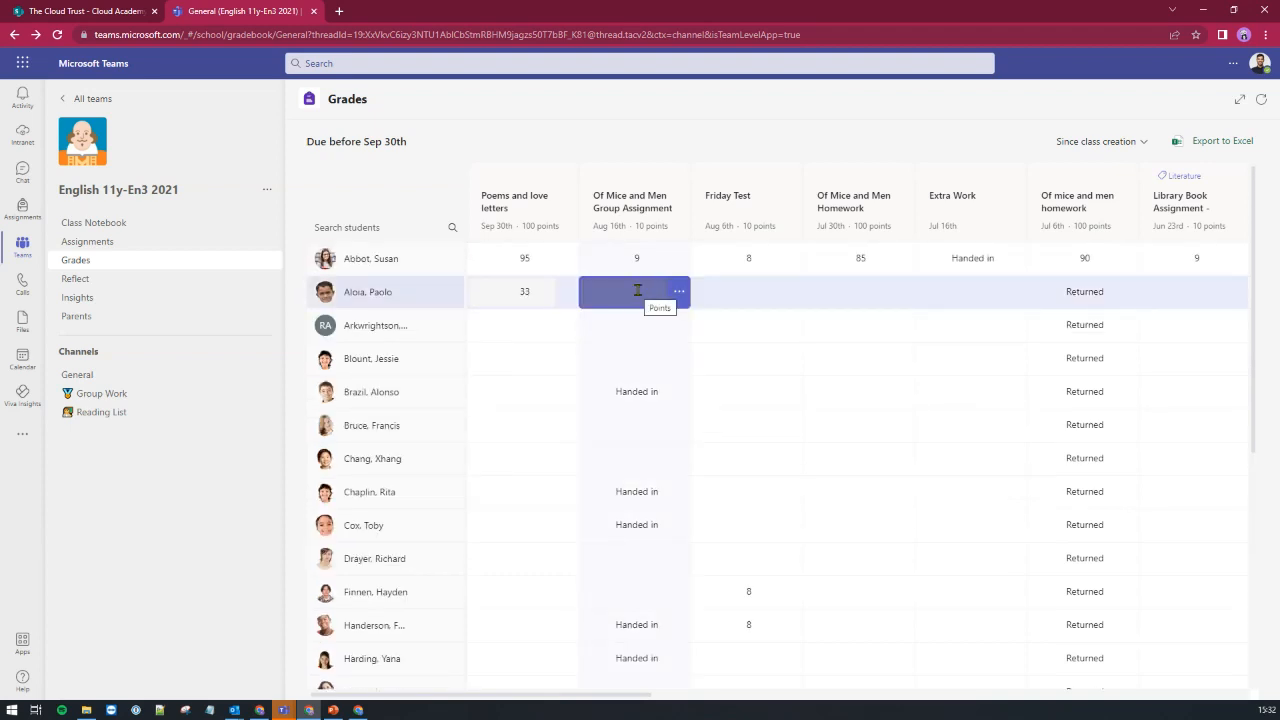
{"action": "left_click", "coordinate": [635, 256]}
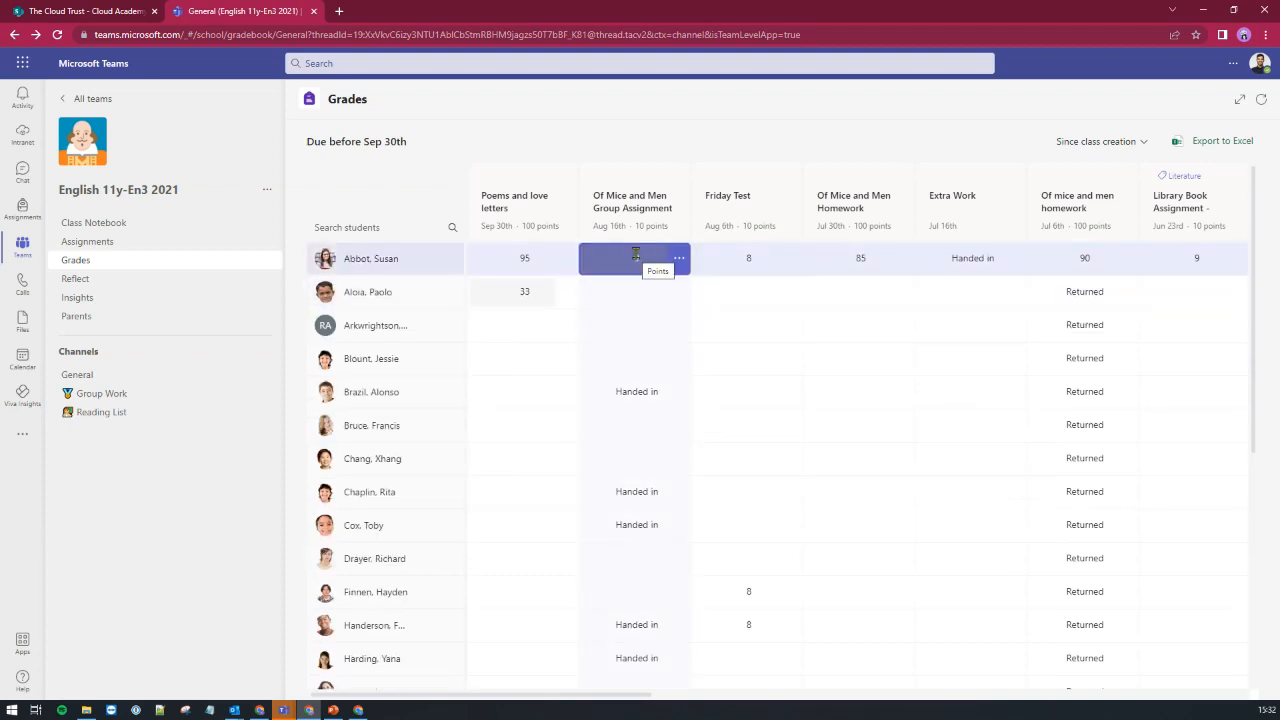
{"action": "type", "text": "9"}
{"action": "left_click", "coordinate": [1230, 143]}
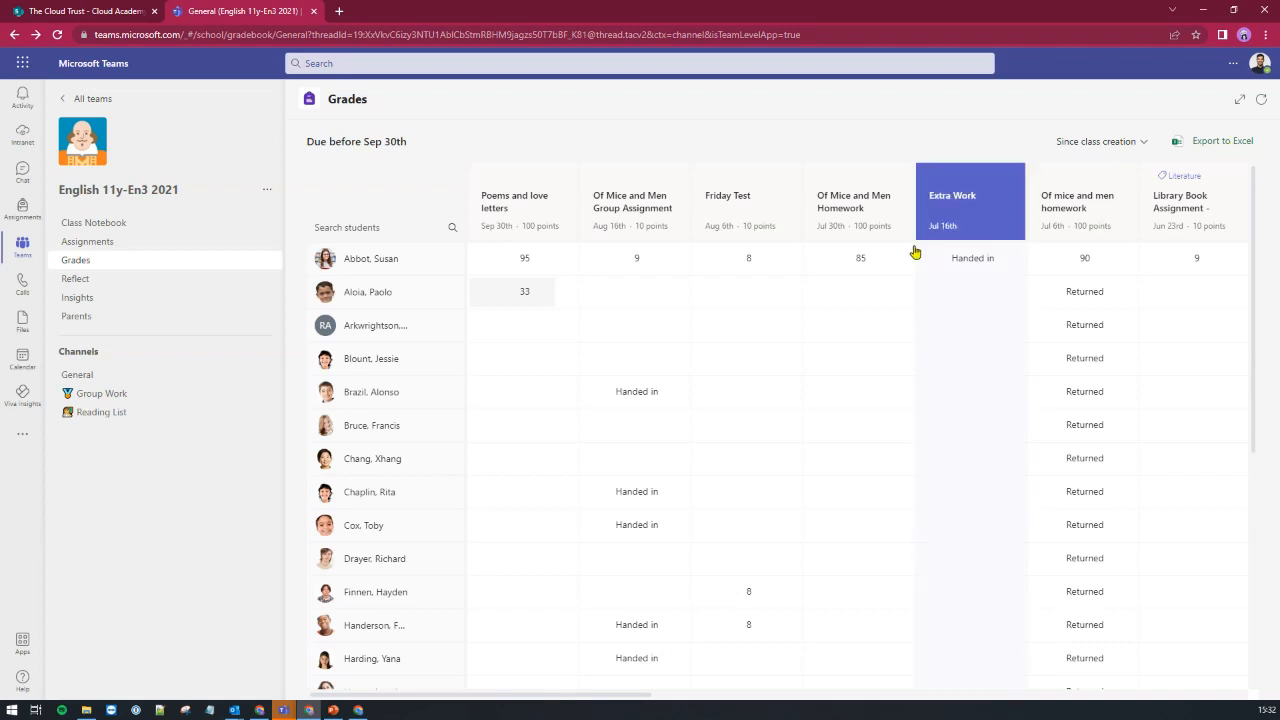
- Open the first listed student's grade record, sort it by due date with the oldest first, and review the statuses and points
{"action": "left_click", "coordinate": [368, 265]}
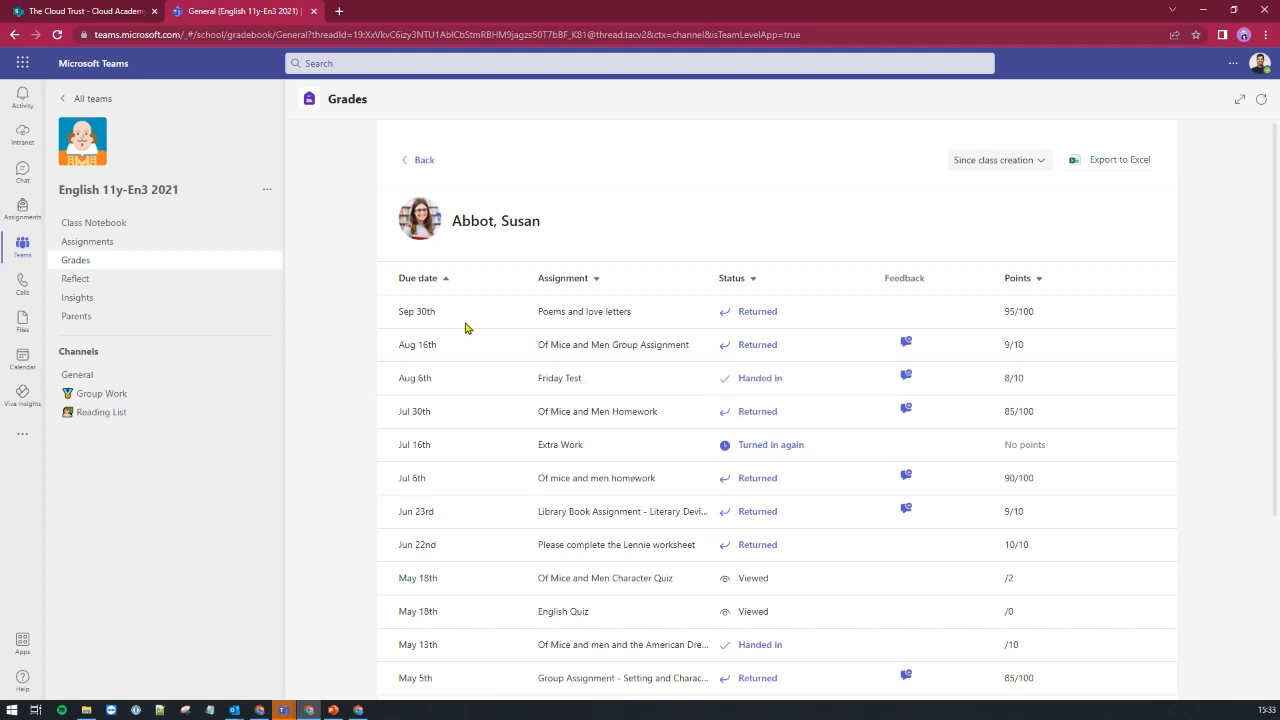
{"action": "left_click", "coordinate": [446, 282]}
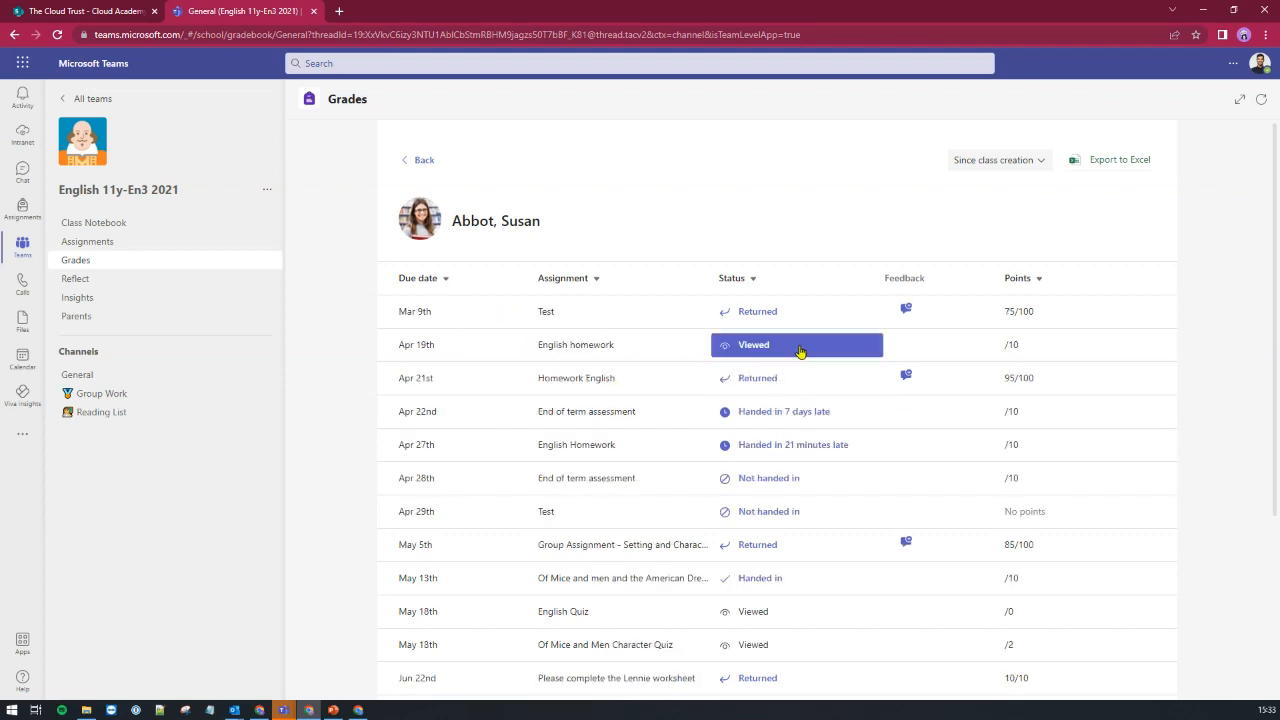
{"action": "scroll", "coordinate": [640, 343], "scroll_direction": "down", "scroll_amount": 1}
{"action": "scroll", "coordinate": [691, 363], "scroll_direction": "down", "scroll_amount": 2}
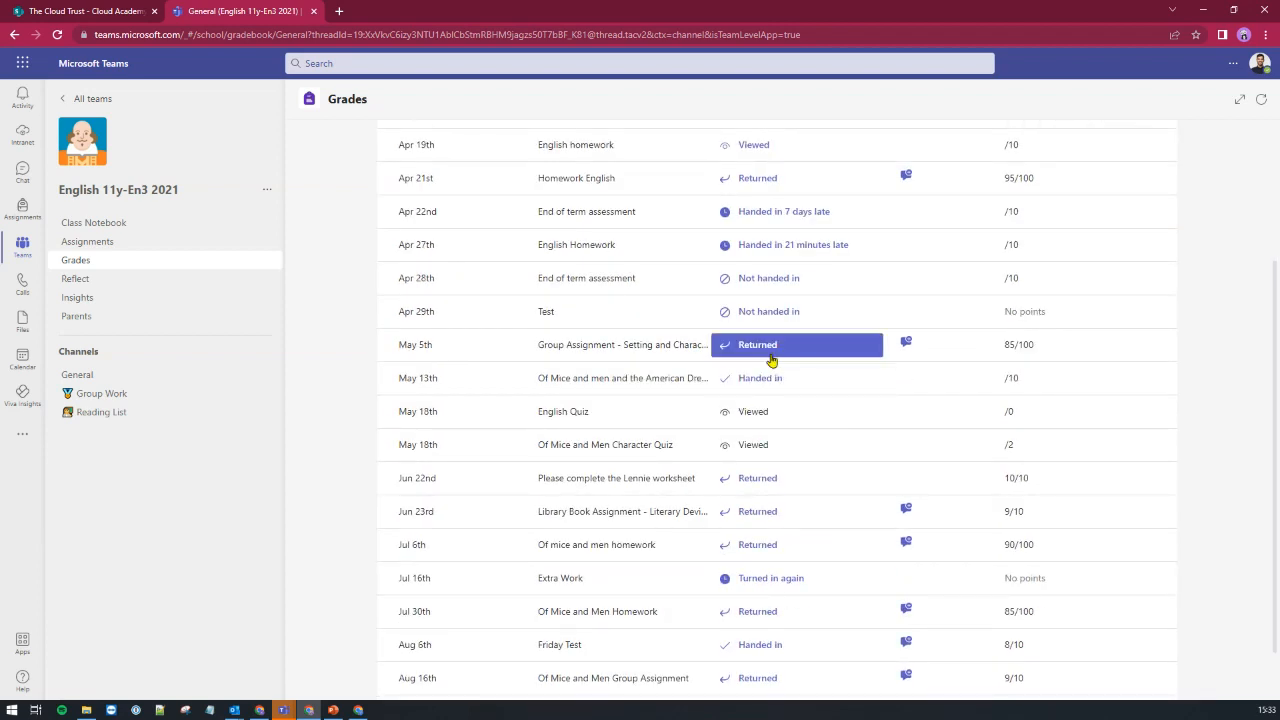
{"action": "scroll", "coordinate": [766, 369], "scroll_direction": "down", "scroll_amount": 1}
{"action": "scroll", "coordinate": [763, 377], "scroll_direction": "up", "scroll_amount": 6}
{"action": "scroll", "coordinate": [760, 391], "scroll_direction": "down", "scroll_amount": 3}
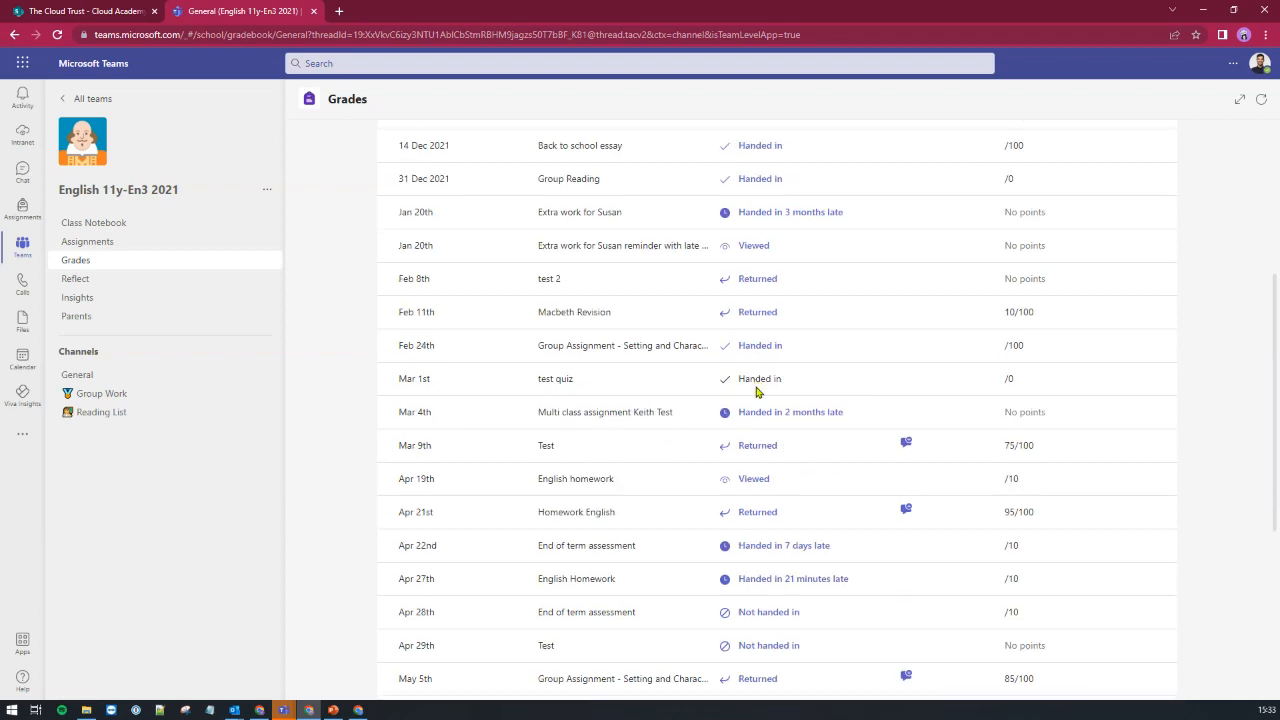
{"action": "scroll", "coordinate": [766, 418], "scroll_direction": "up", "scroll_amount": 7}
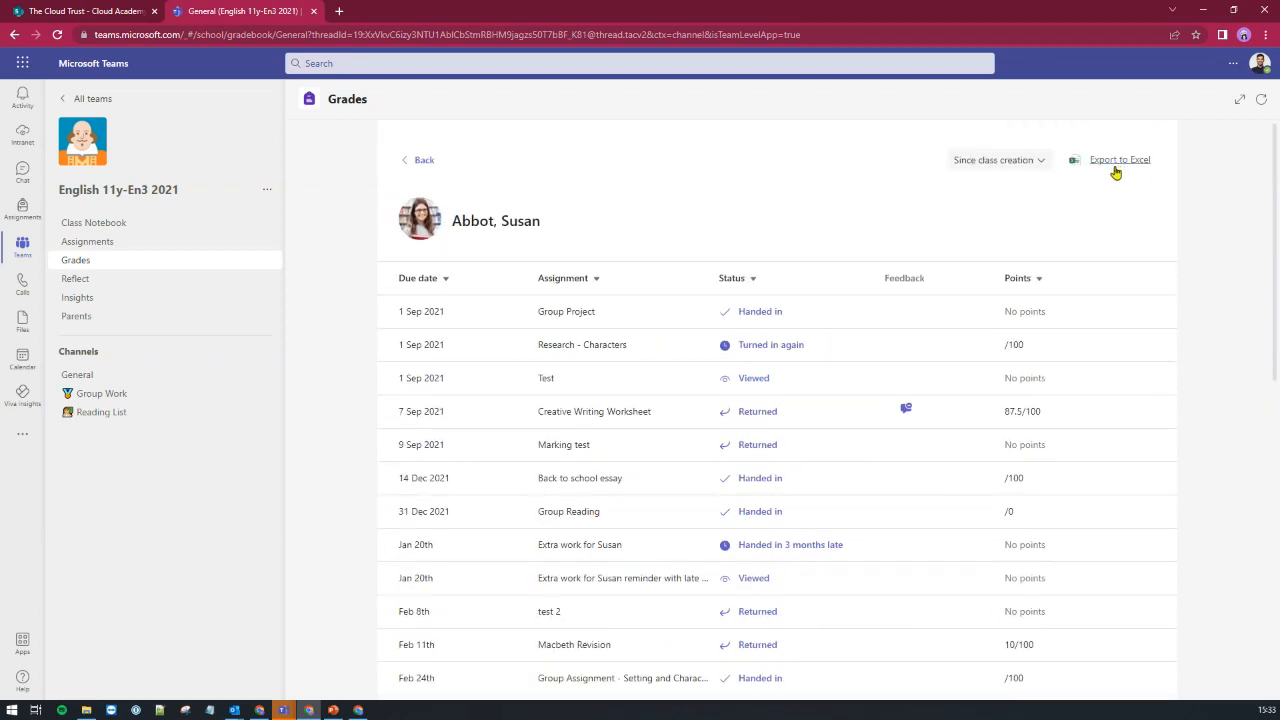
{"action": "key", "text": "ctrl"}
{"action": "key", "text": "ctrl"}
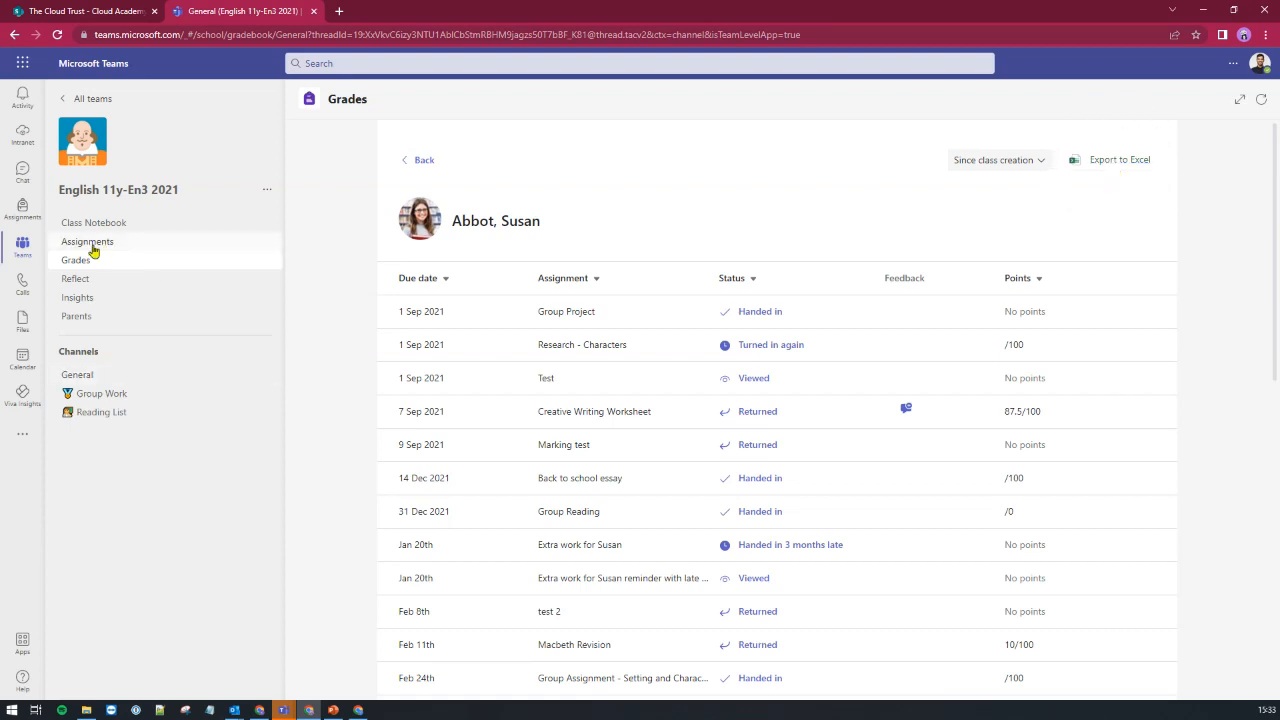
- Check the General channel's posts and create a new class assignment titled "Title here"
{"action": "left_click", "coordinate": [72, 375]}
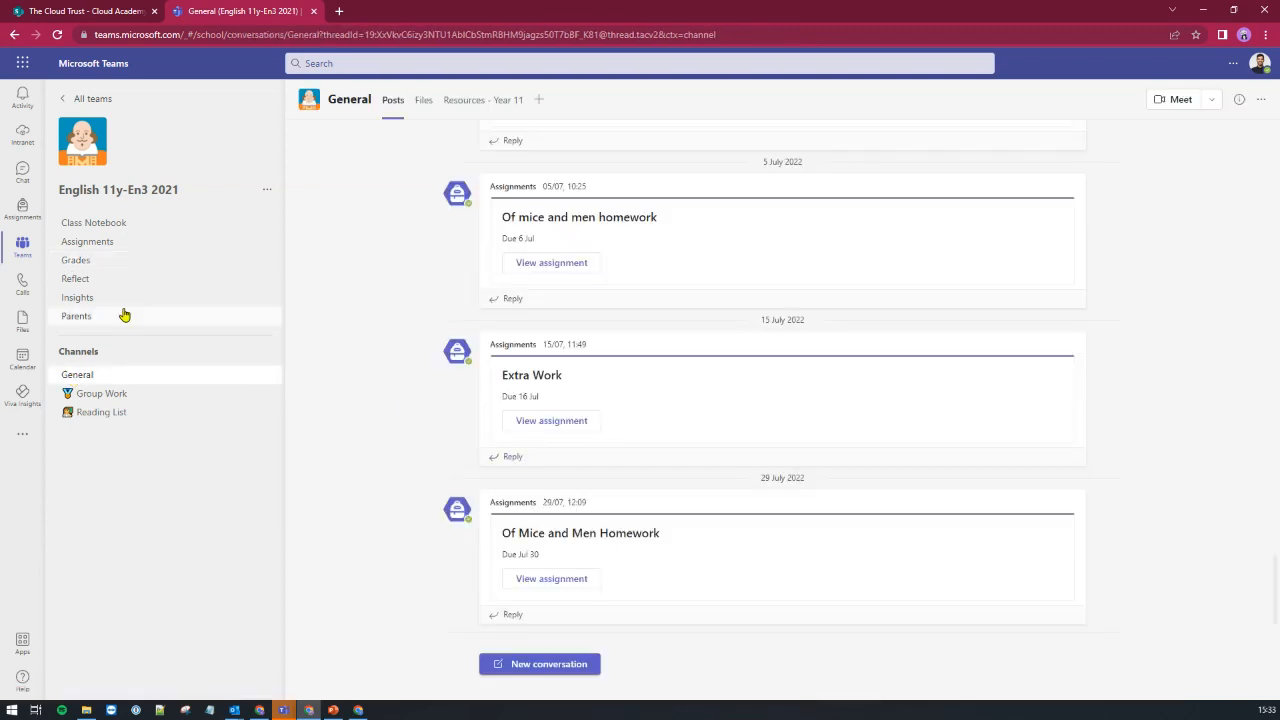
{"action": "left_click", "coordinate": [82, 243]}
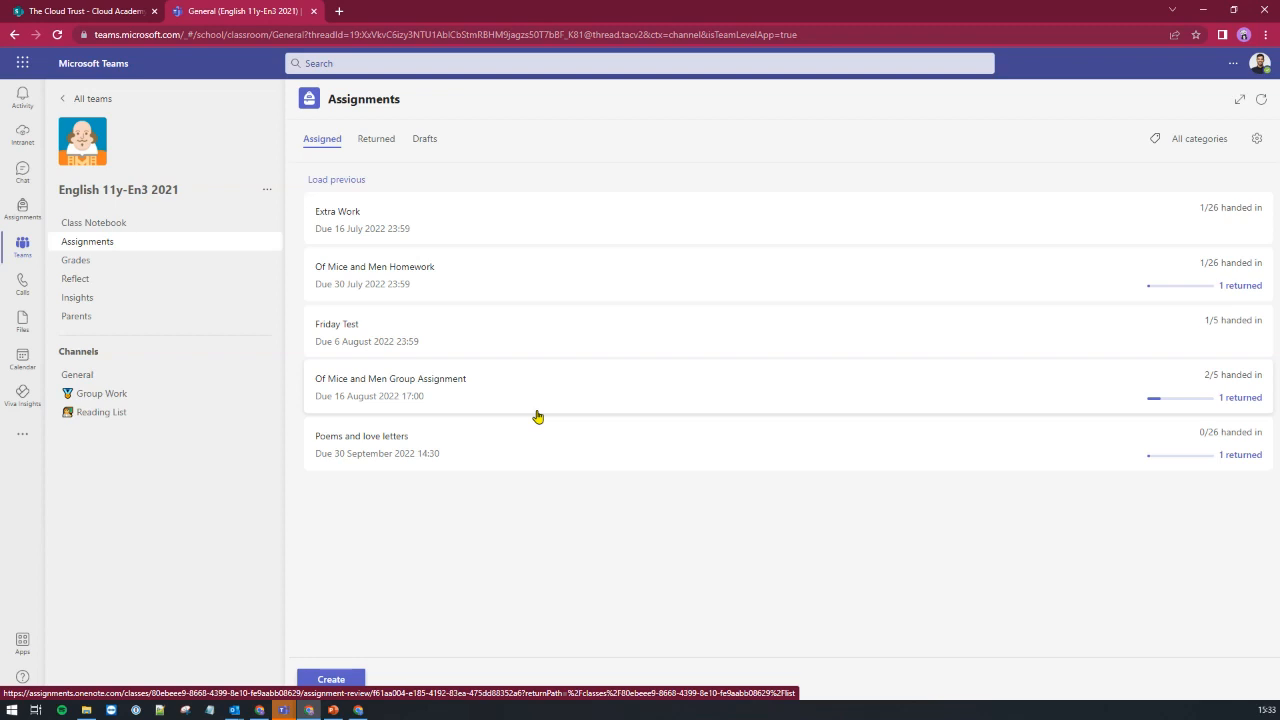
{"action": "left_click", "coordinate": [331, 679]}
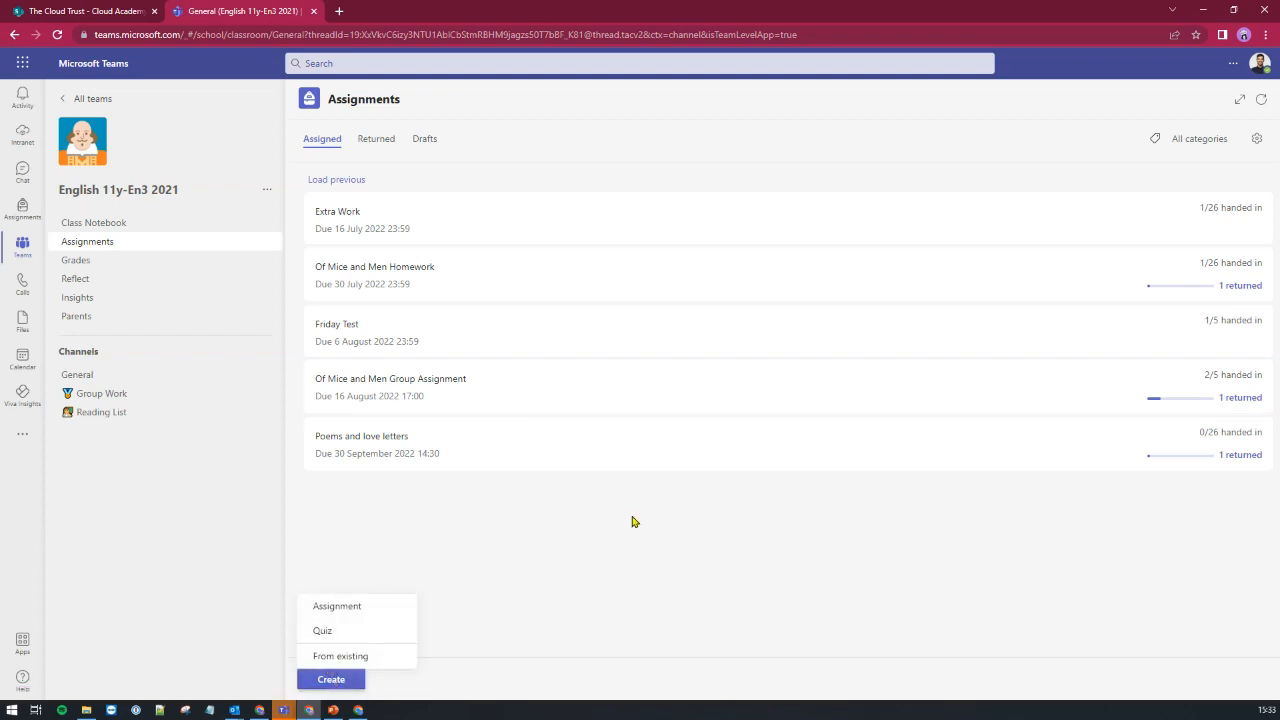
{"action": "left_click", "coordinate": [365, 607]}
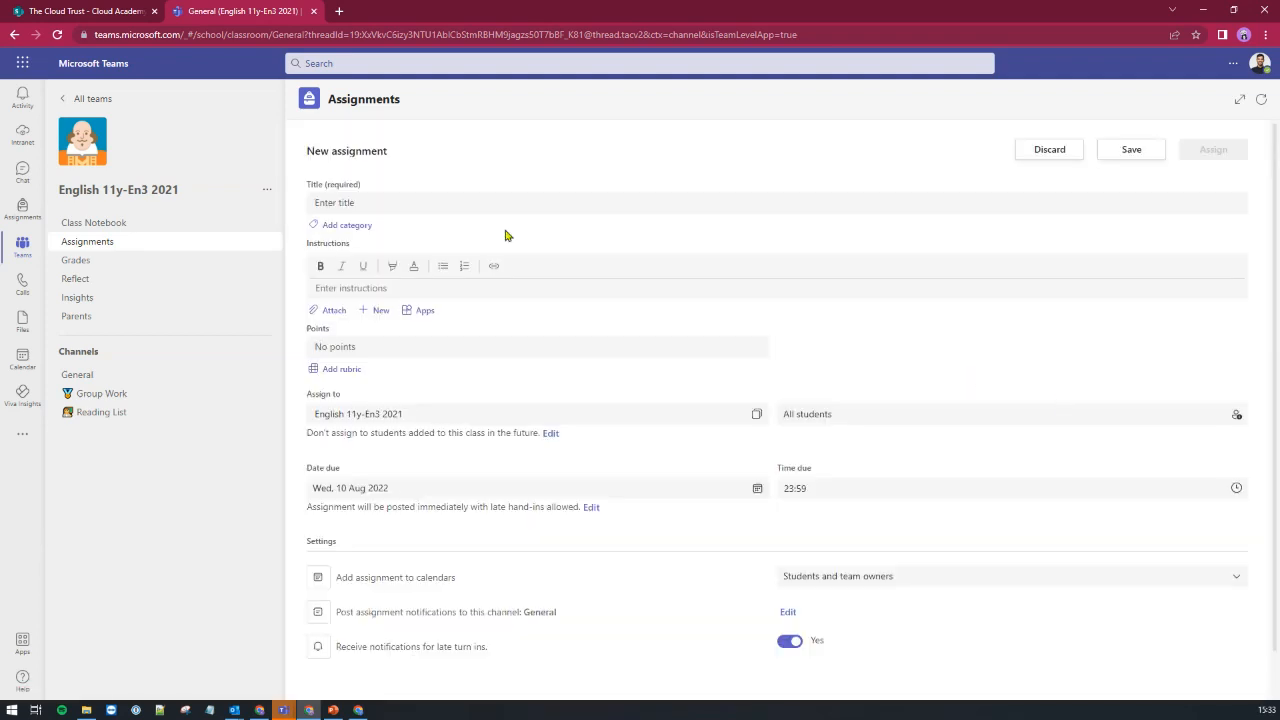
{"action": "left_click", "coordinate": [425, 205]}
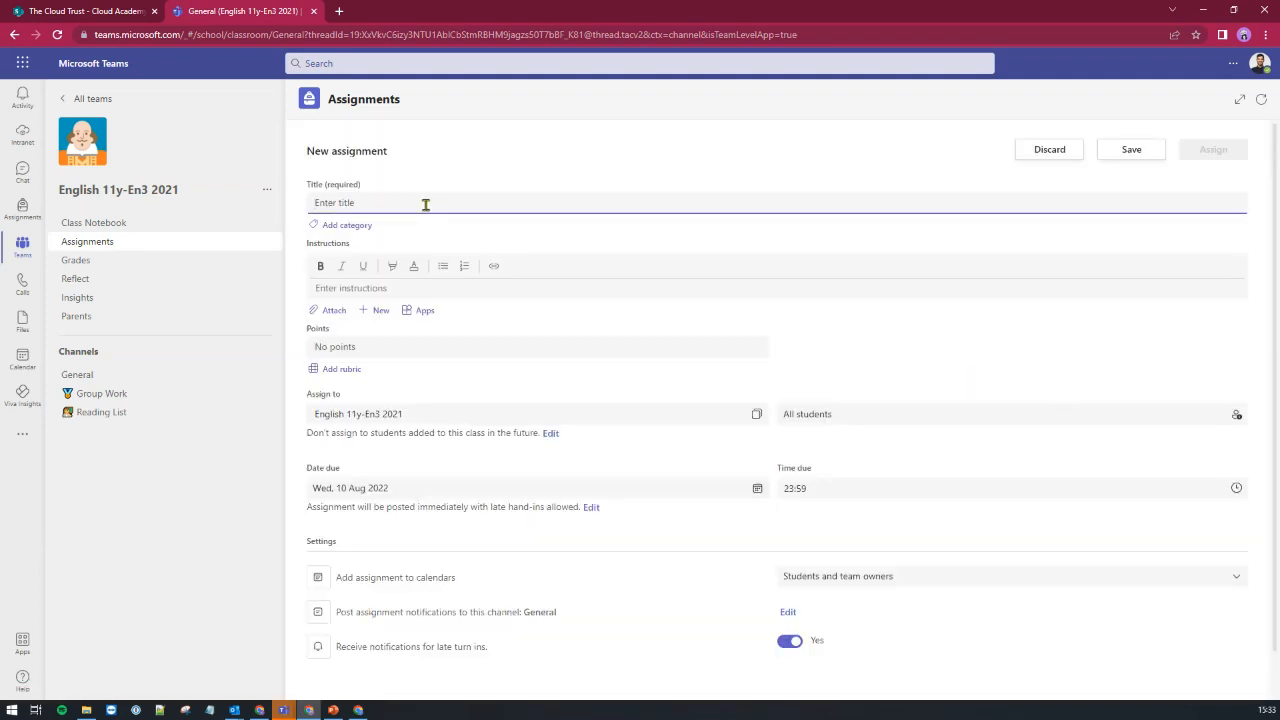
{"action": "type", "text": "T"}
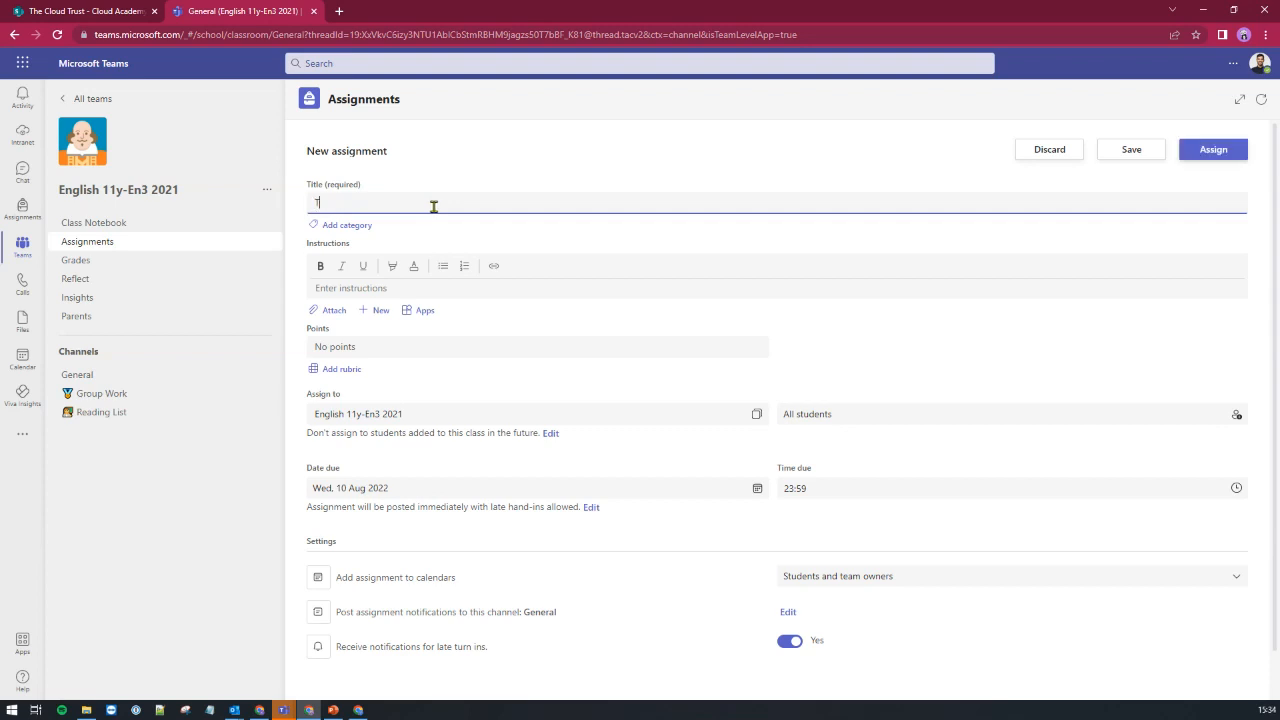
{"action": "type", "text": "itle here"}
- Choose groups of students as the recipients of the new assignment
{"action": "left_click", "coordinate": [1237, 421]}
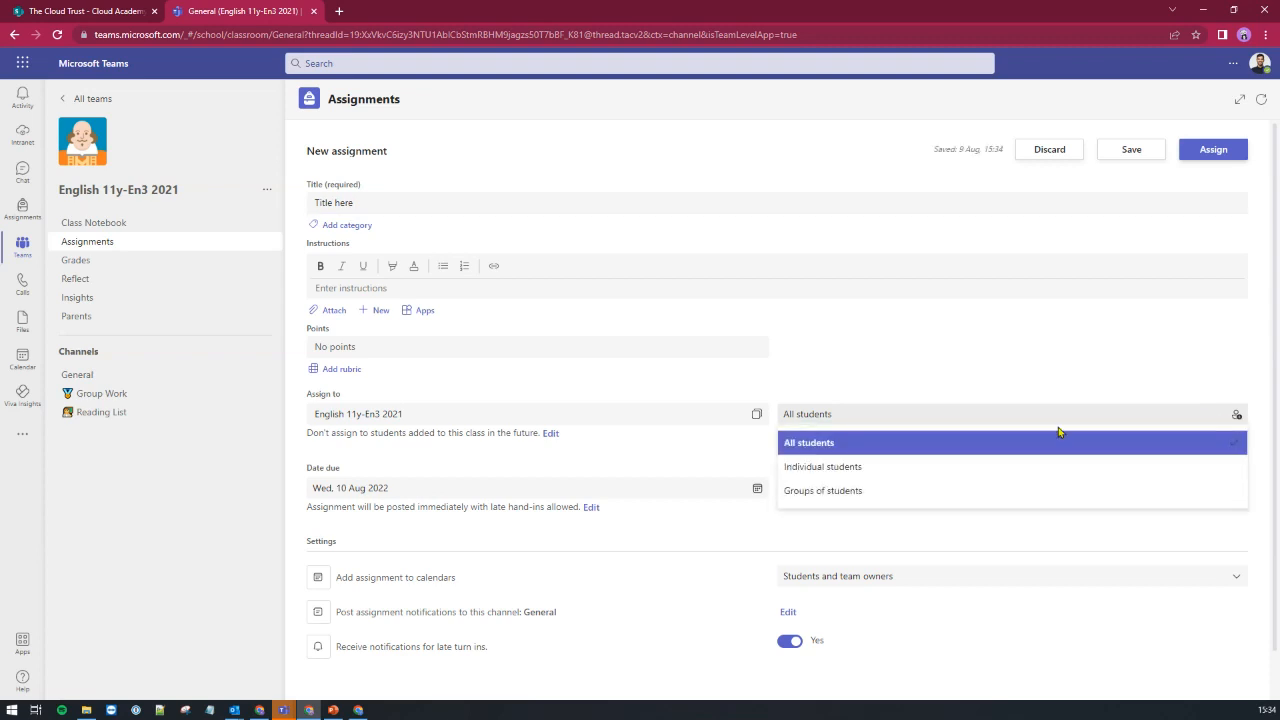
{"action": "left_click", "coordinate": [838, 491]}
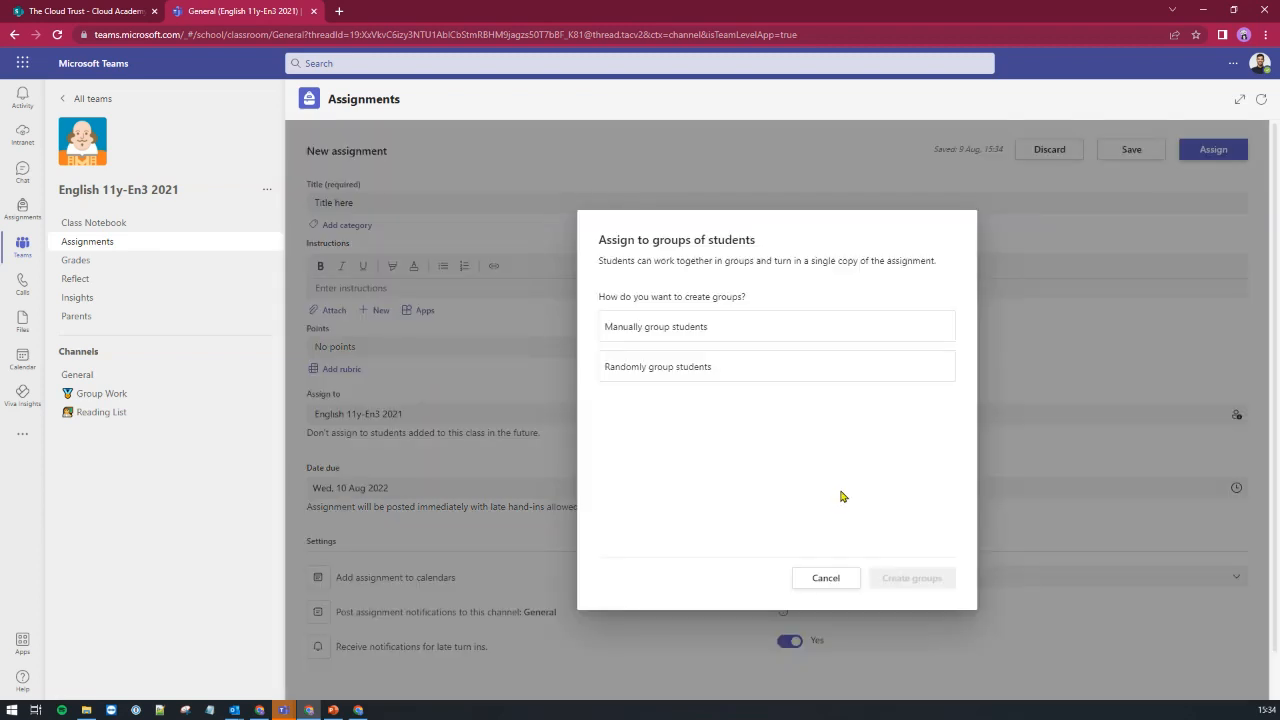